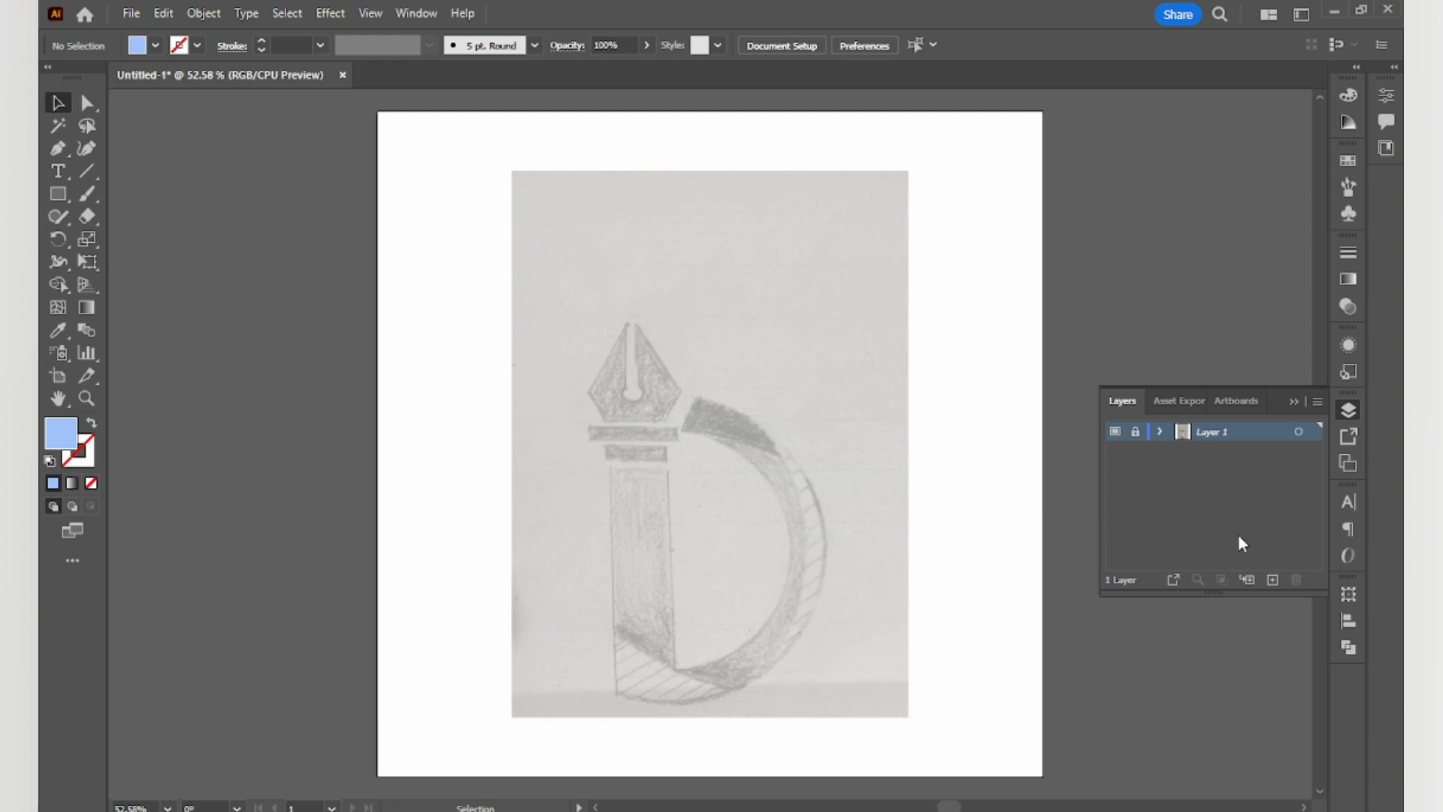
# Step: Add a new layer above the locked sketch and draw a filled rectangle over the sketch's vertical stem
pyautogui.click(1271, 580)
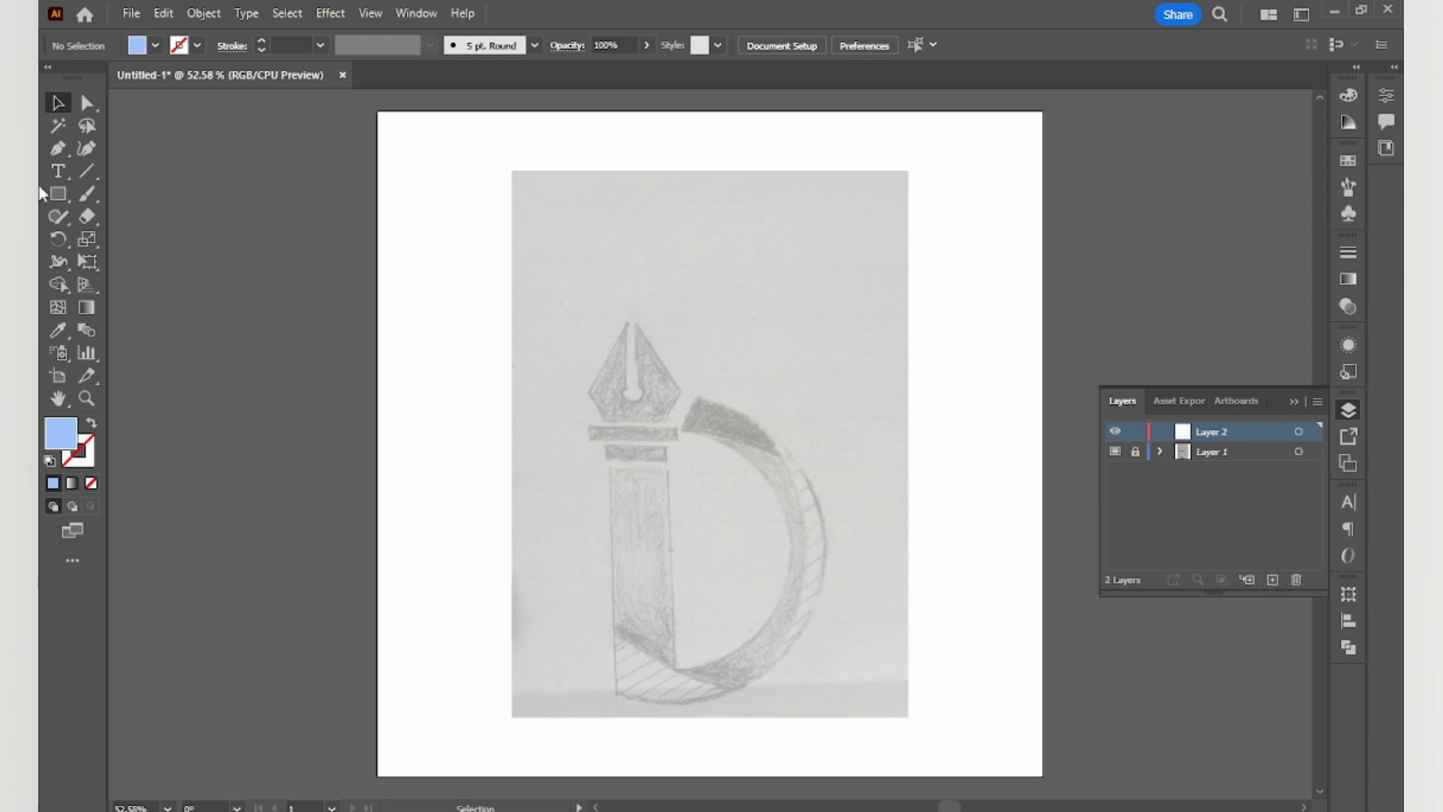
pyautogui.click(58, 148)
pyautogui.scroll(6, 596, 338)
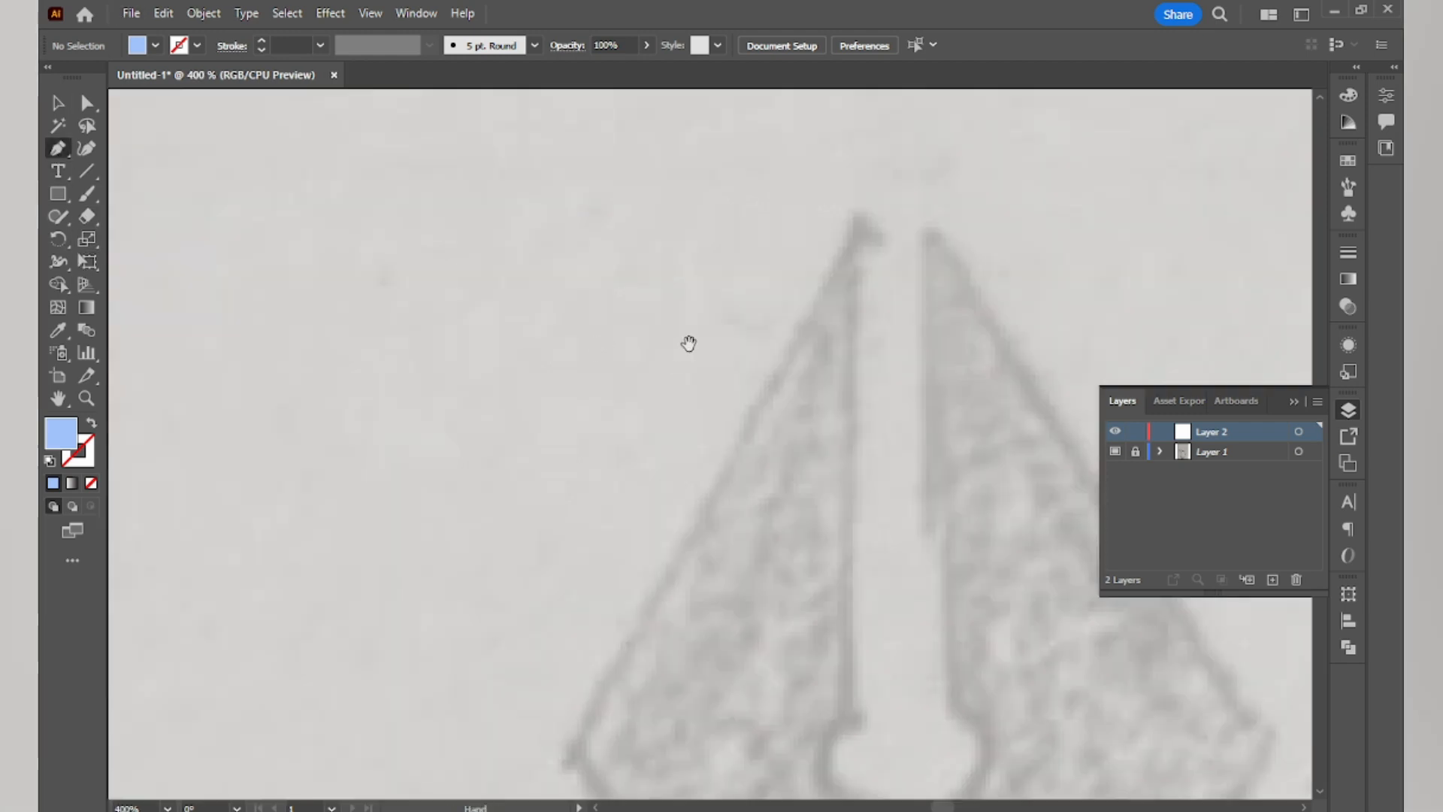
pyautogui.scroll(-2, 557, 174)
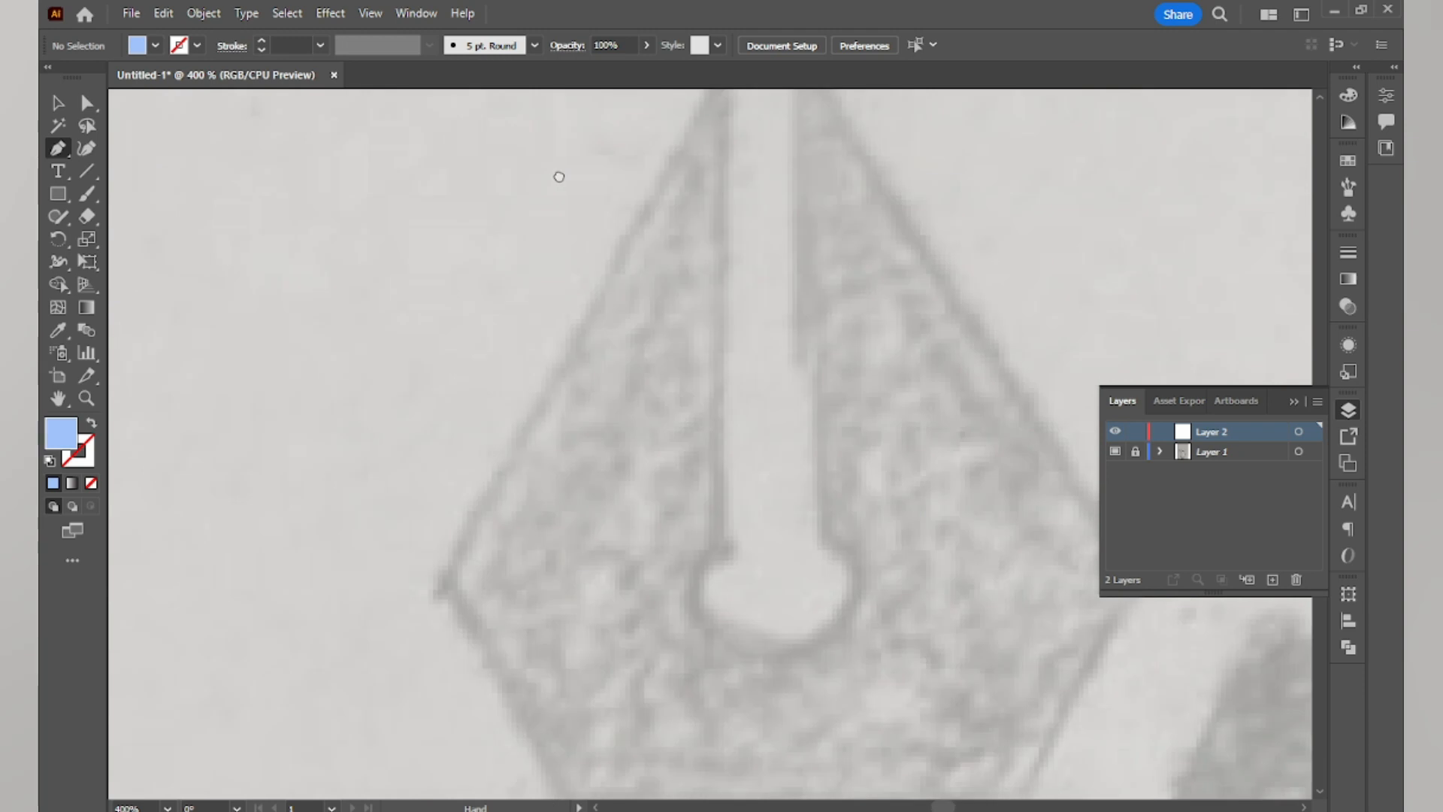
pyautogui.moveTo(677, 523); pyautogui.dragTo(568, 300)
pyautogui.scroll(-3, 567, 299)
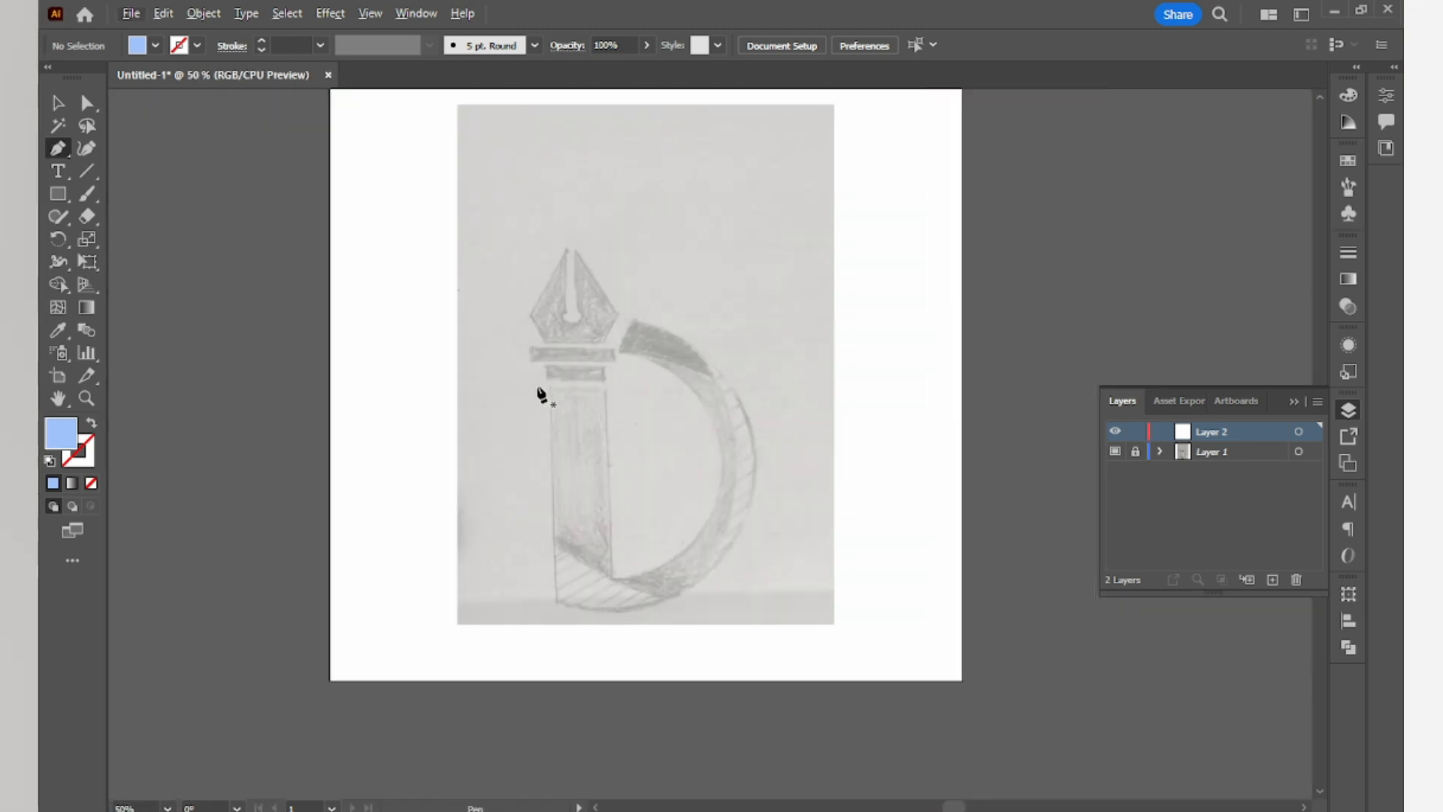
pyautogui.click(58, 194)
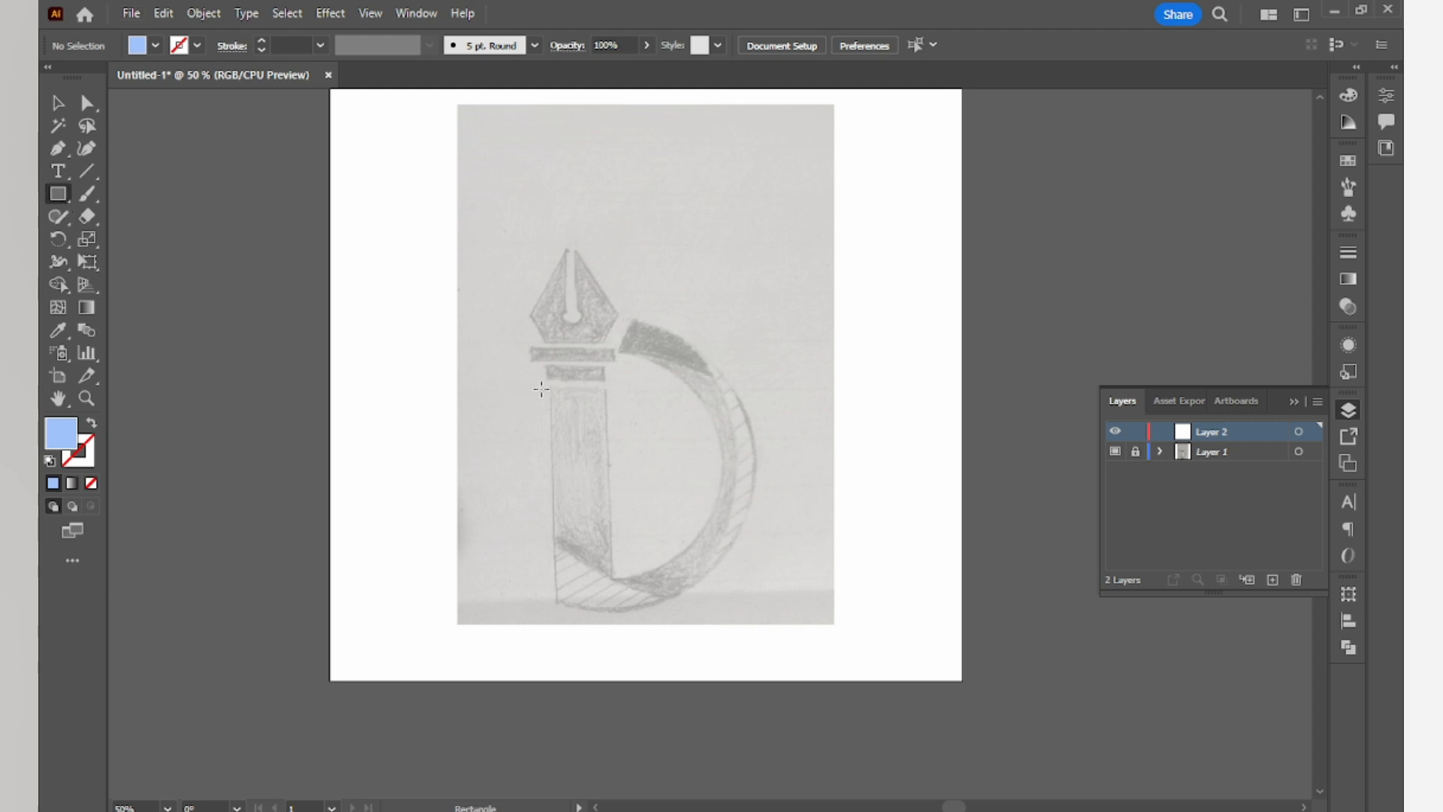
pyautogui.moveTo(551, 389); pyautogui.dragTo(613, 600)
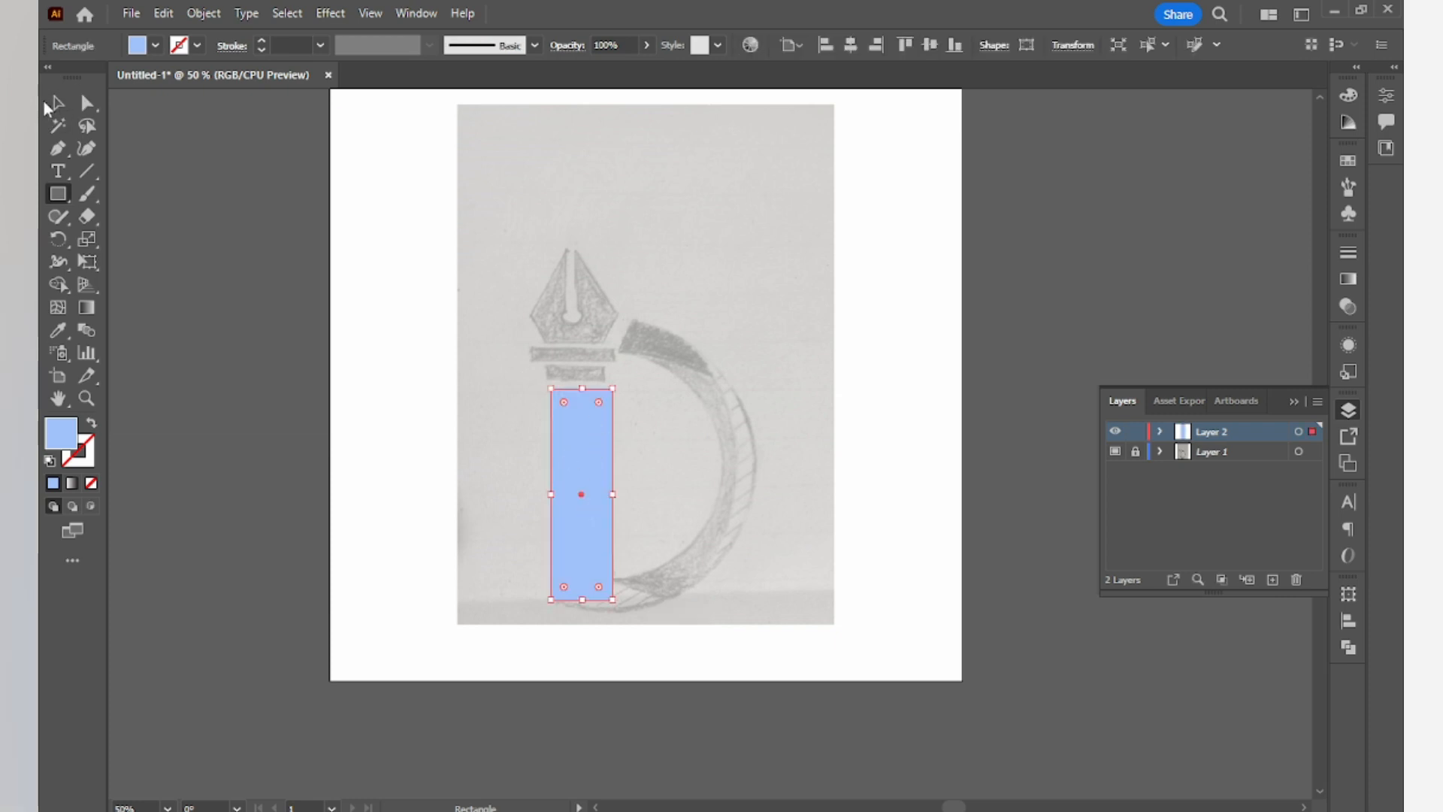
# Step: Trace the bowl's outer curve with the Pen tool from its upper end to the lower bend, swapping the fill to a stroke
pyautogui.click(57, 149)
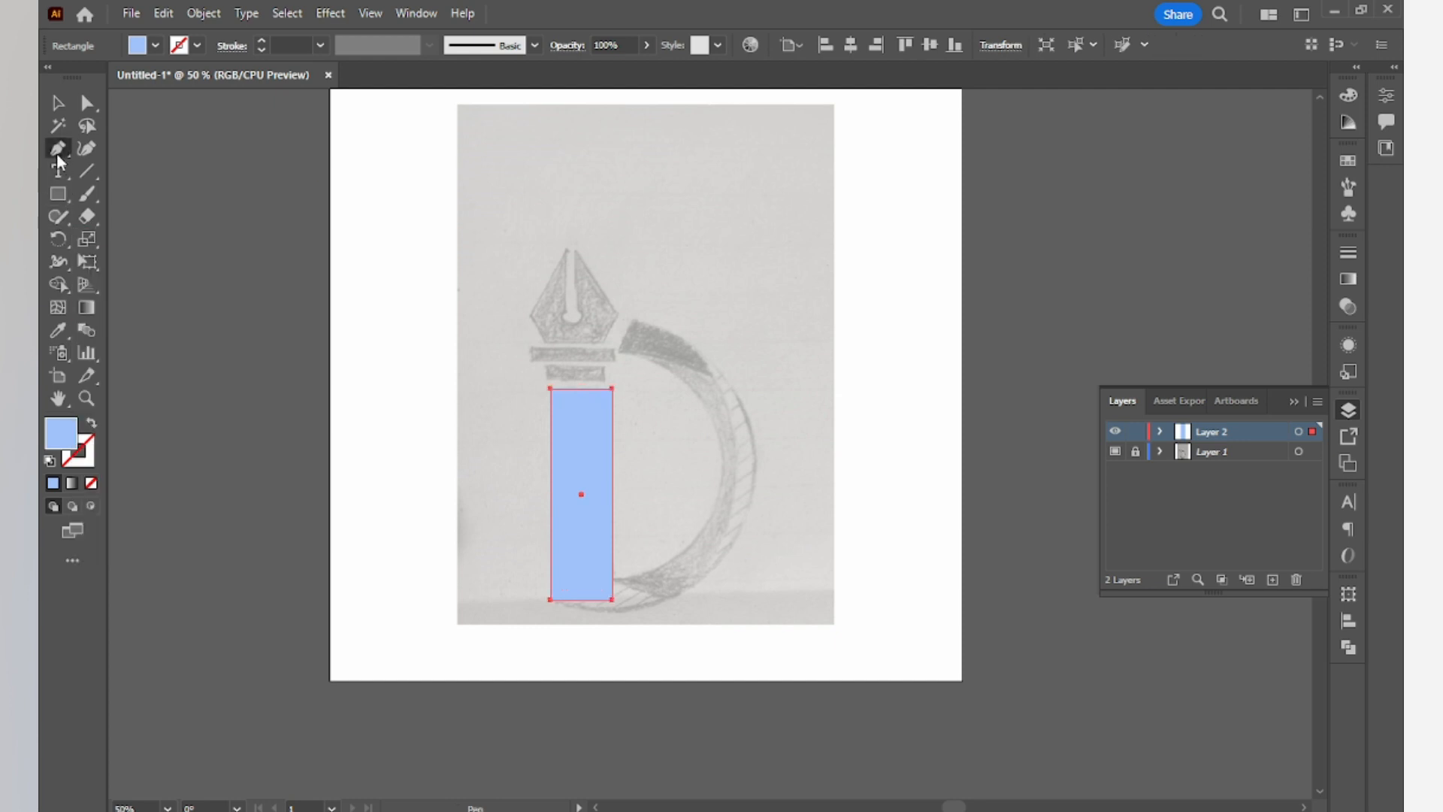
pyautogui.click(632, 319)
pyautogui.moveTo(746, 513); pyautogui.dragTo(701, 666)
pyautogui.click(747, 513)
pyautogui.click(91, 423)
pyautogui.scroll(3, 723, 543)
pyautogui.moveTo(724, 542); pyautogui.dragTo(755, 455)
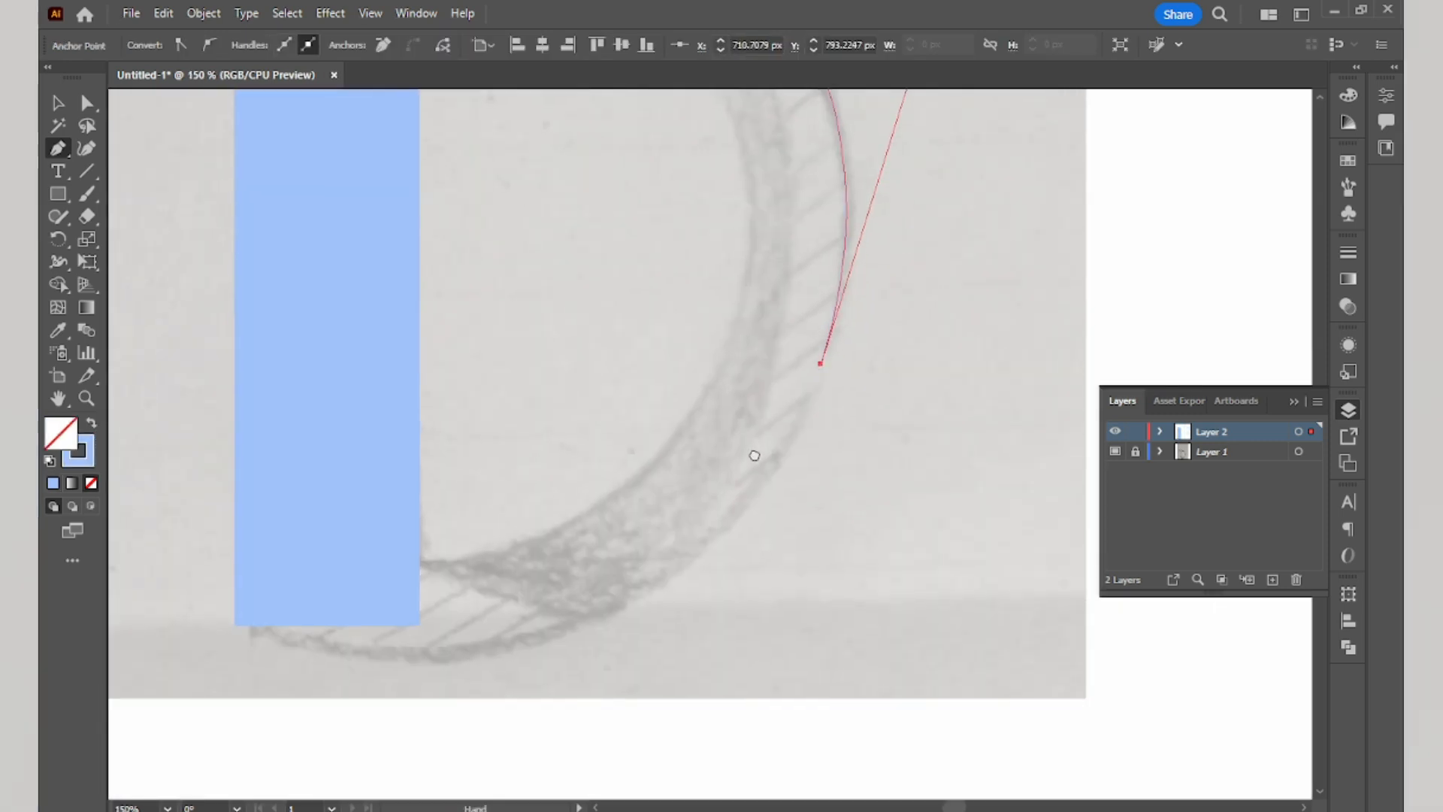
pyautogui.moveTo(631, 605); pyautogui.dragTo(505, 661)
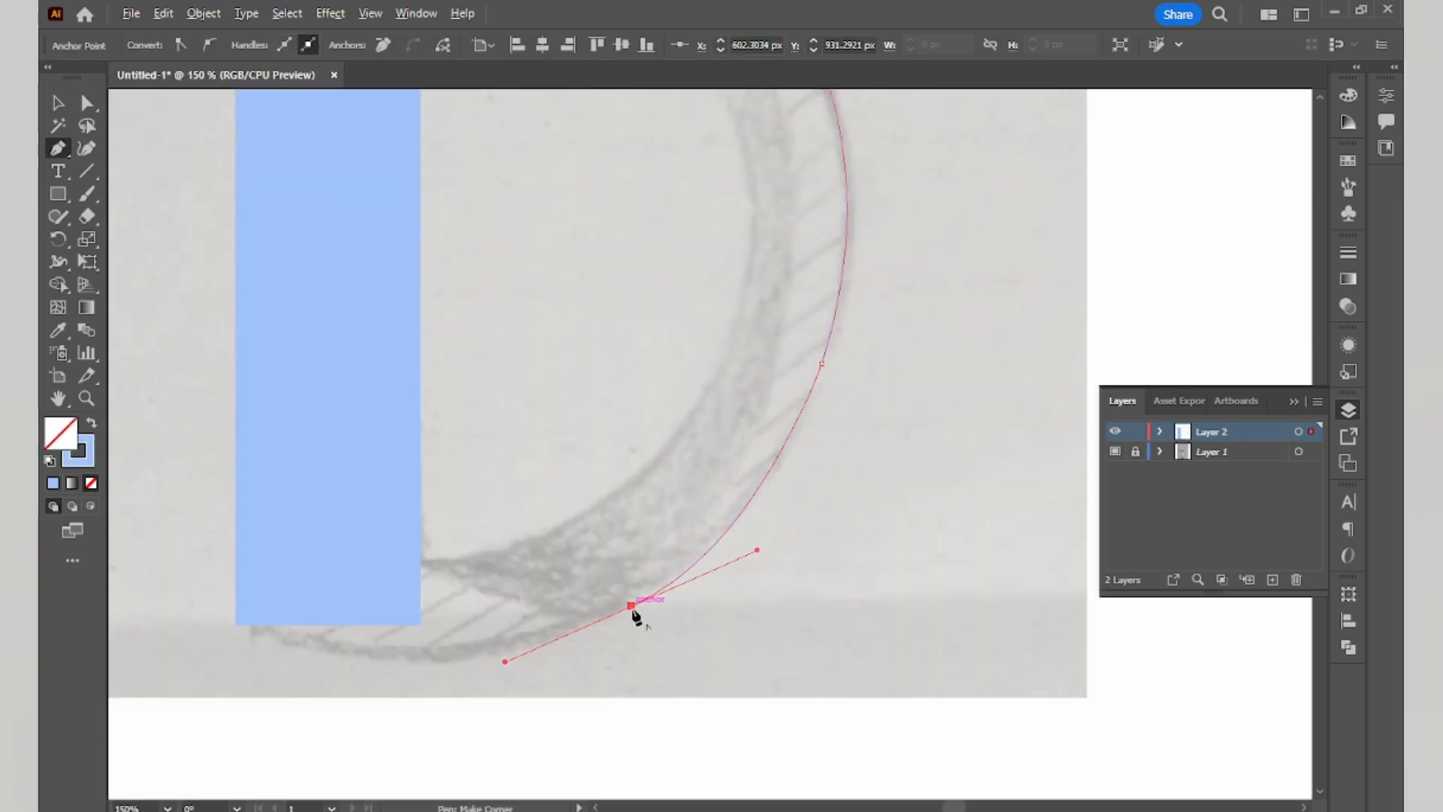
# Step: Extend the bowl's outer path along the lower edge of the sketch and up to the stem rectangle's lower-left corner
pyautogui.hscroll(-8, 636, 616)
pyautogui.scroll(-2, 637, 616)
pyautogui.moveTo(564, 569); pyautogui.dragTo(300, 525)
pyautogui.click(565, 568)
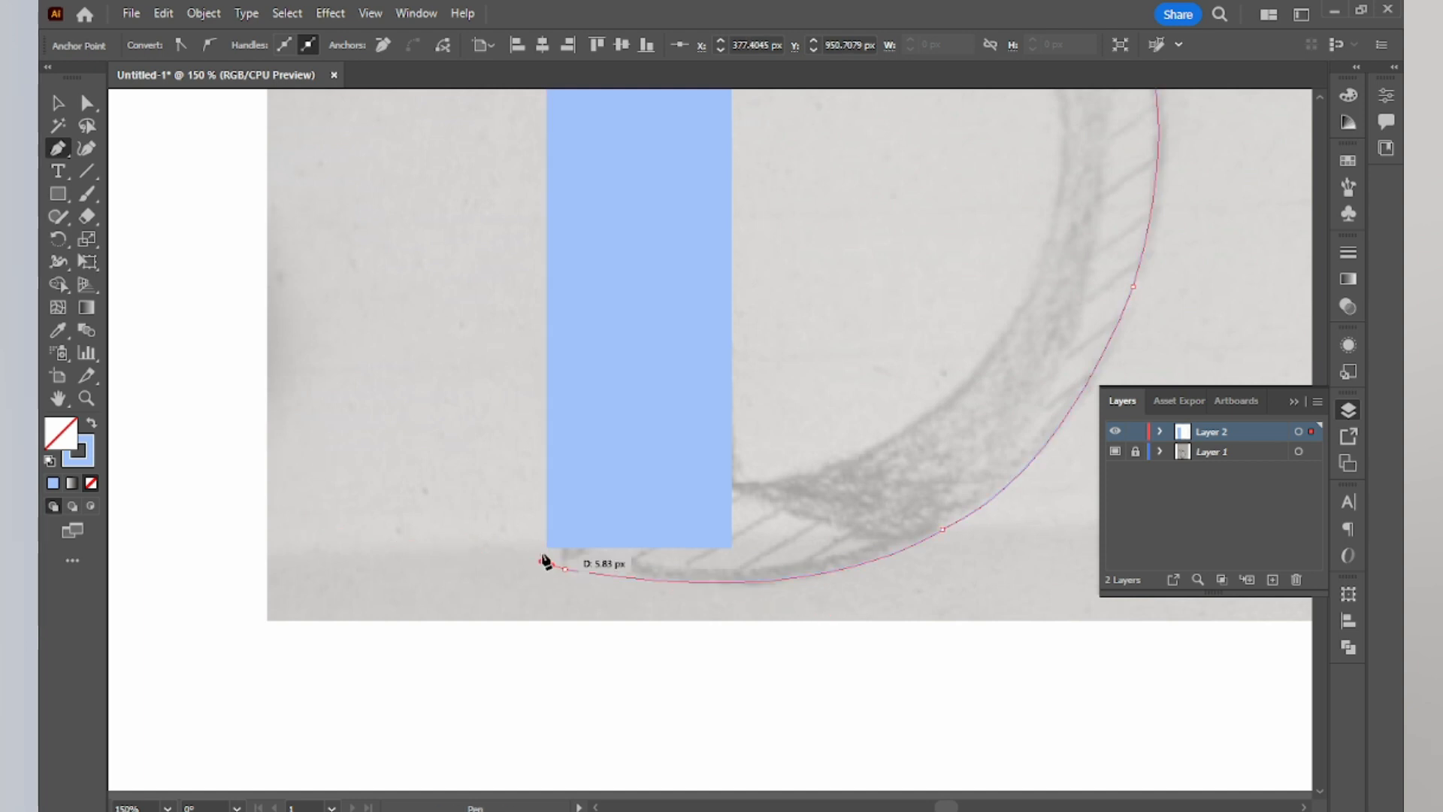
pyautogui.click(546, 548)
# Step: Trace the bowl's slanted upper end and inner curve back to the stem, closing the path at its lower-left start
pyautogui.moveTo(948, 278); pyautogui.dragTo(812, 522)
pyautogui.moveTo(820, 236); pyautogui.dragTo(844, 544)
pyautogui.click(691, 281)
pyautogui.click(647, 380)
pyautogui.moveTo(922, 657); pyautogui.dragTo(758, 520)
pyautogui.scroll(-2, 749, 321)
pyautogui.click(765, 366)
pyautogui.moveTo(651, 494); pyautogui.dragTo(523, 488)
pyautogui.click(651, 494)
pyautogui.click(563, 498)
pyautogui.click(536, 528)
# Step: Narrow the stem rectangle from its right edge and shift it slightly right to sit within the sketched stem
pyautogui.press('v')
pyautogui.click(599, 338)
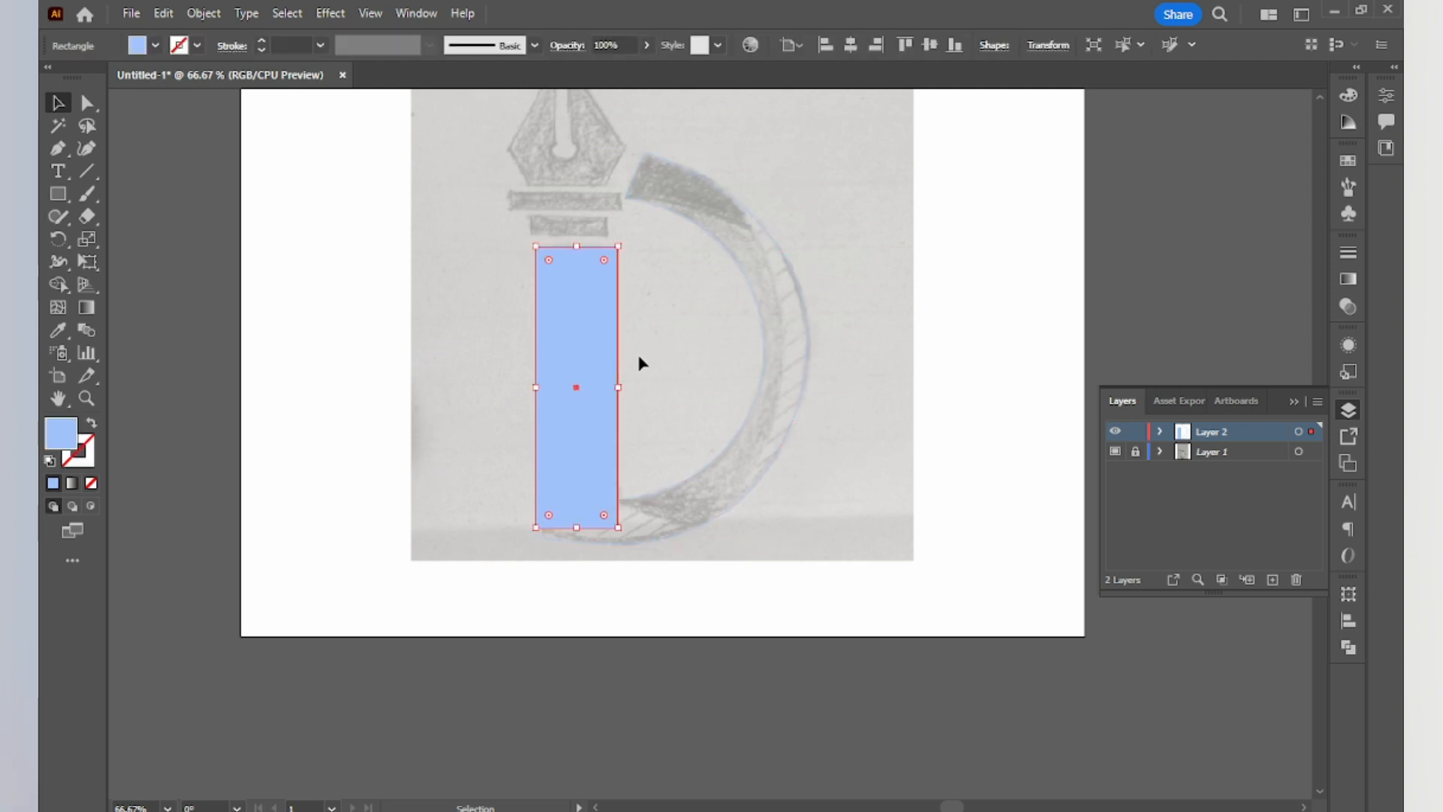
pyautogui.moveTo(620, 388); pyautogui.dragTo(599, 388)
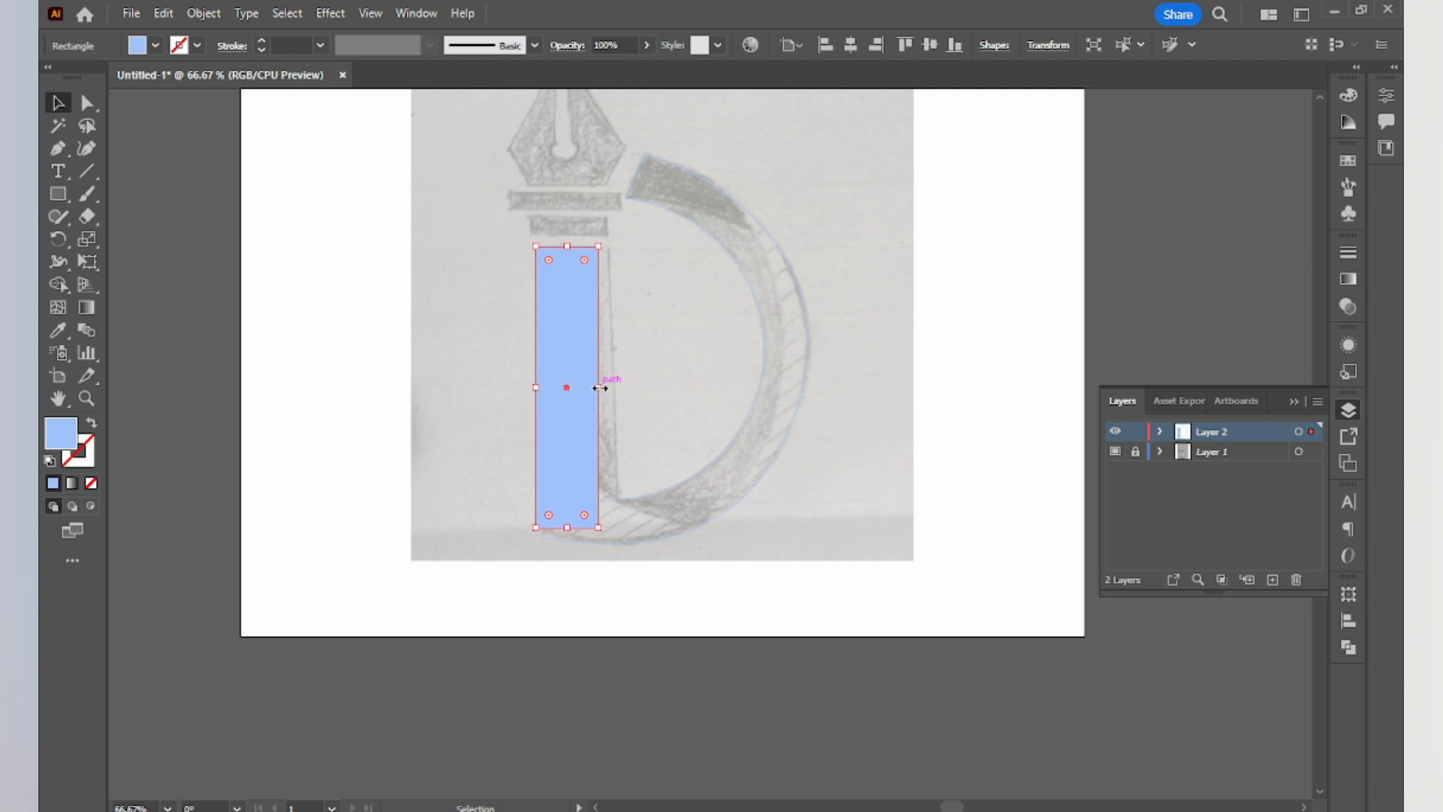
pyautogui.click(484, 381)
pyautogui.moveTo(569, 425); pyautogui.dragTo(578, 425)
pyautogui.click(912, 423)
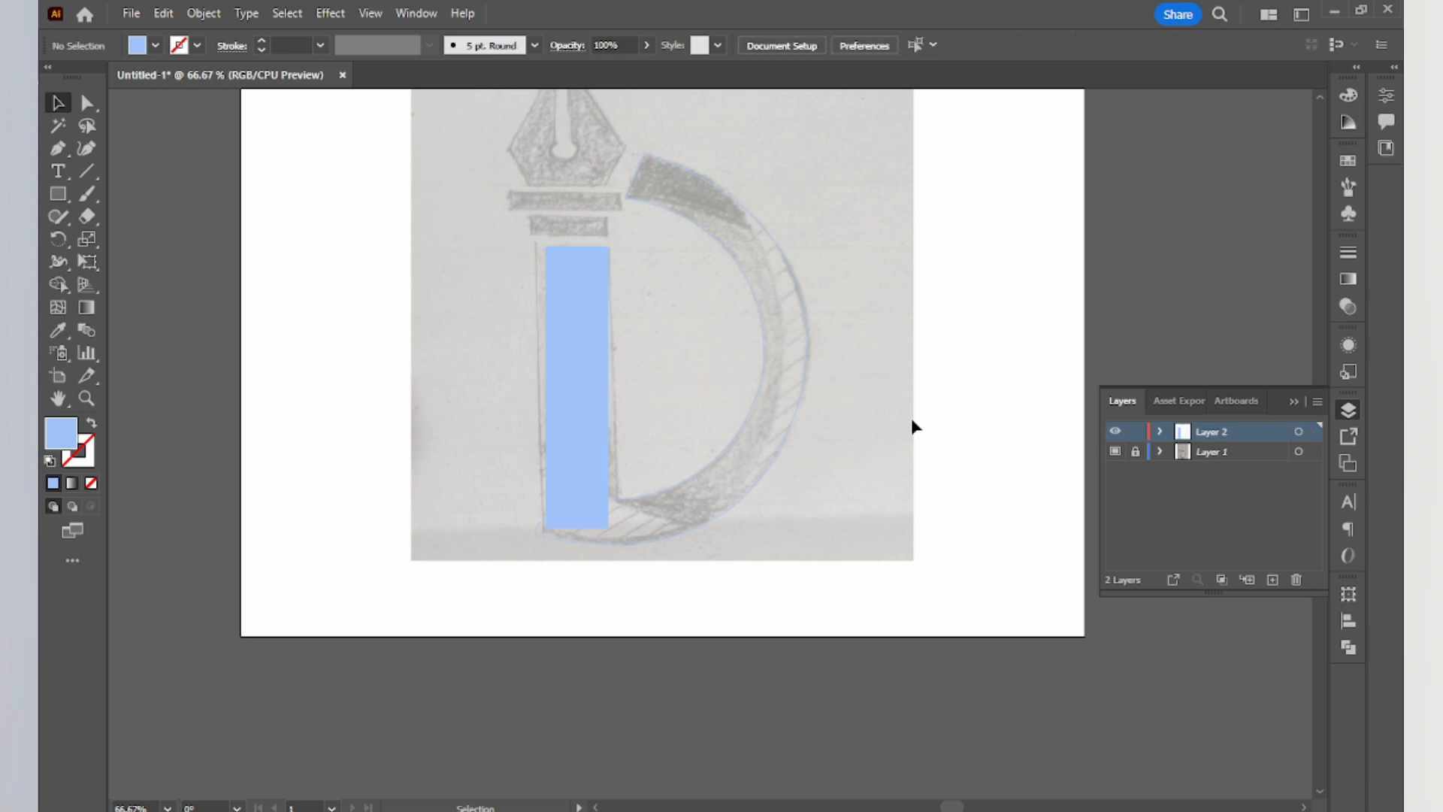
pyautogui.moveTo(649, 485); pyautogui.dragTo(562, 514)
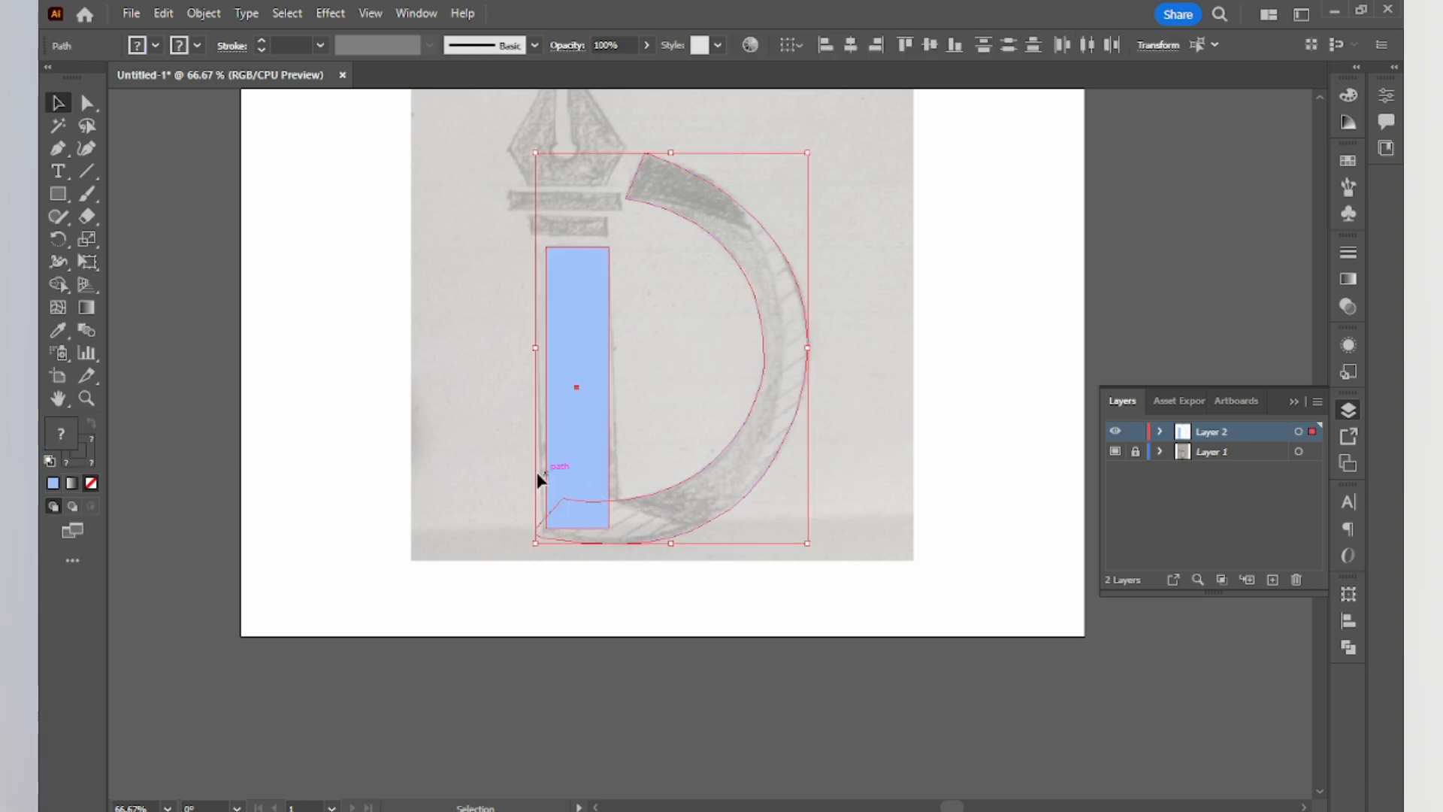
pyautogui.click(536, 477)
pyautogui.click(581, 500)
pyautogui.moveTo(578, 527)
pyautogui.mouseDown()
pyautogui.moveTo(576, 551)
pyautogui.moveTo(575, 527)
pyautogui.mouseUp()
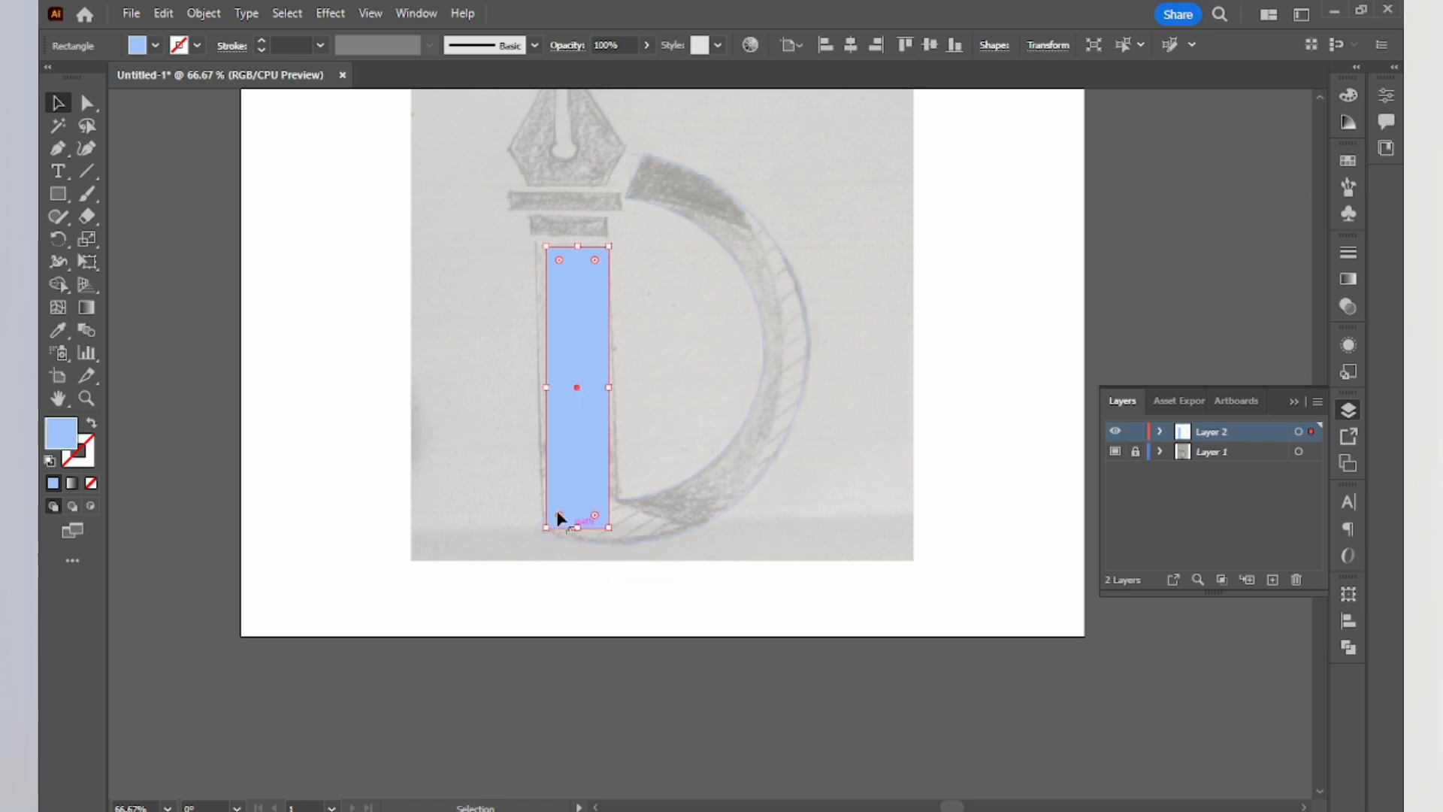
pyautogui.click(87, 171)
pyautogui.scroll(5, 531, 492)
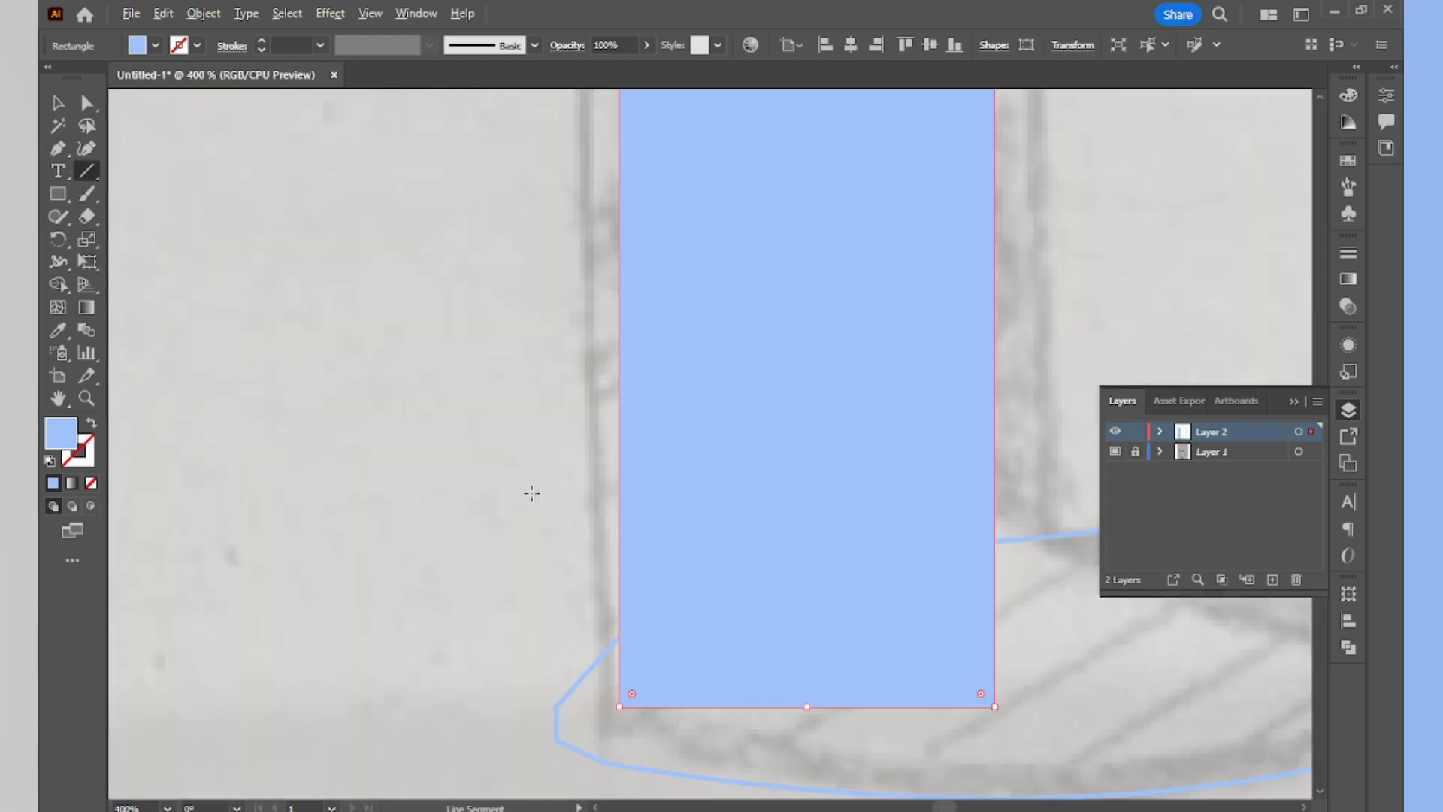
pyautogui.scroll(-3, 531, 451)
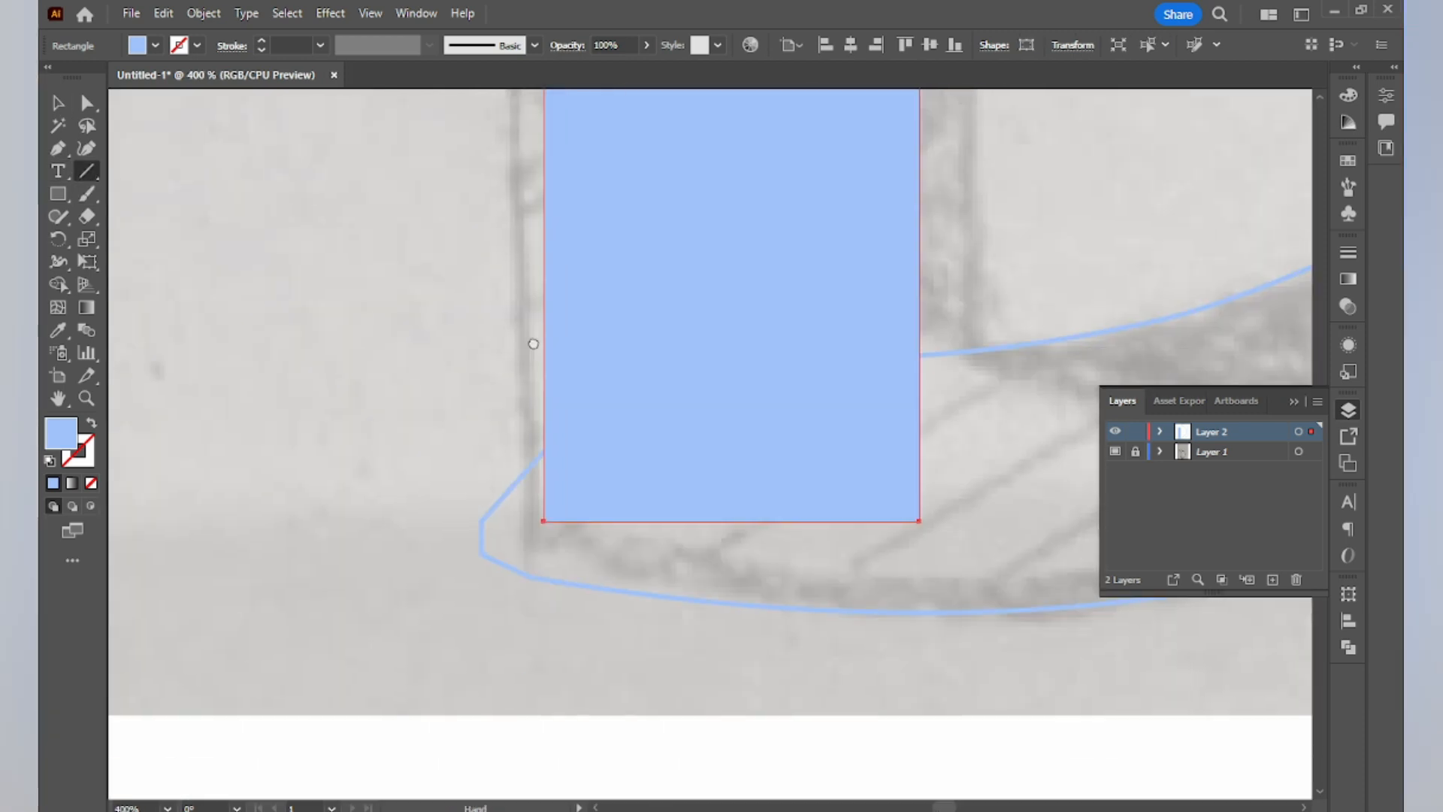
pyautogui.click(543, 396)
pyautogui.click(766, 471)
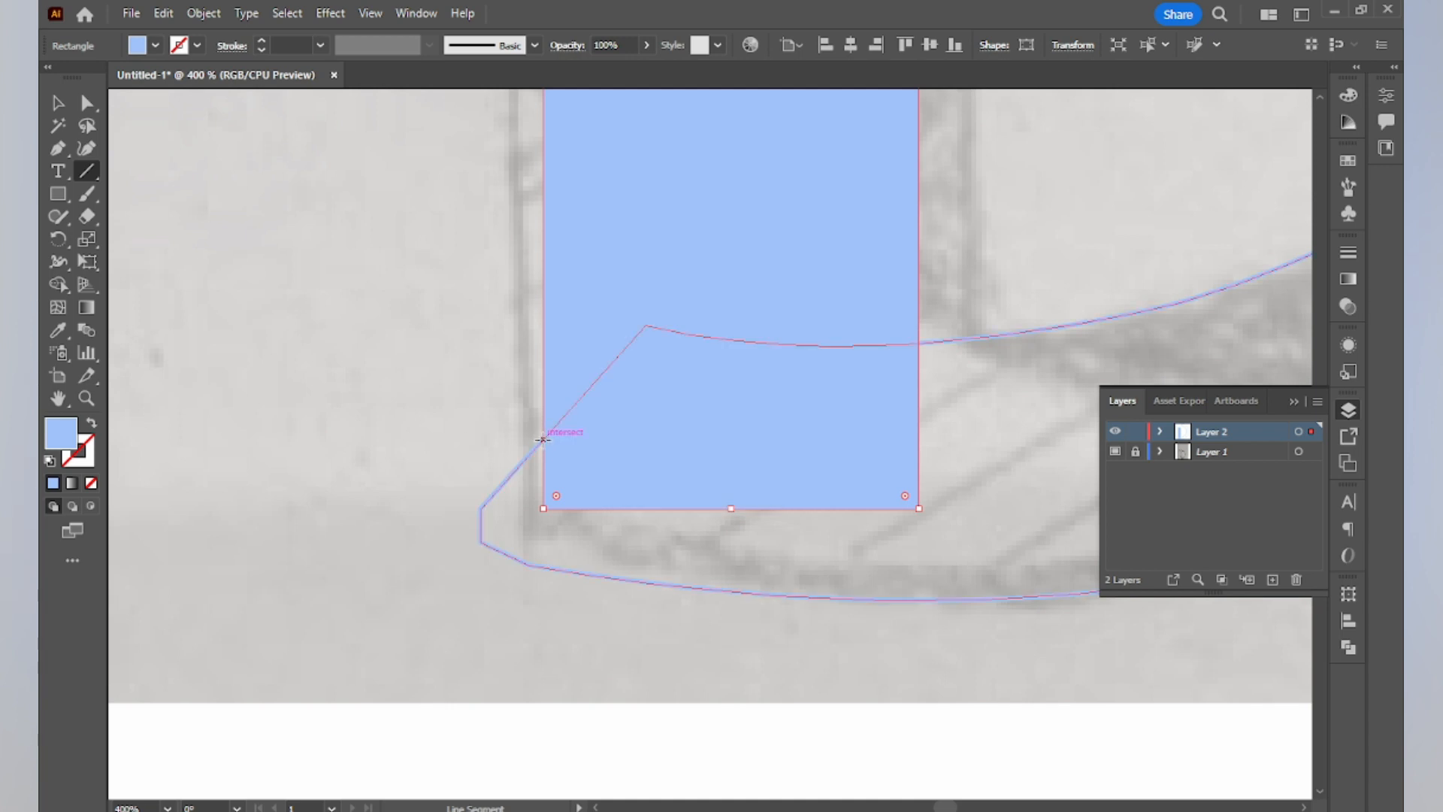
pyautogui.click(543, 439)
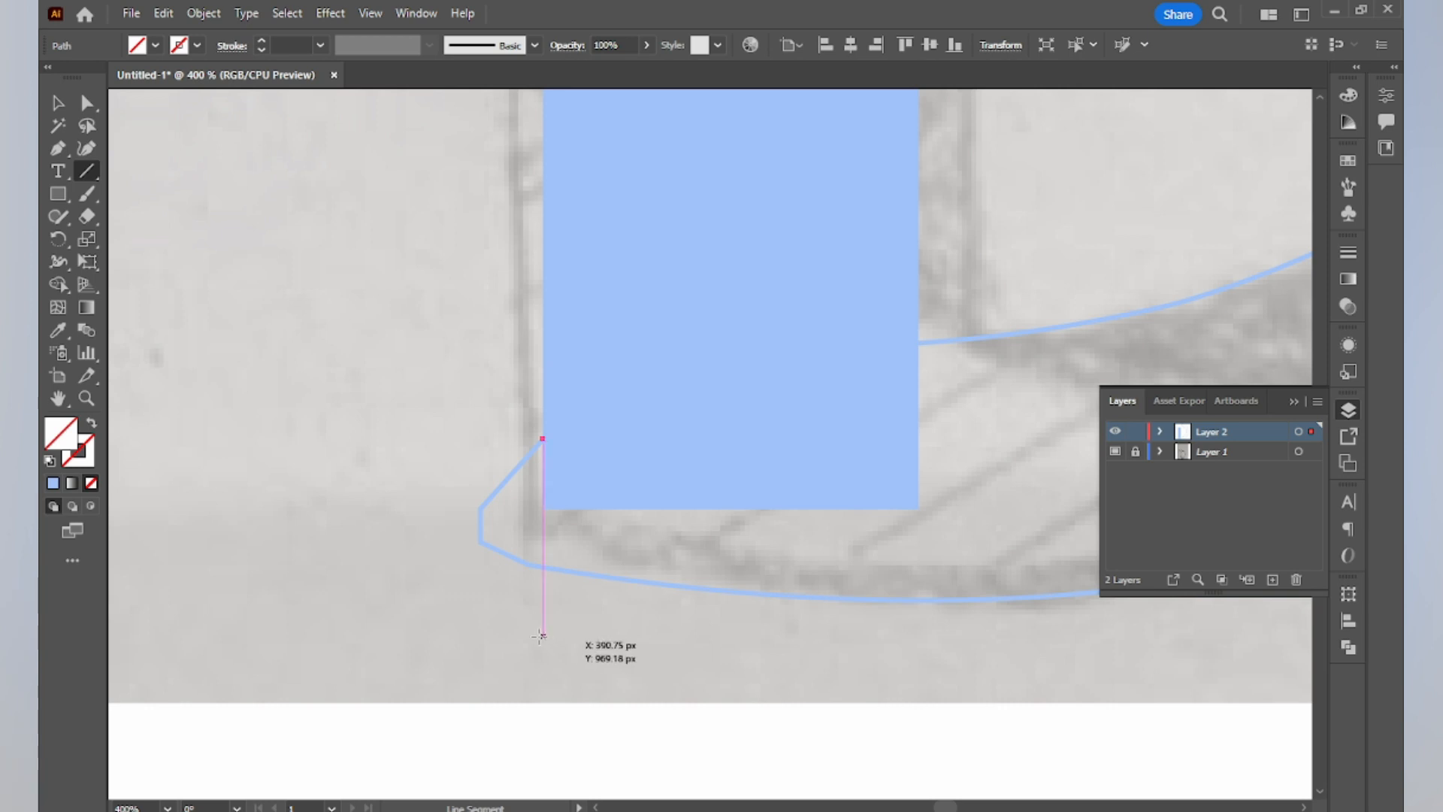
pyautogui.click(540, 637)
pyautogui.click(670, 470)
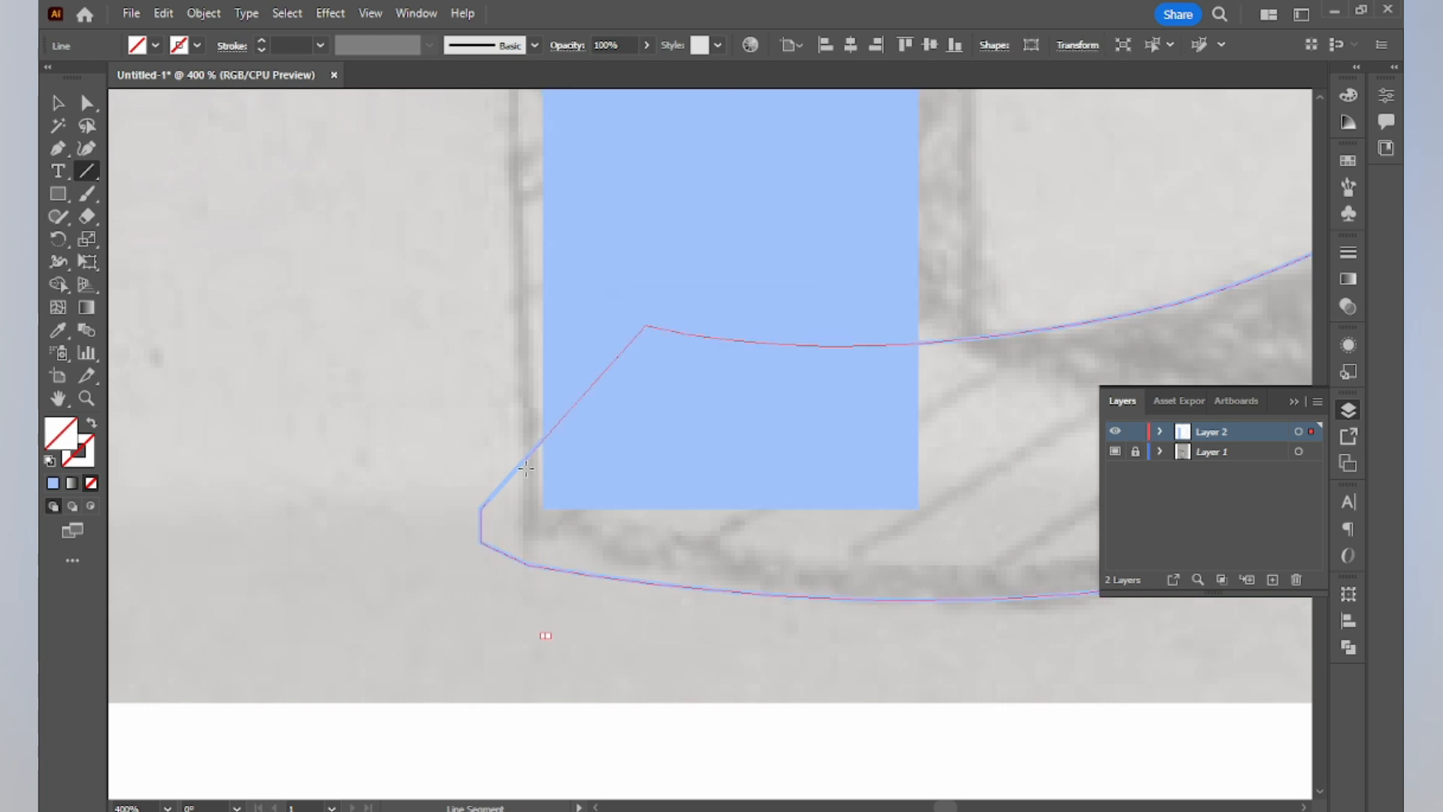
pyautogui.hotkey('ctrl', 'z')
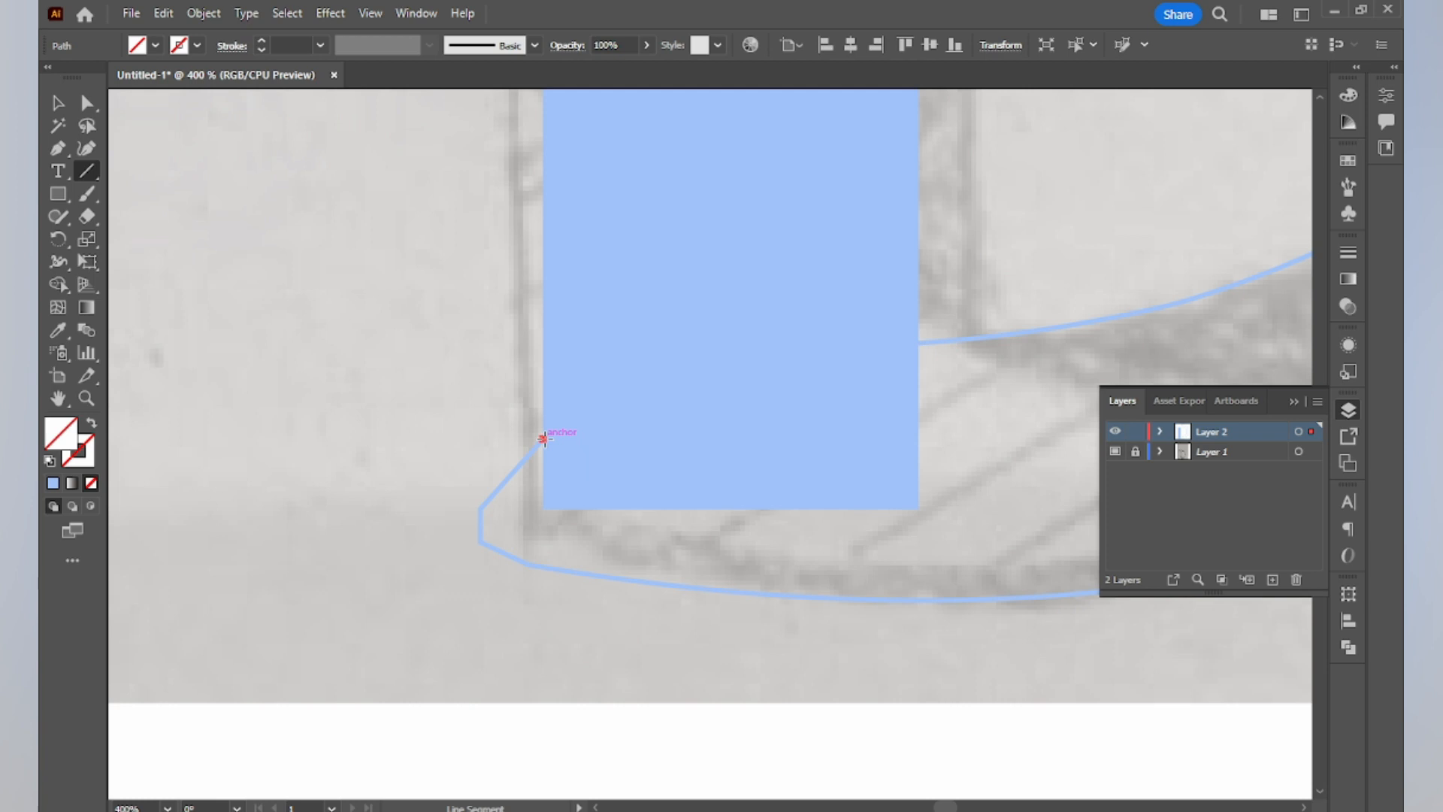
pyautogui.hotkey('ctrl', 'z')
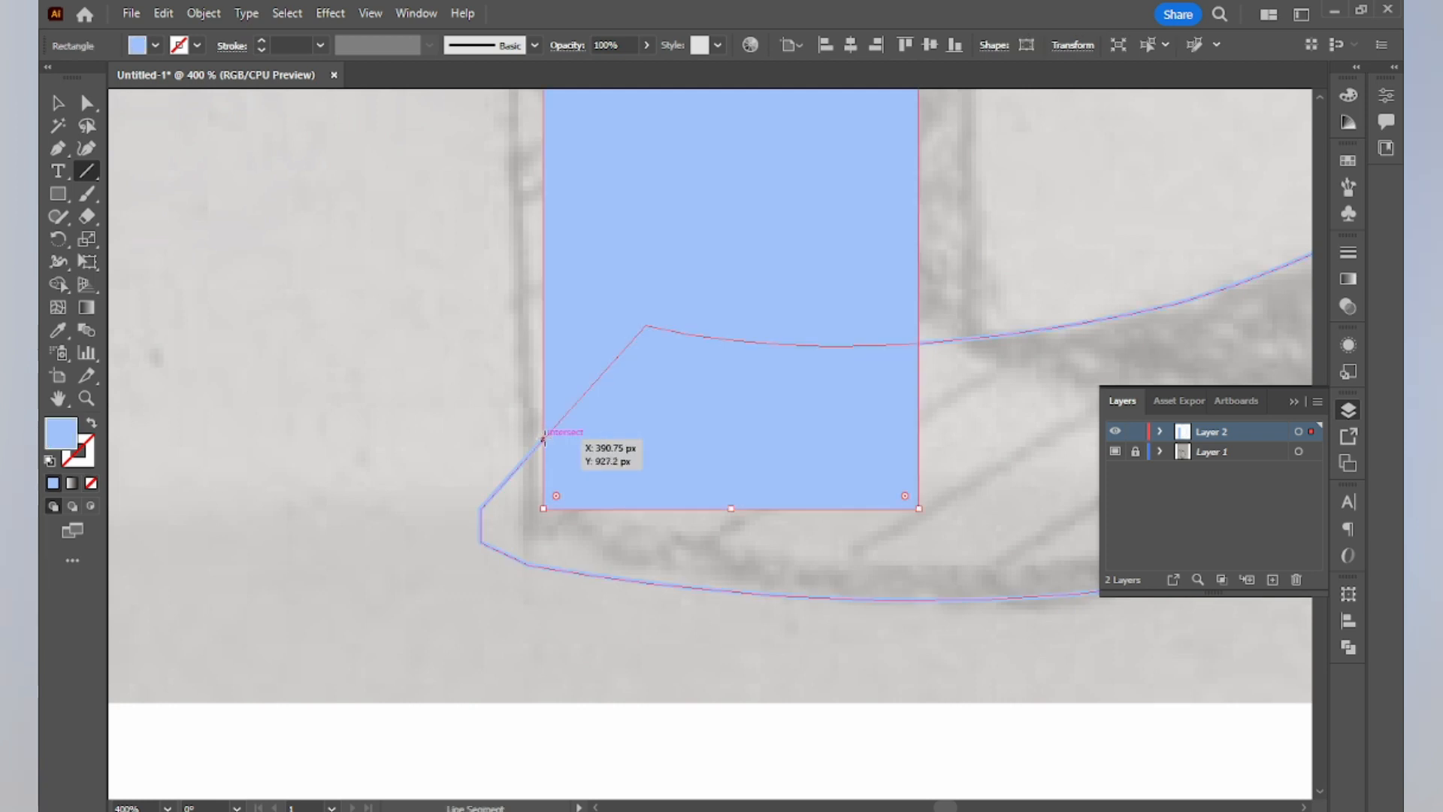
# Step: Draw a vertical line from where the bowl path crosses the stem rectangle's left edge down past the bowl's lower outline
pyautogui.moveTo(543, 439); pyautogui.dragTo(556, 638)
pyautogui.click(58, 103)
pyautogui.click(527, 621)
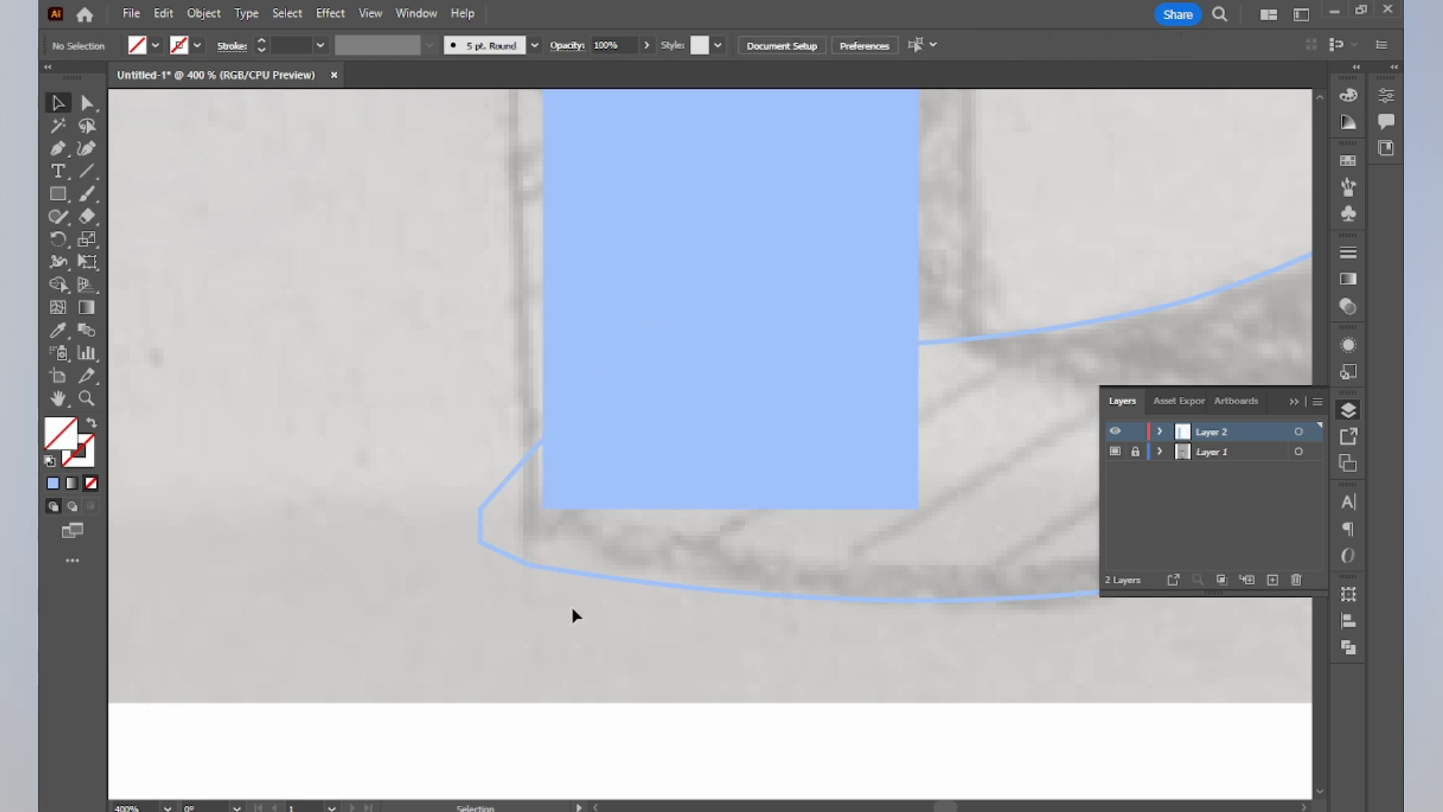
pyautogui.moveTo(637, 647); pyautogui.dragTo(482, 574)
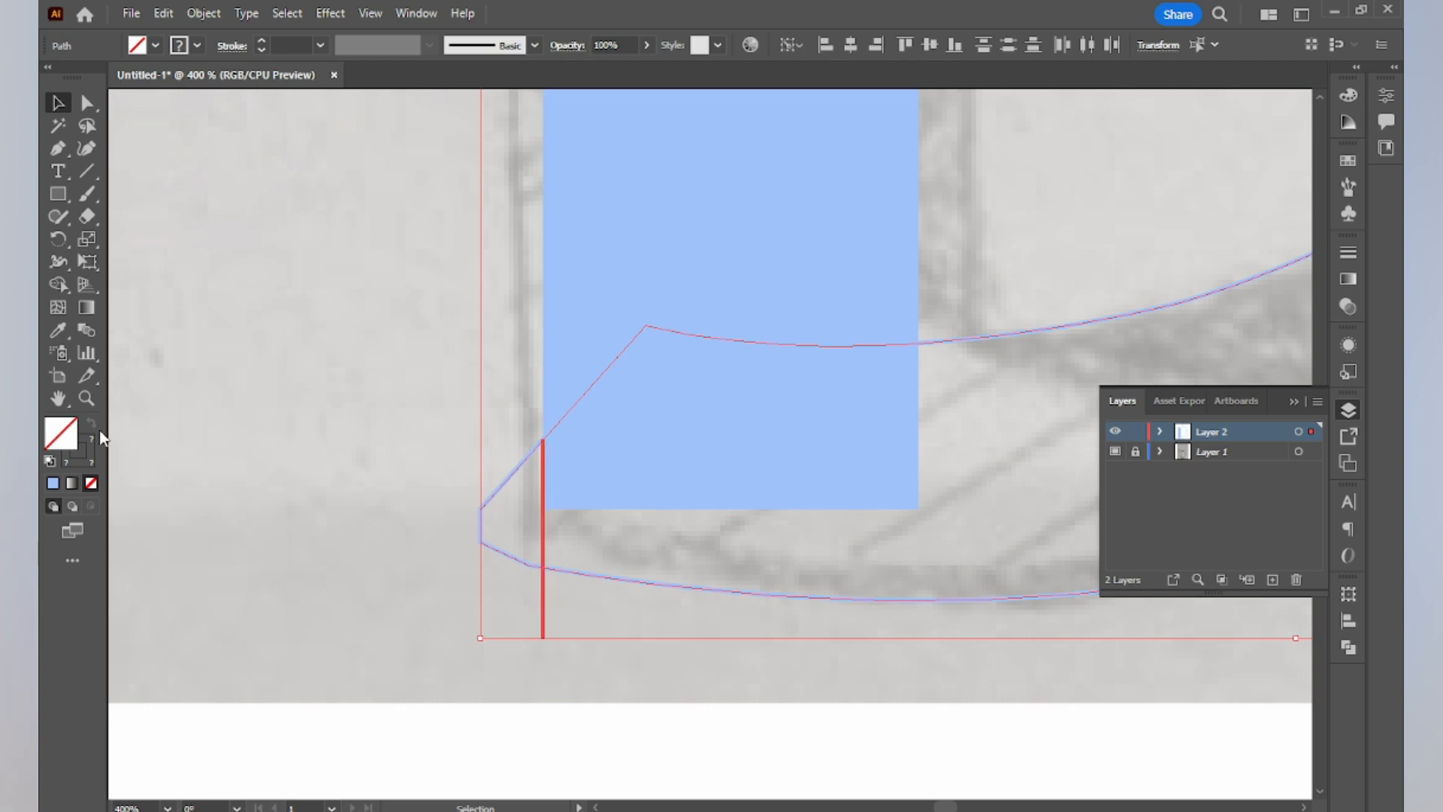
pyautogui.click(360, 610)
# Step: Set the vertical line's stroke colour to blue 0000F7
pyautogui.click(542, 613)
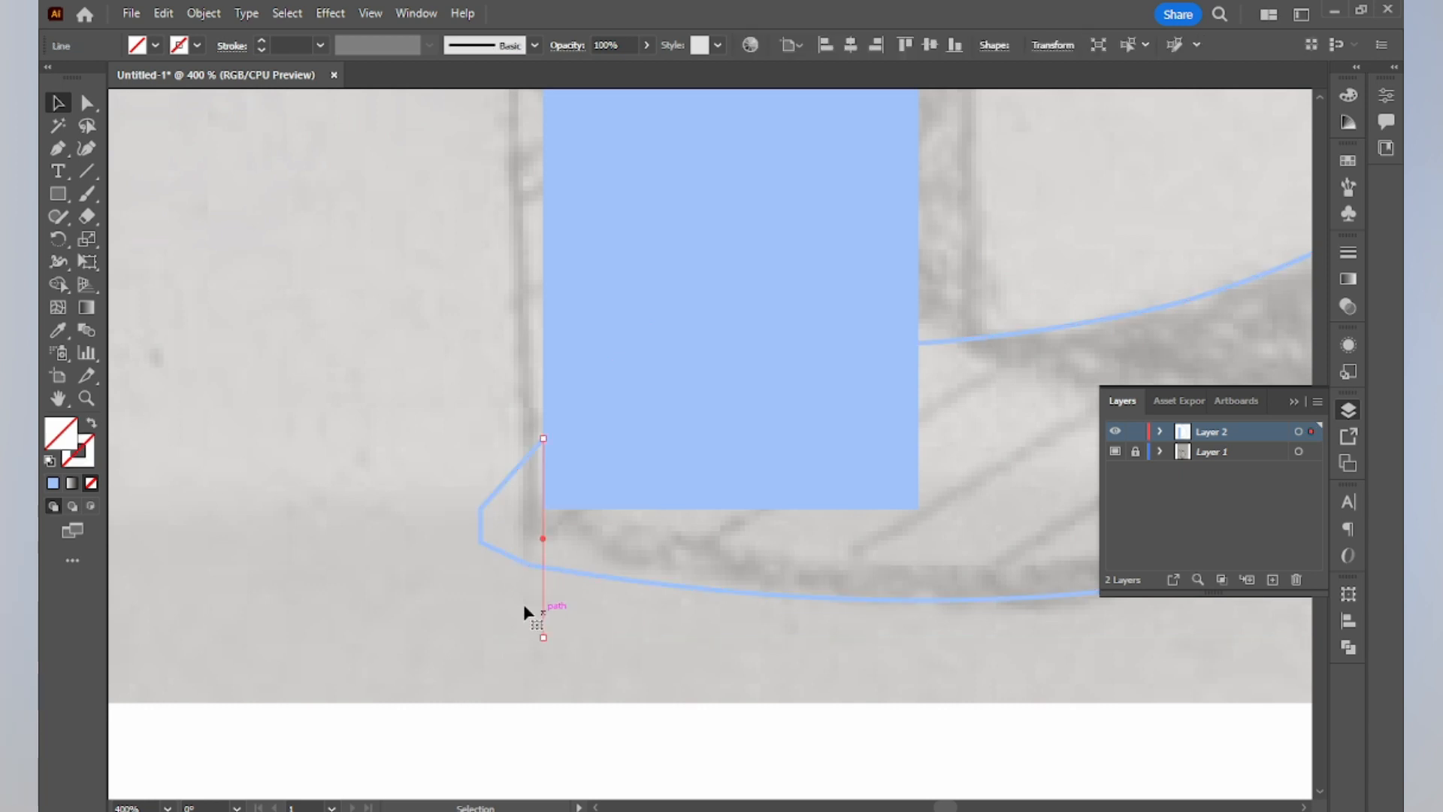
pyautogui.doubleClick(92, 457)
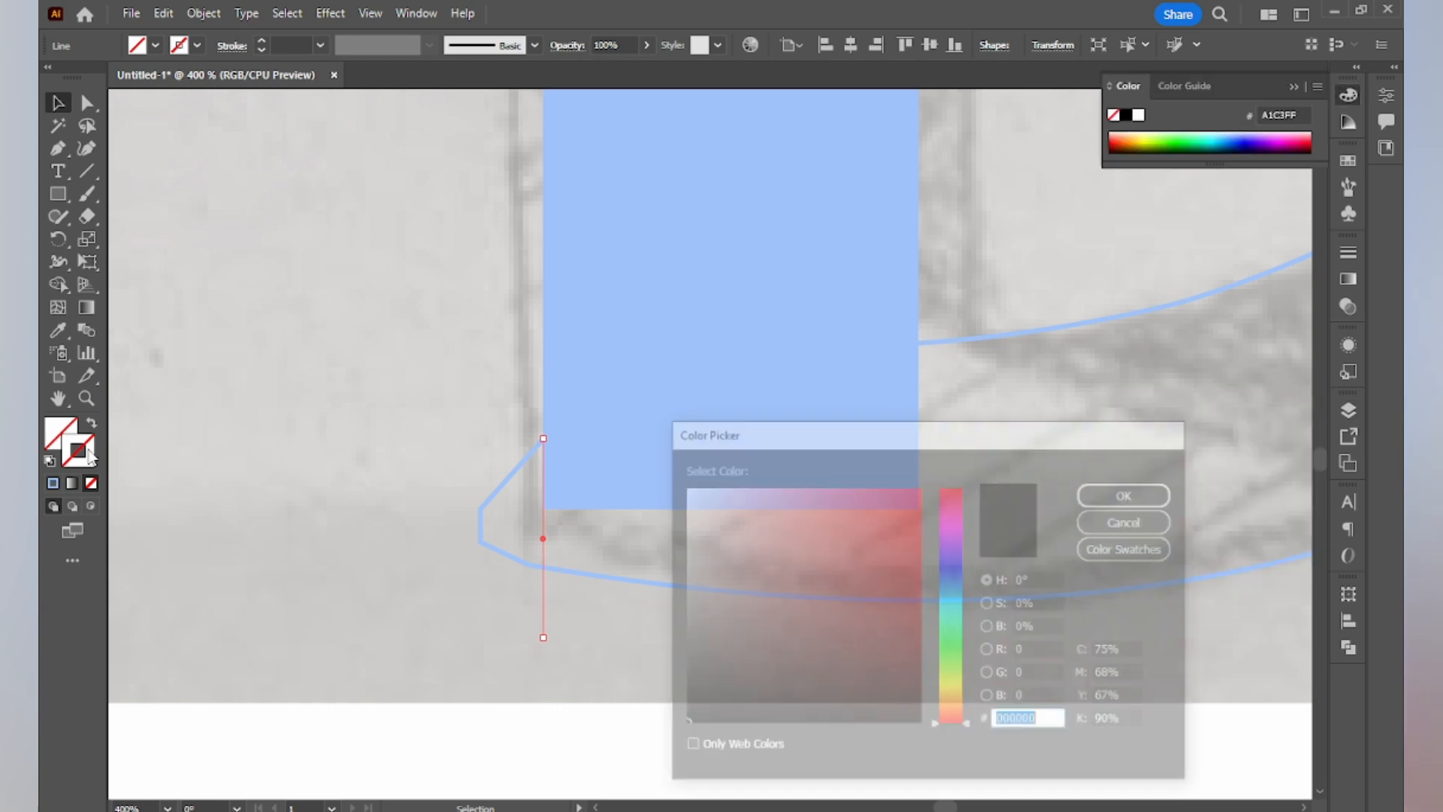
pyautogui.click(919, 492)
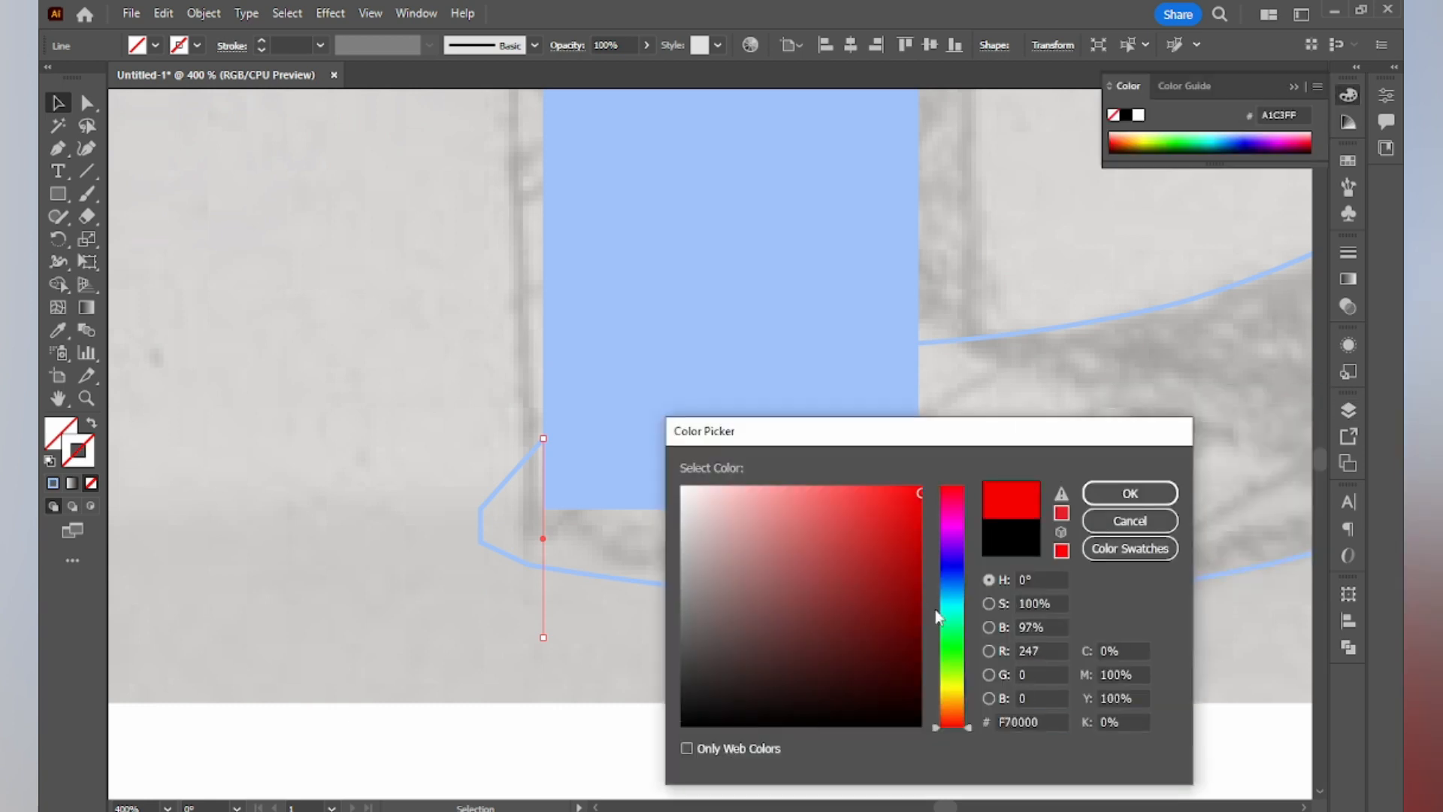
pyautogui.click(944, 565)
pyautogui.click(1130, 493)
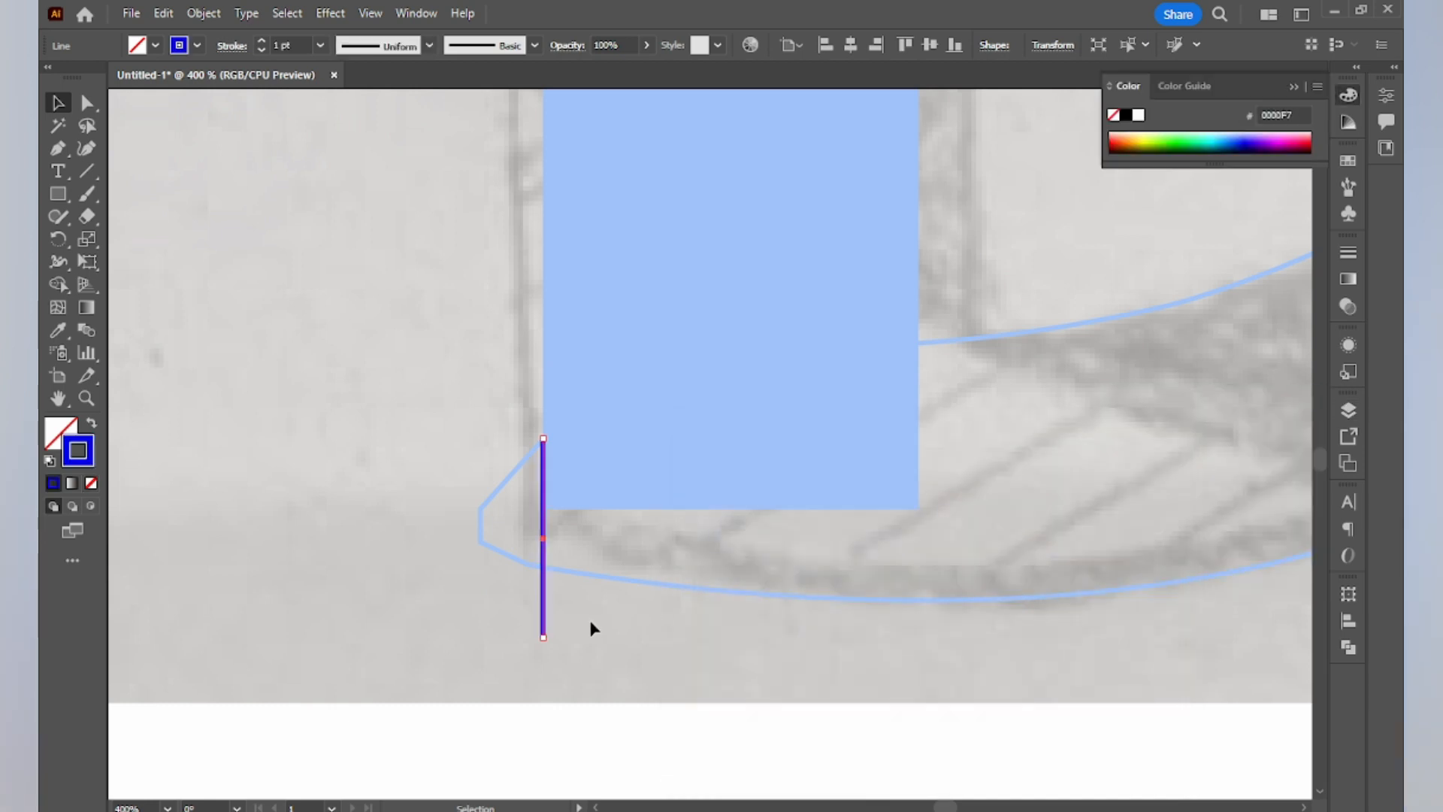
pyautogui.click(638, 625)
# Step: Draw a blue-outlined rectangle over the lower, narrower collar band just above the stem
pyautogui.scroll(-4, 662, 623)
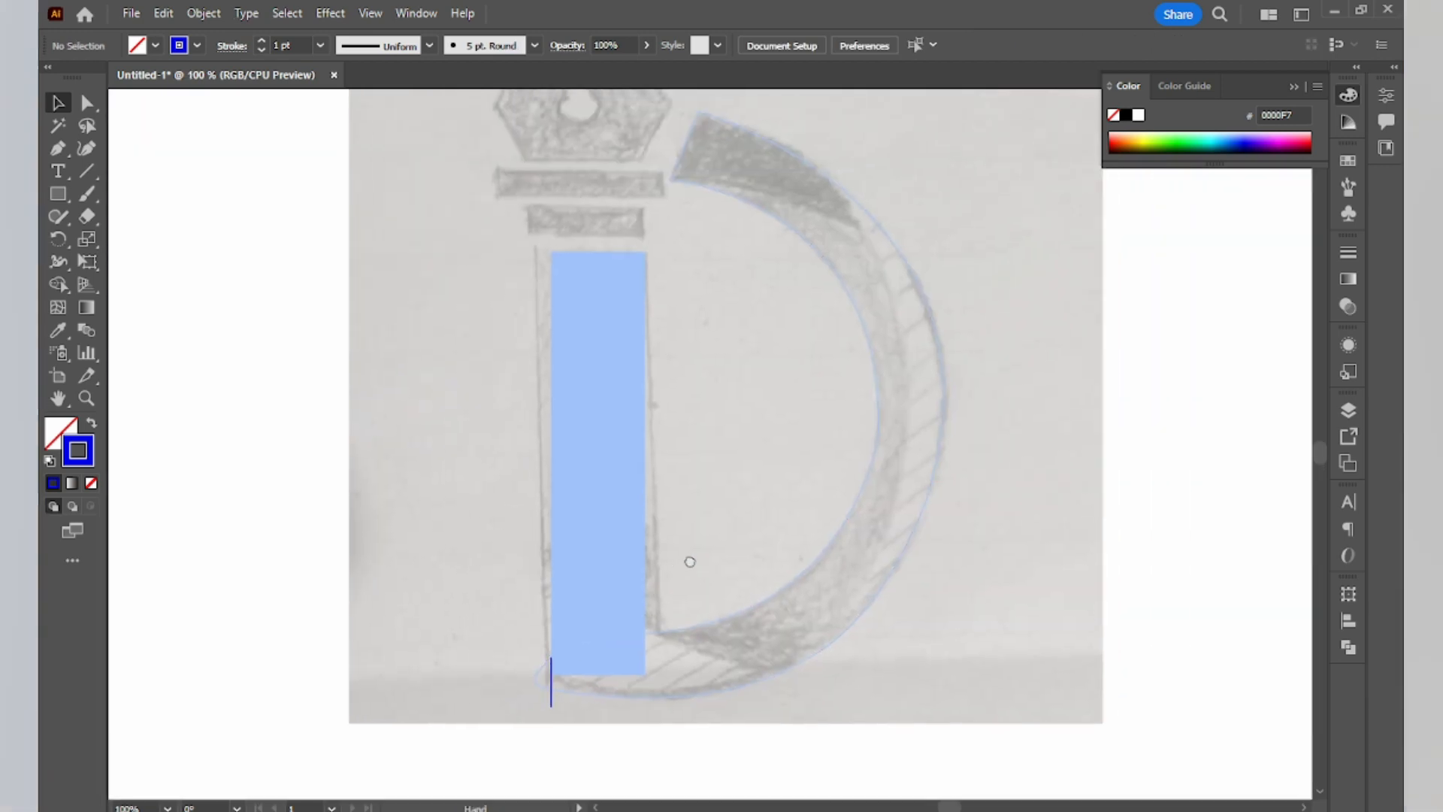
pyautogui.moveTo(690, 562); pyautogui.dragTo(632, 687)
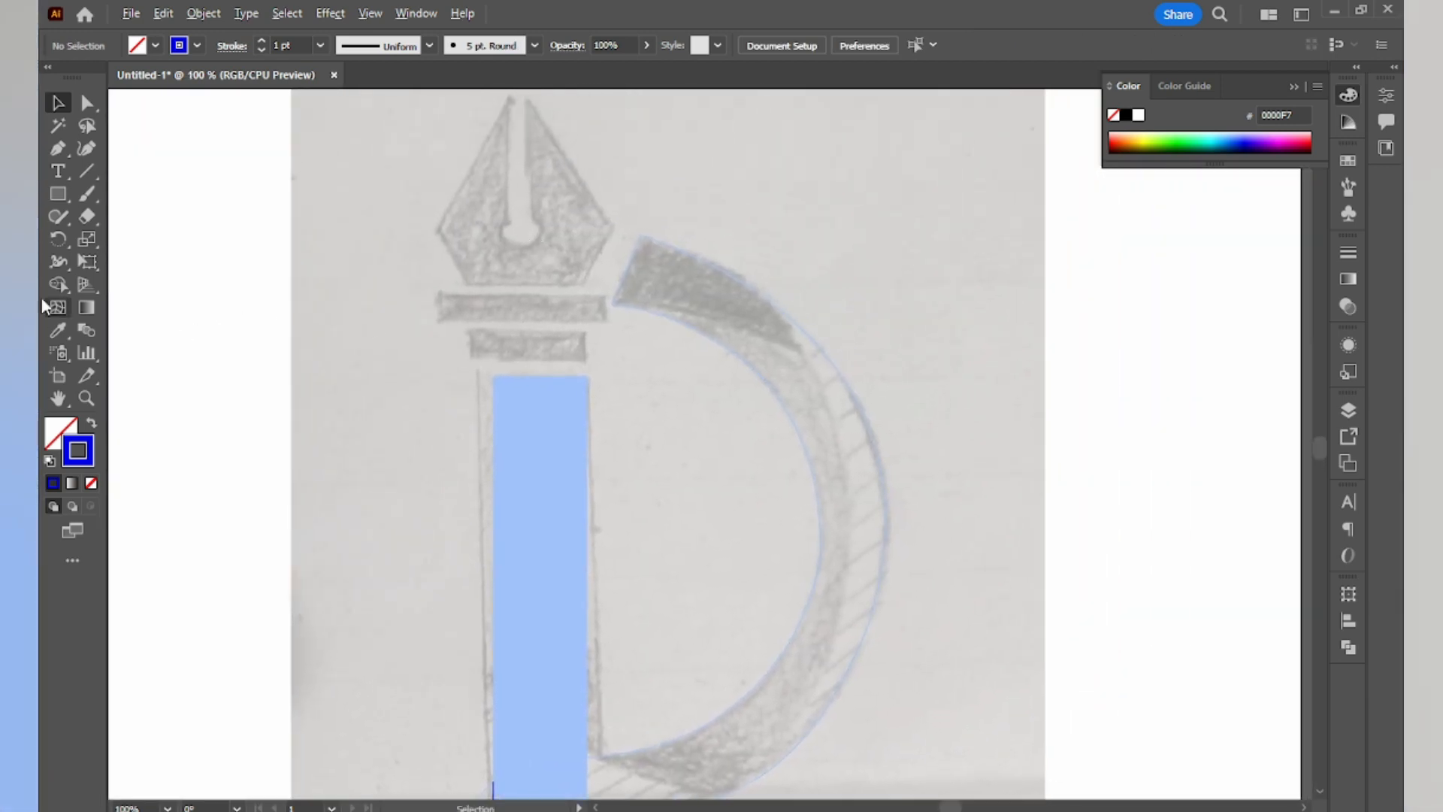
pyautogui.click(58, 193)
pyautogui.scroll(1, 494, 336)
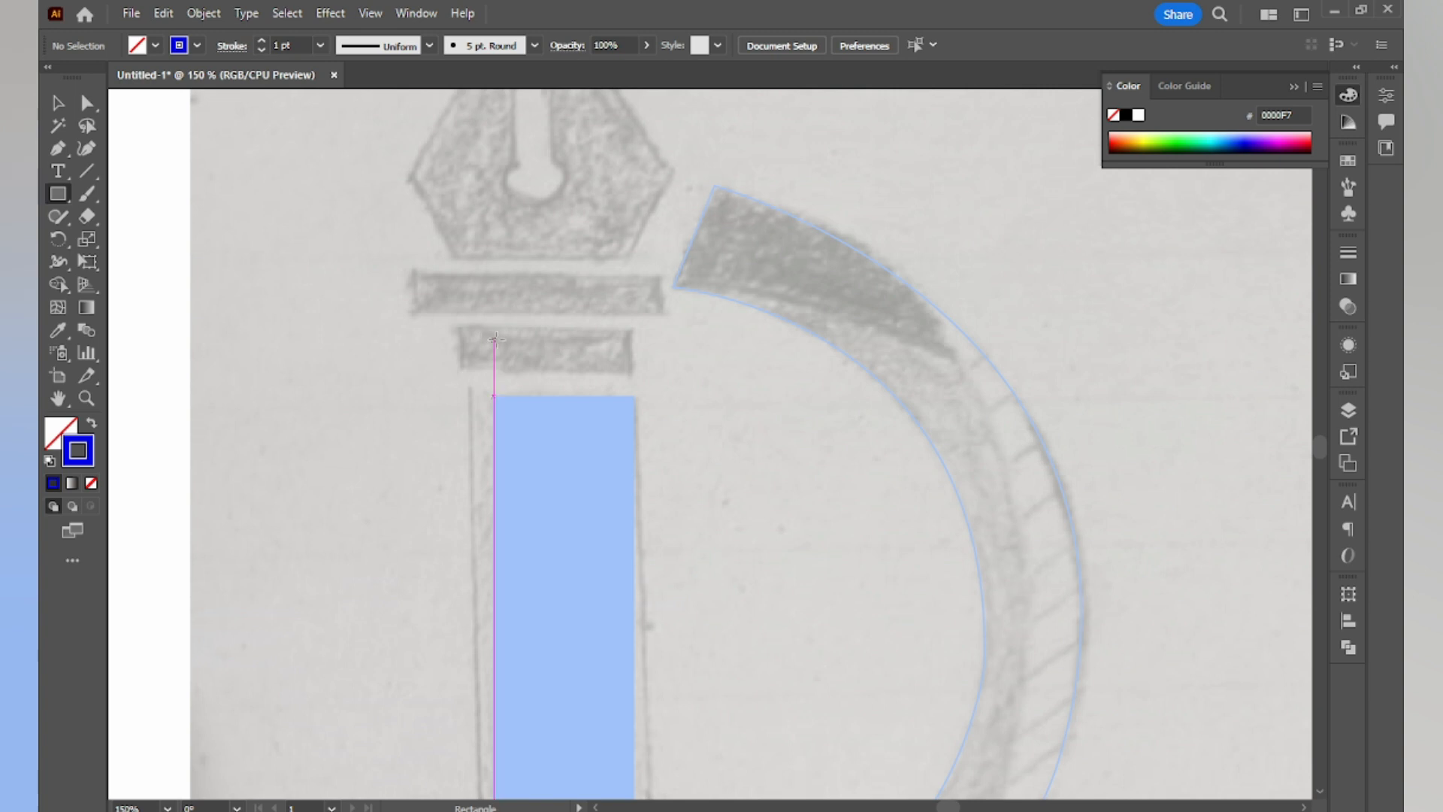
pyautogui.moveTo(463, 325); pyautogui.dragTo(633, 365)
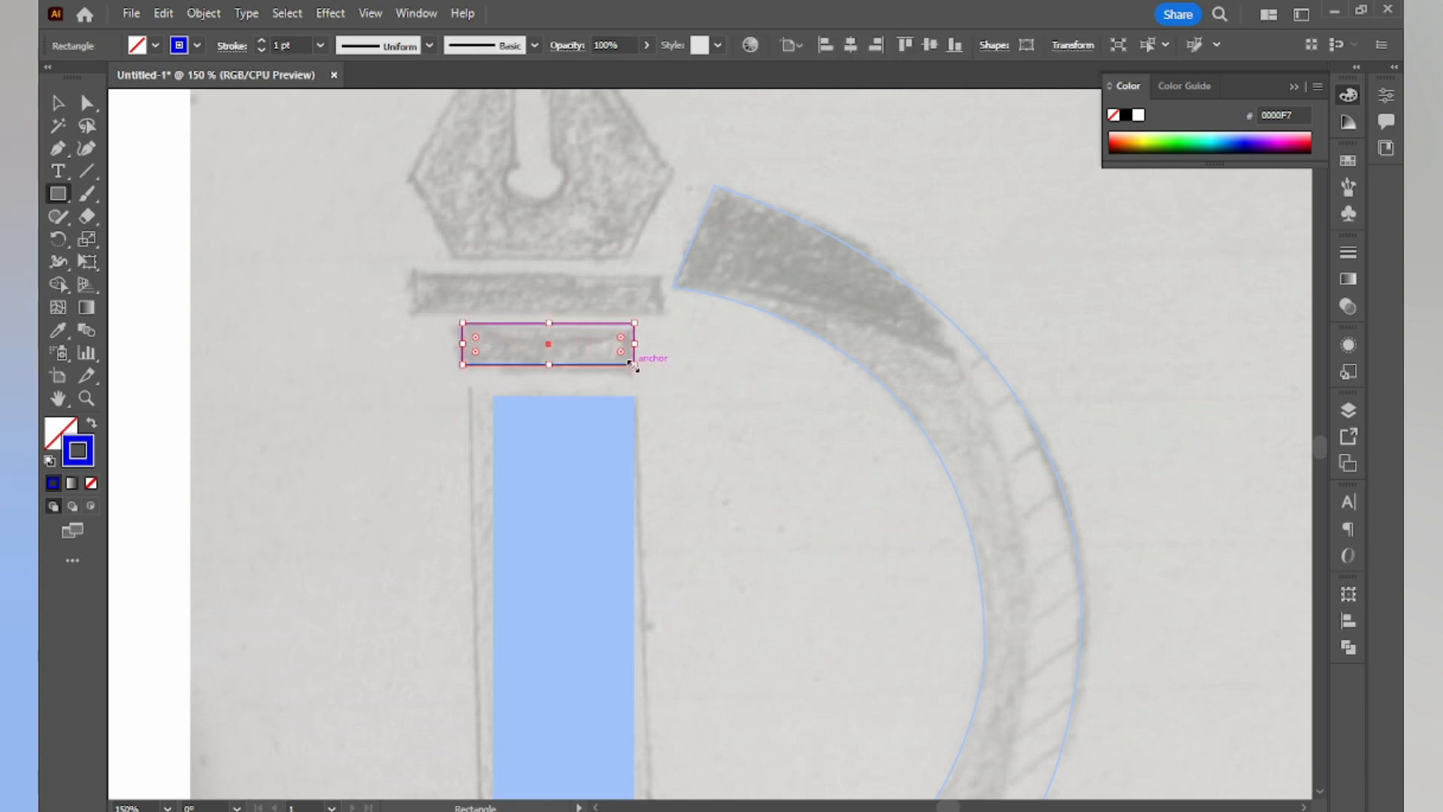
# Step: Duplicate the band rectangle up onto the wider collar band and widen the copy evenly on both sides
pyautogui.click(59, 106)
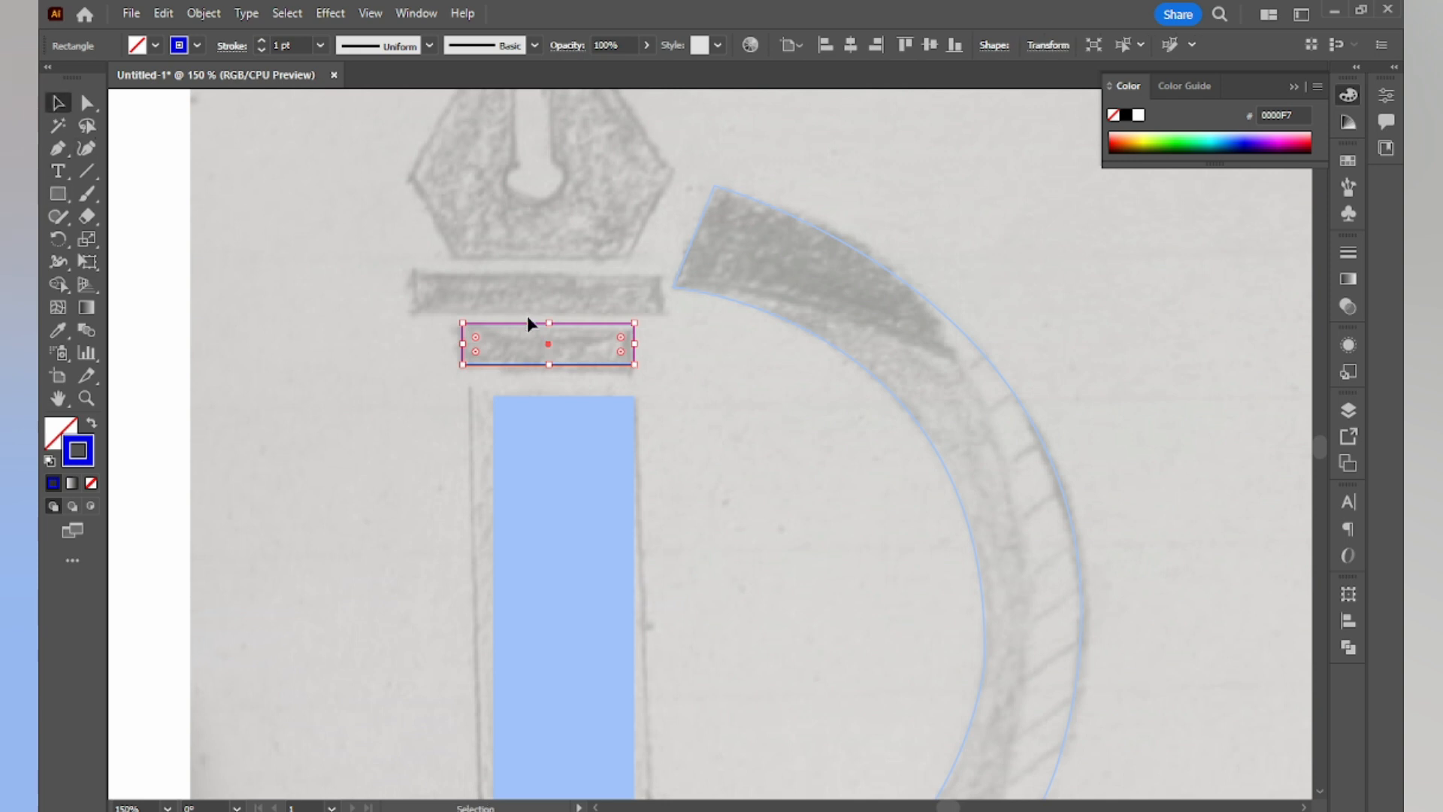
pyautogui.moveTo(538, 331); pyautogui.dragTo(549, 272)
pyautogui.moveTo(639, 292); pyautogui.dragTo(675, 294)
pyautogui.click(684, 368)
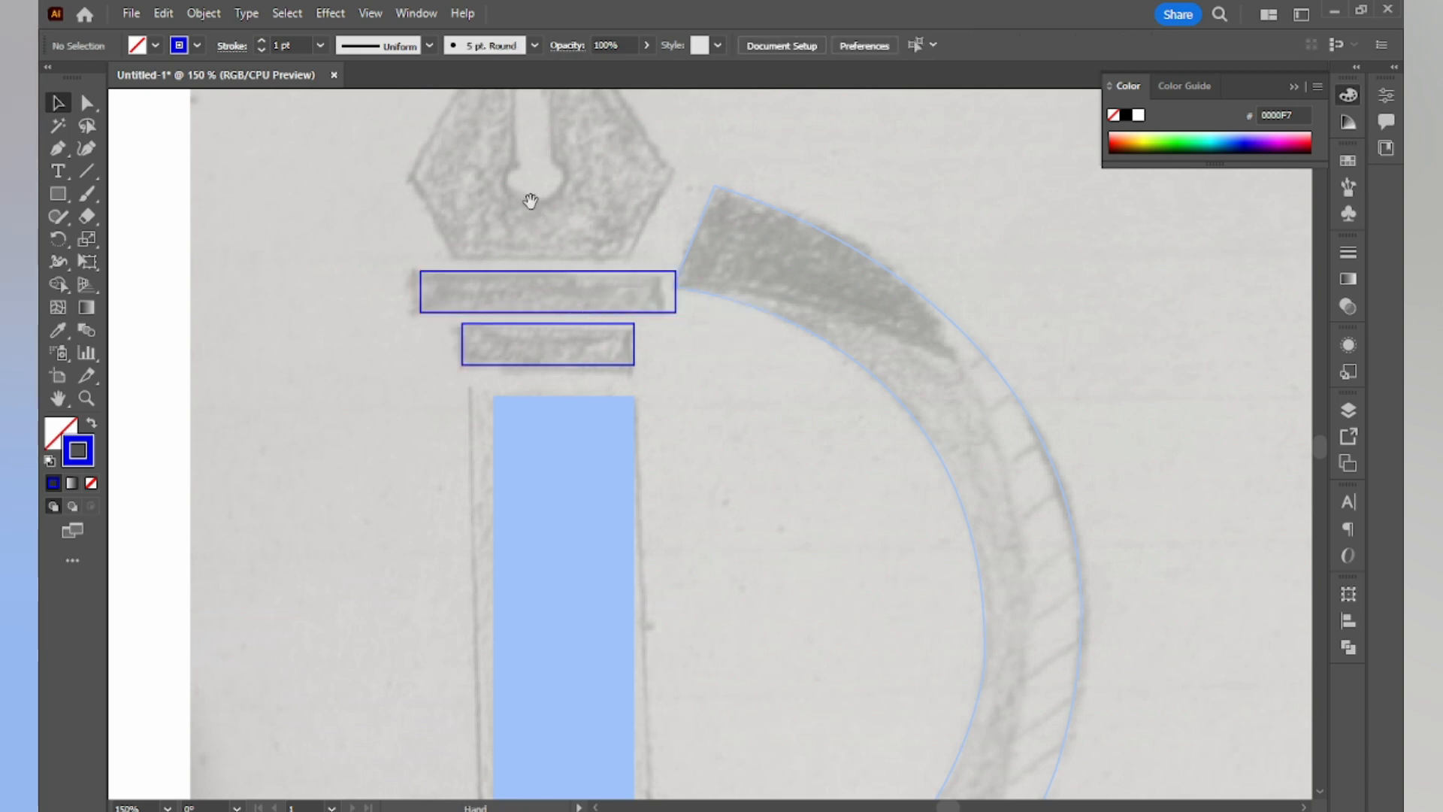
# Step: Draw the left half of the pen nib as a closed straight-edged Pen path, from tip to outer corner, base, centre line and slit
pyautogui.moveTo(531, 209); pyautogui.dragTo(639, 447)
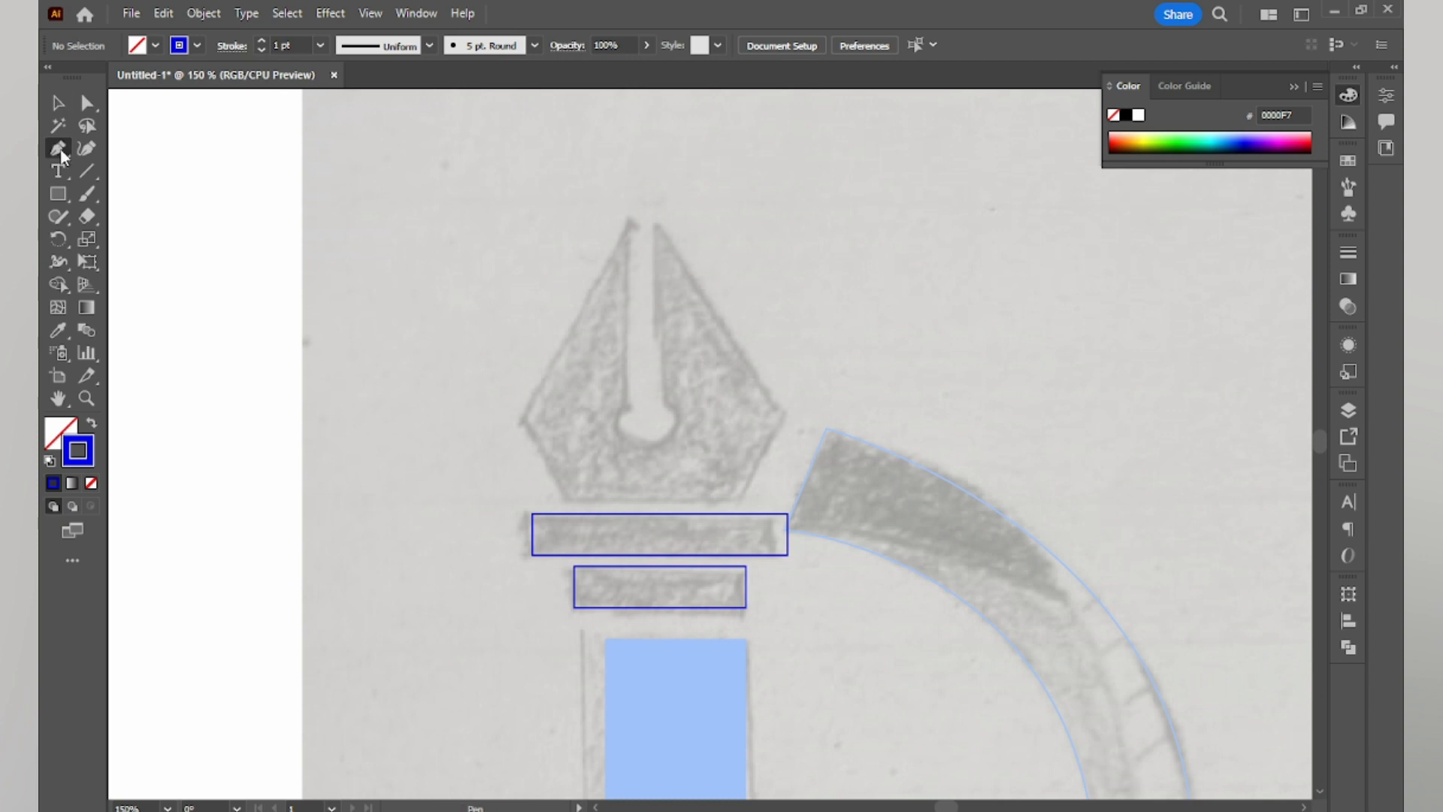
pyautogui.click(626, 219)
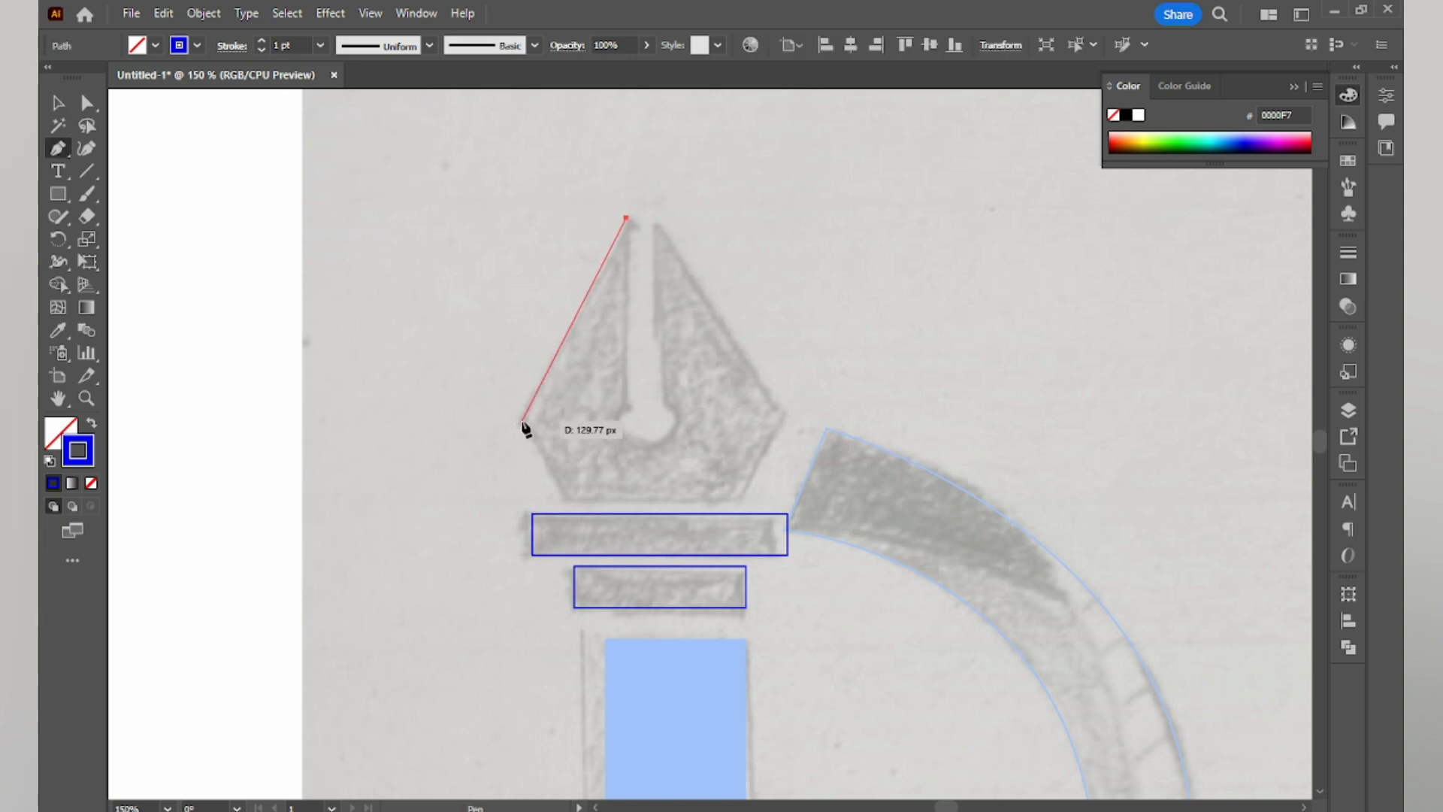
pyautogui.click(517, 418)
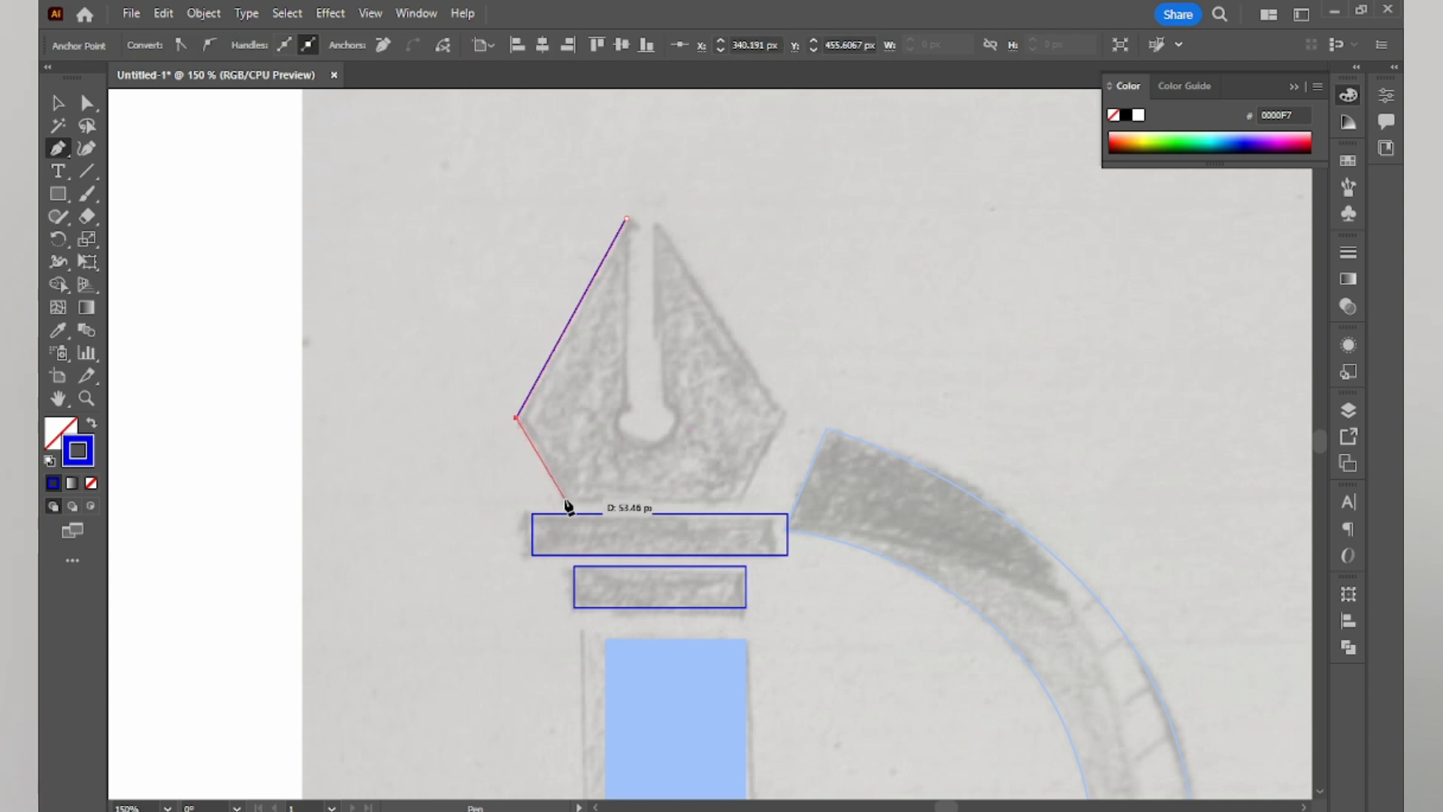
pyautogui.click(568, 500)
pyautogui.click(650, 501)
pyautogui.click(649, 441)
pyautogui.click(623, 406)
pyautogui.click(627, 220)
pyautogui.click(53, 102)
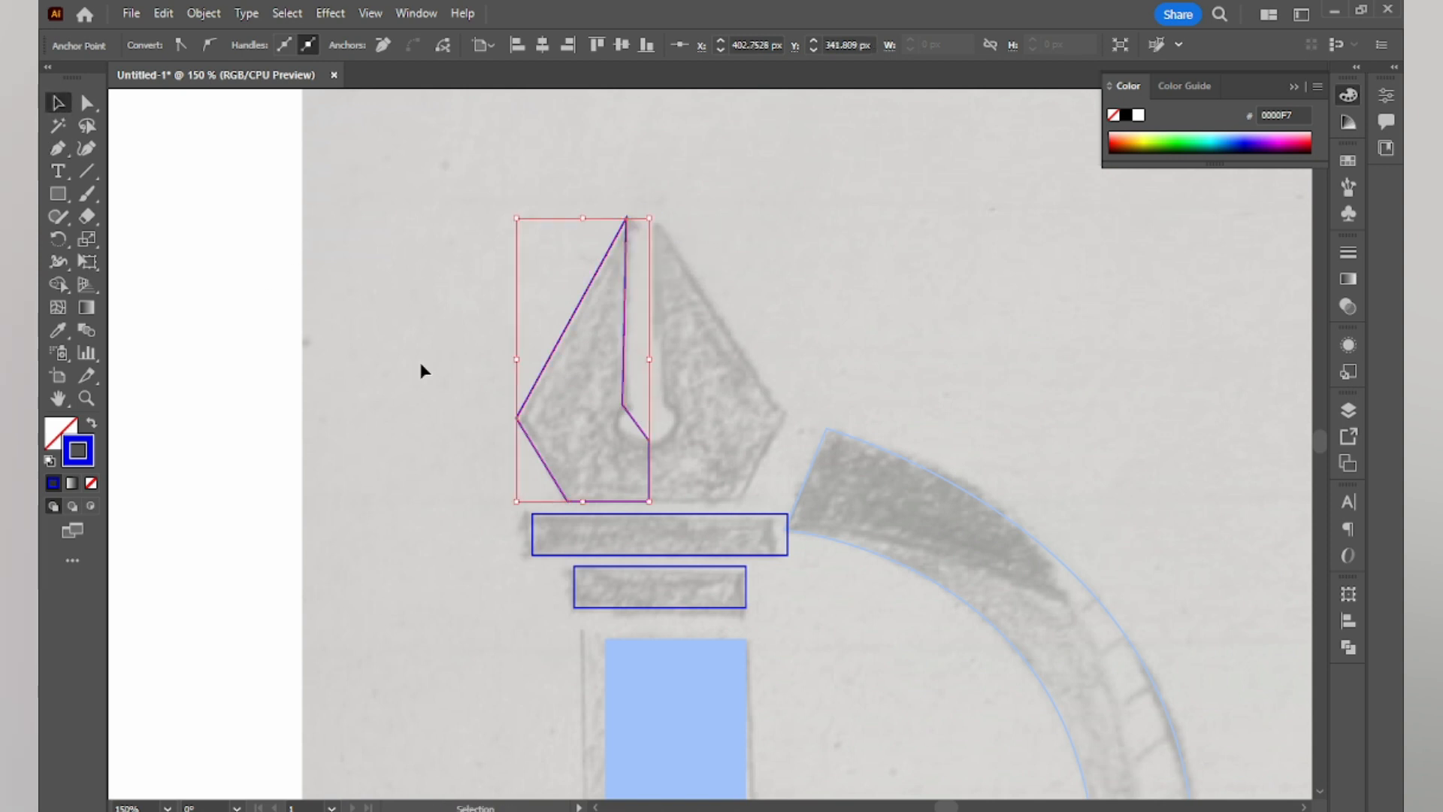
pyautogui.click(443, 273)
# Step: Reflect a copy of the left nib half across the vertical axis
pyautogui.moveTo(425, 302); pyautogui.dragTo(602, 367)
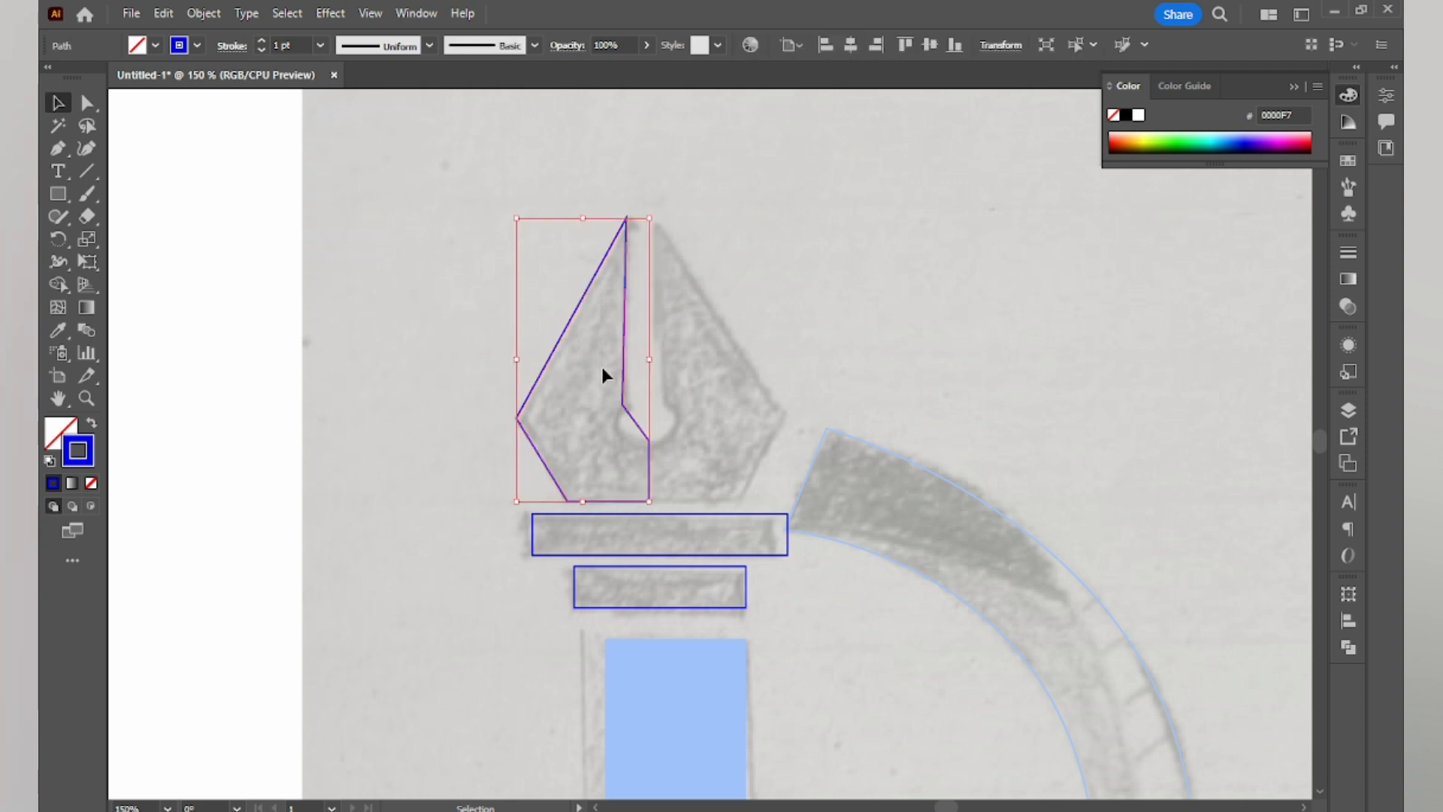
pyautogui.rightClick(602, 369)
pyautogui.moveTo(684, 693)
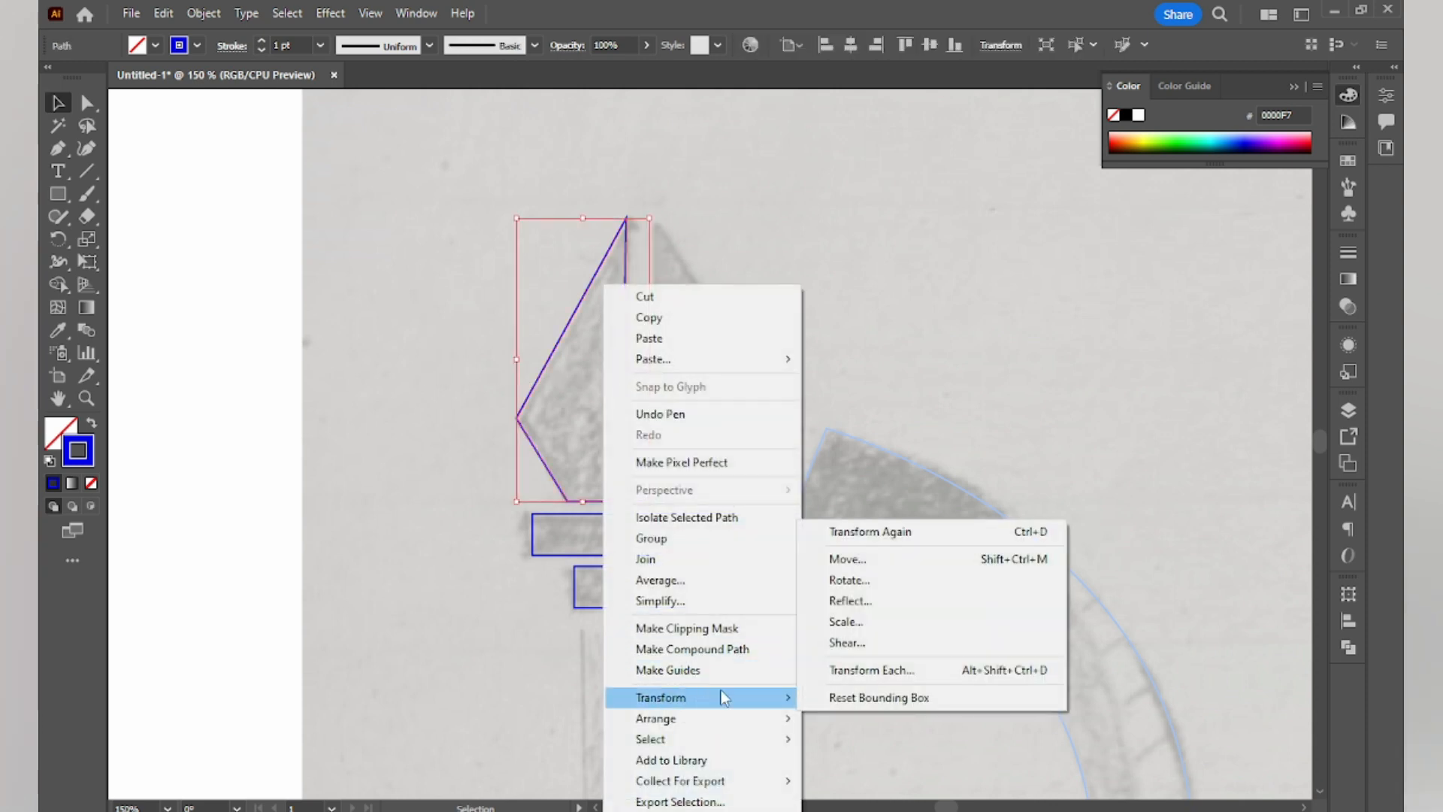
pyautogui.click(830, 599)
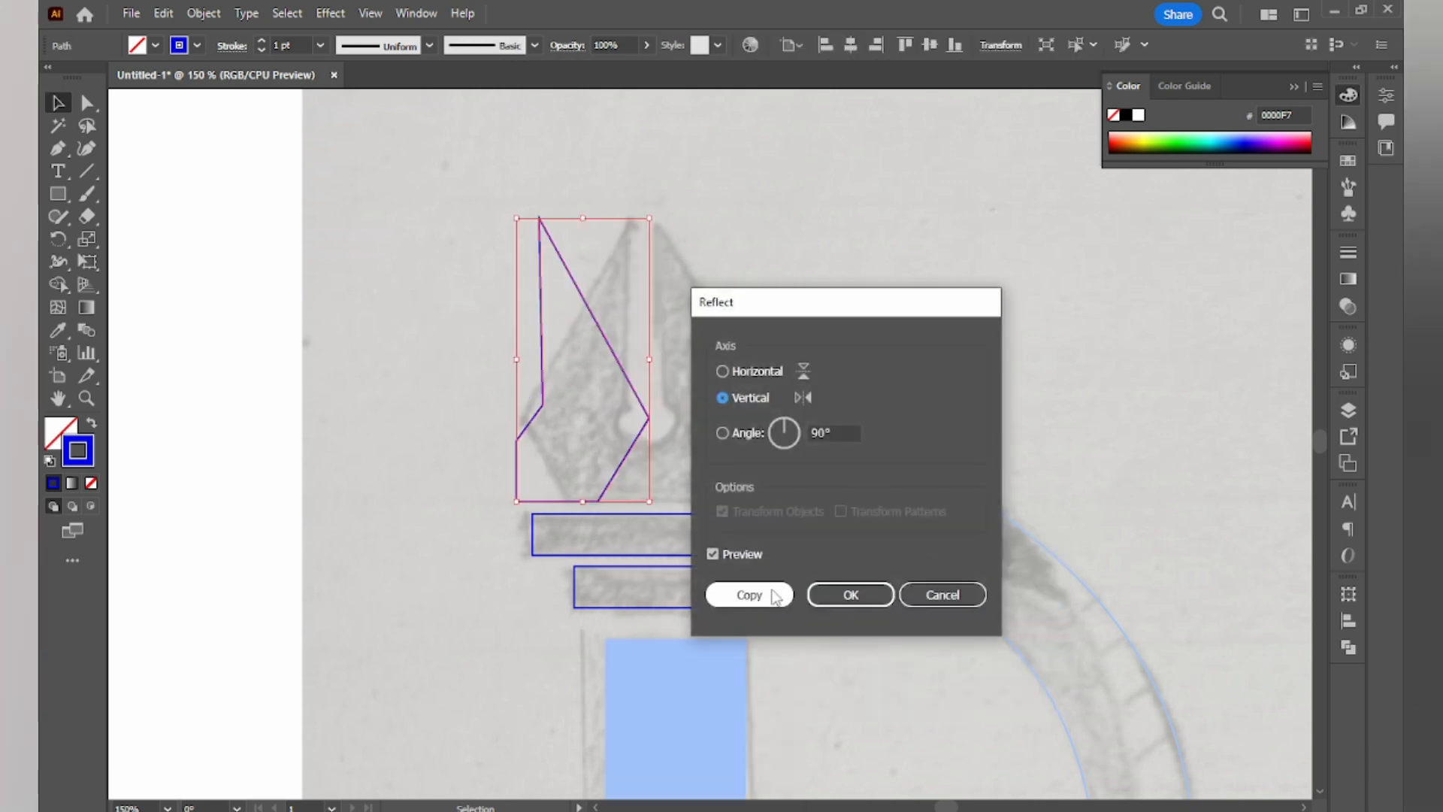
pyautogui.click(771, 593)
# Step: Move the mirrored nib half right until its vertical inner edge meets the original's along the nib's centre line
pyautogui.hotkey('shift', 'Right')
pyautogui.hotkey('shift', 'Right')
pyautogui.hotkey('shift', 'Right')
pyautogui.hotkey('shift', 'Right')
pyautogui.hotkey('shift', 'Right')
pyautogui.hotkey('shift', 'Right')
pyautogui.hotkey('shift', 'Right')
pyautogui.hotkey('shift', 'Right')
pyautogui.hotkey('shift', 'Right')
pyautogui.hotkey('shift', 'Right')
pyautogui.hotkey('shift', 'Right')
pyautogui.hotkey('shift', 'Right')
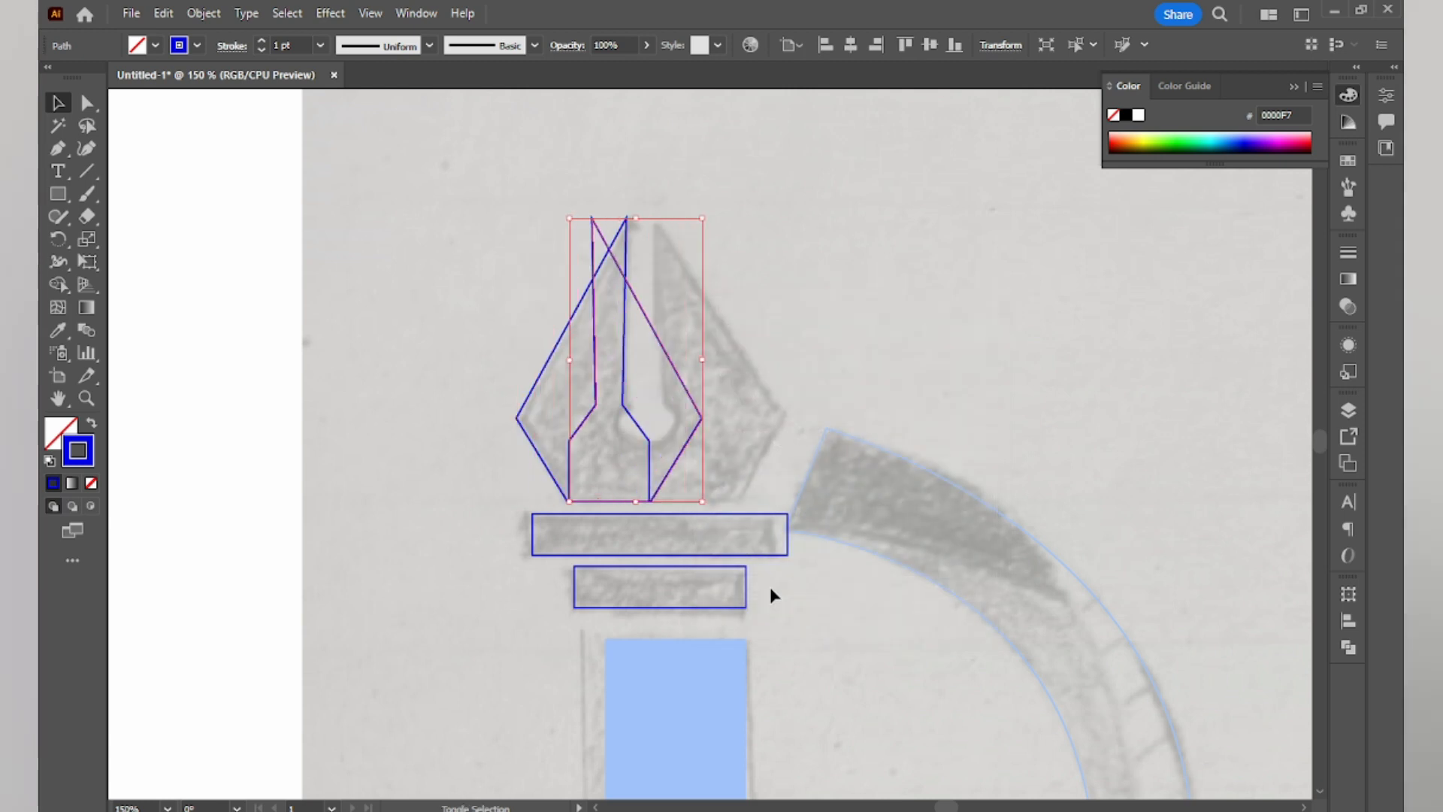
pyautogui.press('Left')
pyautogui.press('Left')
pyautogui.press('Left')
pyautogui.press('Left')
pyautogui.press('Left')
pyautogui.press('Left')
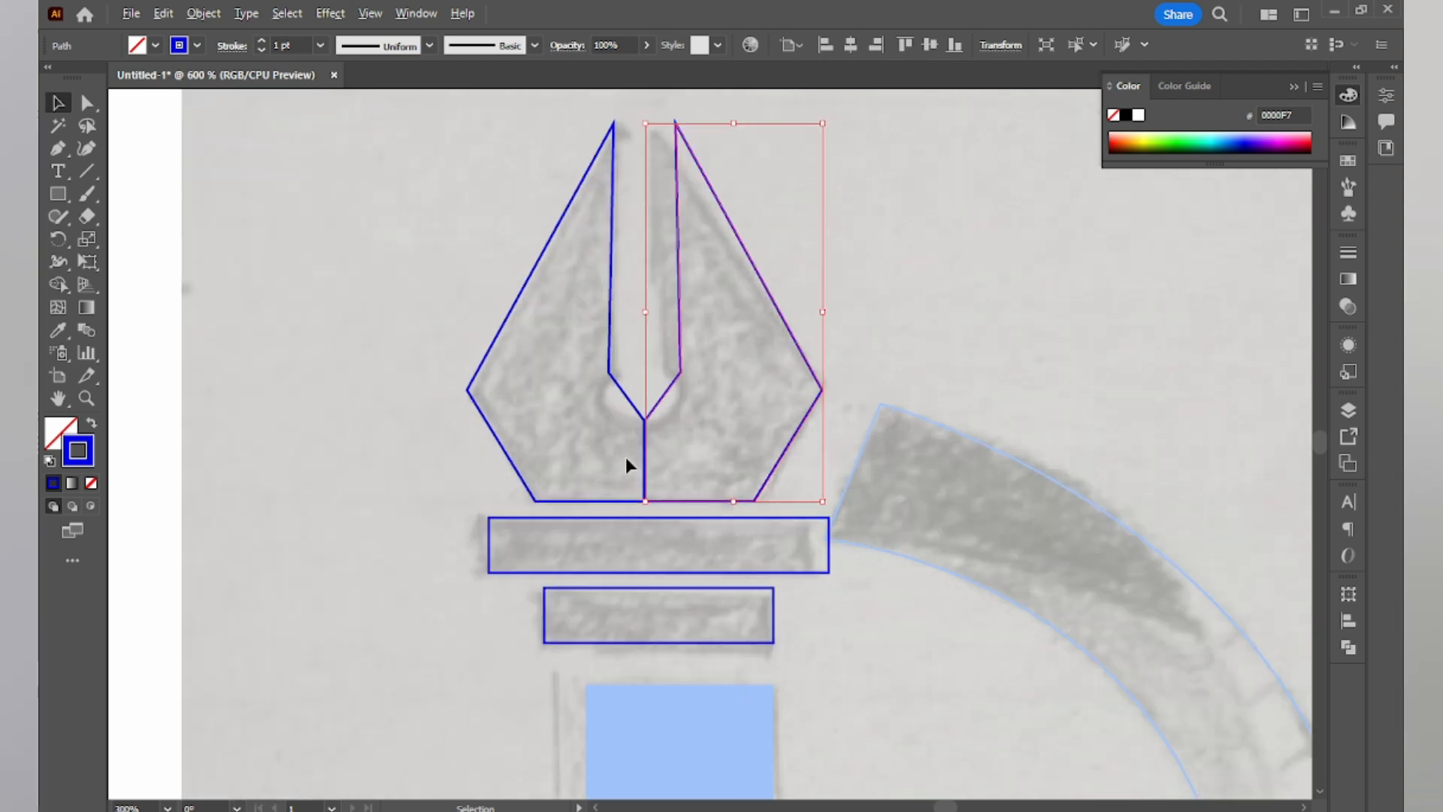
# Step: Try to nudge the mirrored nib half slightly up and to the right at the centre seam
pyautogui.scroll(6, 628, 464)
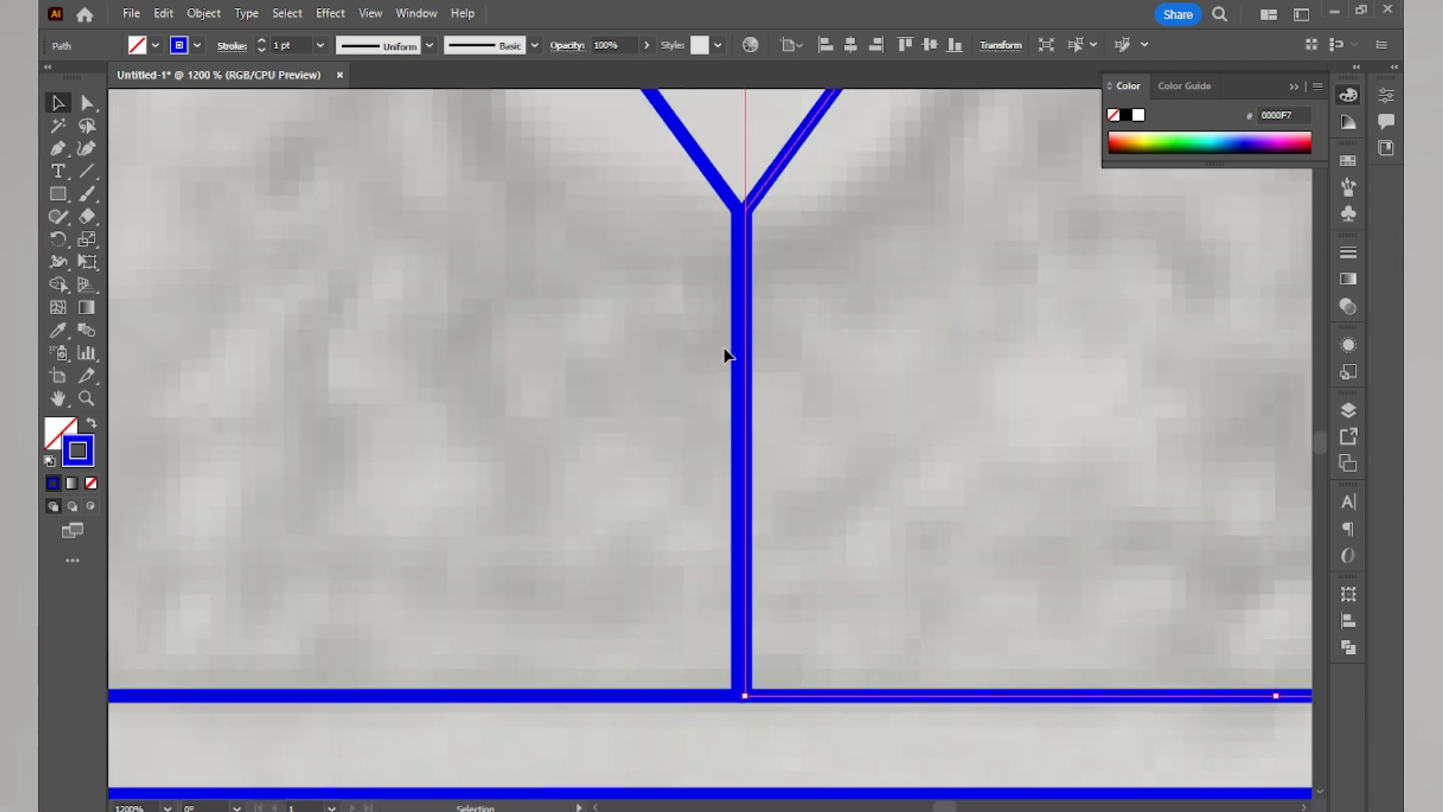
pyautogui.press('Up')
pyautogui.press('Right')
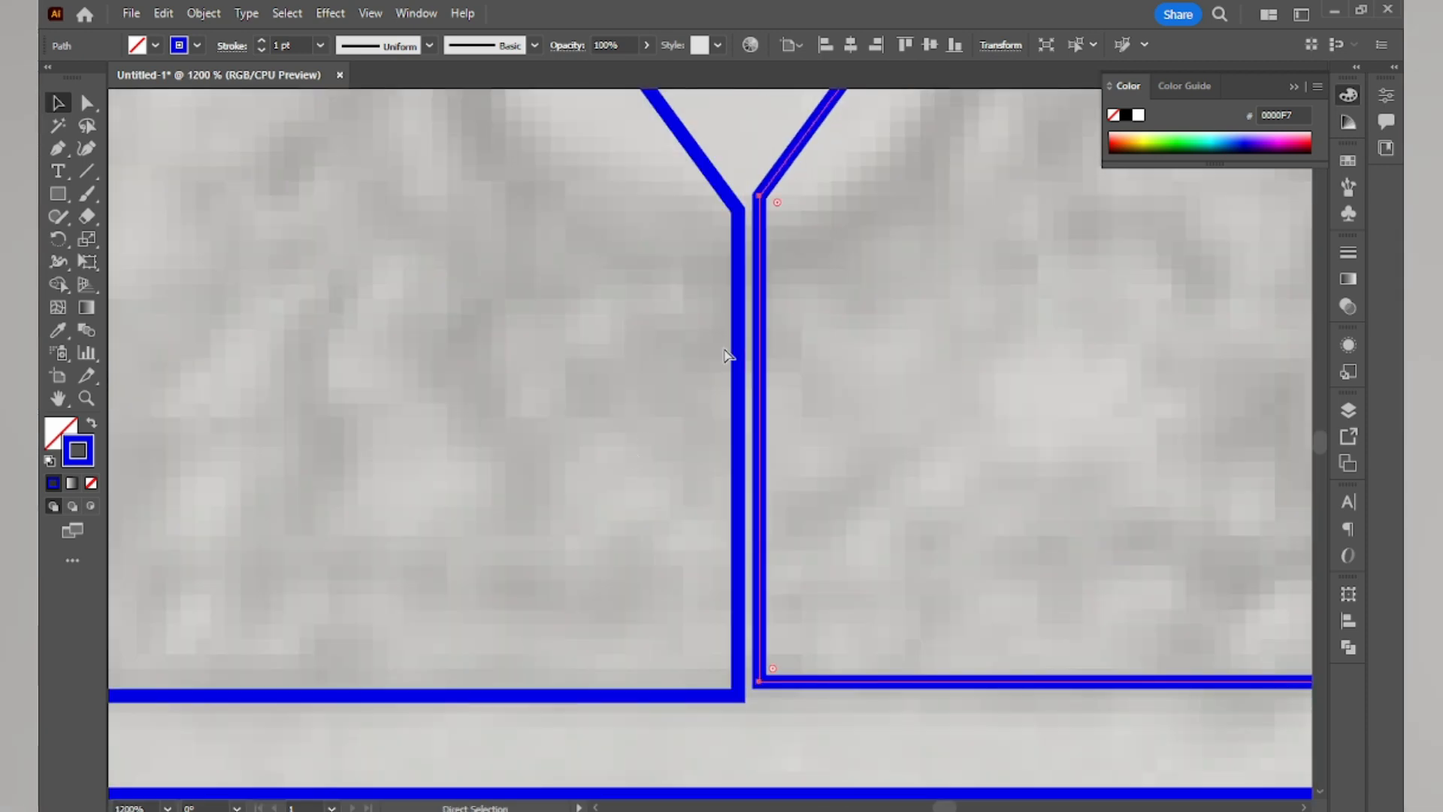
pyautogui.hotkey('ctrl', 'z')
pyautogui.hotkey('ctrl', 'z')
pyautogui.press('Right')
pyautogui.press('Left')
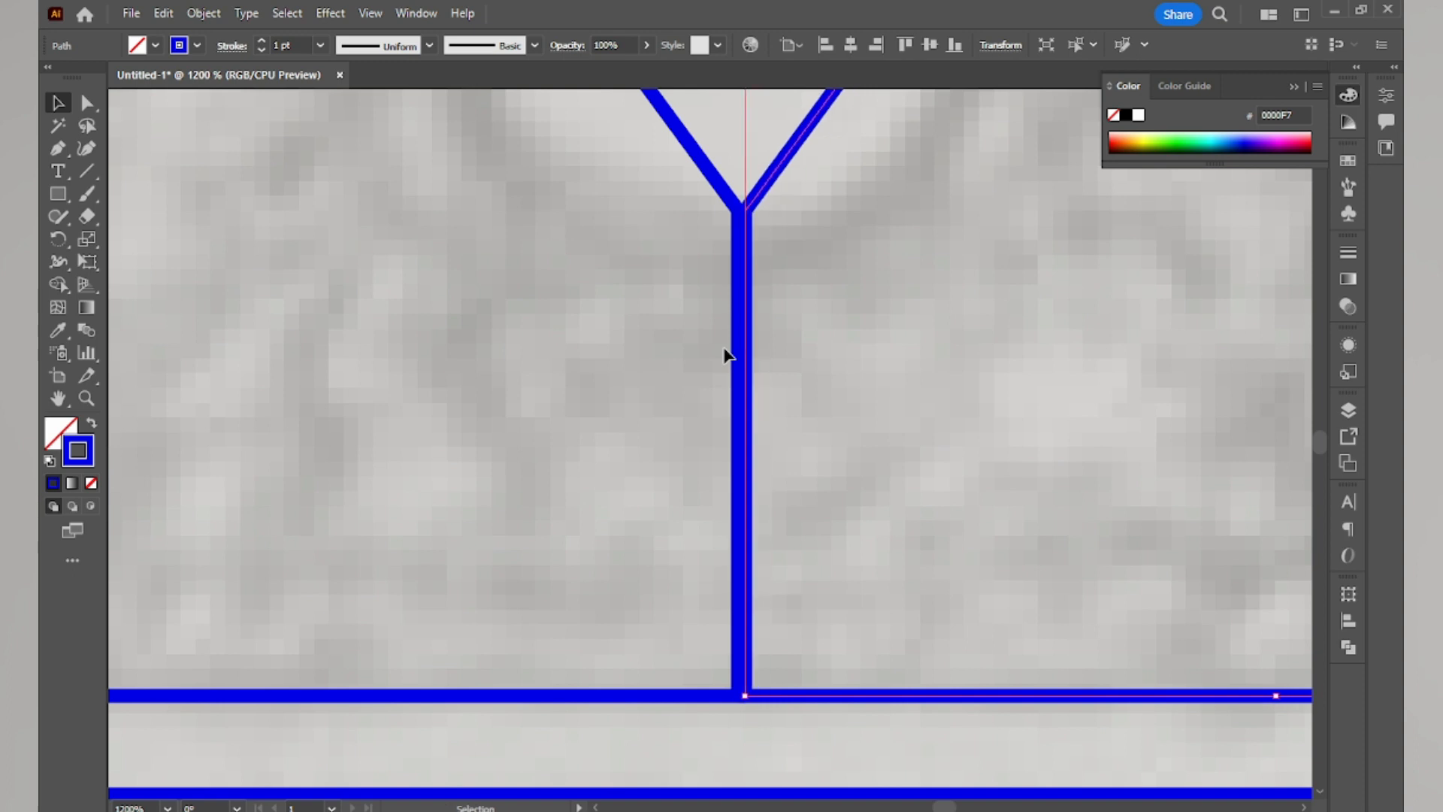
pyautogui.scroll(-6, 729, 354)
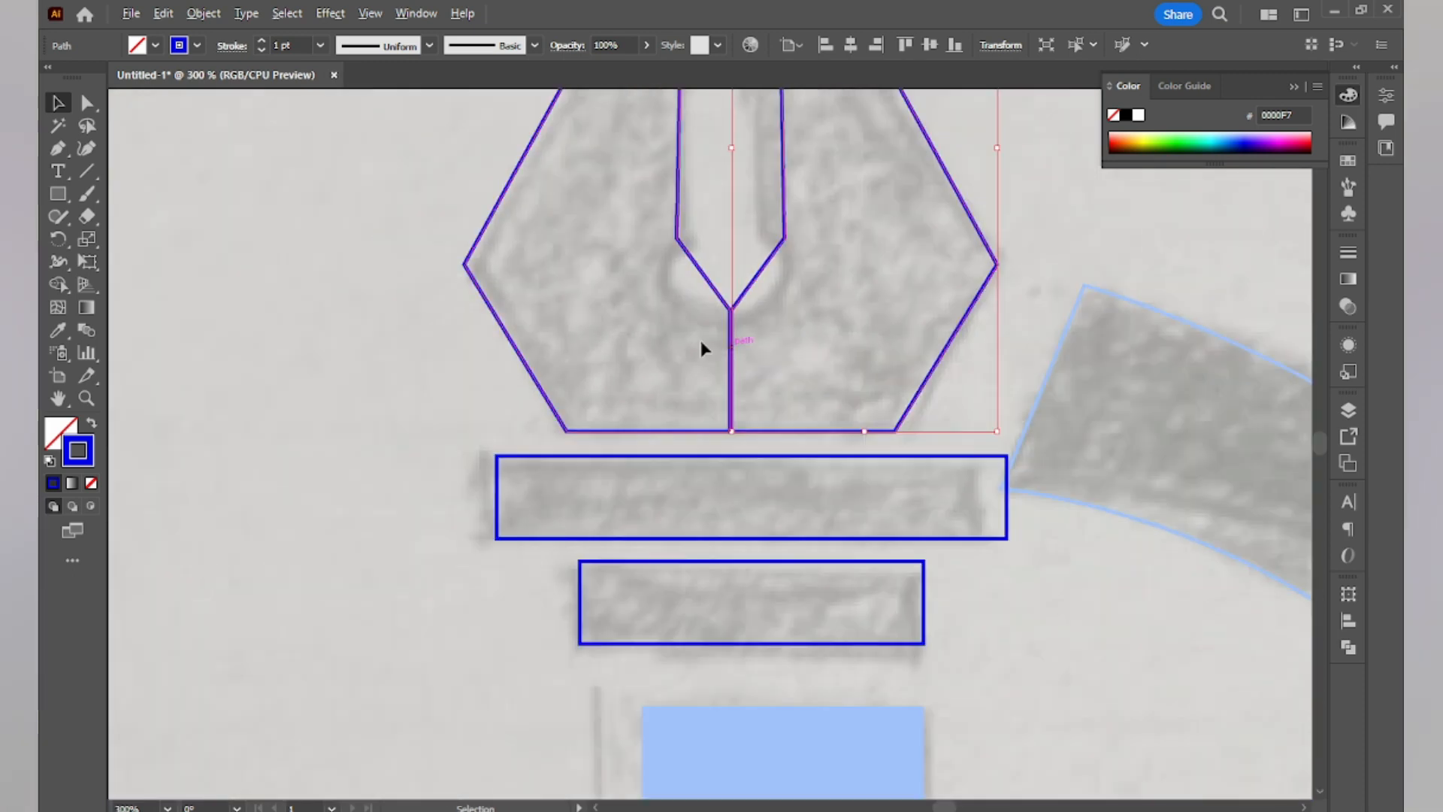
pyautogui.click(427, 323)
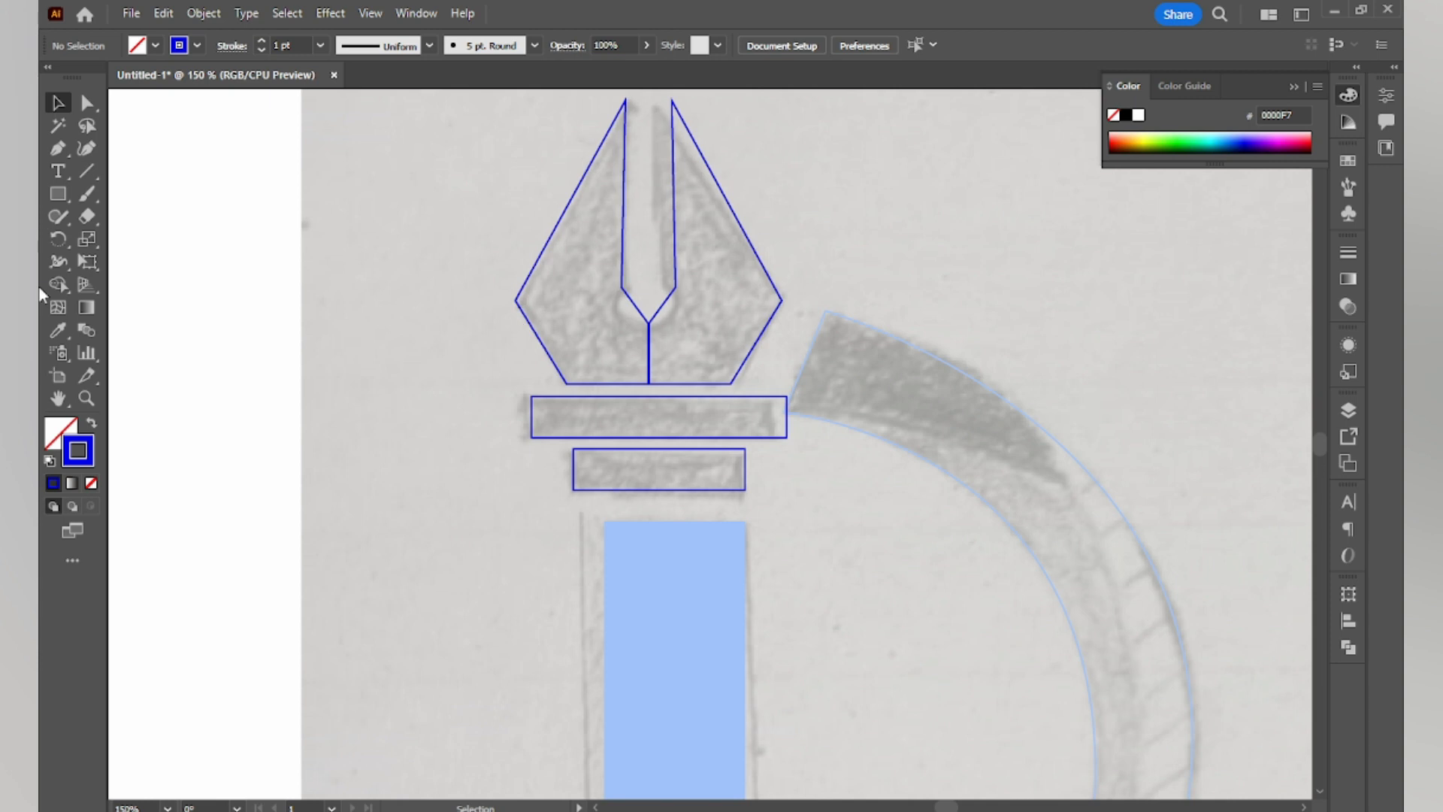
# Step: Draw a small blue-outlined circle and place it over the round hole at the lower end of the nib slit
pyautogui.moveTo(58, 194); pyautogui.dragTo(161, 242)
pyautogui.moveTo(399, 276); pyautogui.dragTo(457, 334)
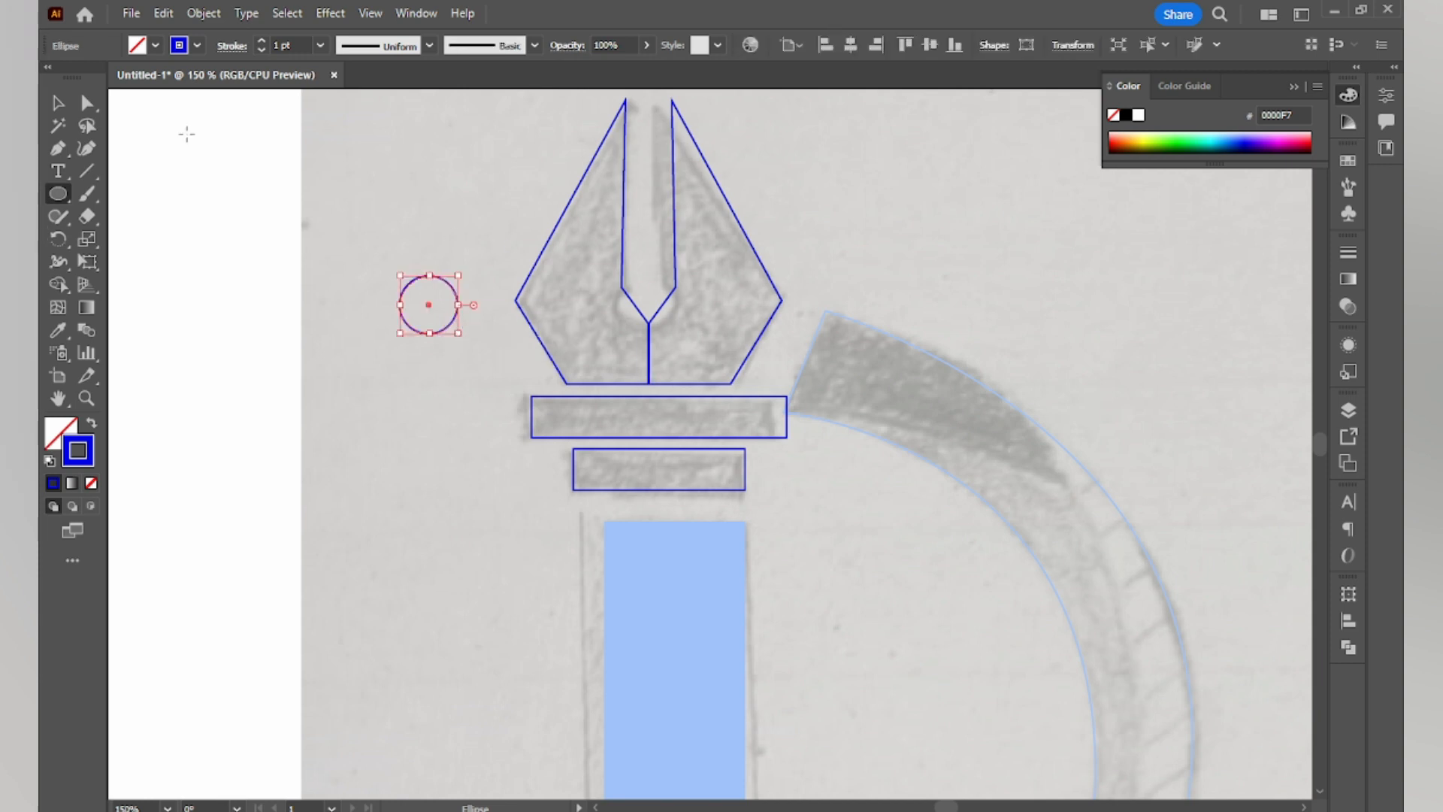
pyautogui.click(58, 103)
pyautogui.moveTo(418, 302); pyautogui.dragTo(644, 287)
pyautogui.scroll(-4, 644, 288)
pyautogui.scroll(2, 681, 333)
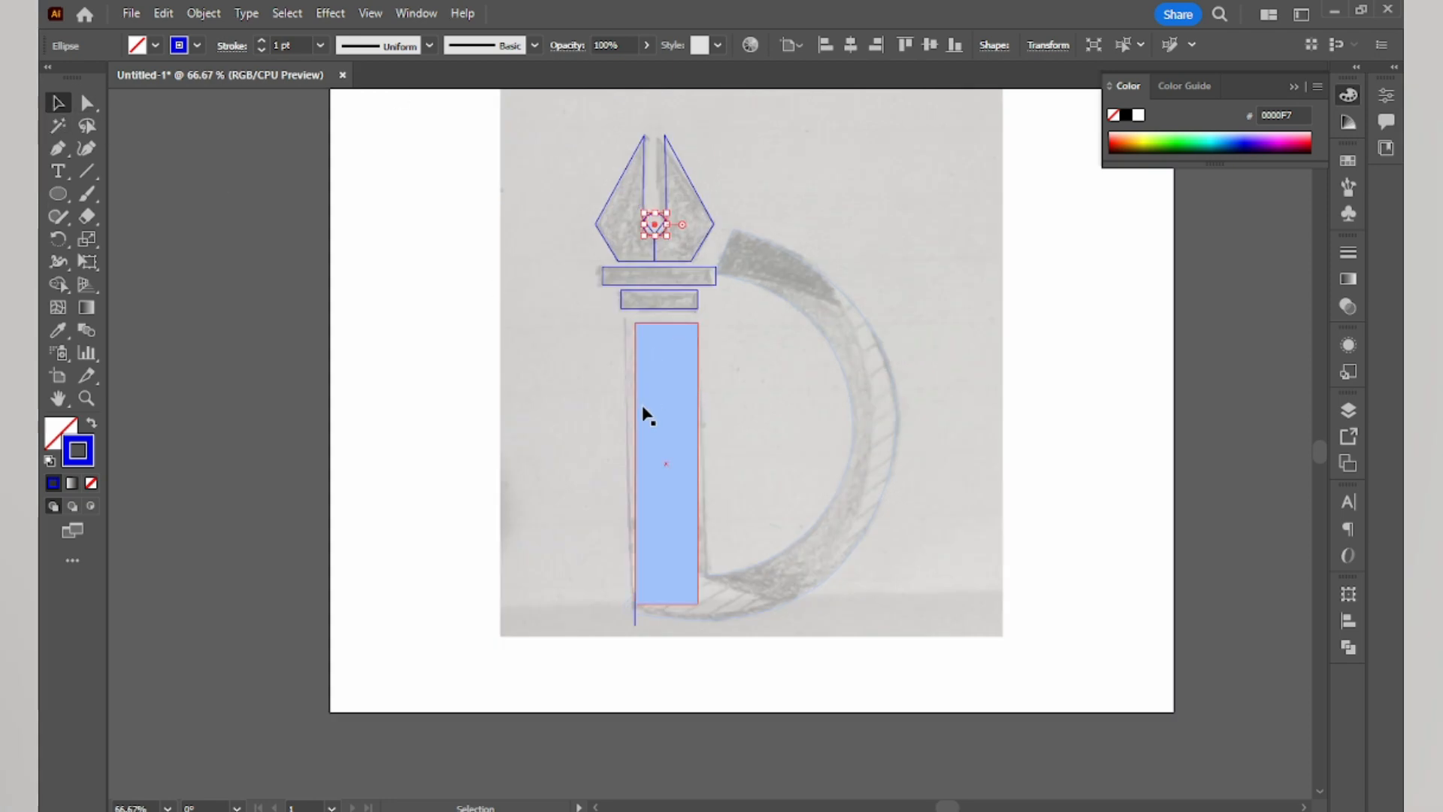
# Step: Group the two nib halves so they stay together as one object
pyautogui.click(695, 131)
pyautogui.moveTo(609, 160); pyautogui.dragTo(610, 161)
pyautogui.rightClick(641, 166)
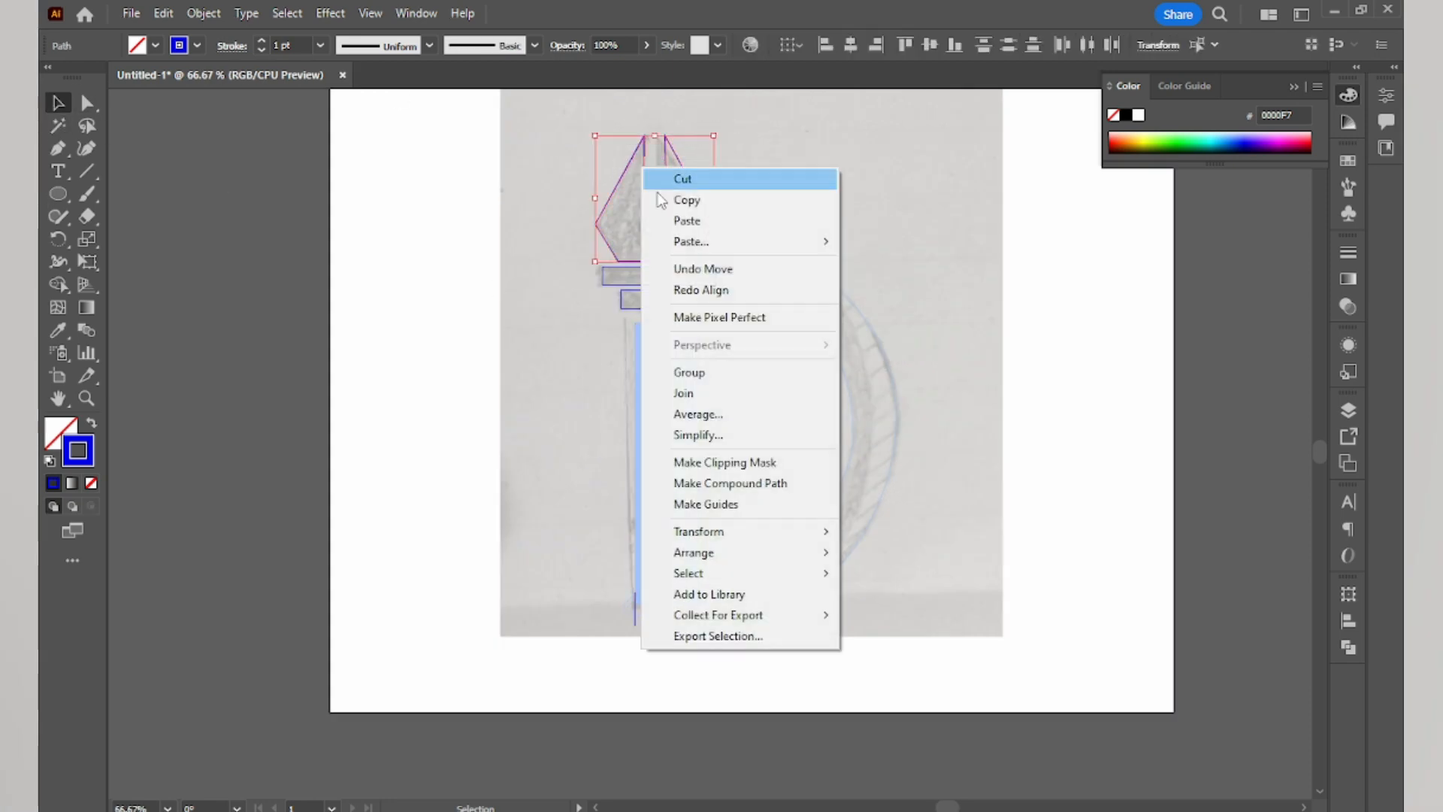
pyautogui.click(692, 366)
pyautogui.click(763, 188)
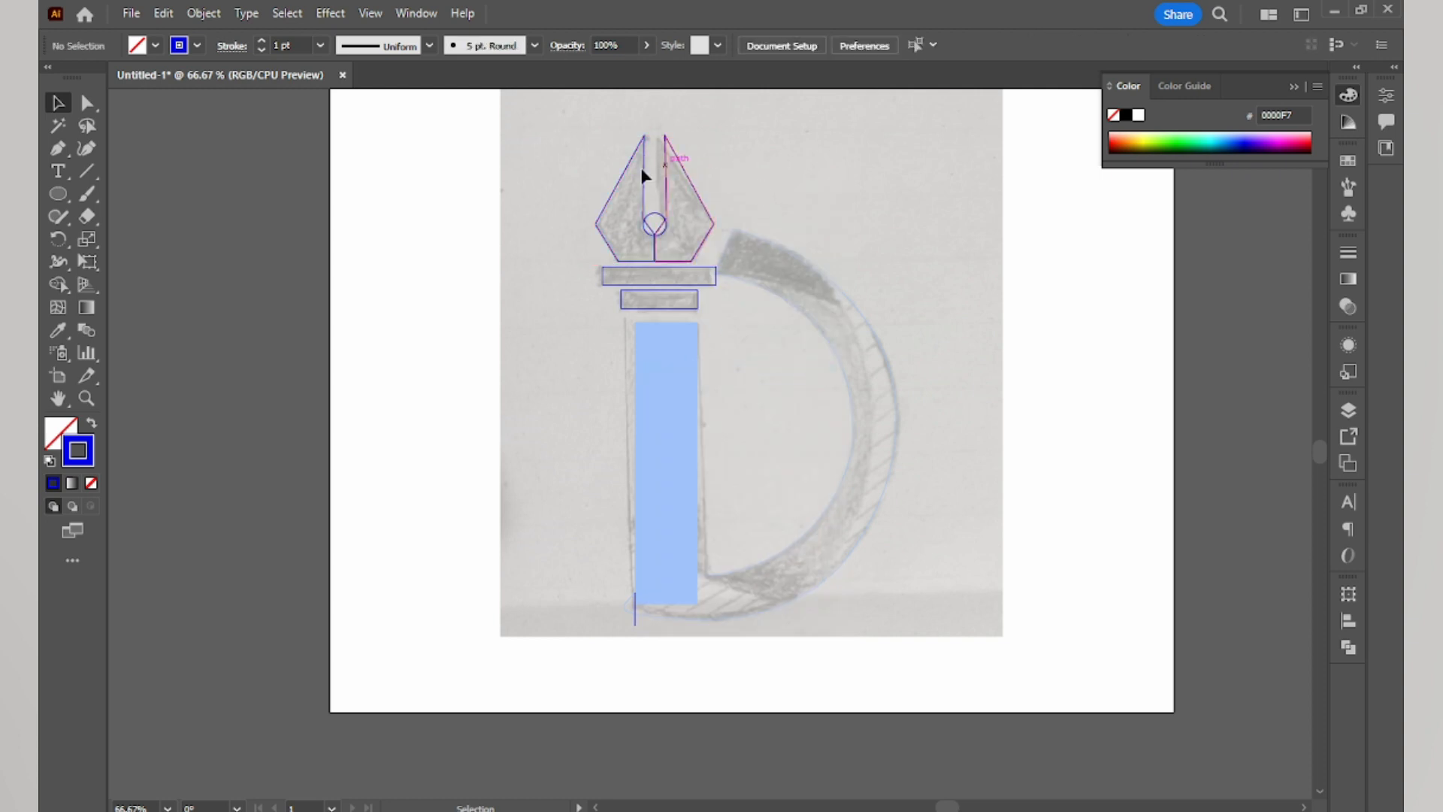
# Step: Centre the nib group, circle and both collar bands horizontally on the stem rectangle, using the stem as key object
pyautogui.moveTo(579, 161); pyautogui.dragTo(678, 466)
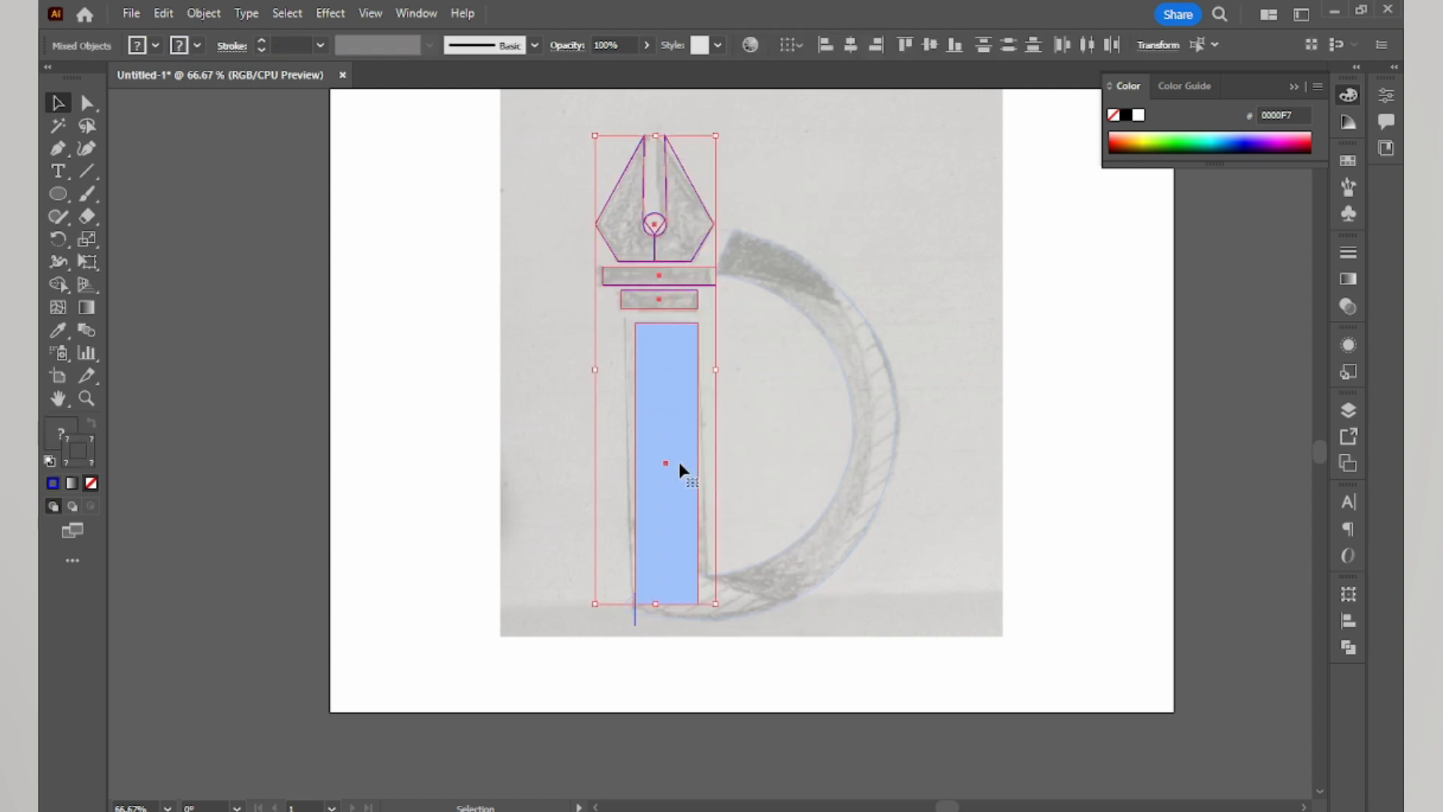
pyautogui.click(664, 426)
pyautogui.click(850, 47)
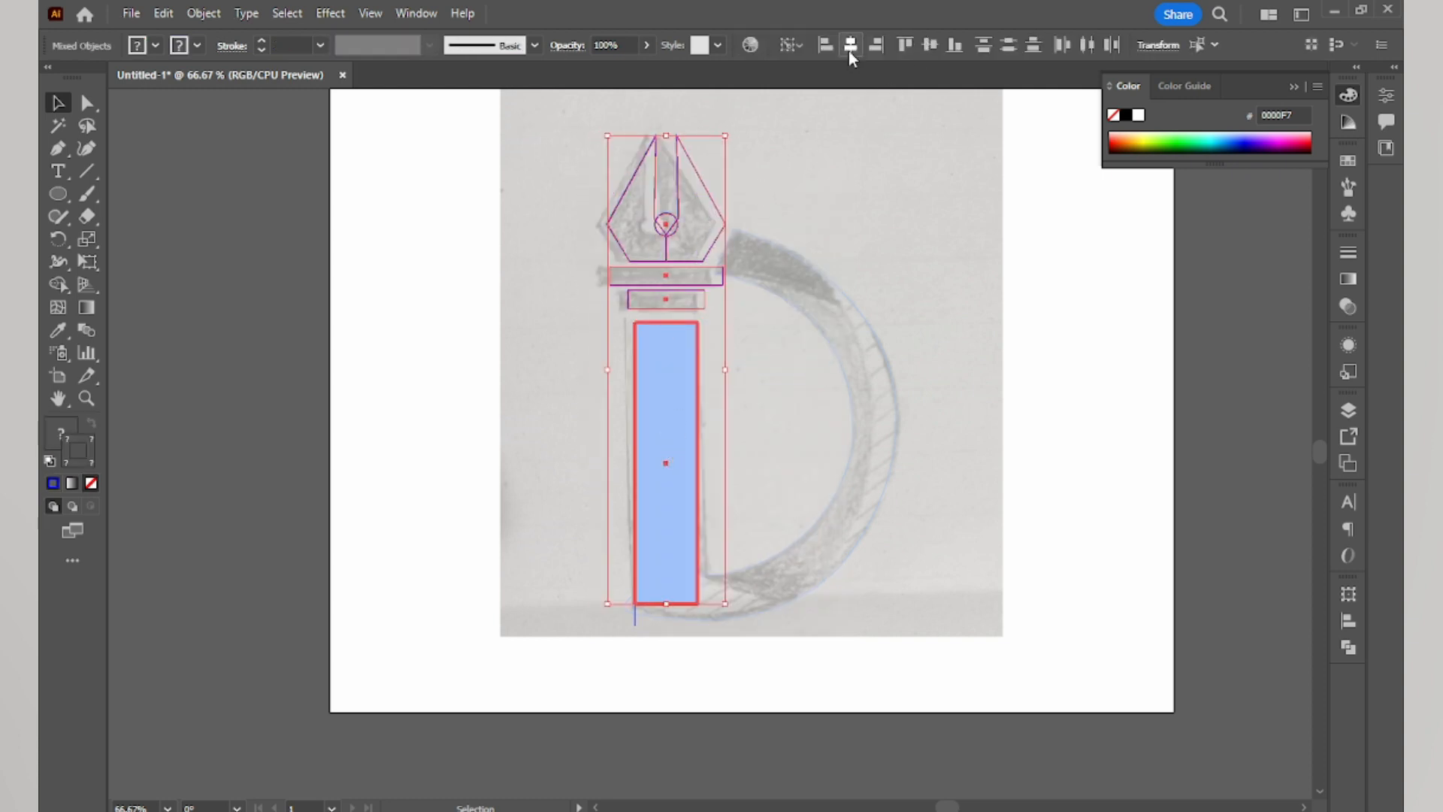
pyautogui.click(858, 196)
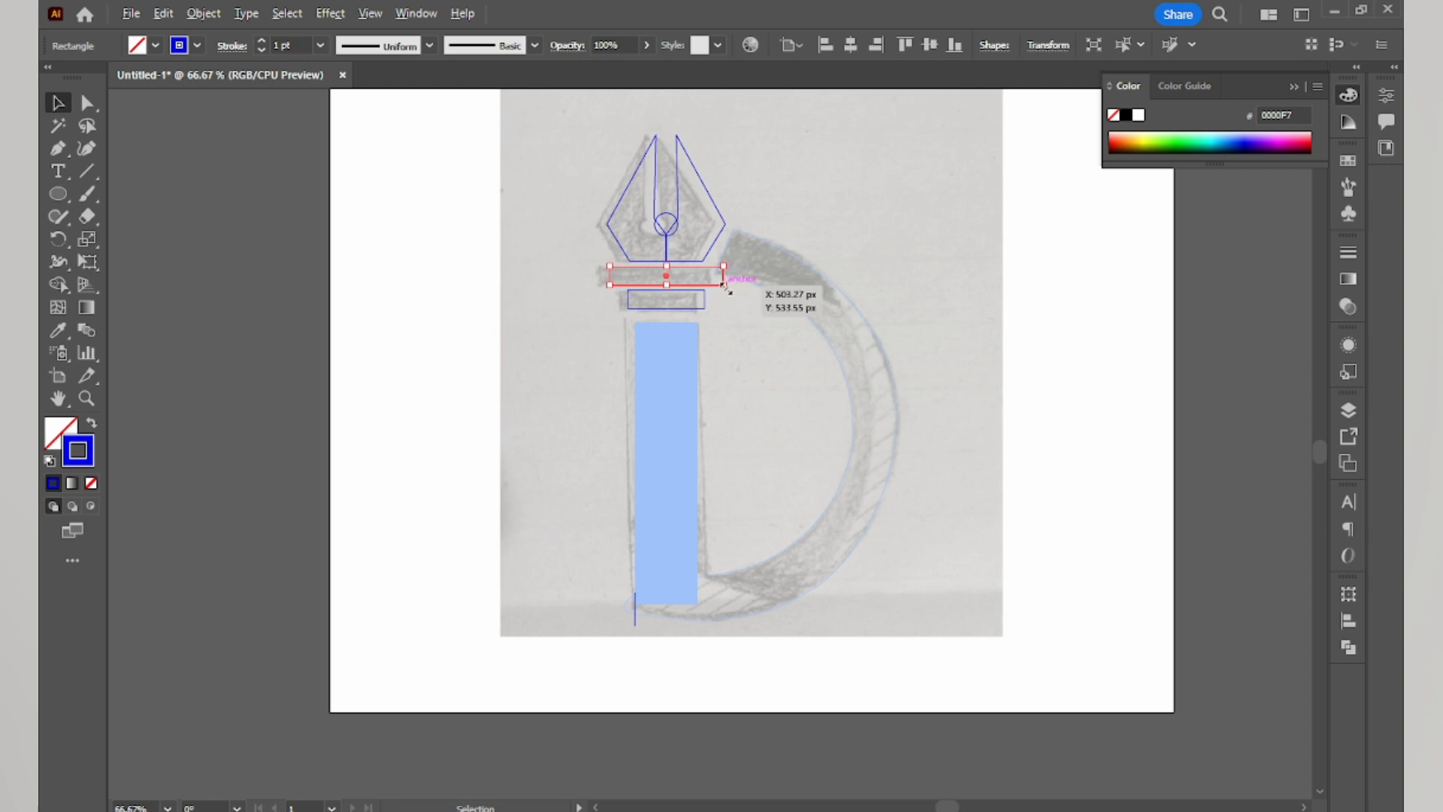
# Step: Narrow the upper collar band evenly on both sides so it extends only slightly beyond the lower band
pyautogui.moveTo(724, 285); pyautogui.dragTo(711, 286)
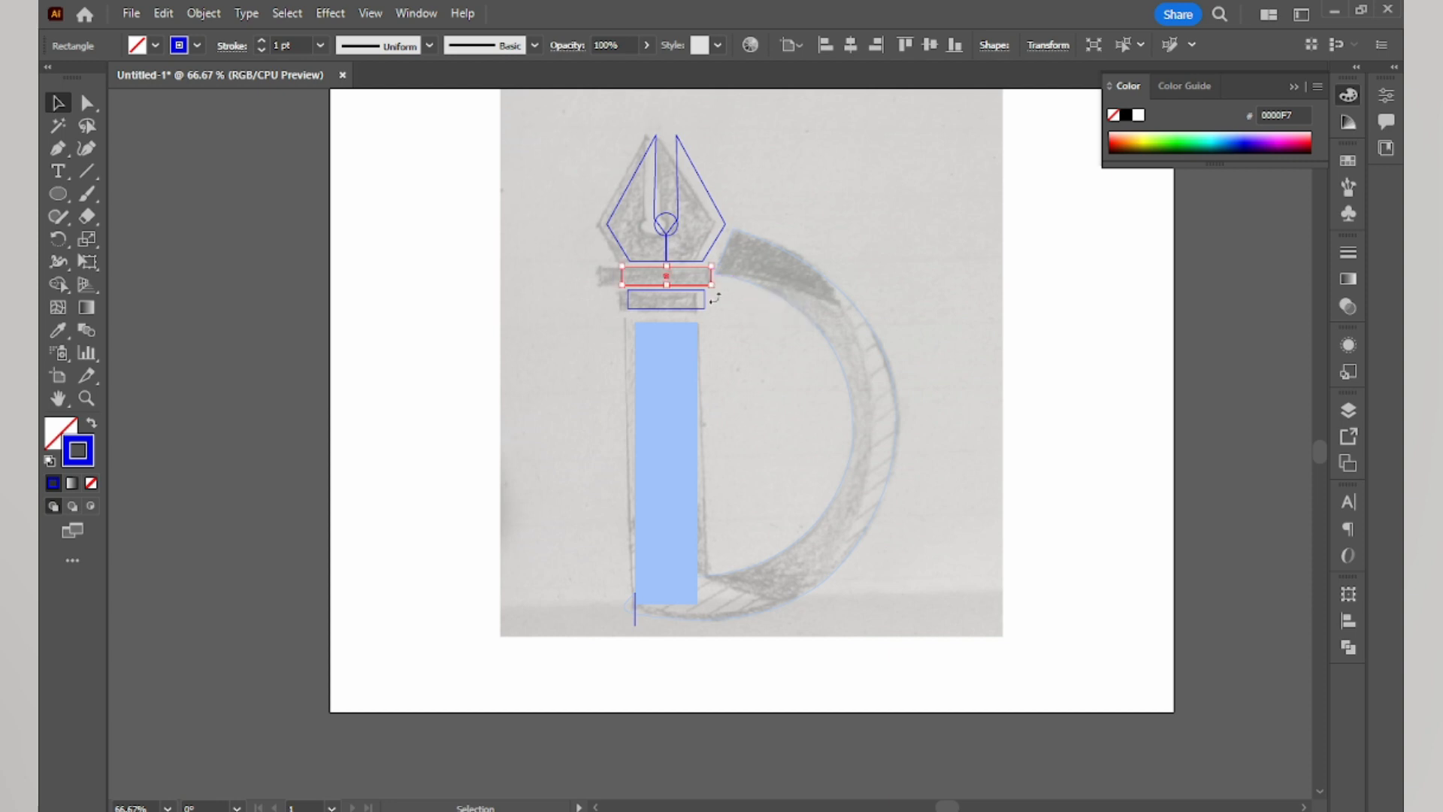
pyautogui.click(585, 180)
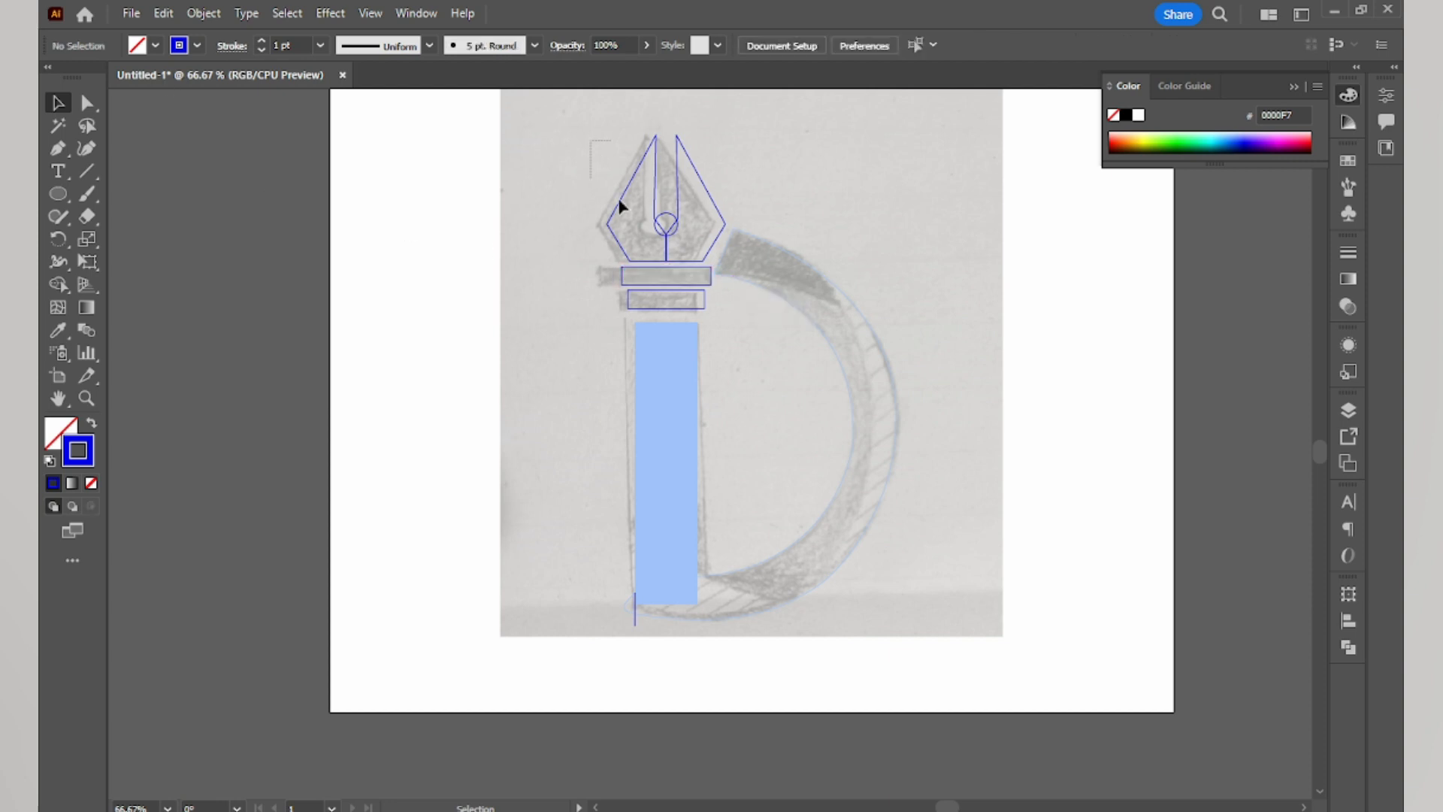
pyautogui.hotkey('ctrl', 'a')
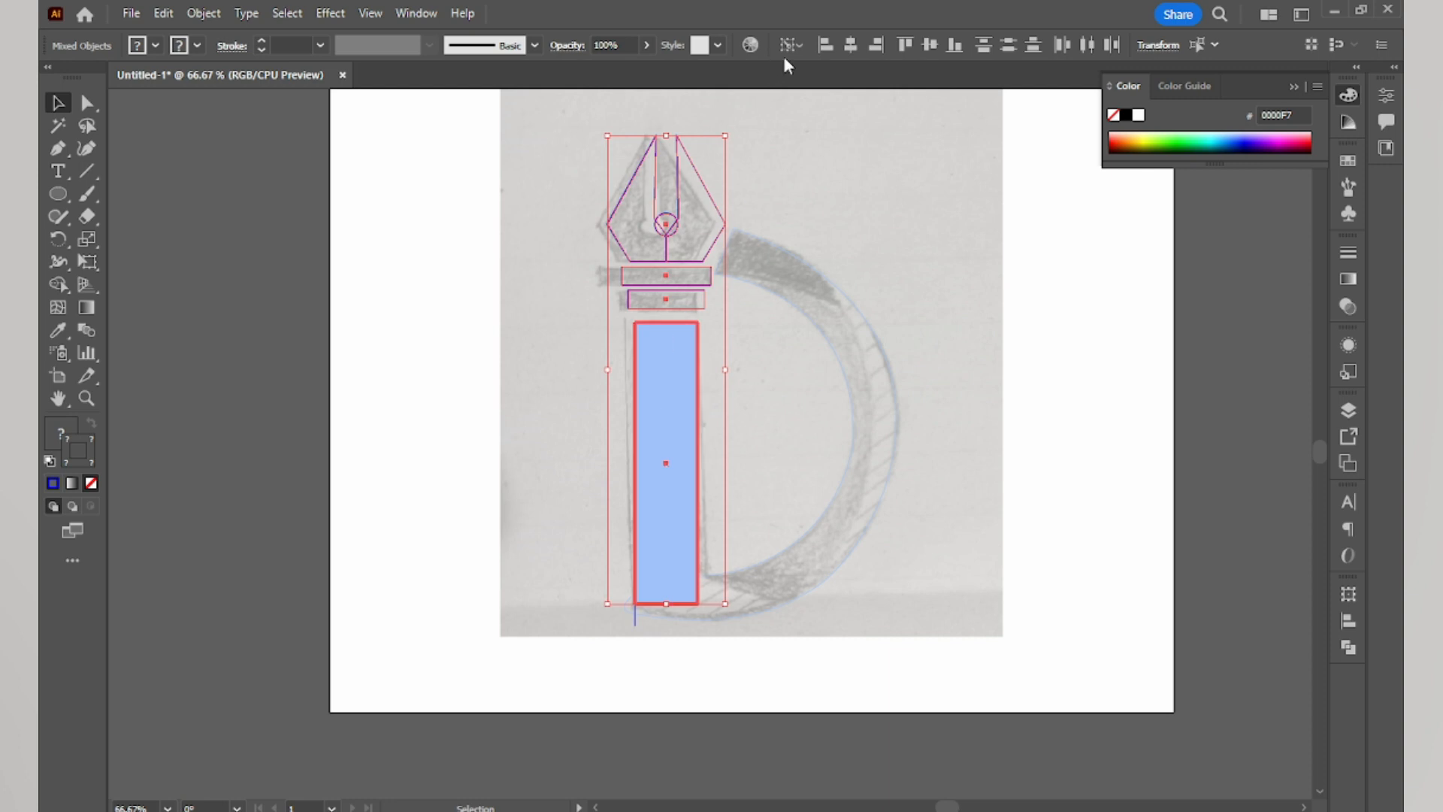
pyautogui.click(613, 279)
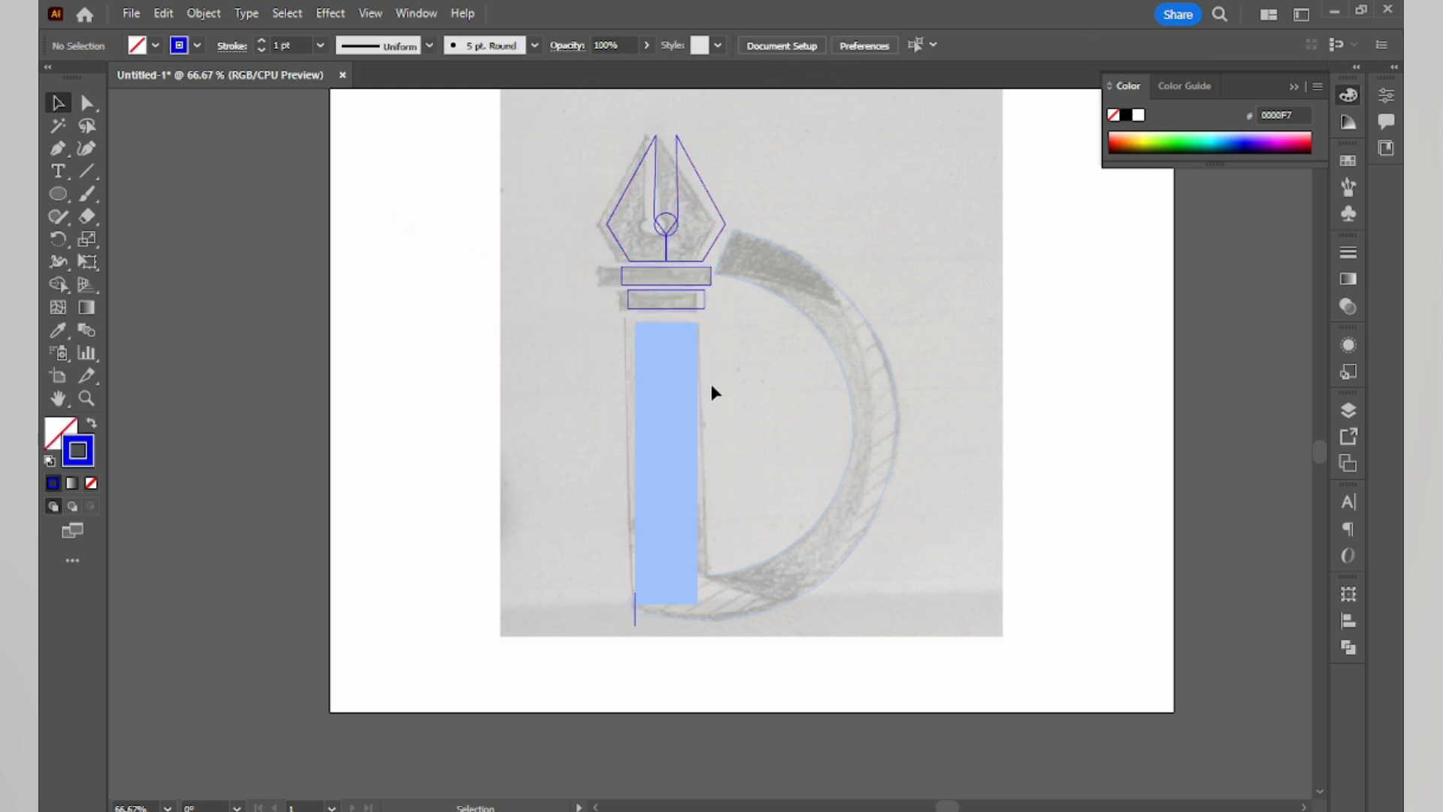
# Step: Select all traced shapes for the Shape Builder, and set a yellow FFF200 fill with no stroke
pyautogui.moveTo(563, 130); pyautogui.dragTo(956, 666)
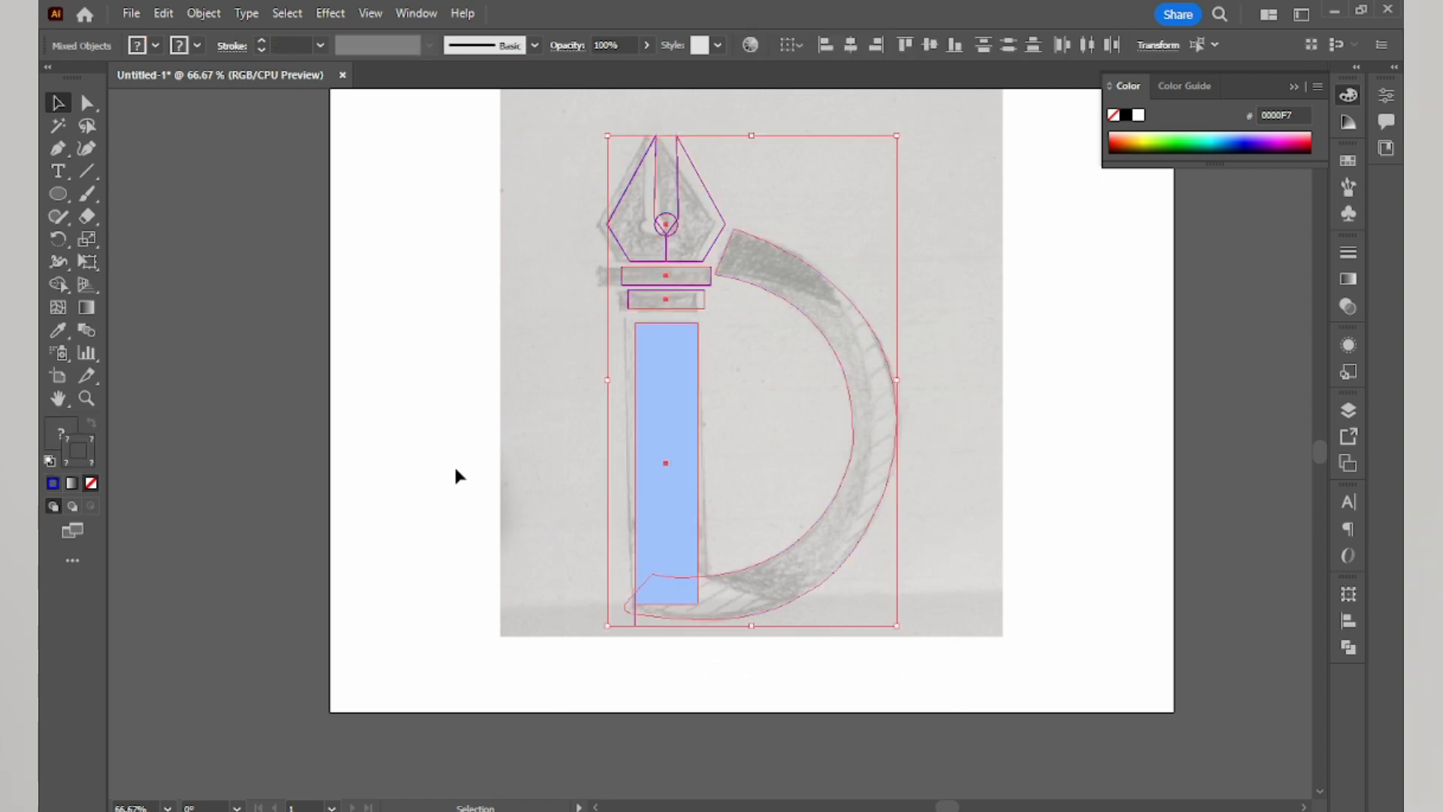
pyautogui.click(63, 287)
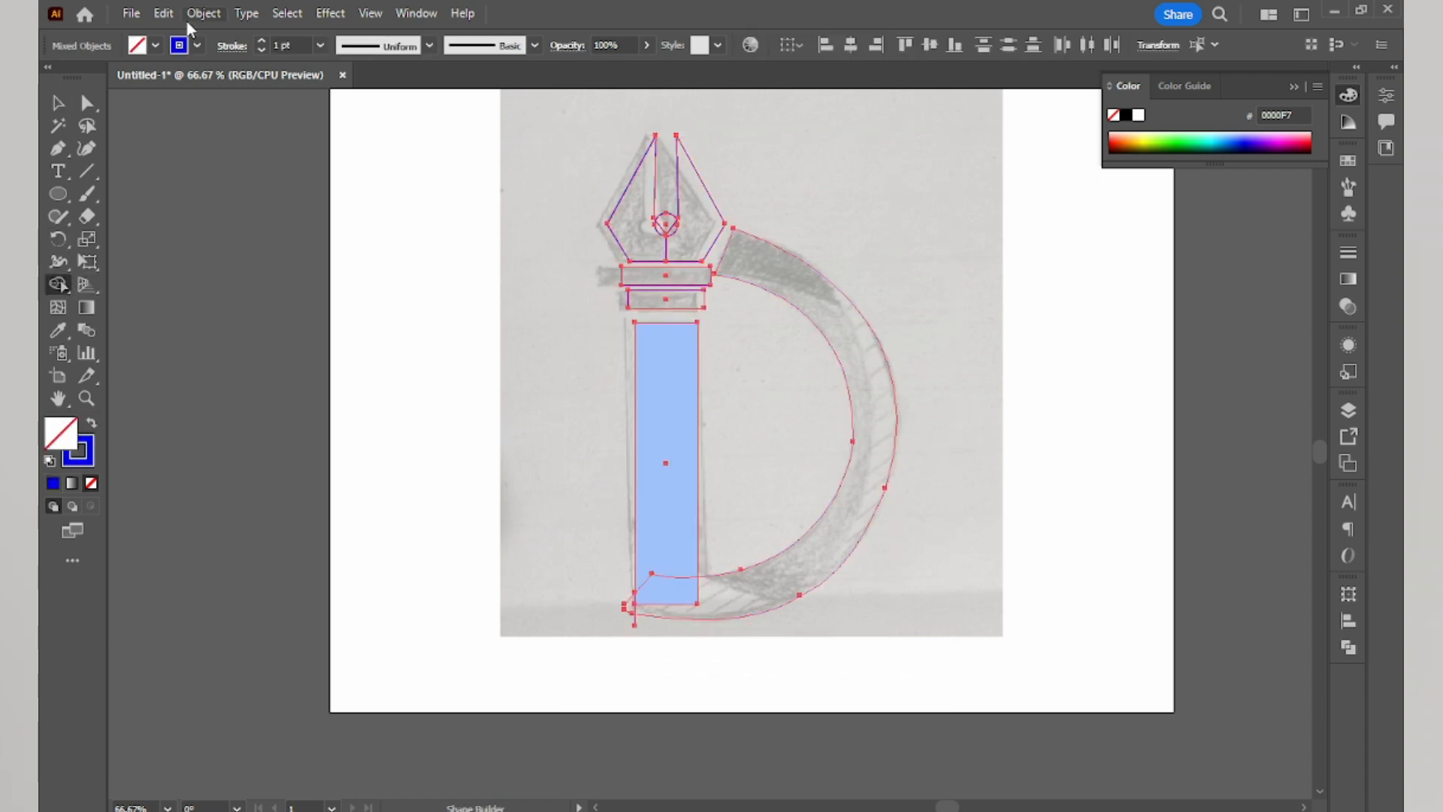
pyautogui.click(155, 45)
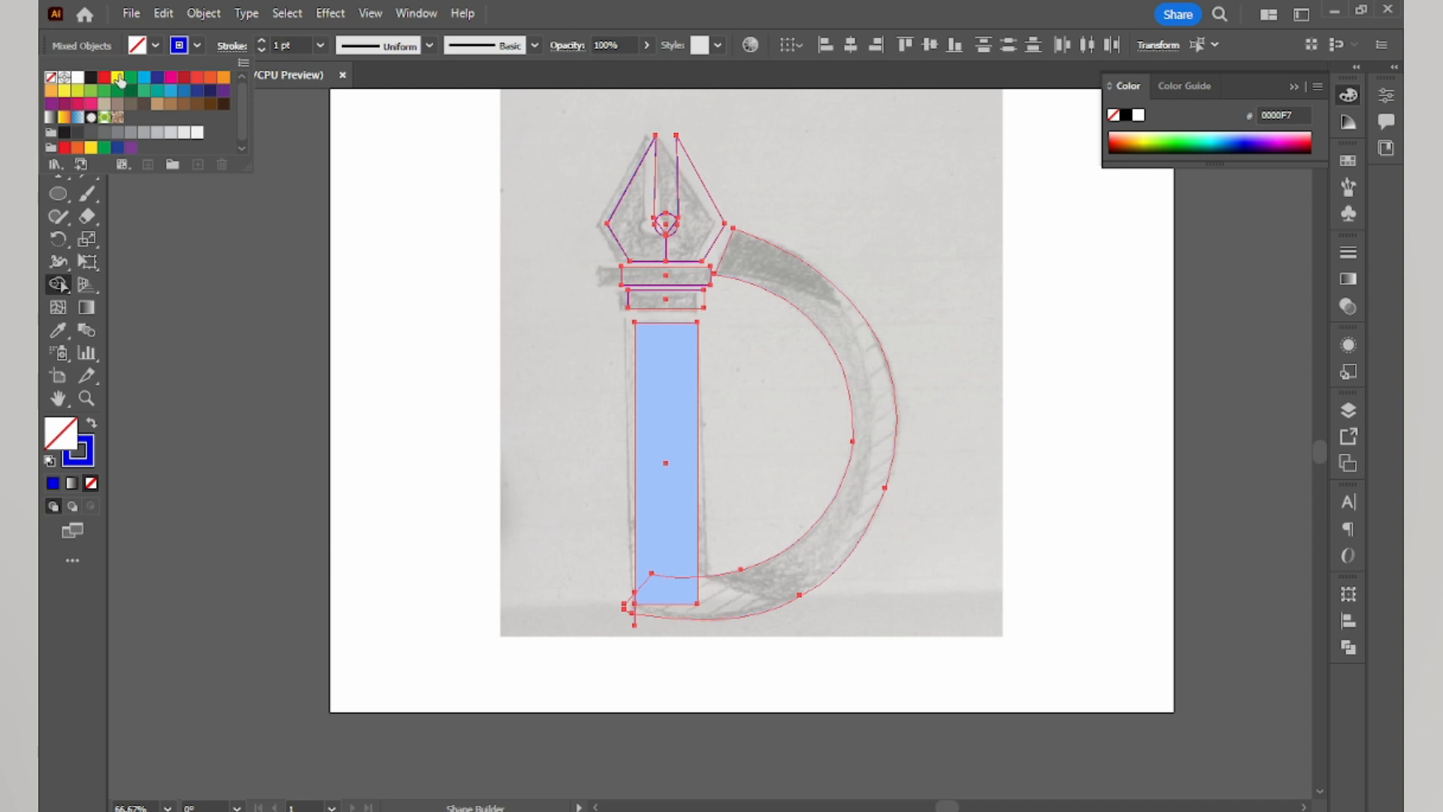
pyautogui.click(117, 77)
pyautogui.click(200, 43)
pyautogui.click(200, 43)
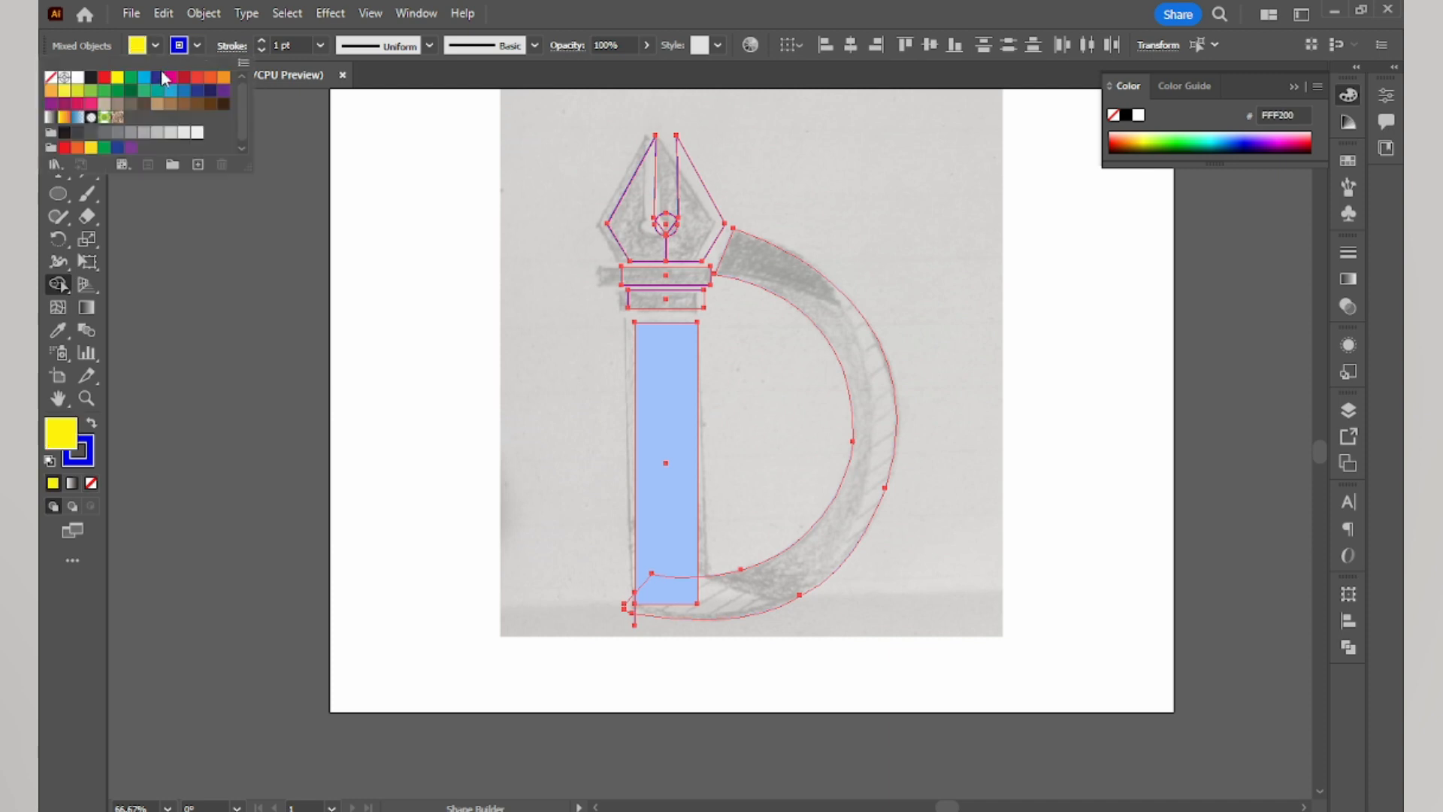
pyautogui.click(51, 78)
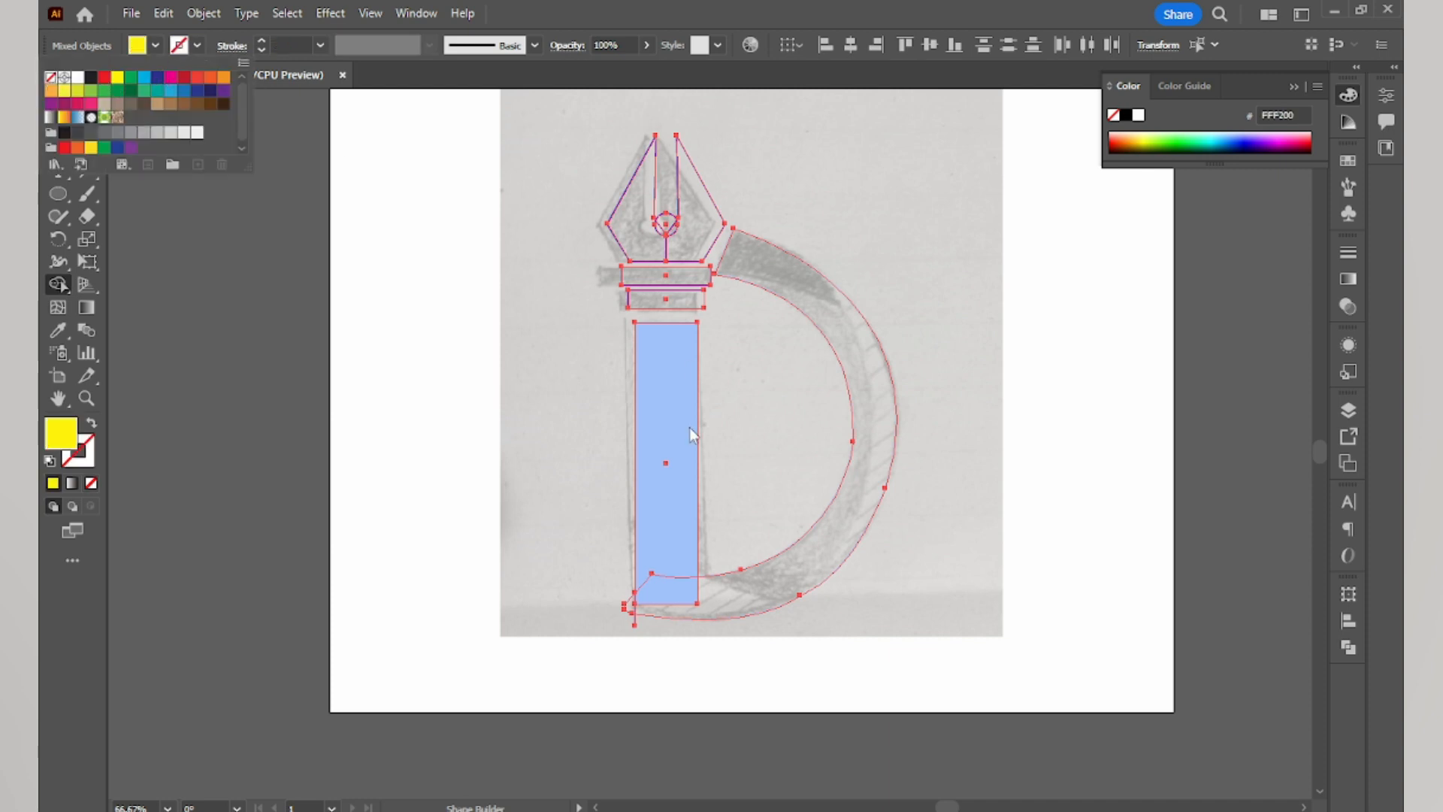
# Step: Merge the stem and bowl with the Shape Builder, and delete the leftover sliver and vertical line at the stem's lower left corner
pyautogui.click(666, 489)
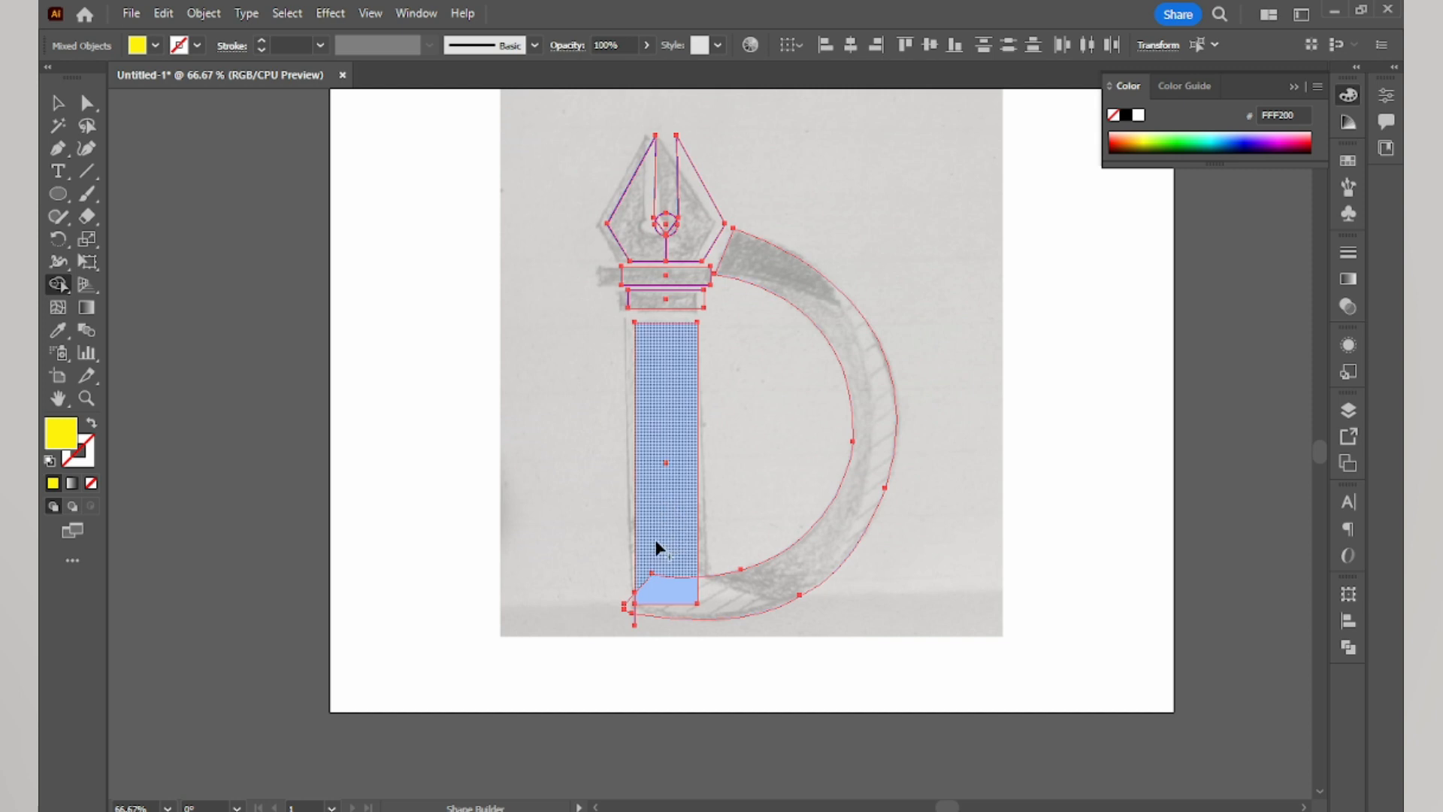
pyautogui.moveTo(656, 599); pyautogui.dragTo(731, 612)
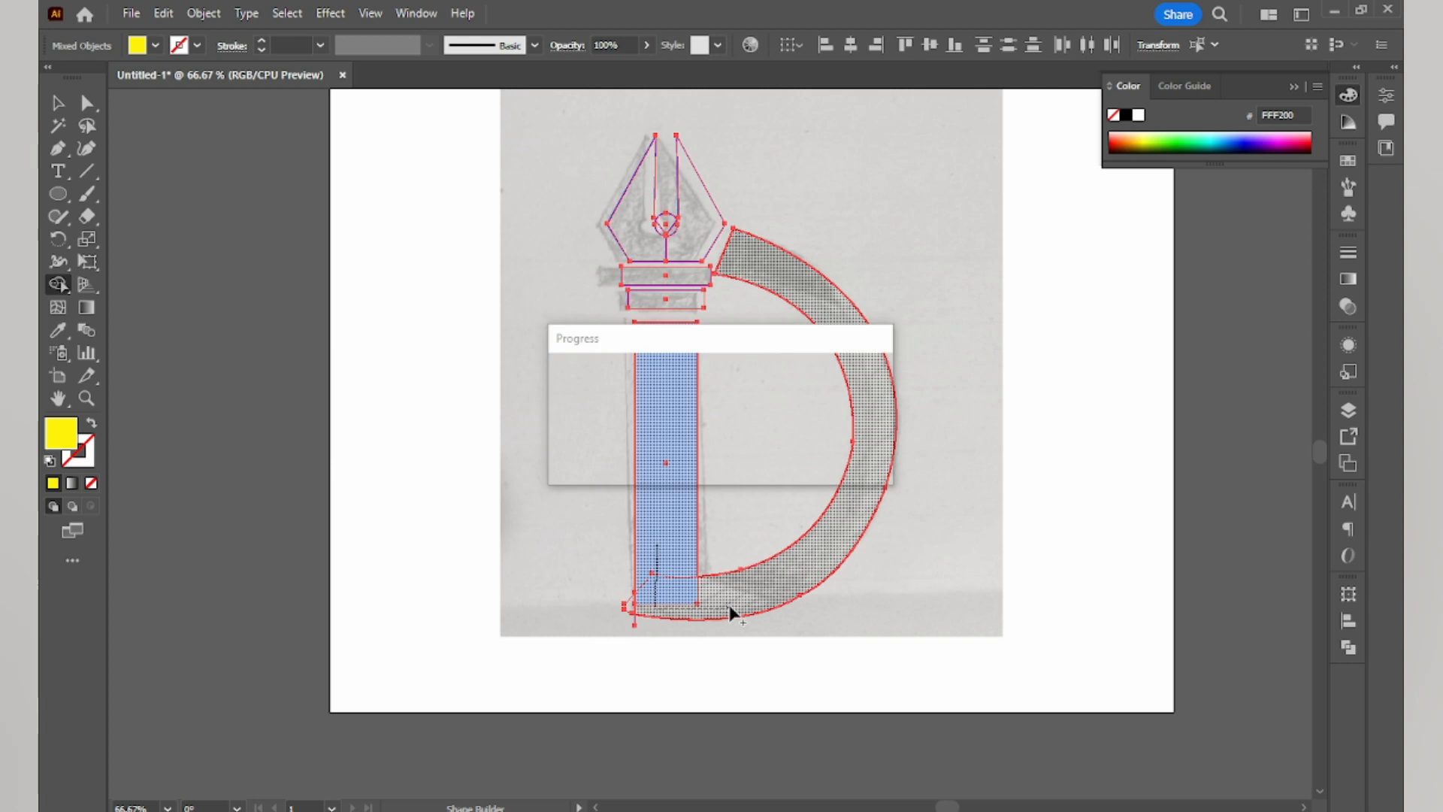
pyautogui.scroll(4, 639, 603)
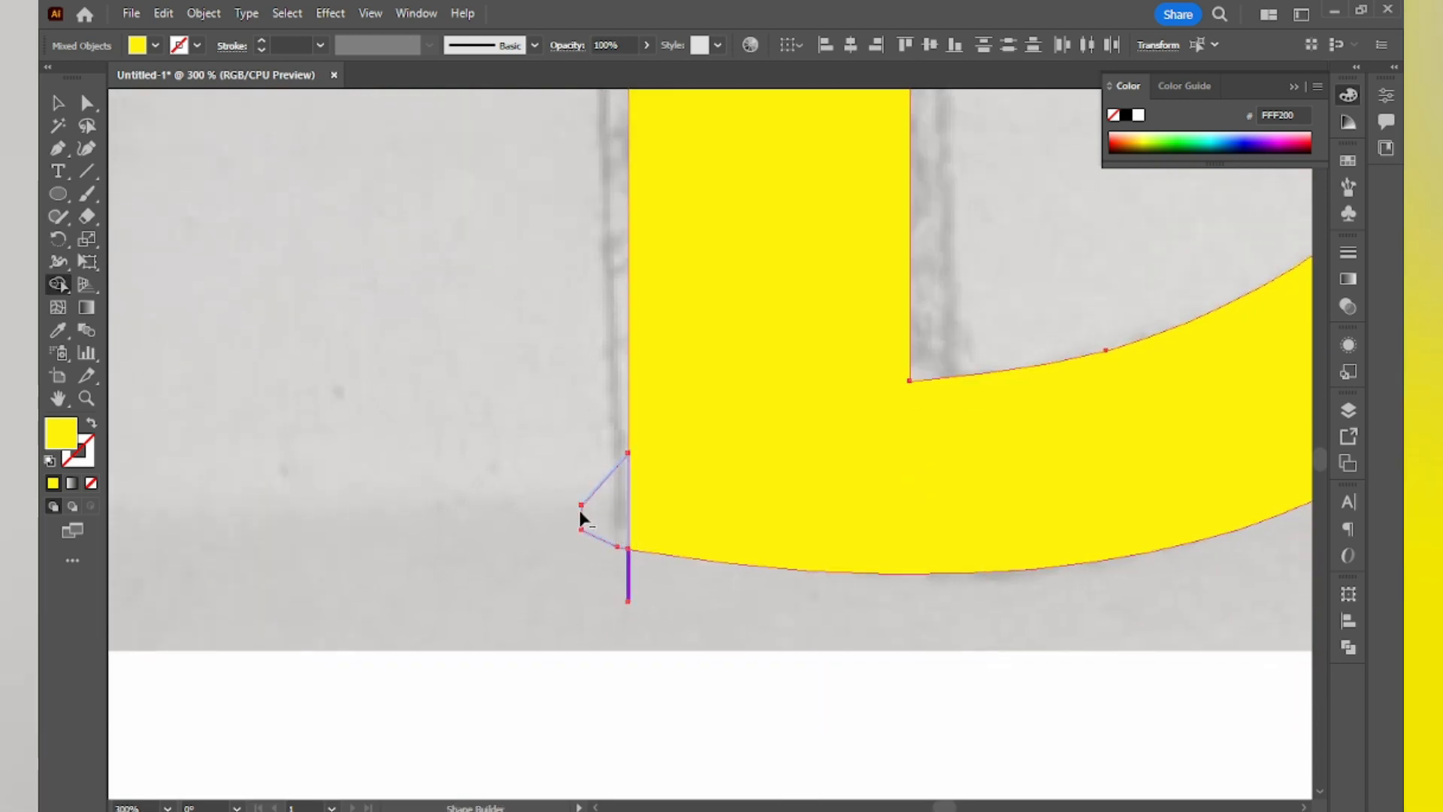
pyautogui.keyDown('alt'); pyautogui.click(587, 502); pyautogui.keyUp('alt')
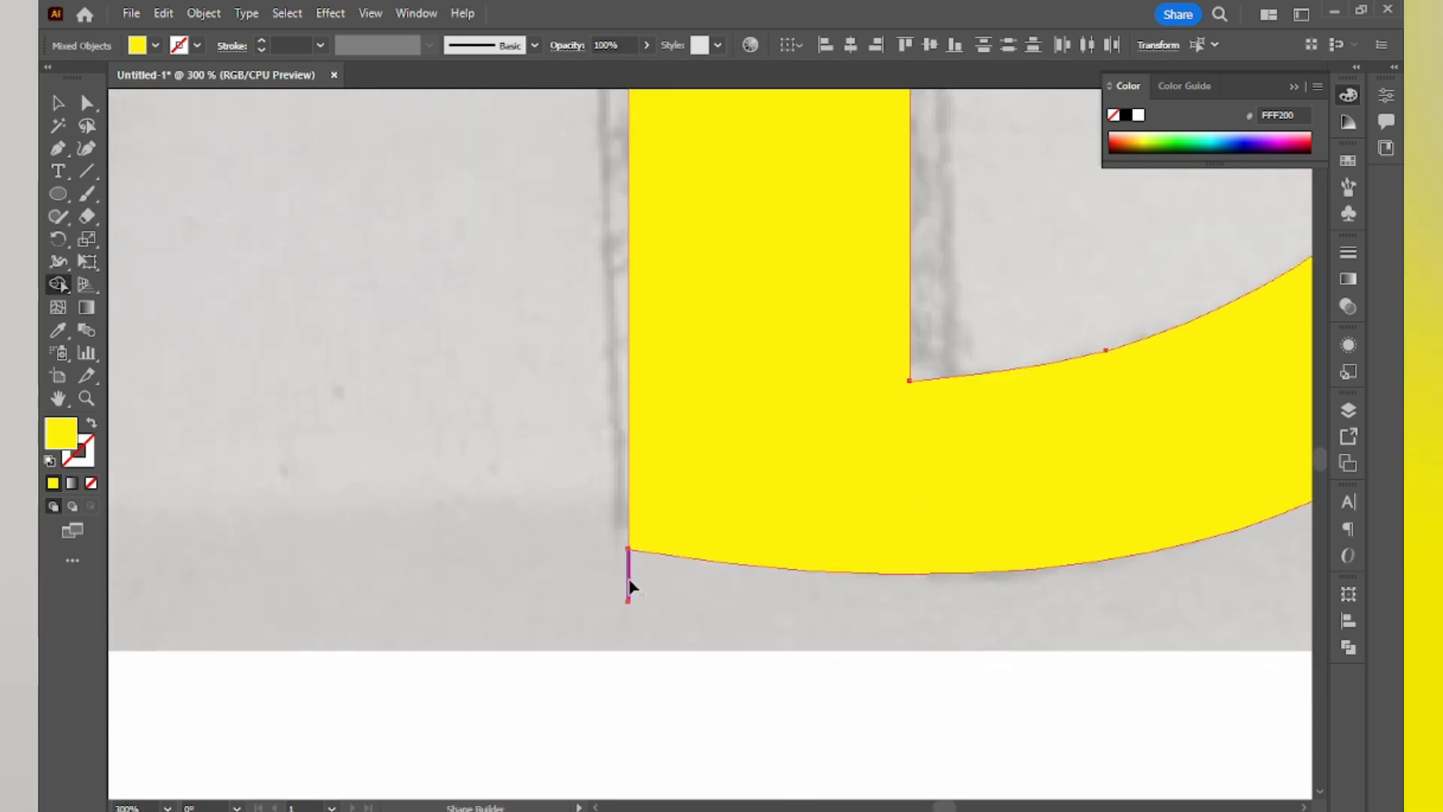
pyautogui.scroll(-4, 836, 476)
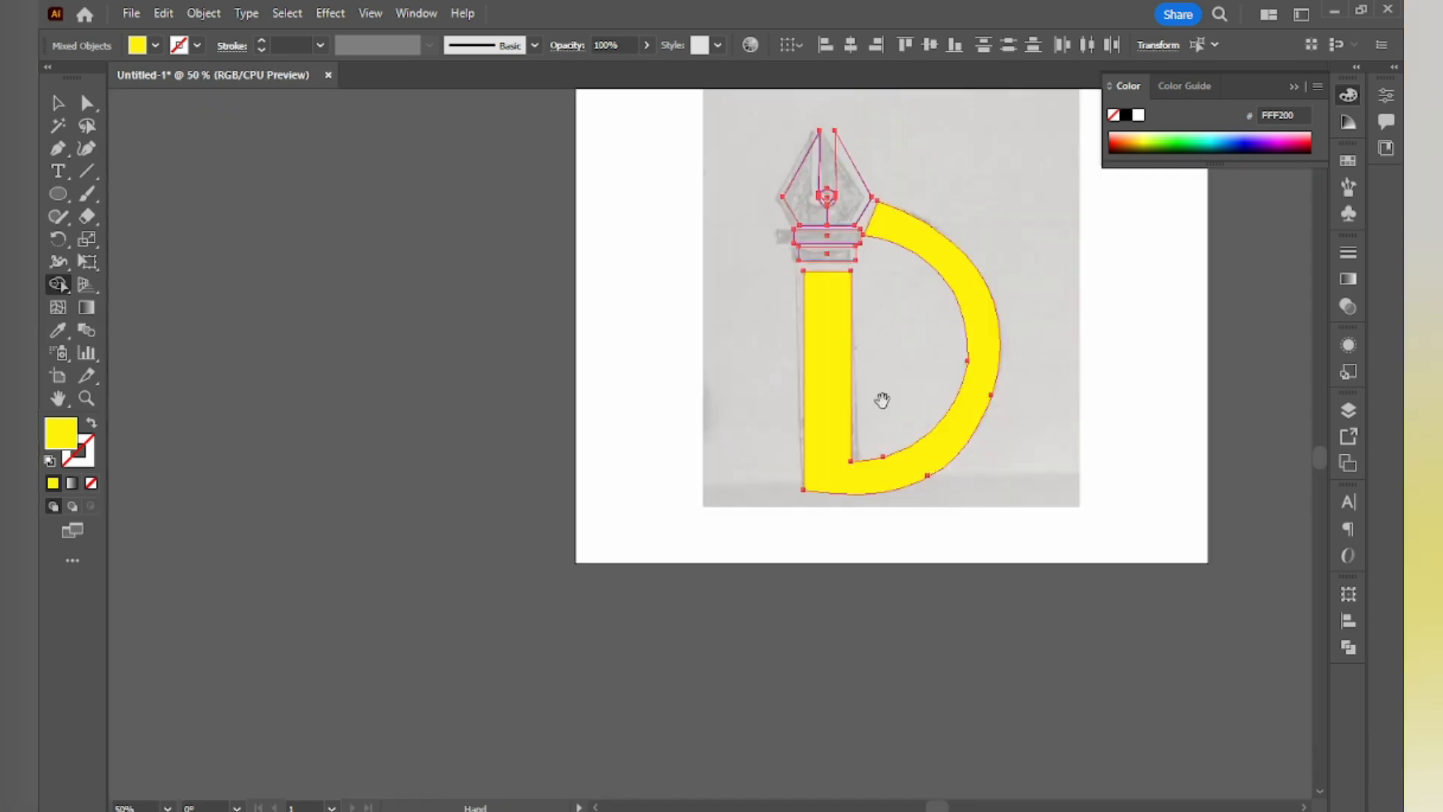
# Step: Select the nib, circle and collar bands, and use the Shape Builder to cut the circle out and merge both nib halves
pyautogui.moveTo(879, 396); pyautogui.dragTo(773, 492)
pyautogui.scroll(3, 801, 353)
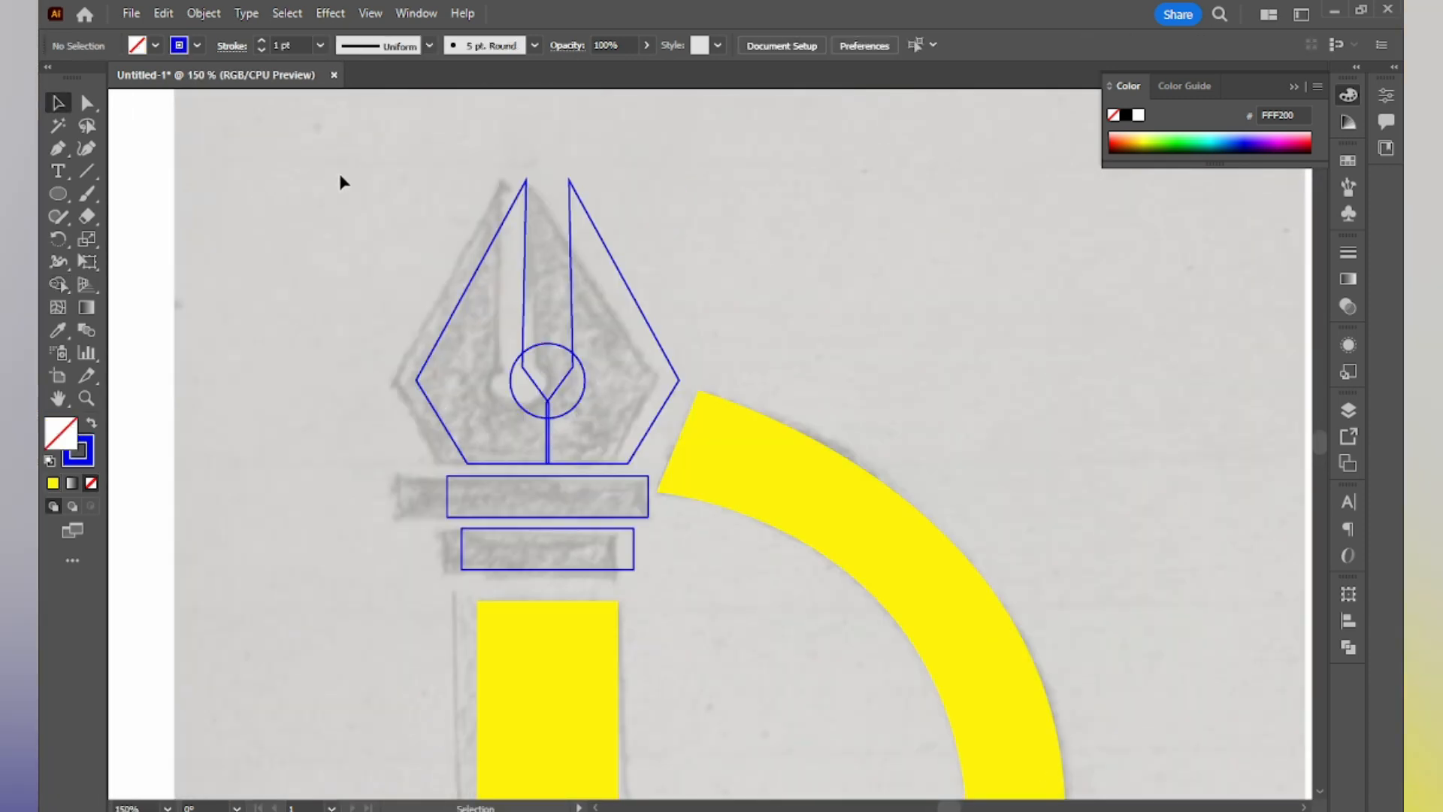
pyautogui.moveTo(342, 182)
pyautogui.mouseDown()
pyautogui.moveTo(579, 563)
pyautogui.moveTo(551, 556)
pyautogui.mouseUp()
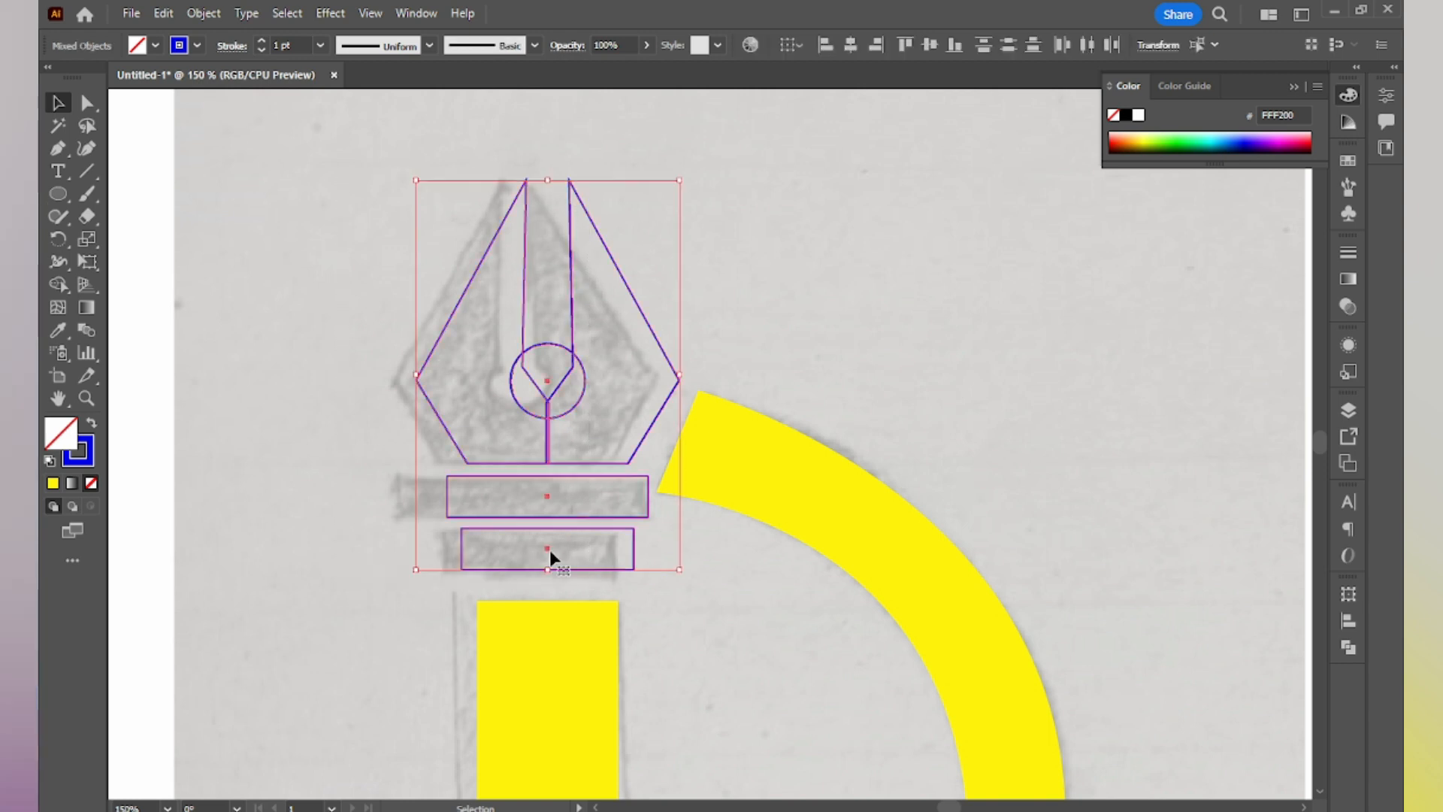
pyautogui.click(60, 282)
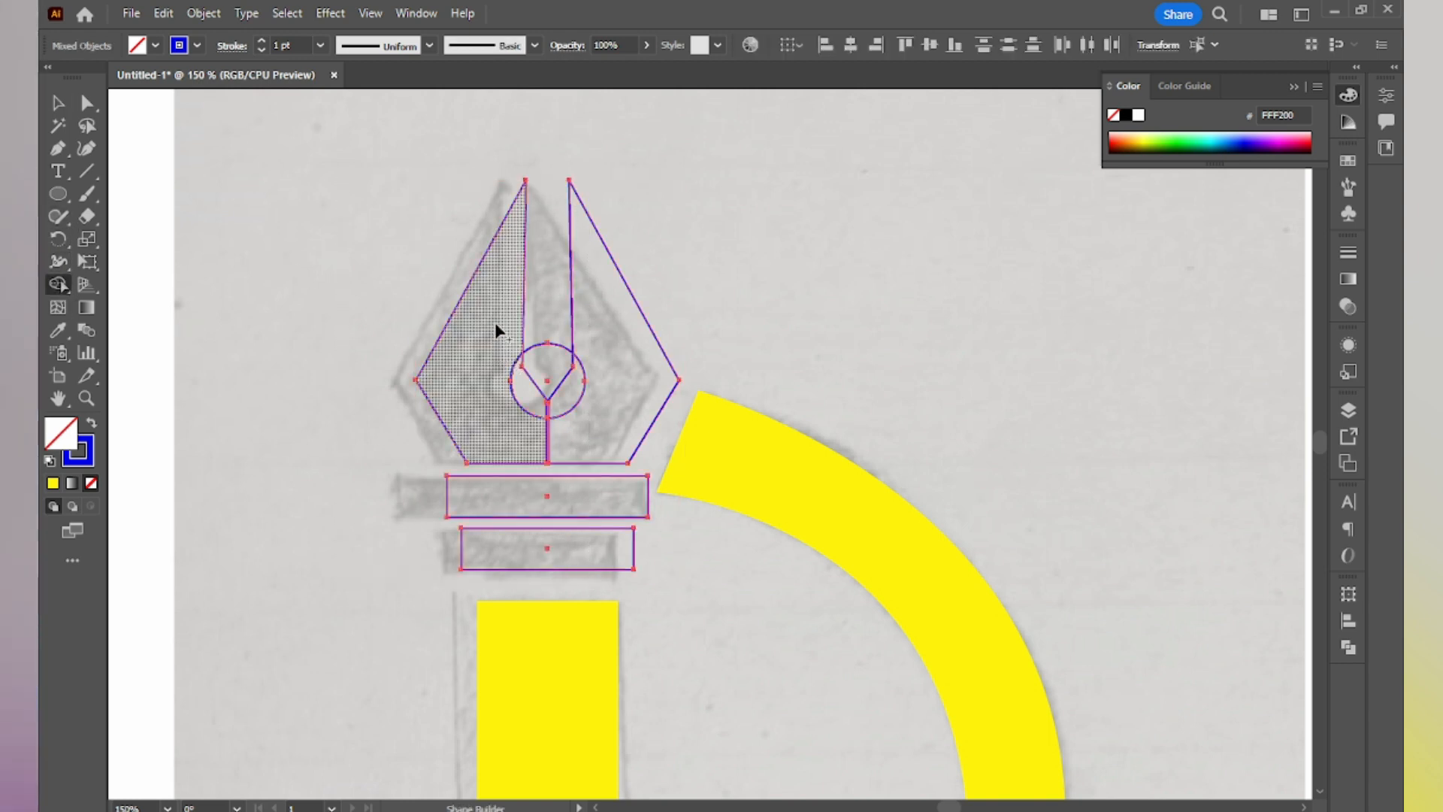
pyautogui.moveTo(541, 363); pyautogui.dragTo(553, 400)
pyautogui.moveTo(520, 429)
pyautogui.mouseDown()
pyautogui.moveTo(587, 435)
pyautogui.moveTo(599, 410)
pyautogui.mouseUp()
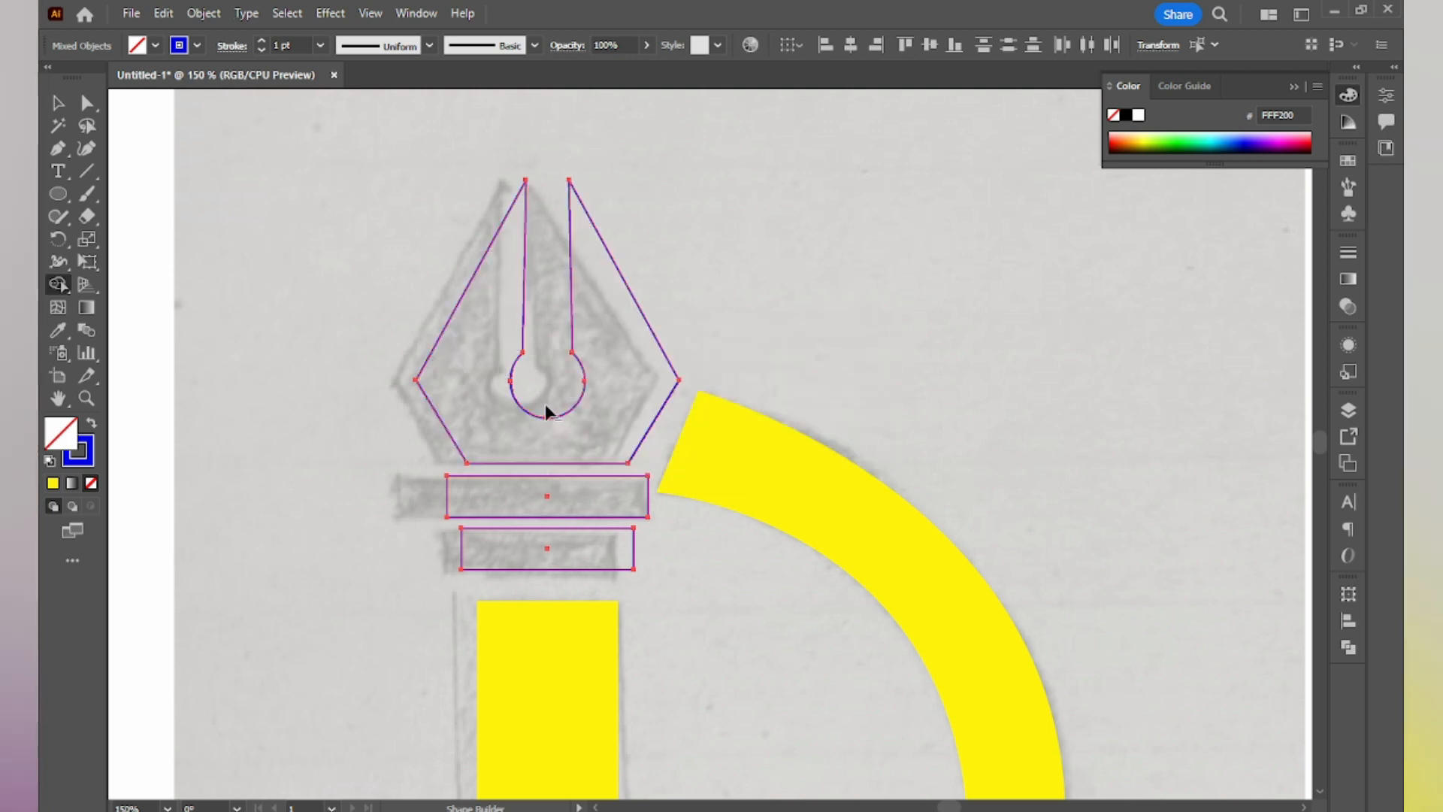
pyautogui.scroll(8, 549, 413)
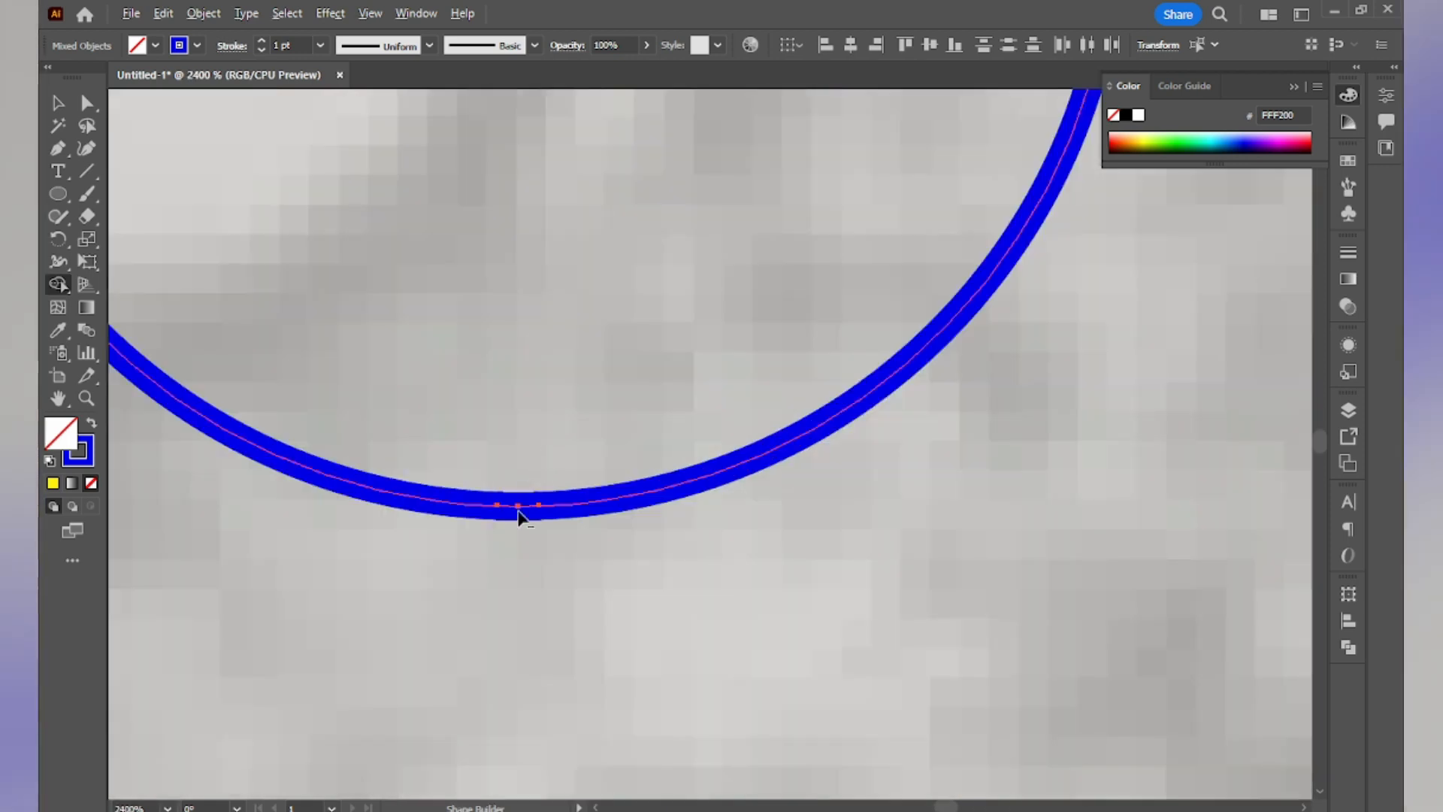
pyautogui.scroll(-10, 518, 511)
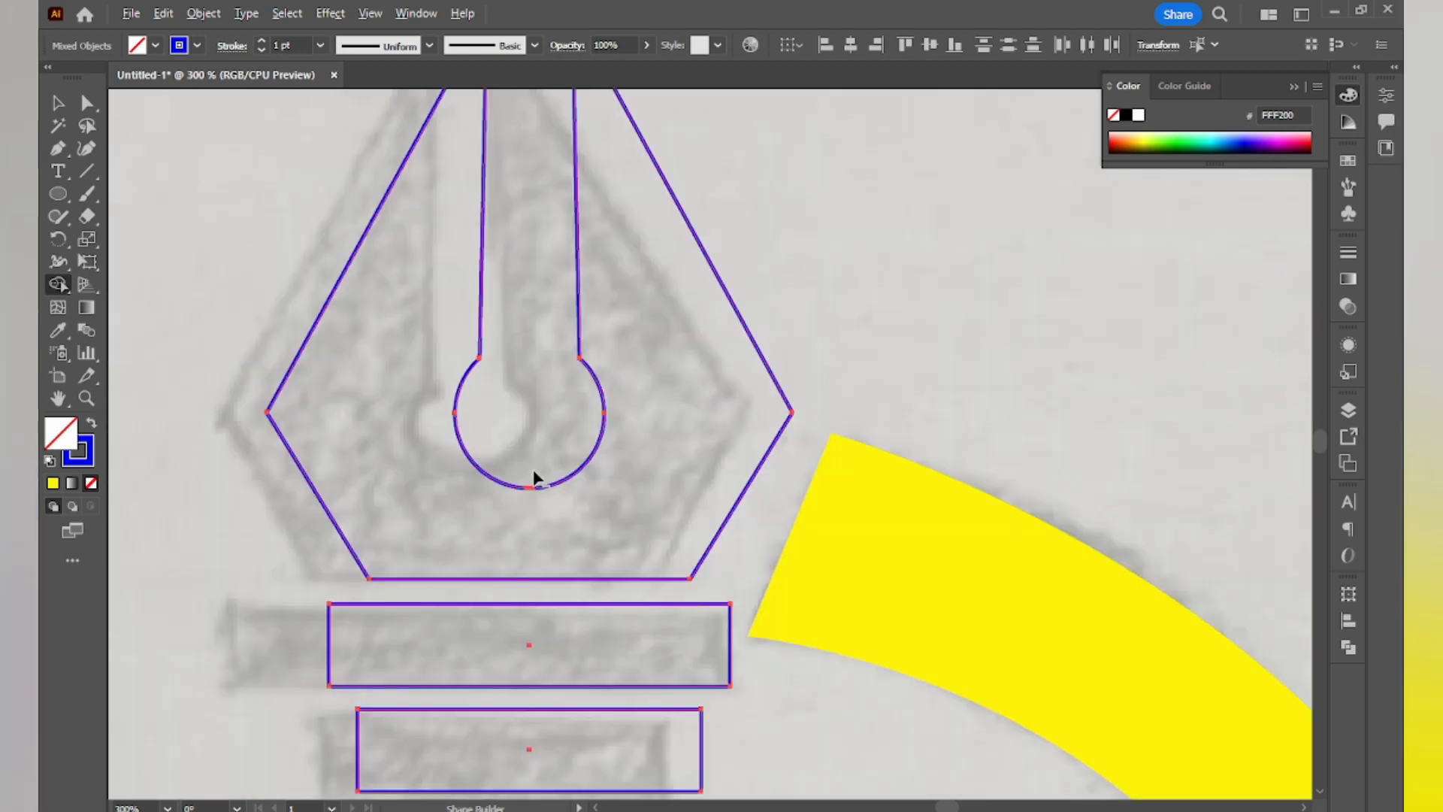
pyautogui.scroll(-3, 528, 509)
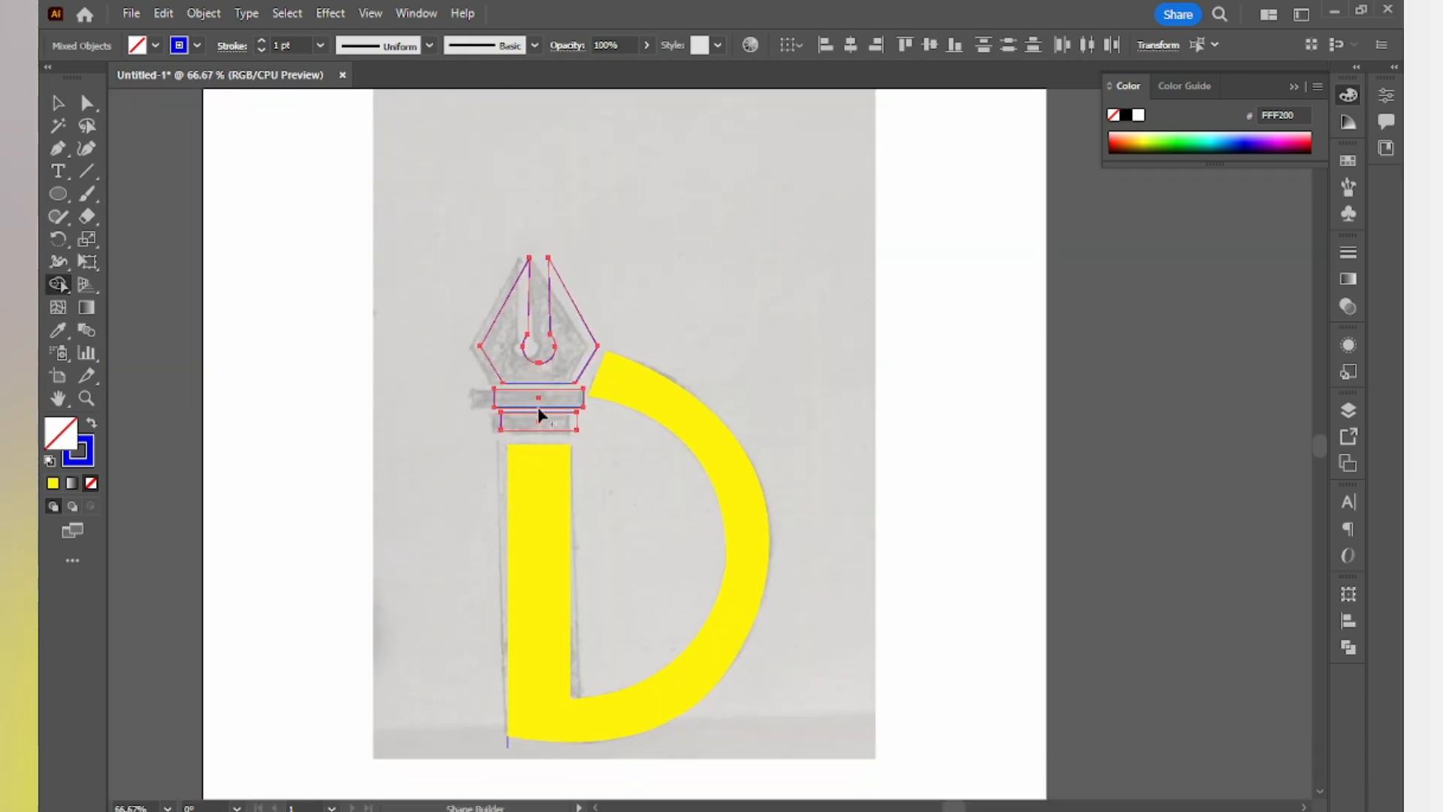
# Step: Remove the stroke from the nib and collar bands, and fill all three shapes with green 00A651 using the Shape Builder
pyautogui.click(197, 45)
pyautogui.click(49, 77)
pyautogui.click(153, 46)
pyautogui.click(154, 46)
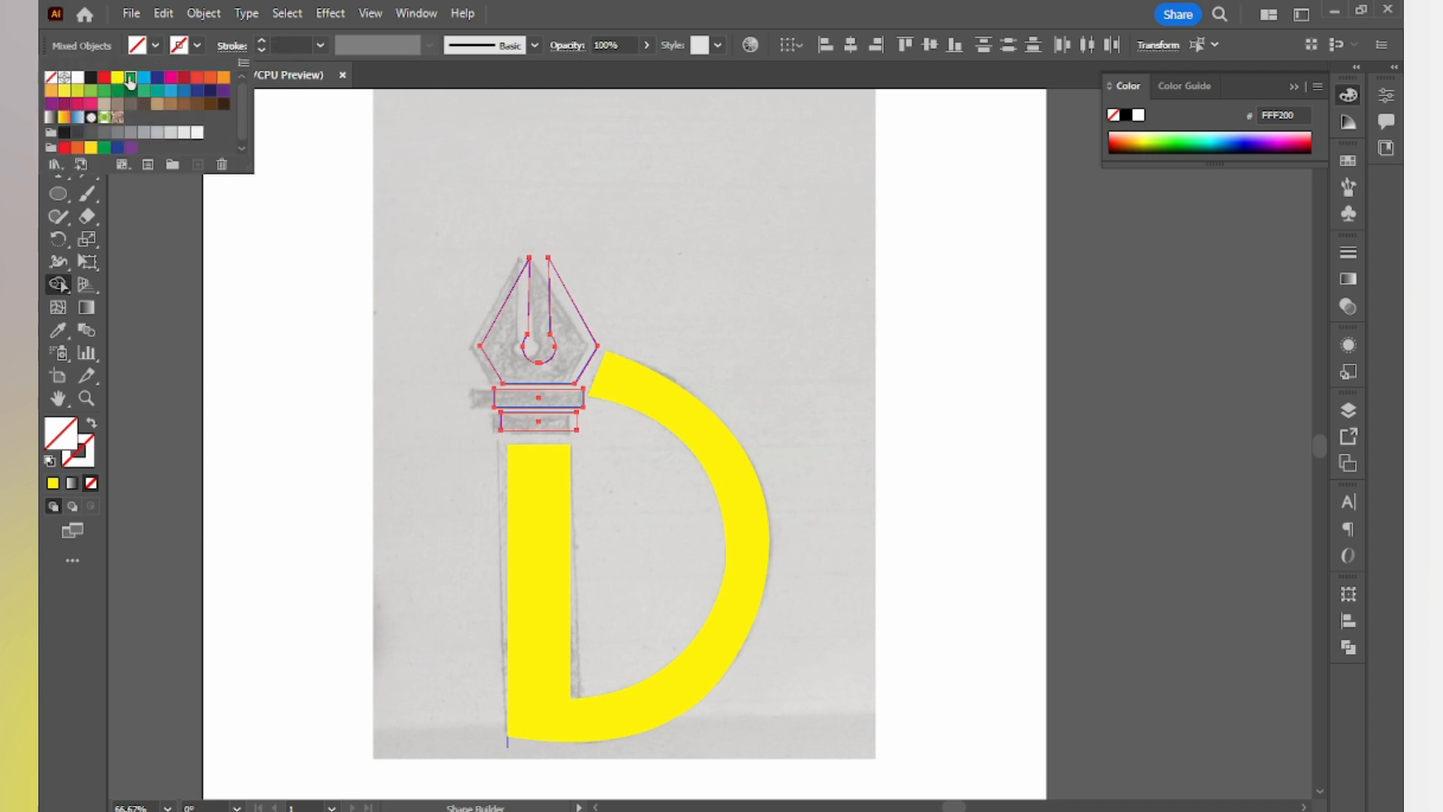
pyautogui.click(130, 78)
pyautogui.click(502, 346)
pyautogui.click(502, 358)
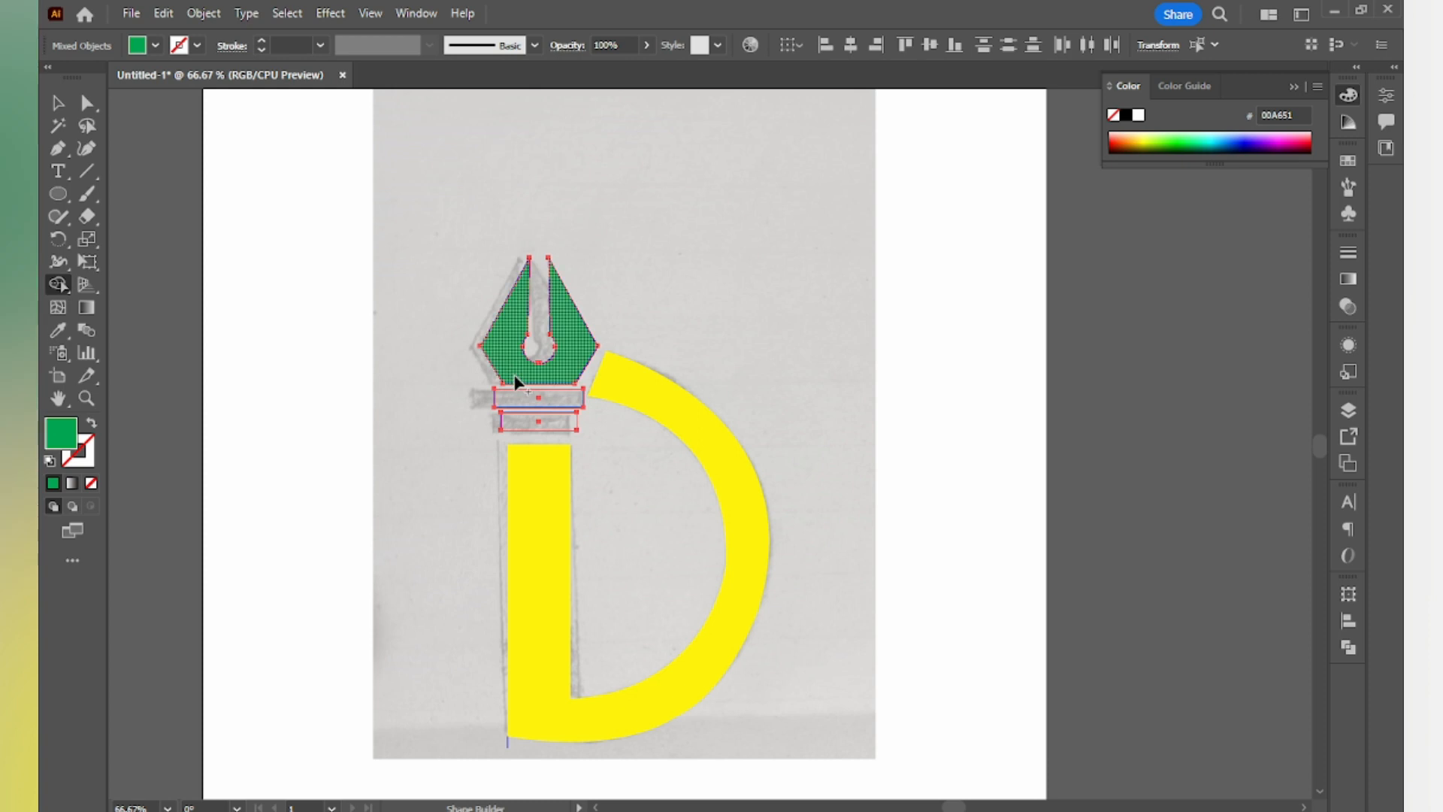
pyautogui.click(540, 430)
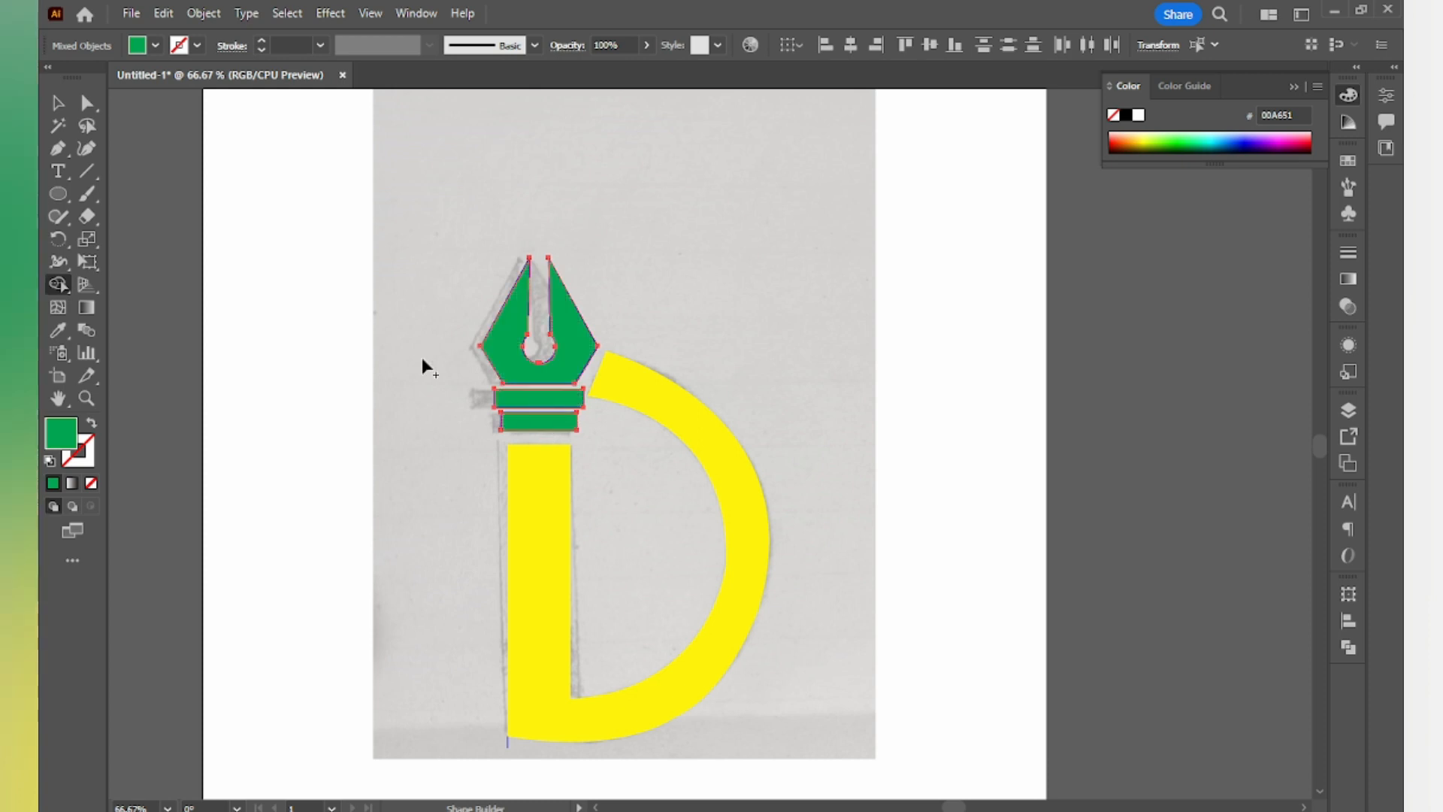
pyautogui.click(58, 102)
pyautogui.scroll(-3, 783, 339)
pyautogui.scroll(2, 782, 340)
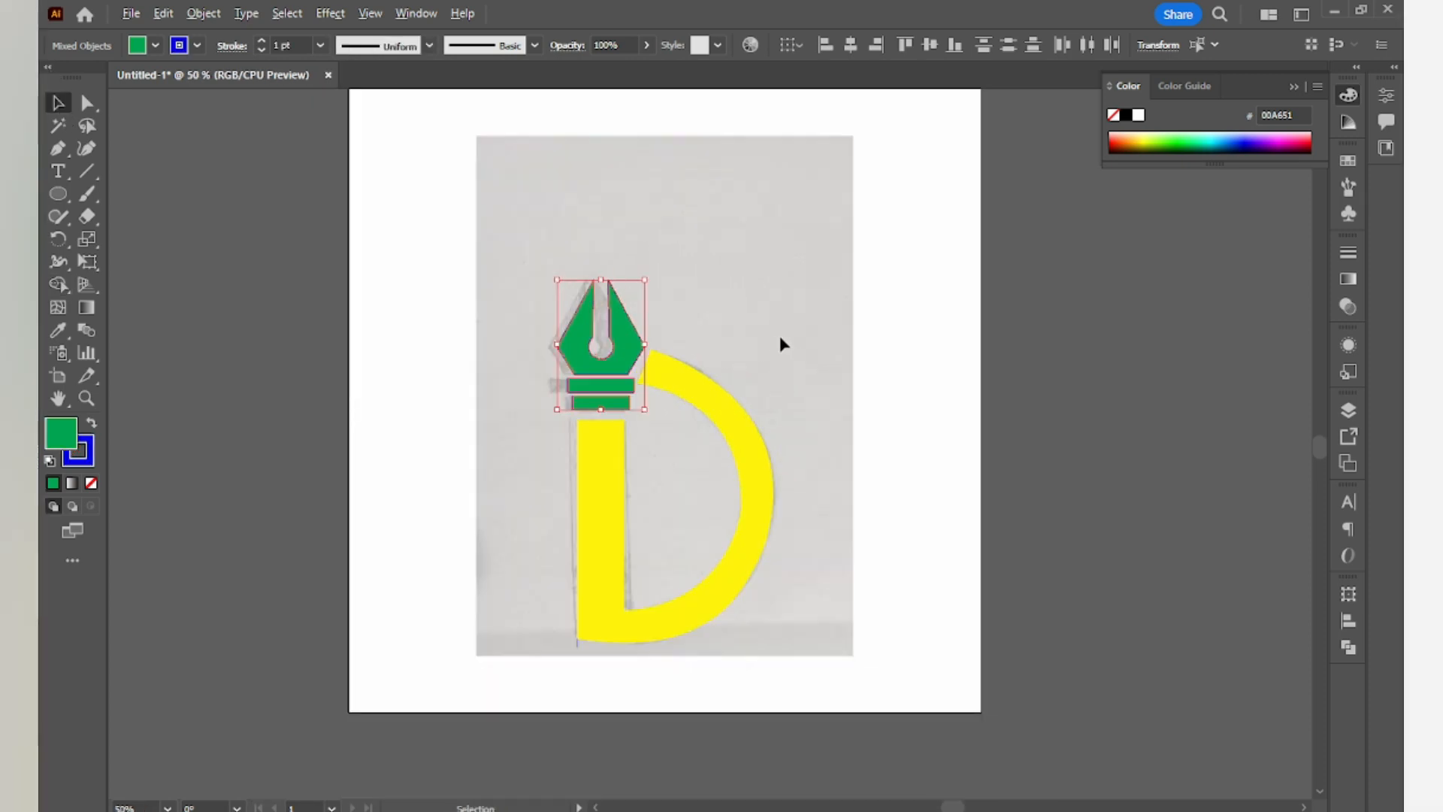
pyautogui.click(769, 244)
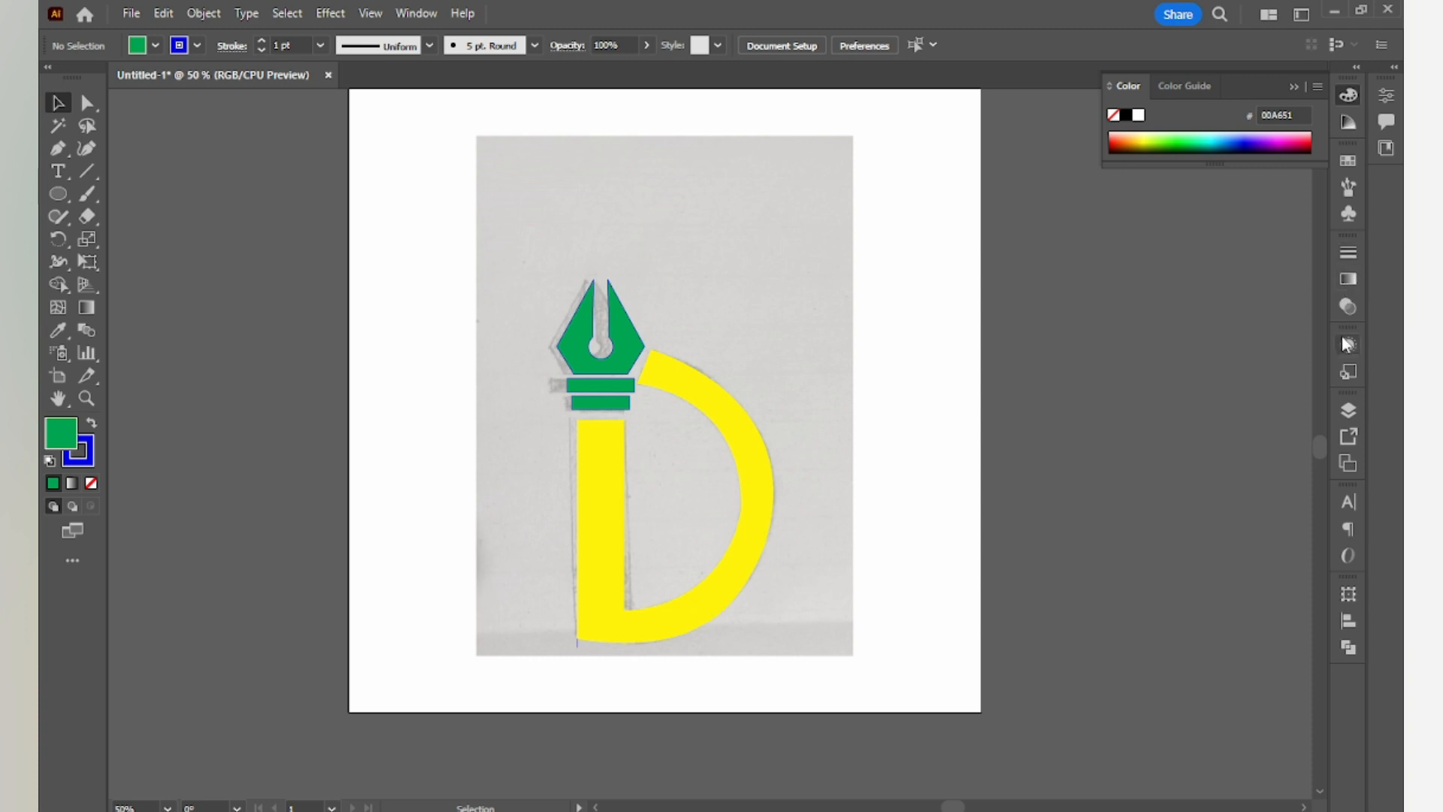
# Step: Unlock the sketch layer (Layer 1), turn off its Template setting, and delete the layer with its artwork
pyautogui.click(1348, 410)
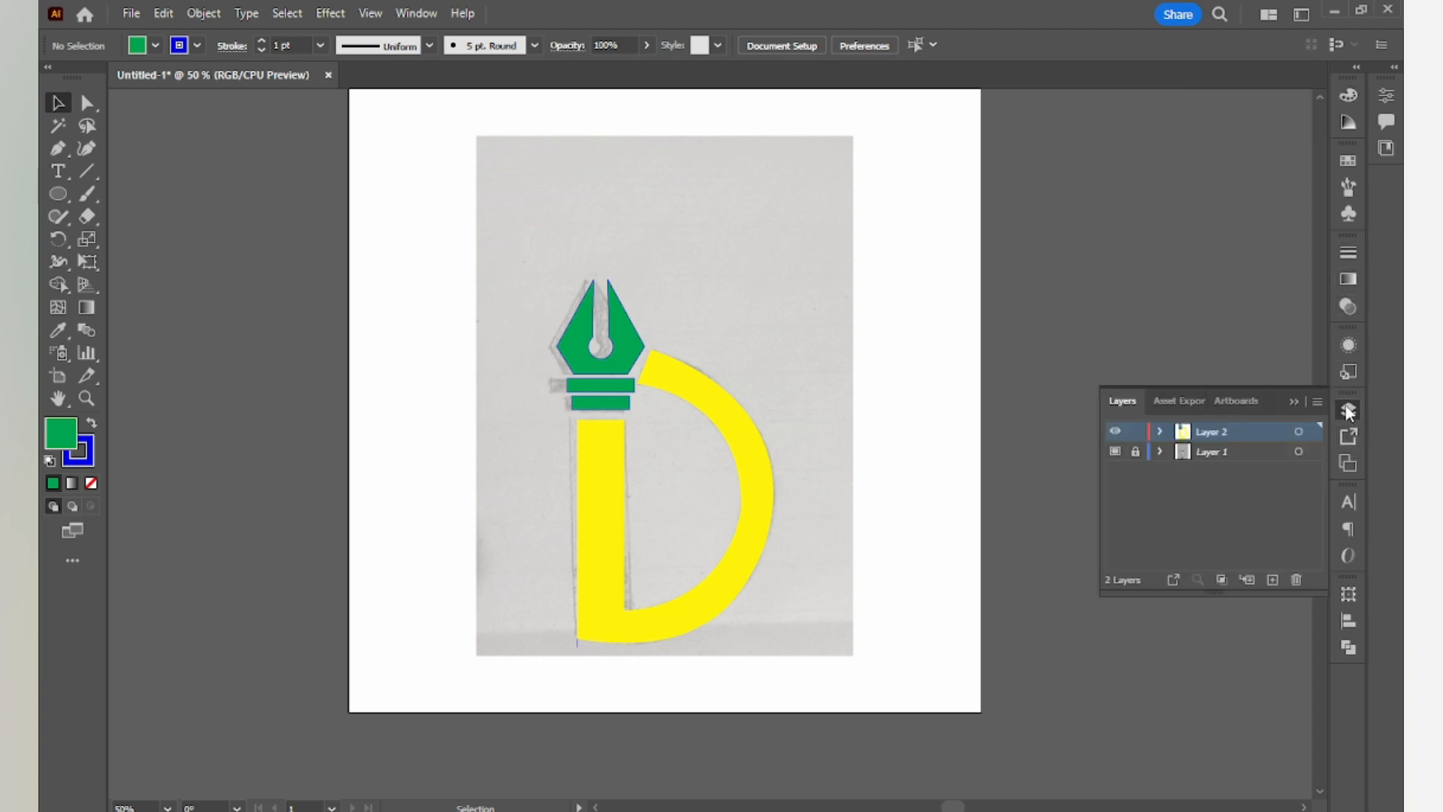
pyautogui.click(1229, 452)
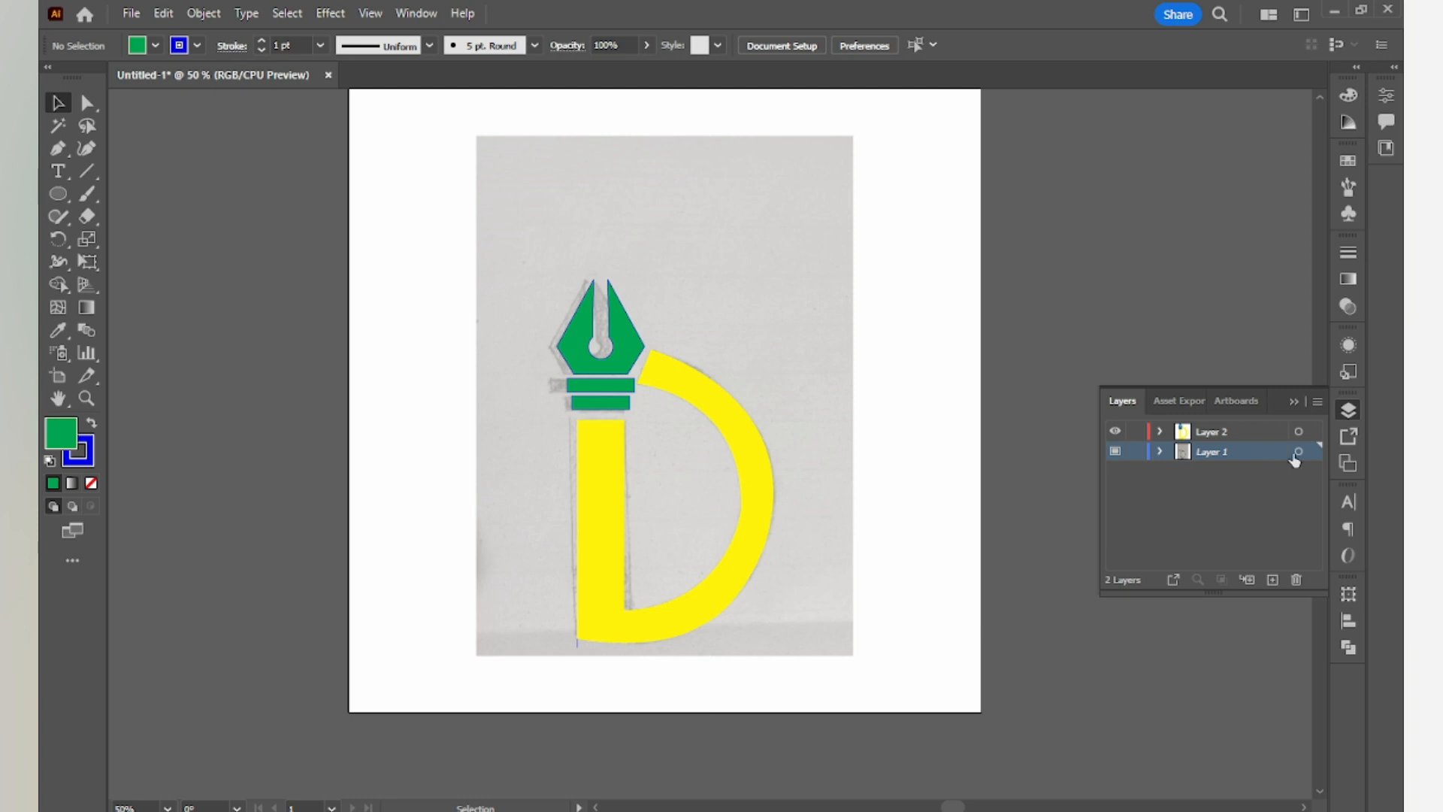
pyautogui.click(1317, 403)
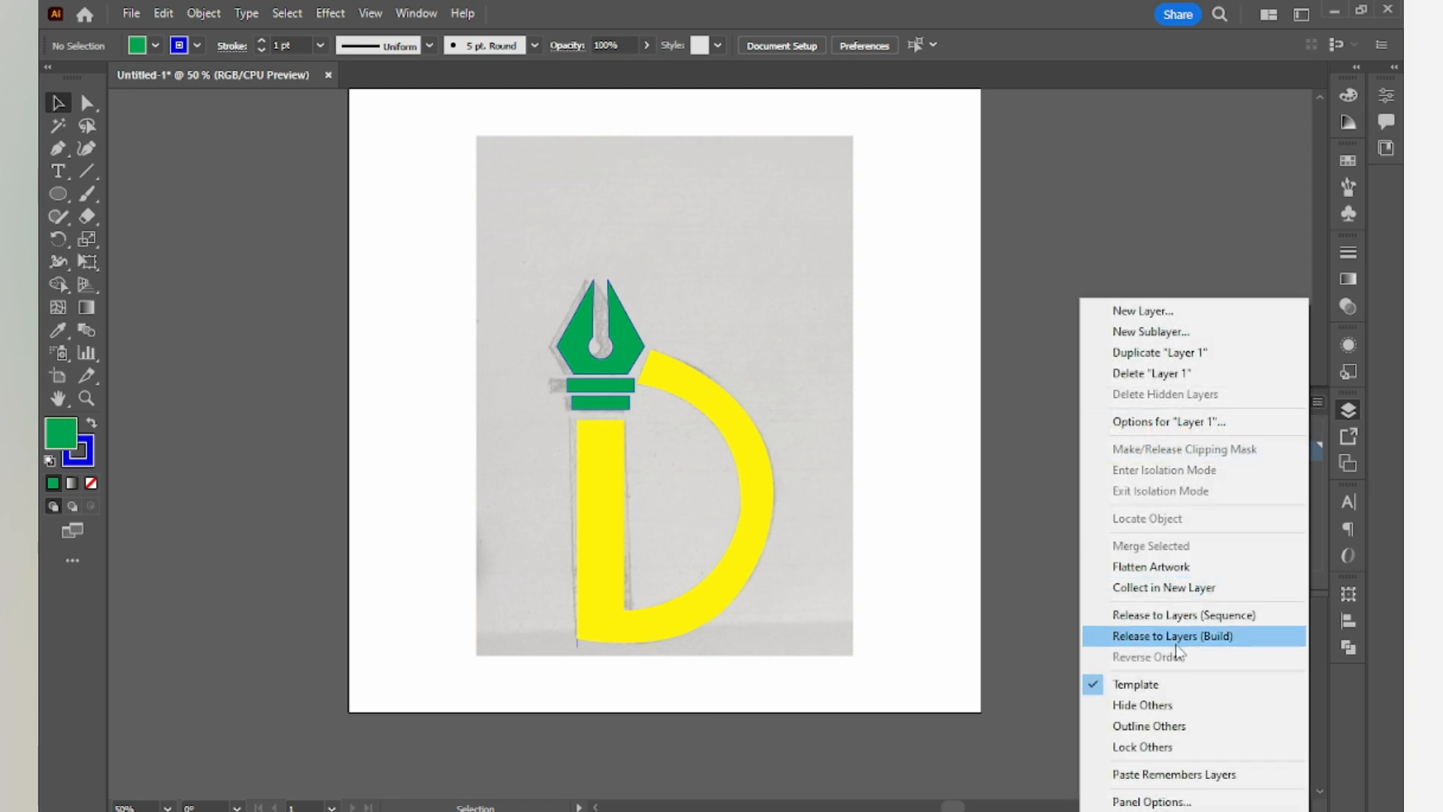
pyautogui.click(1149, 684)
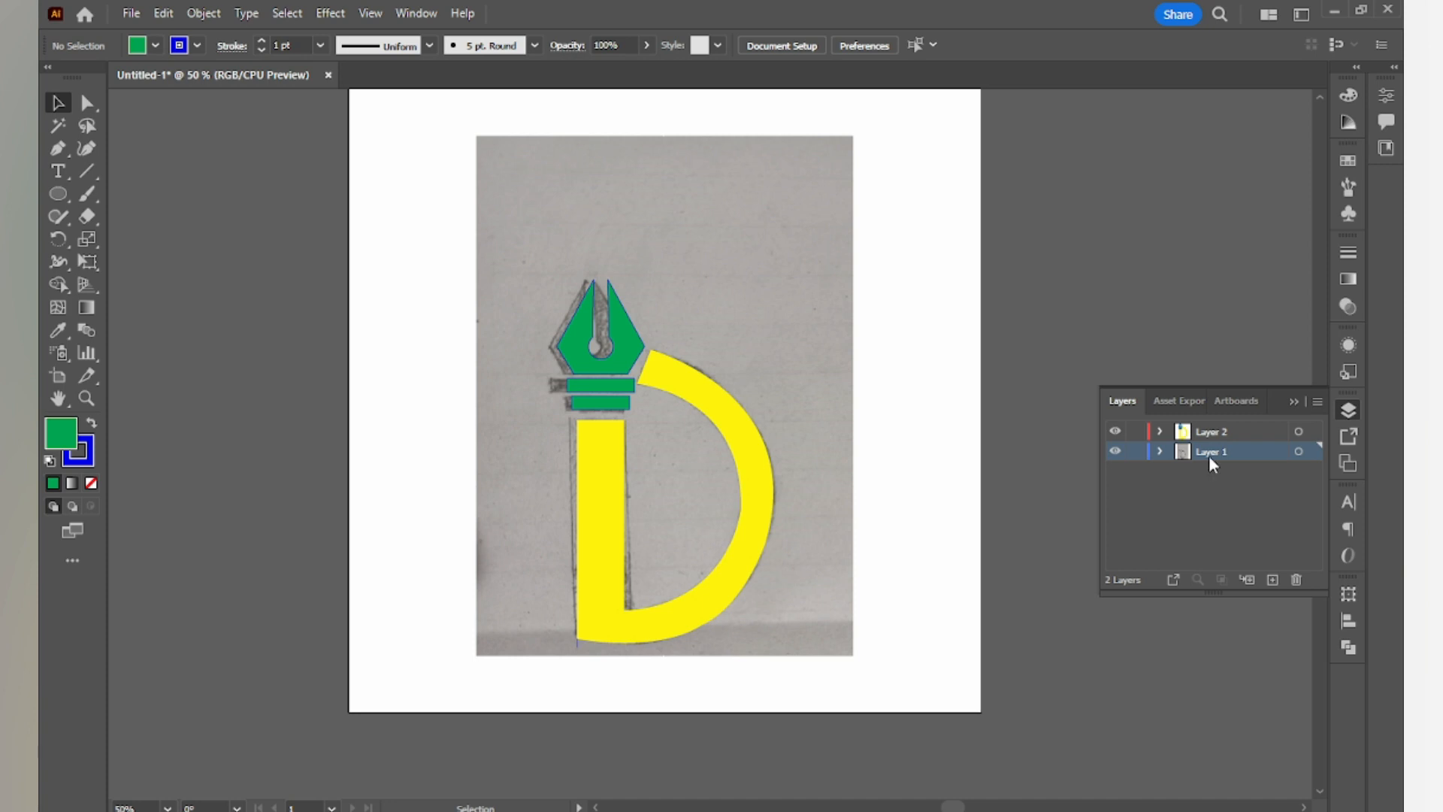
pyautogui.click(1299, 580)
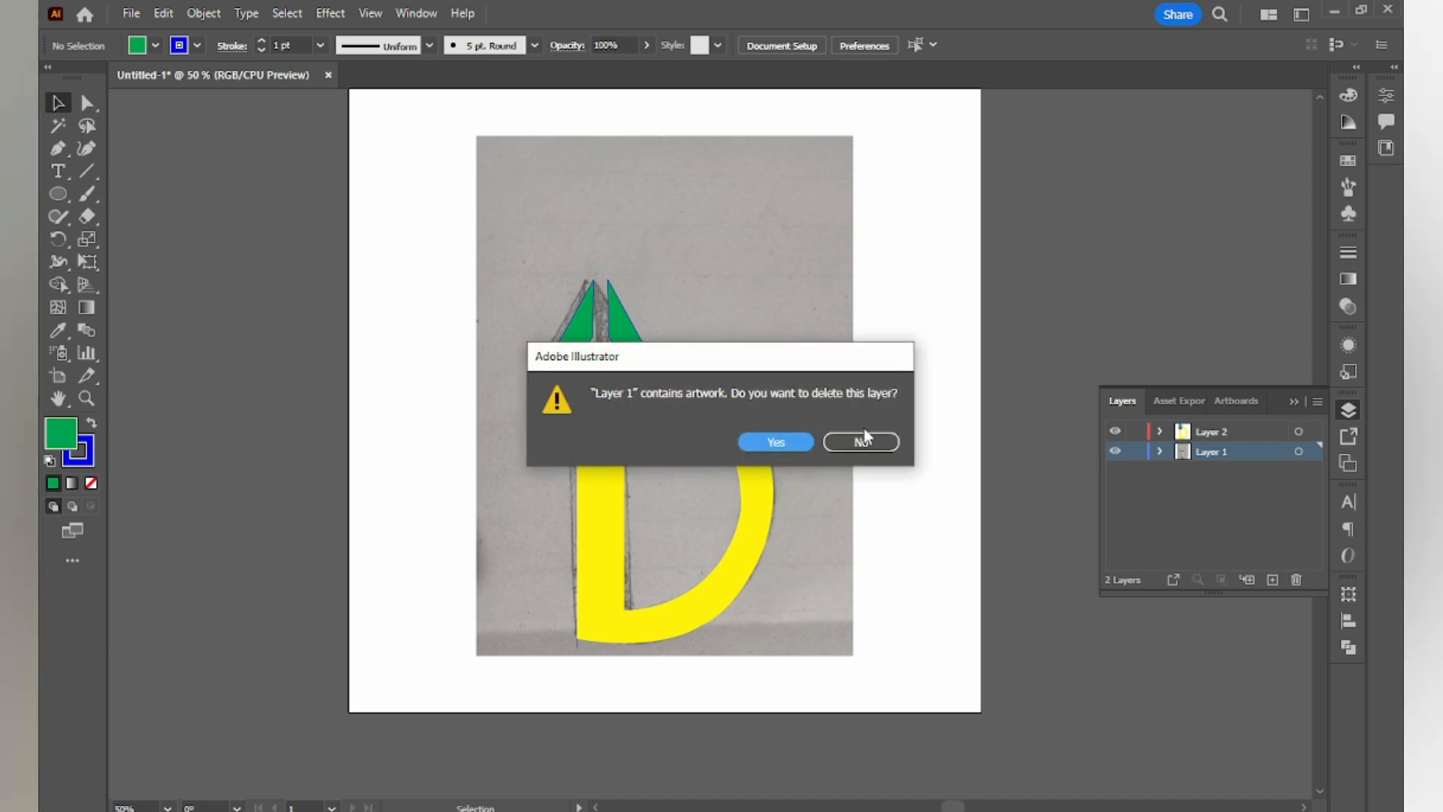
pyautogui.click(779, 444)
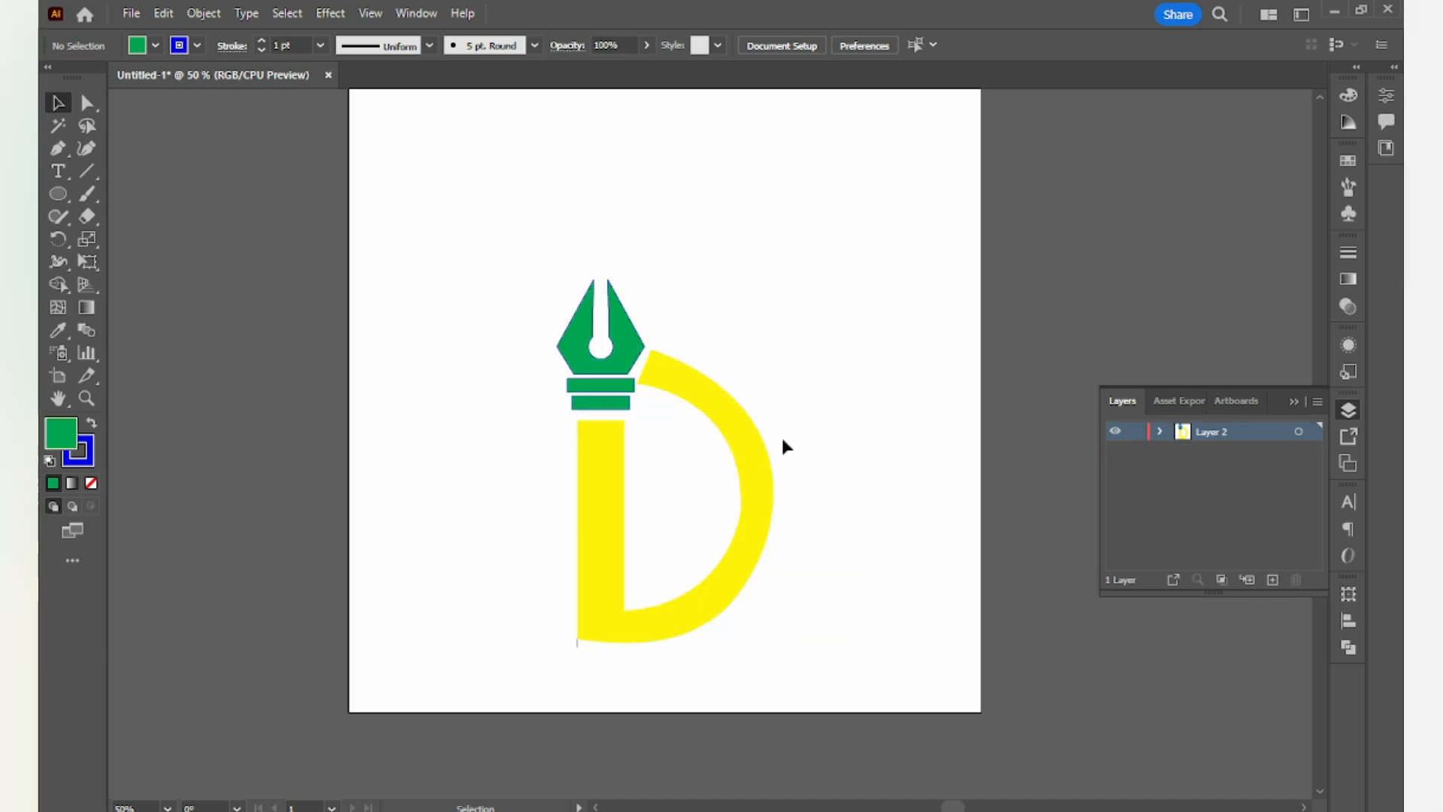
pyautogui.click(1294, 402)
# Step: Delete the stray blue vertical line below the stem's lower left corner, including its remaining anchor point
pyautogui.scroll(6, 590, 658)
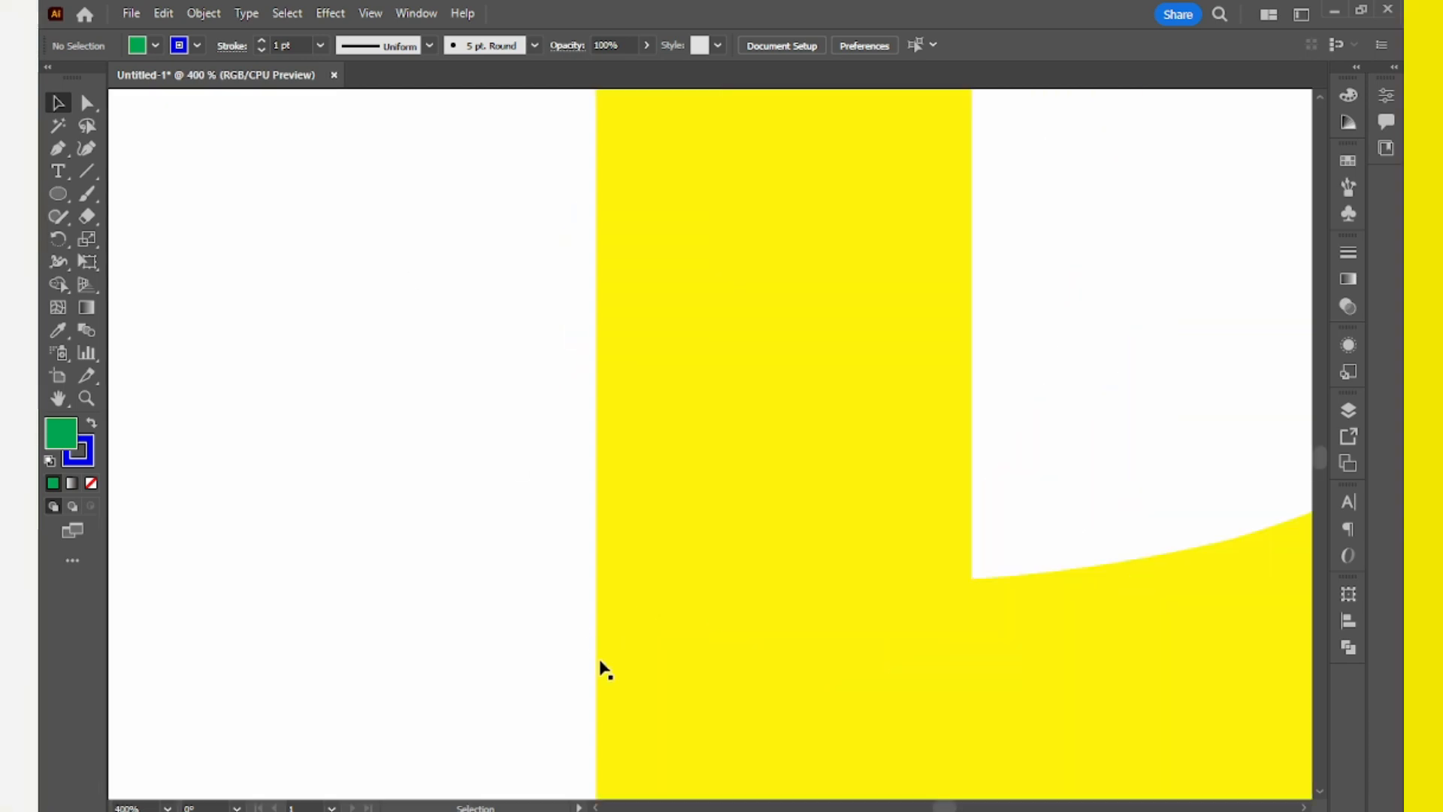
pyautogui.press('a')
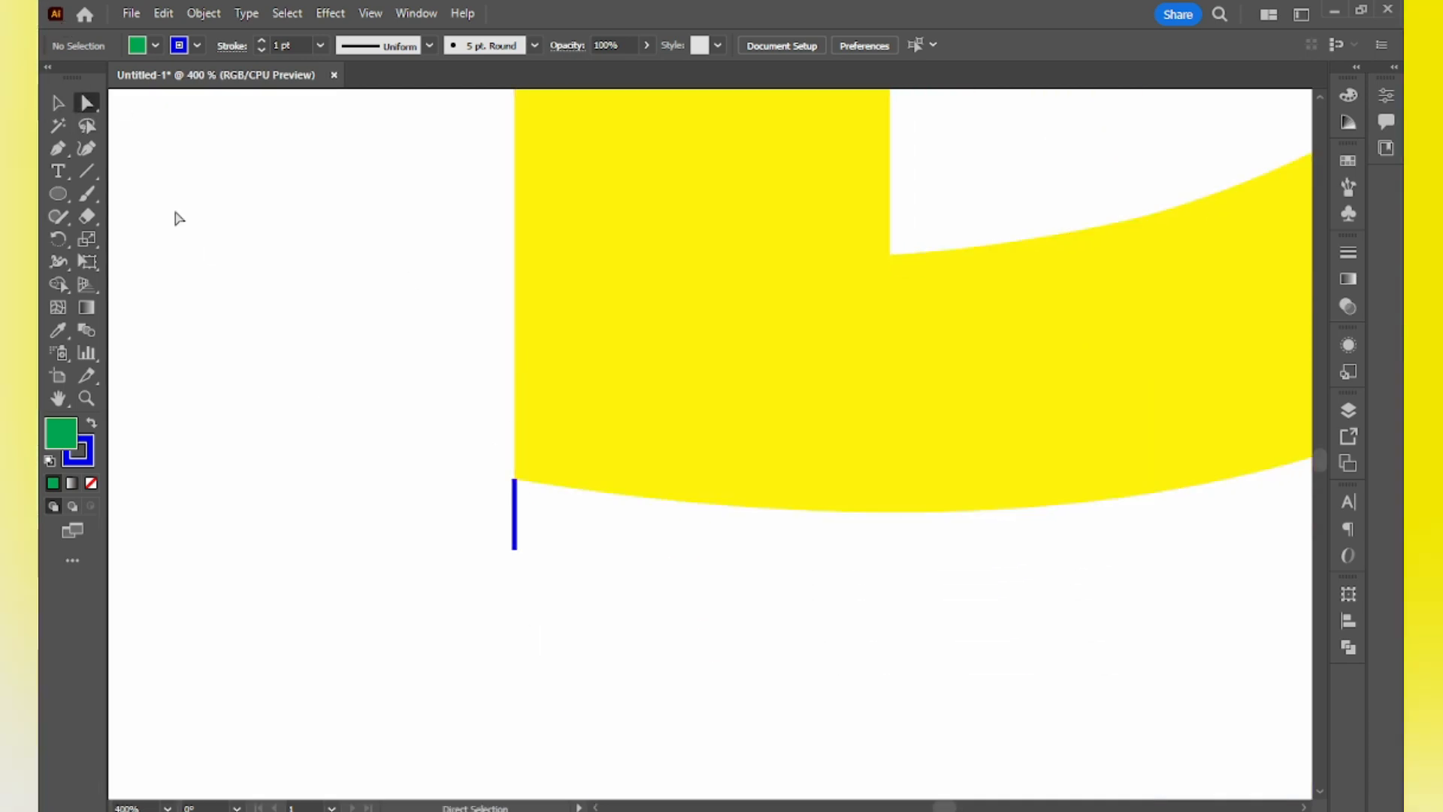
pyautogui.click(520, 543)
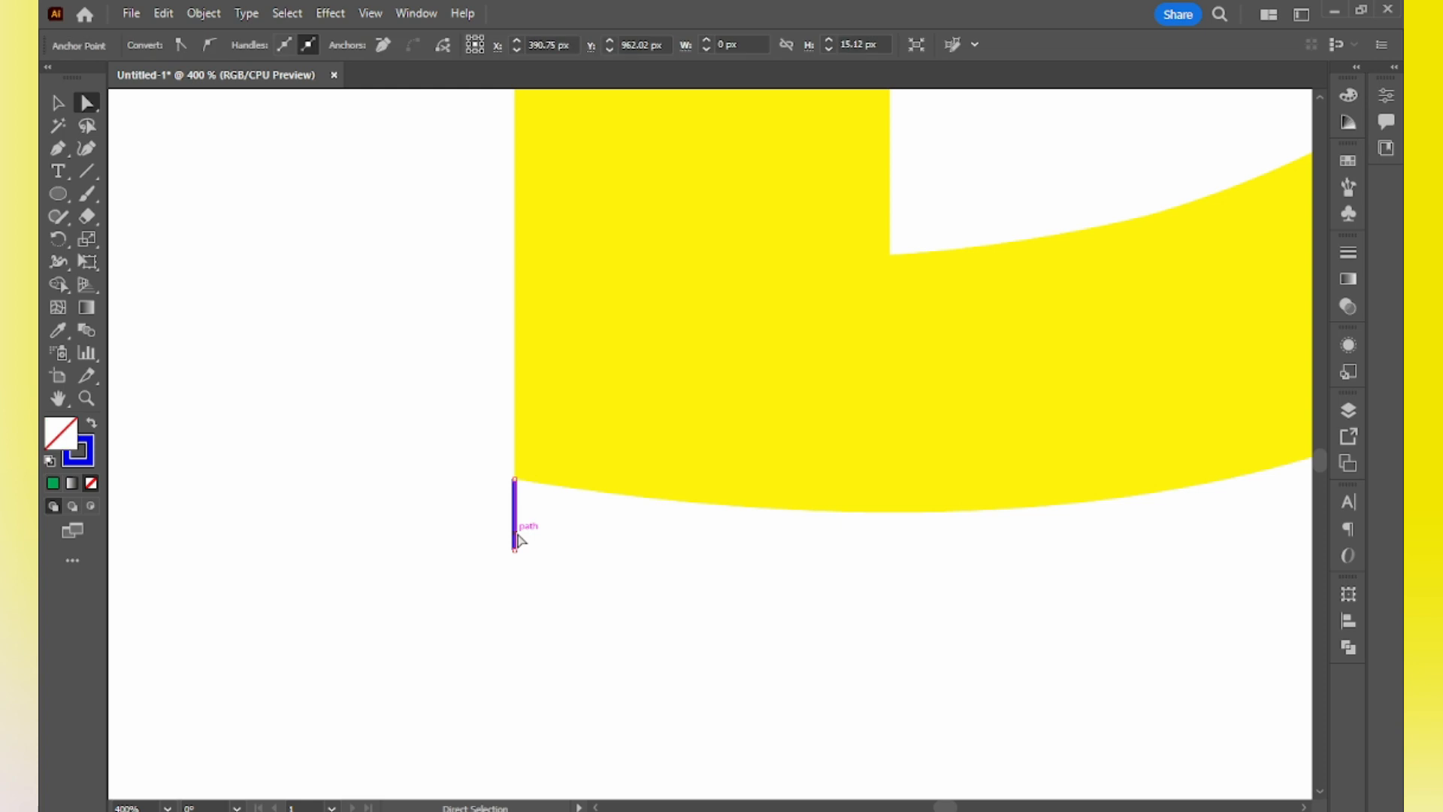
pyautogui.click(517, 487)
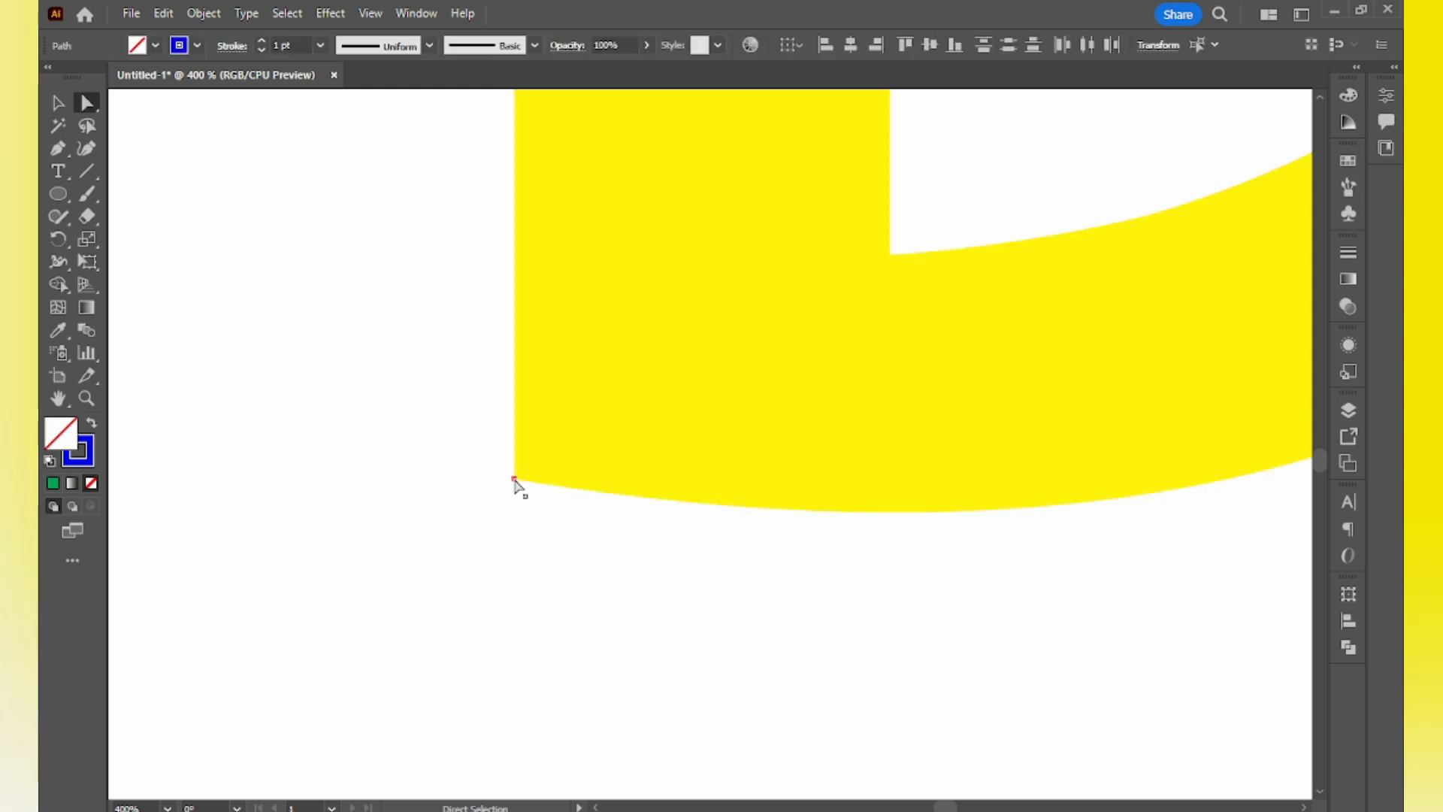
pyautogui.moveTo(550, 554); pyautogui.dragTo(480, 602)
pyautogui.moveTo(453, 503); pyautogui.dragTo(609, 624)
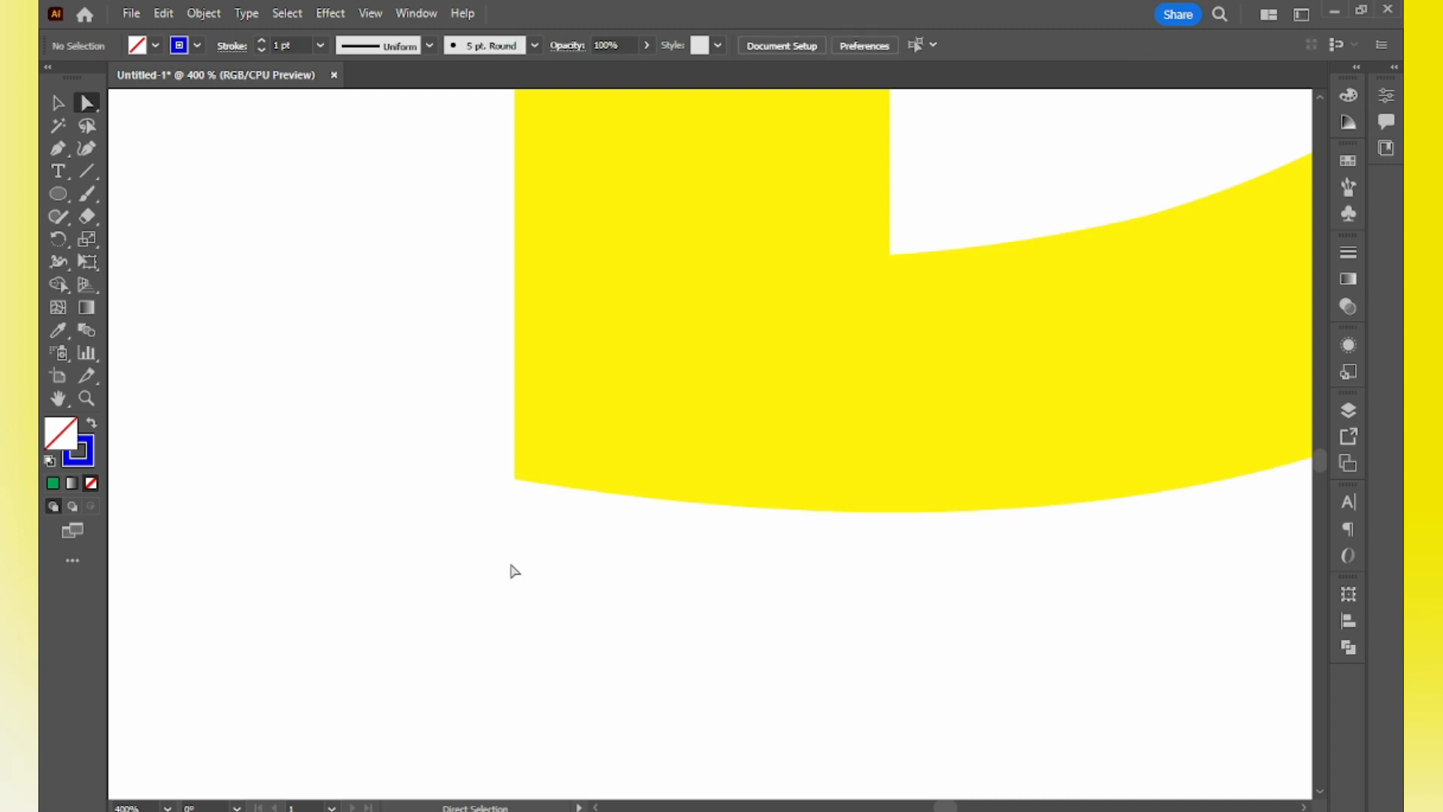
# Step: Group all the logo shapes and centre the group on the artboard
pyautogui.hotkey('ctrl', '0')
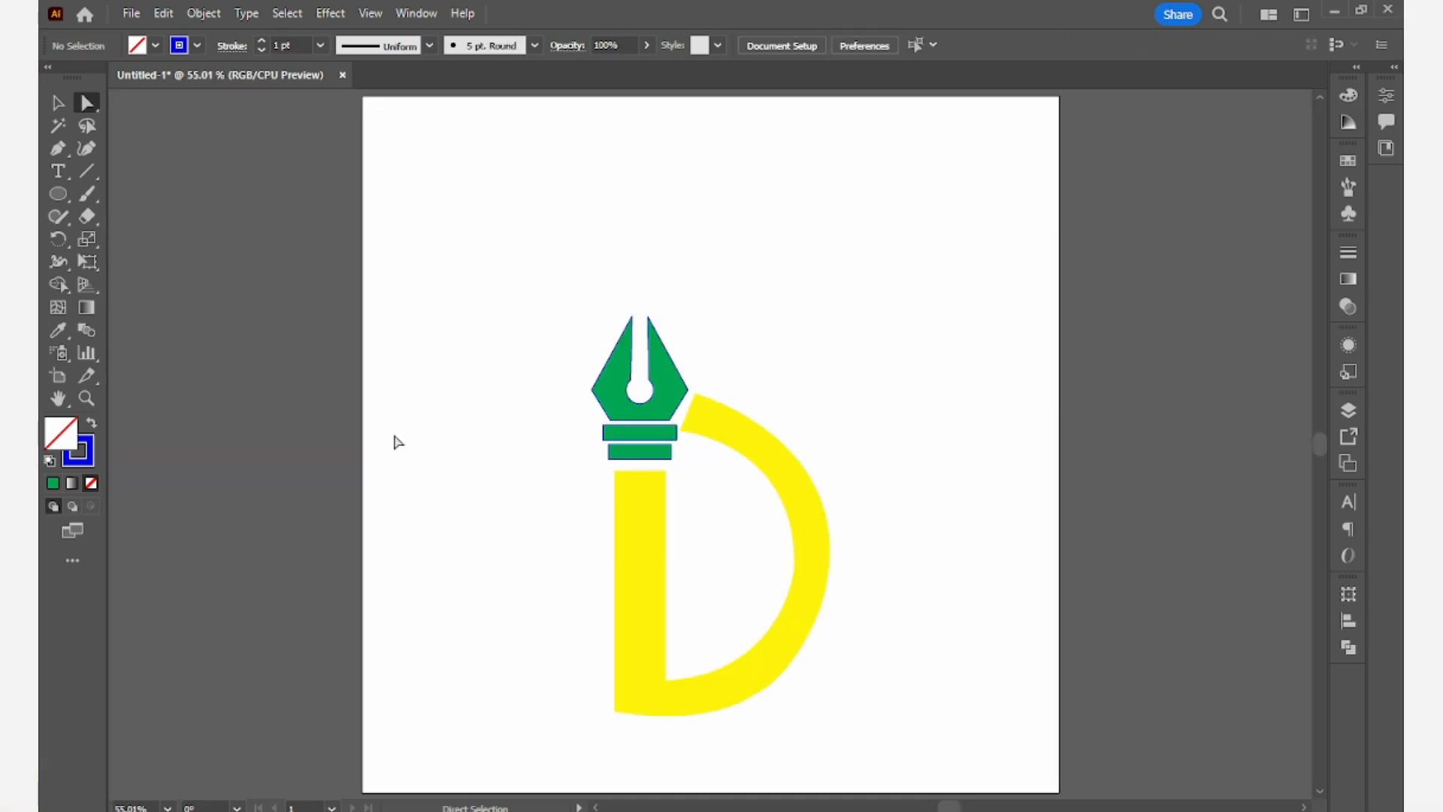
pyautogui.click(58, 103)
pyautogui.moveTo(493, 233); pyautogui.dragTo(880, 741)
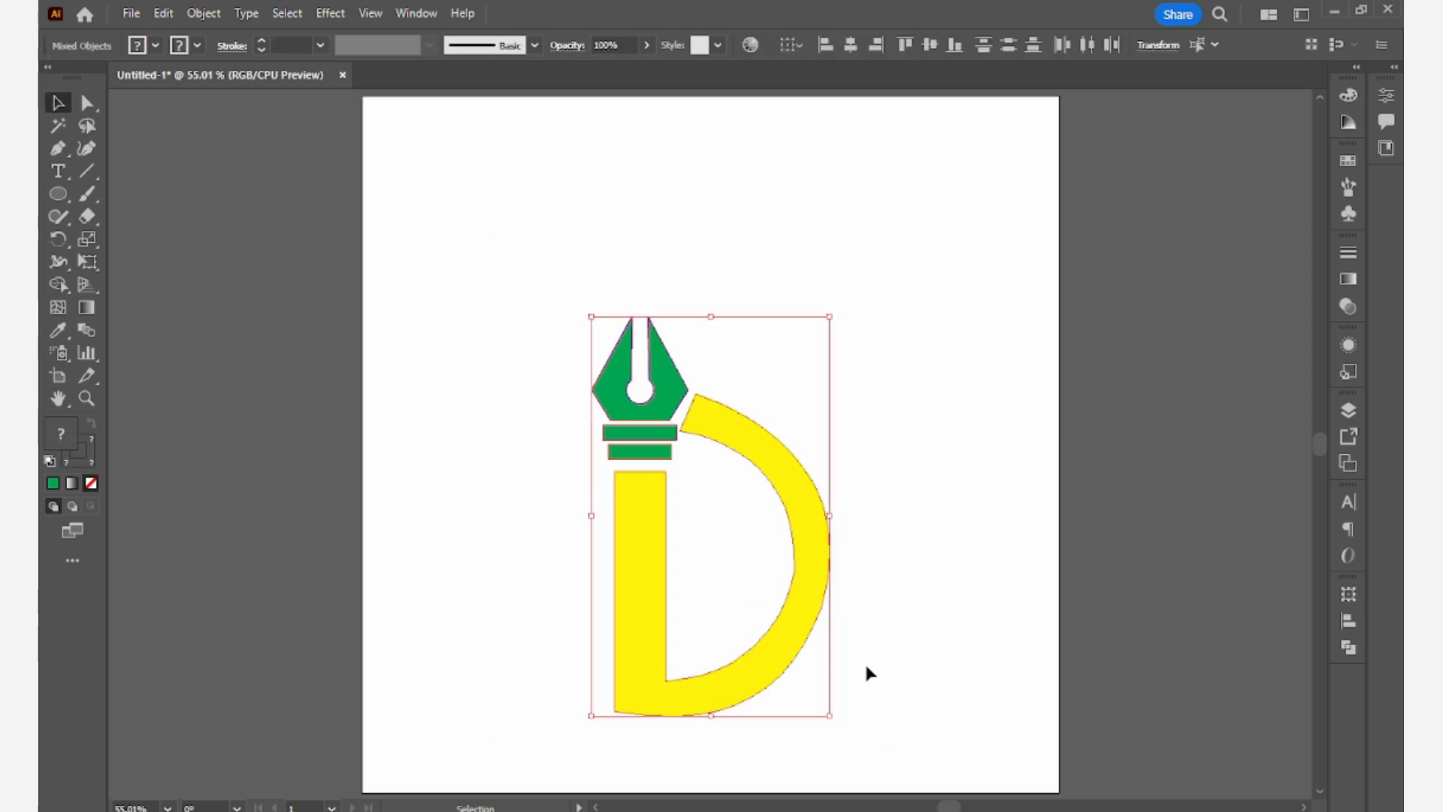
pyautogui.press('a')
pyautogui.press('v')
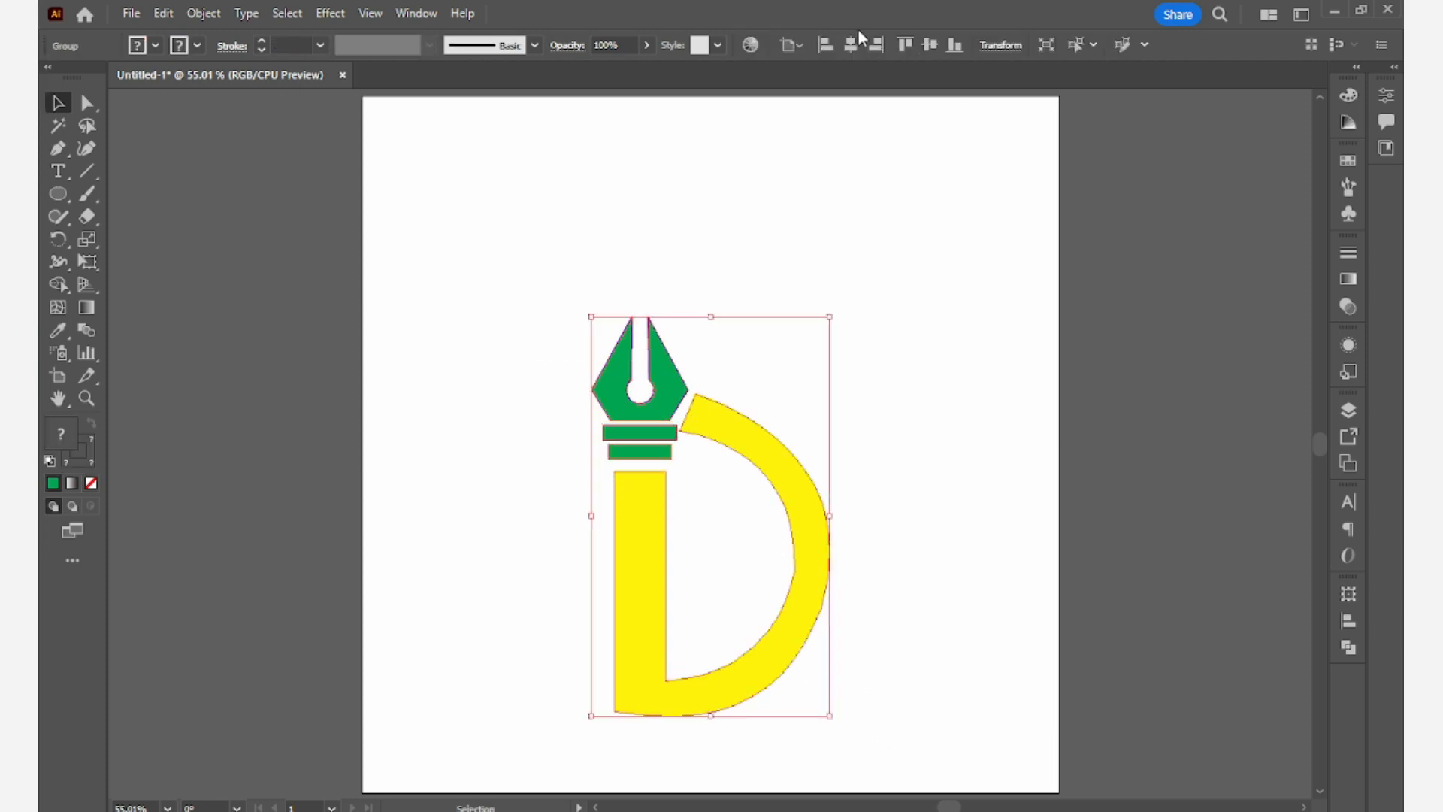
pyautogui.click(929, 44)
pyautogui.click(932, 290)
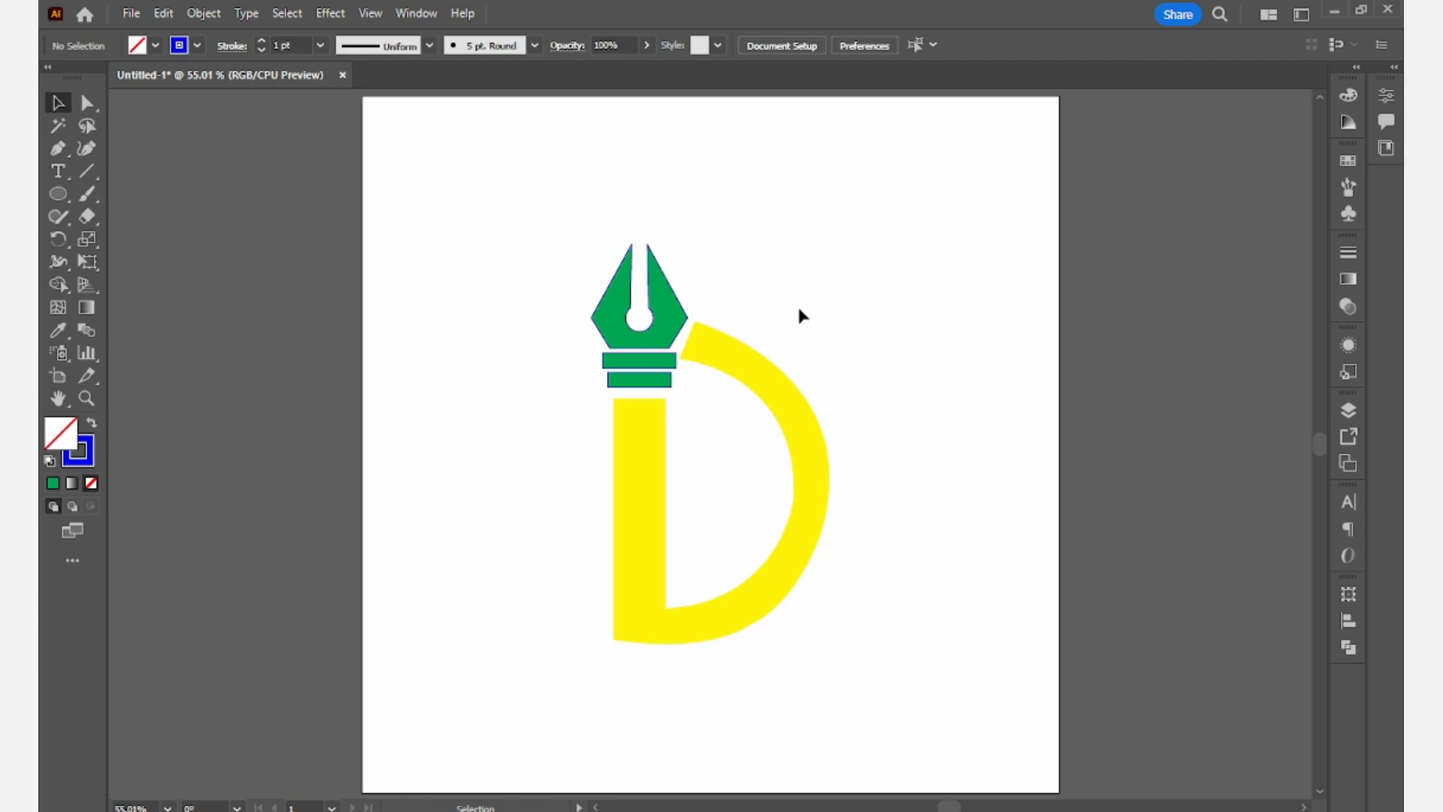
# Step: Refine the bowl's curves by adjusting individual anchor points and handles, and fill the whole logo with light blue
pyautogui.click(87, 103)
pyautogui.moveTo(791, 392)
pyautogui.mouseDown()
pyautogui.moveTo(724, 437)
pyautogui.moveTo(795, 380)
pyautogui.mouseUp()
pyautogui.click(754, 436)
pyautogui.moveTo(793, 497); pyautogui.dragTo(794, 497)
pyautogui.moveTo(787, 578); pyautogui.dragTo(780, 570)
pyautogui.click(827, 542)
pyautogui.click(820, 536)
pyautogui.moveTo(870, 369); pyautogui.dragTo(870, 371)
pyautogui.moveTo(796, 603); pyautogui.dragTo(802, 605)
pyautogui.click(872, 552)
pyautogui.click(794, 496)
pyautogui.moveTo(773, 494); pyautogui.dragTo(657, 483)
pyautogui.click(871, 477)
pyautogui.click(793, 479)
pyautogui.click(864, 553)
pyautogui.click(815, 558)
pyautogui.moveTo(841, 541); pyautogui.dragTo(840, 539)
pyautogui.click(856, 333)
pyautogui.click(756, 364)
pyautogui.click(155, 45)
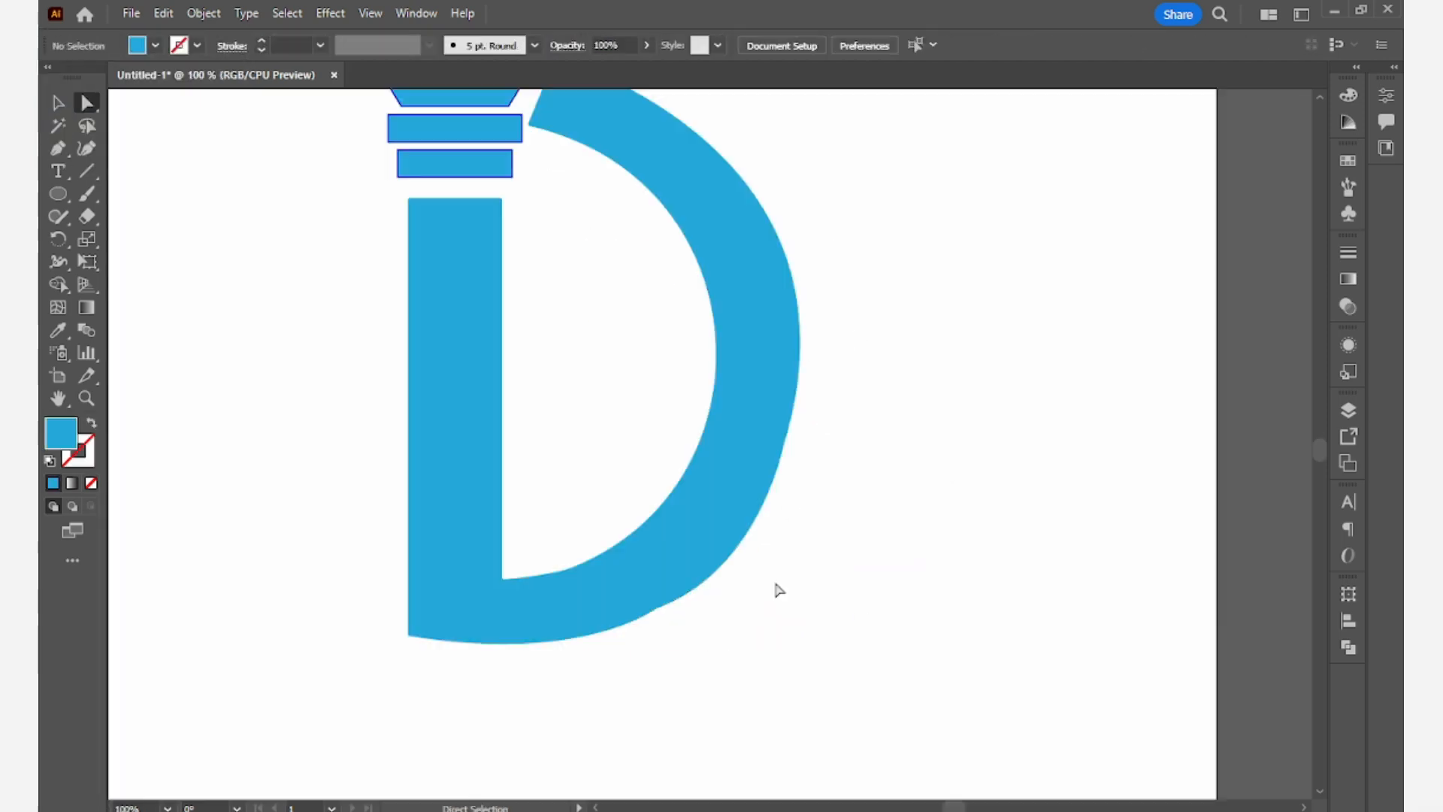
# Step: Remove the redundant anchor points at the small kink on the bowl's lower outer edge with the Pen tool
pyautogui.moveTo(807, 623); pyautogui.dragTo(592, 688)
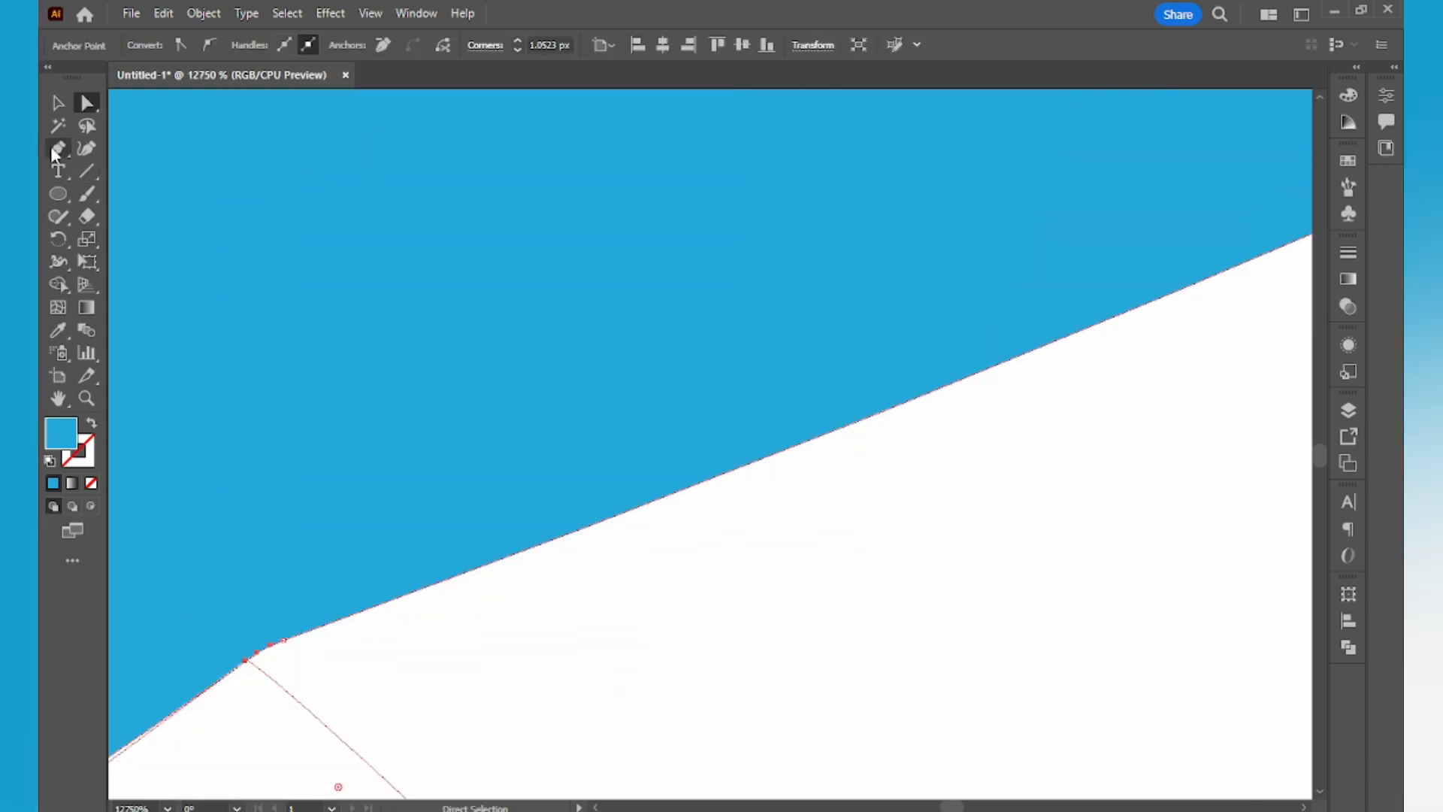
pyautogui.click(56, 149)
pyautogui.click(282, 640)
pyautogui.click(245, 662)
pyautogui.scroll(-6, 323, 663)
pyautogui.click(87, 103)
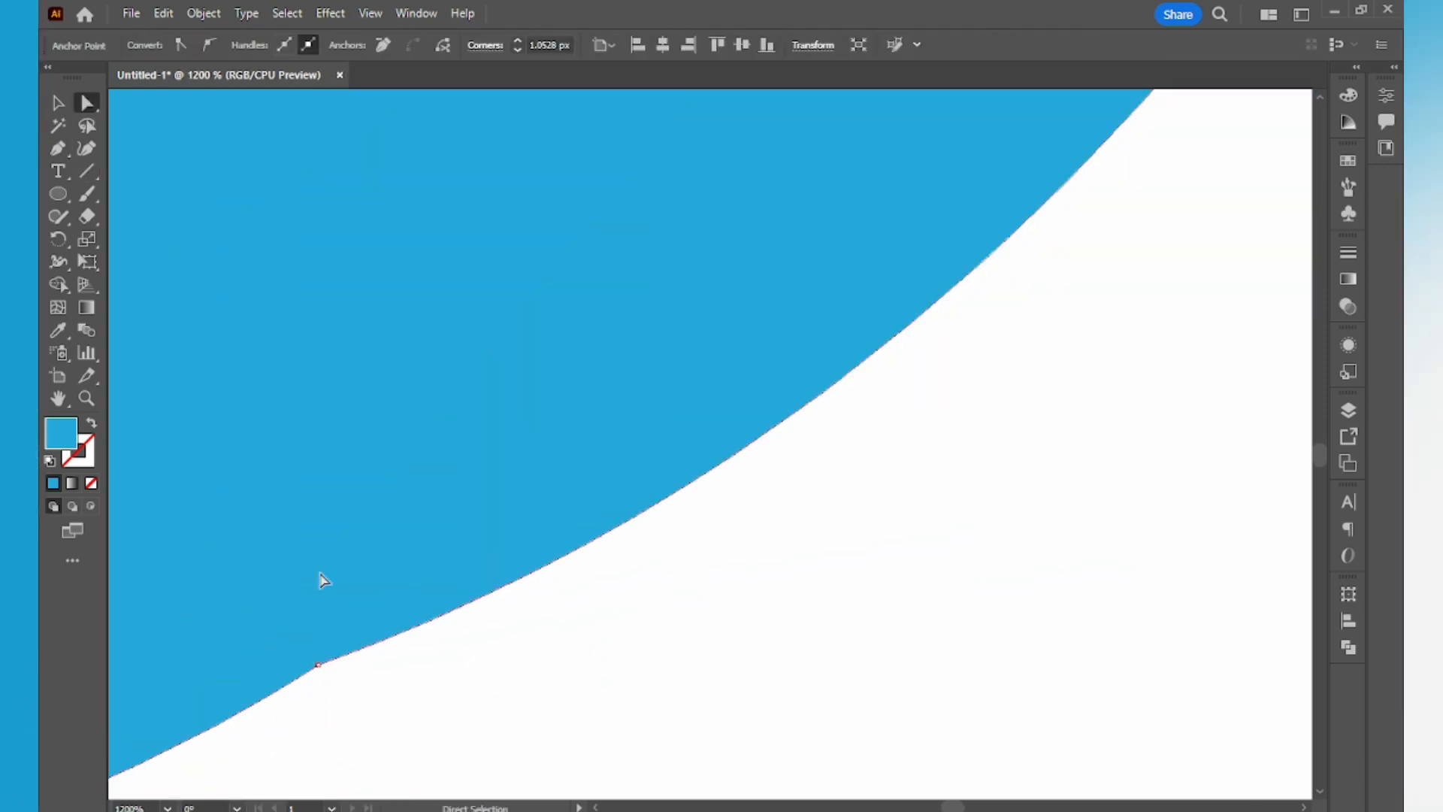
# Step: Smooth the bowl's lower outer edge by adjusting the handles of the kink anchor and the stem's lower left corner
pyautogui.scroll(-7, 591, 590)
pyautogui.moveTo(567, 596); pyautogui.dragTo(669, 555)
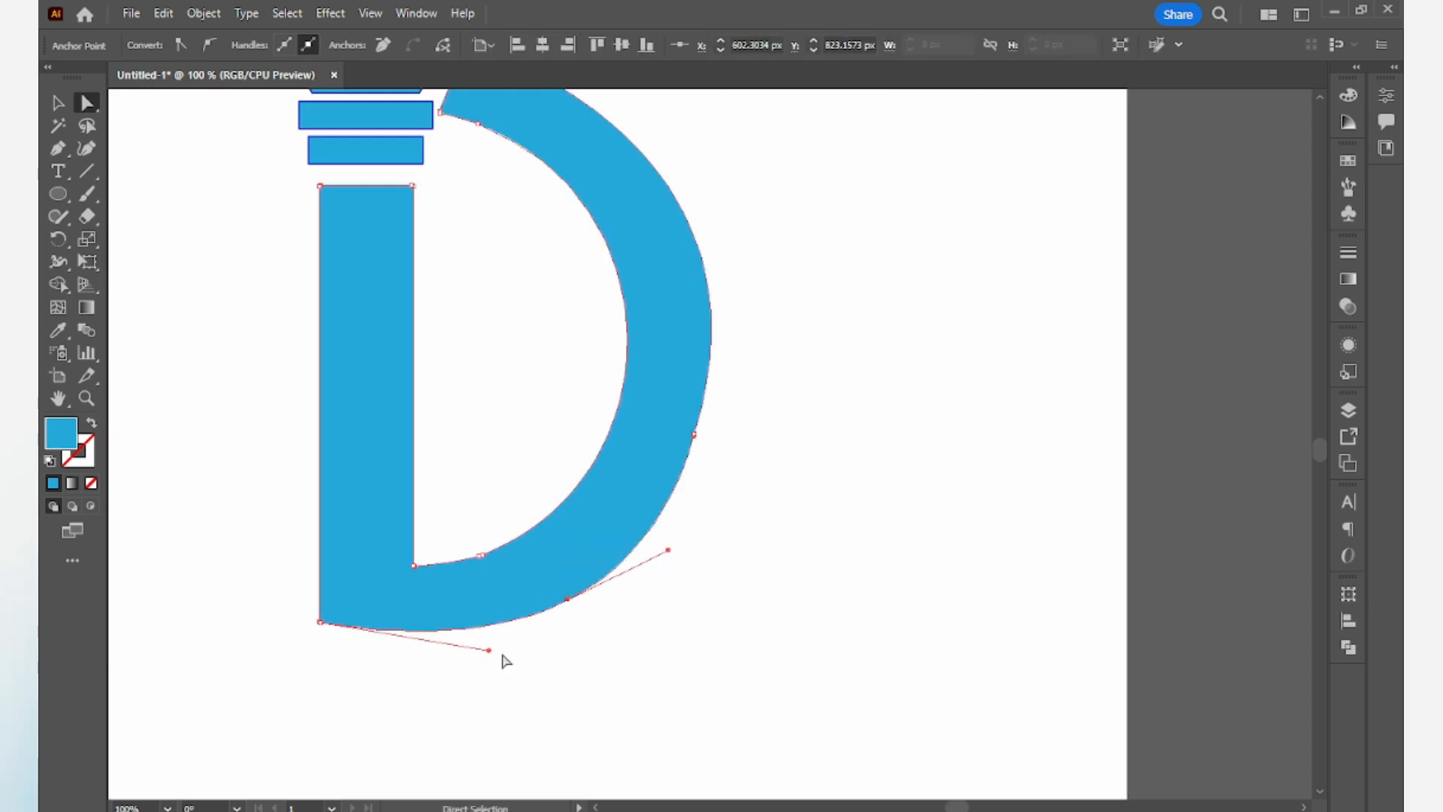
pyautogui.moveTo(490, 649); pyautogui.dragTo(518, 664)
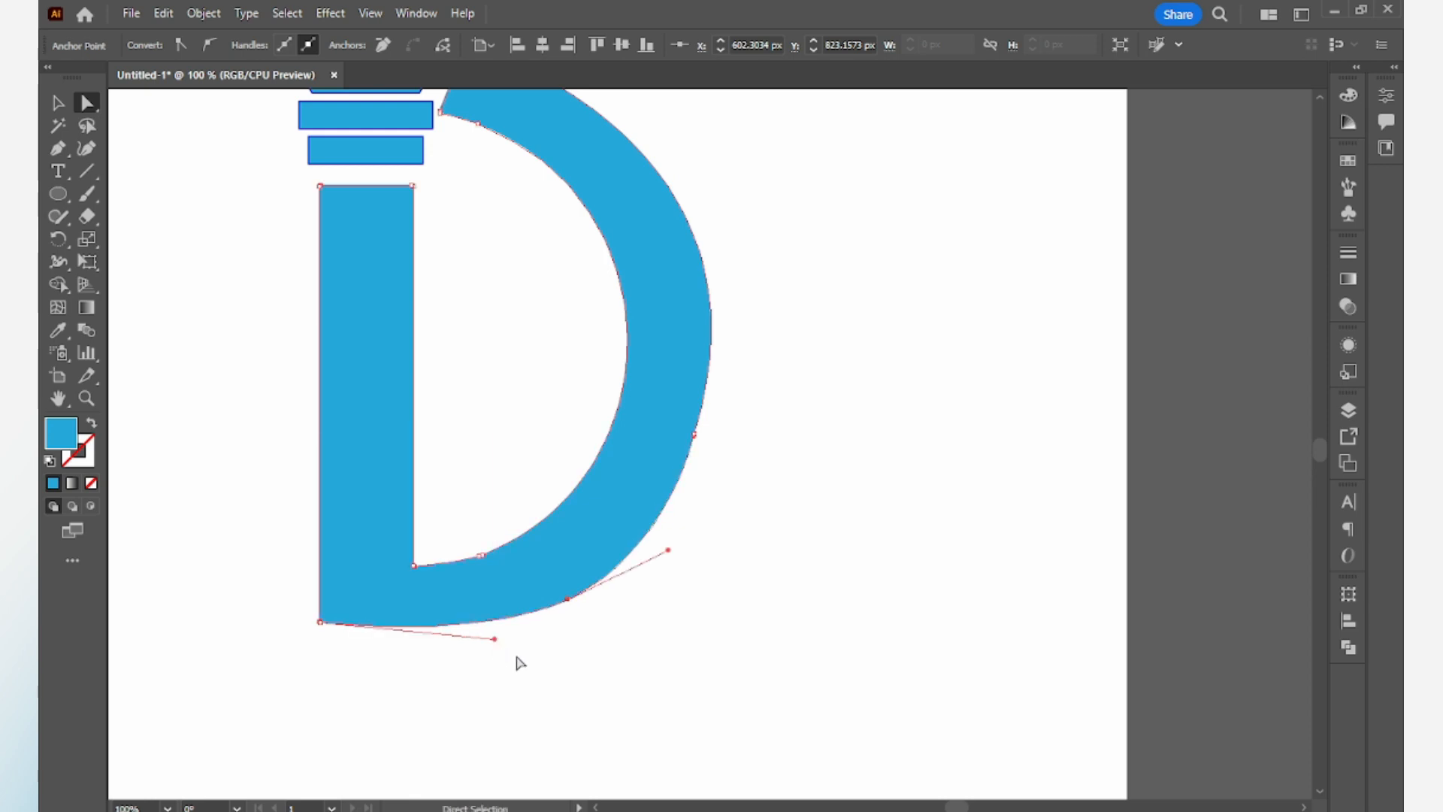
pyautogui.click(635, 666)
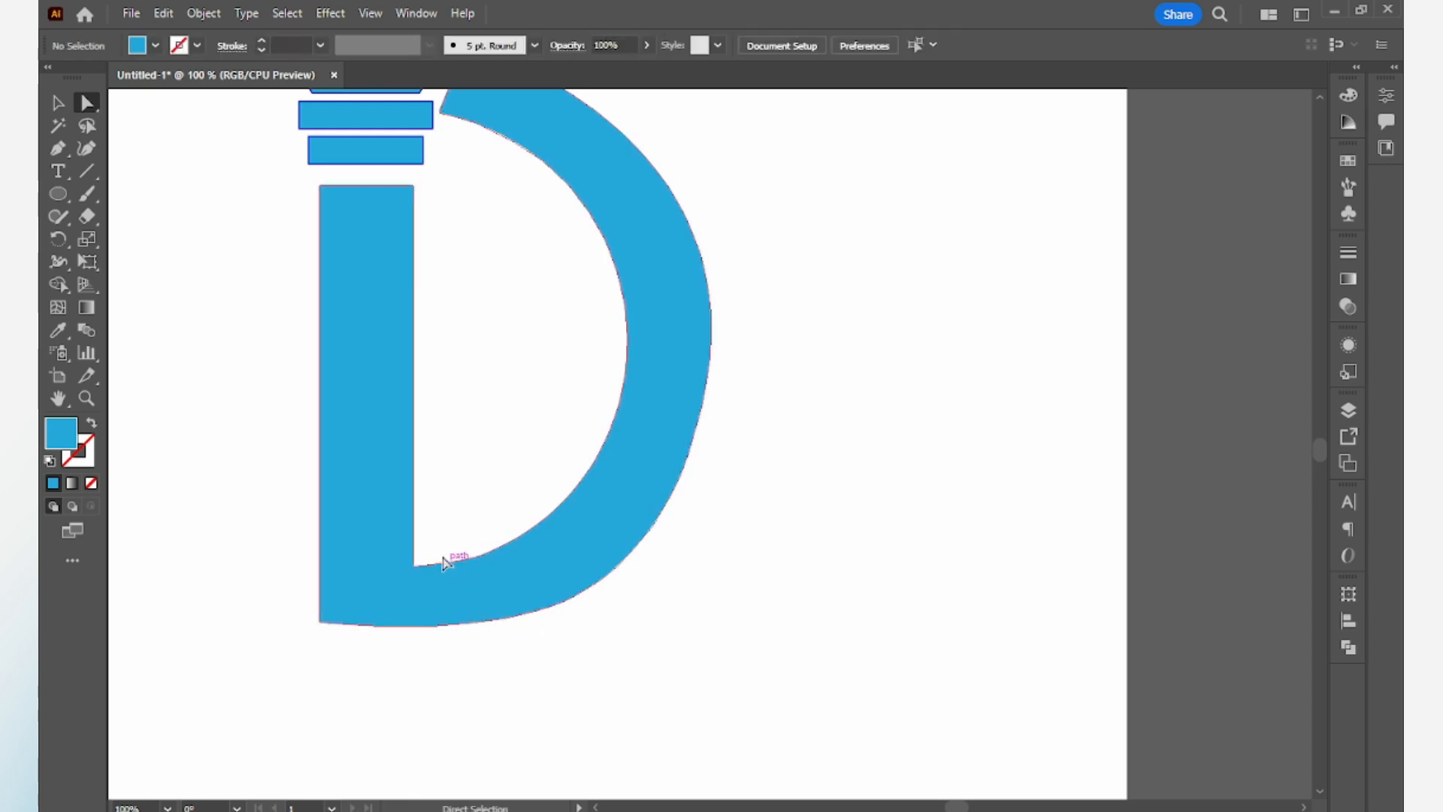
# Step: Round the inner corner where the stem meets the bottom of the bowl
pyautogui.moveTo(393, 554); pyautogui.dragTo(450, 533)
pyautogui.hotkey('ctrl', 'z')
pyautogui.click(681, 676)
pyautogui.click(634, 647)
# Step: Round both corners at the bowl's upper end beside the nib
pyautogui.moveTo(542, 404); pyautogui.dragTo(619, 577)
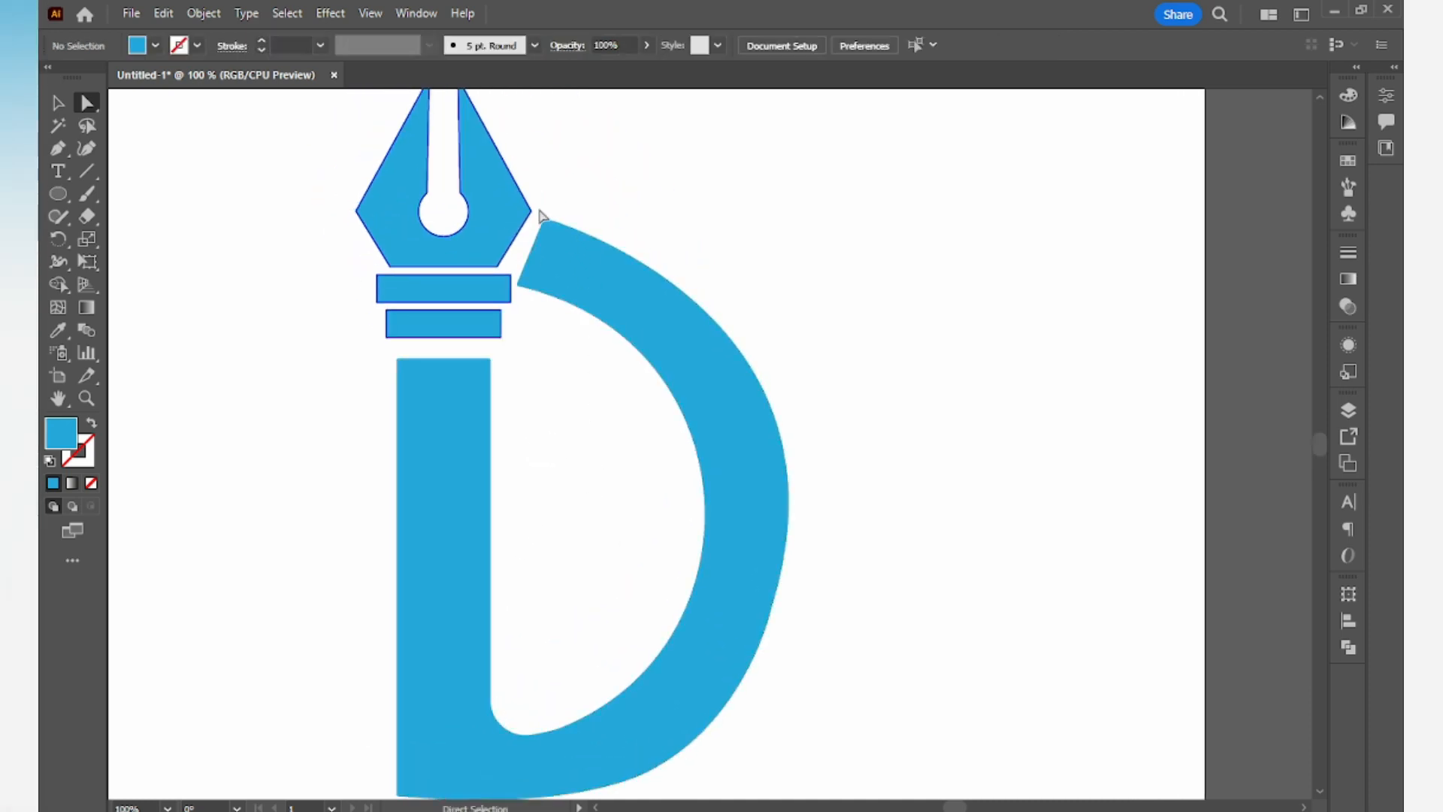
pyautogui.moveTo(523, 296); pyautogui.dragTo(560, 288)
pyautogui.moveTo(560, 204); pyautogui.dragTo(559, 248)
pyautogui.click(563, 438)
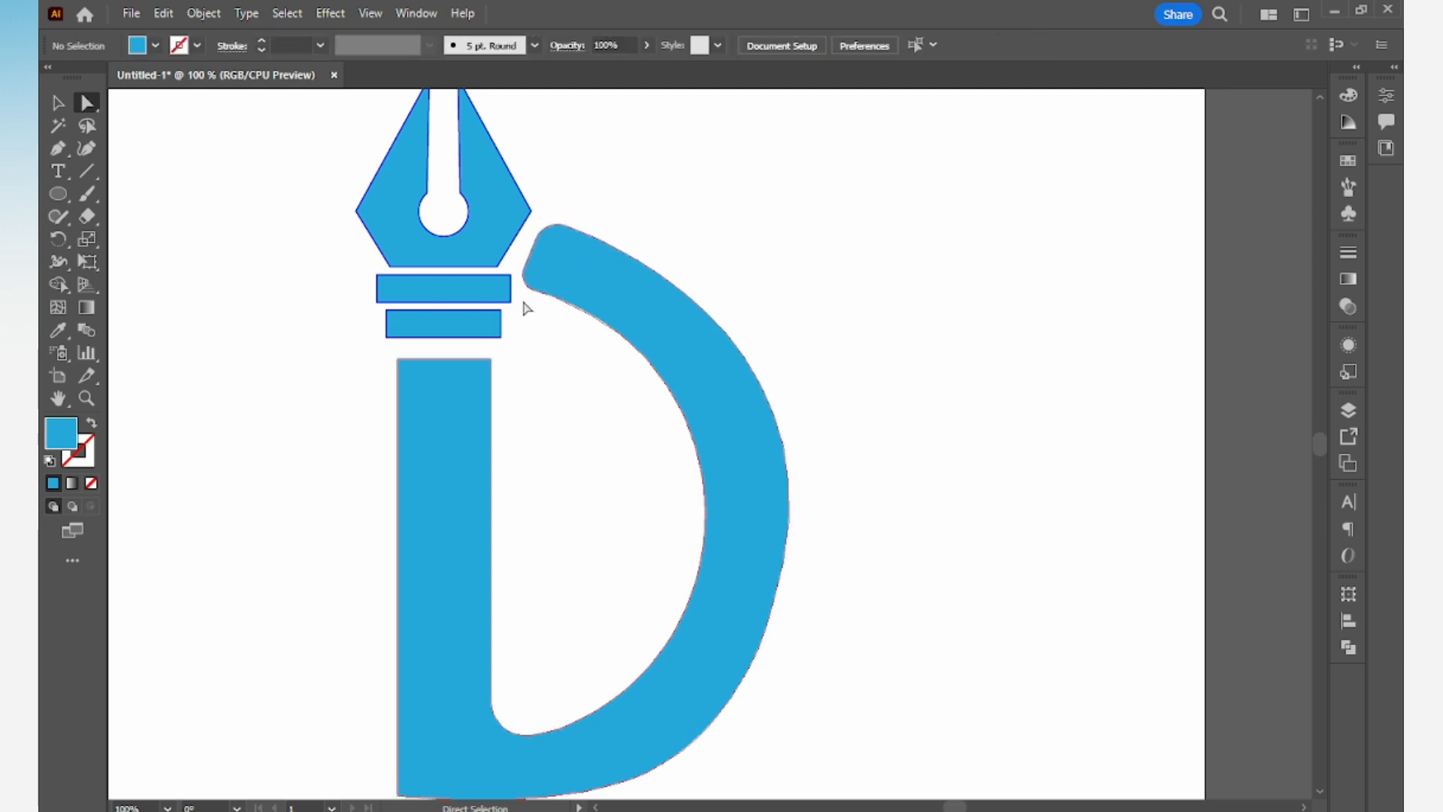
# Step: Tighten the rounding of the bowl's upper outer corner beside the nib to a radius of about 14.7 px
pyautogui.click(555, 226)
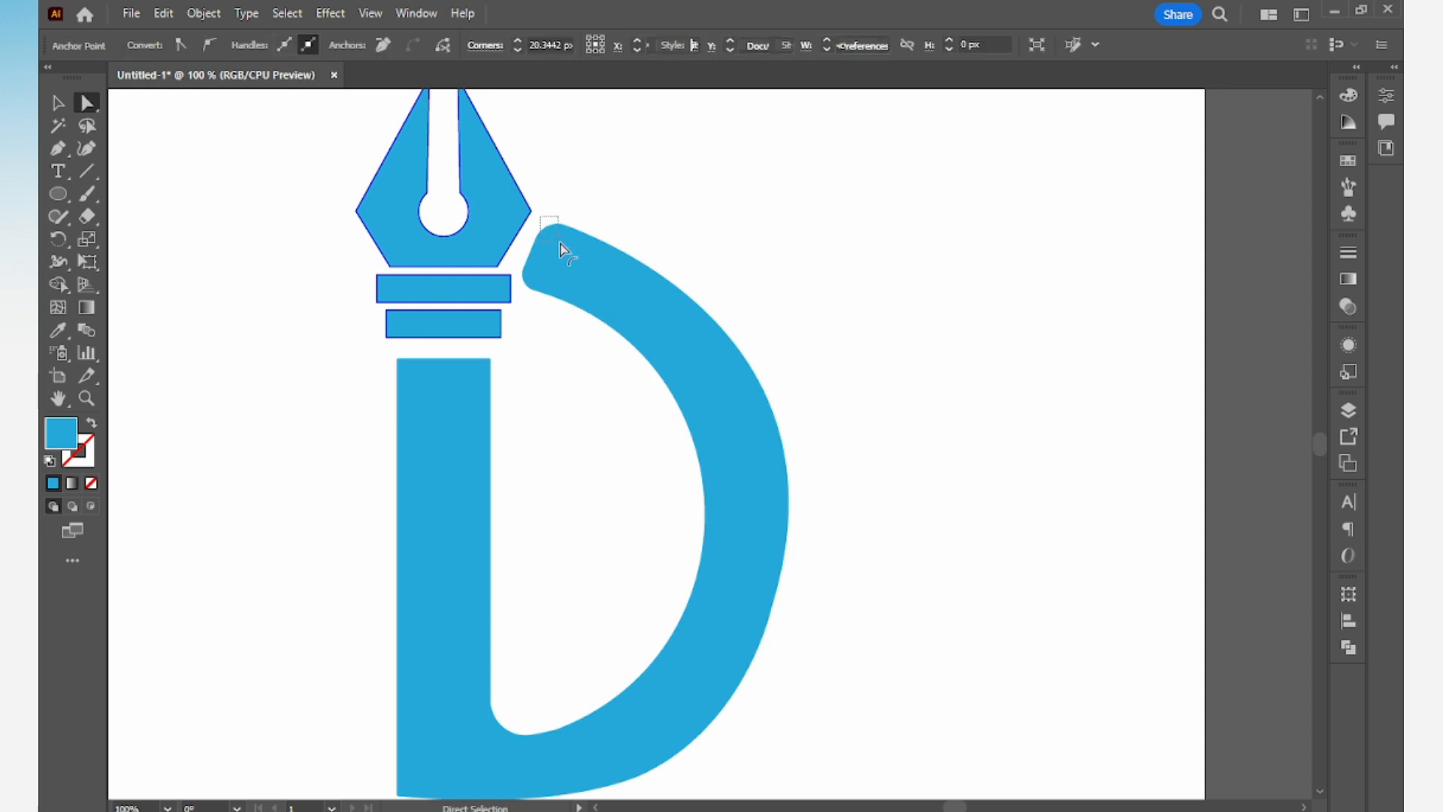
pyautogui.moveTo(558, 246); pyautogui.dragTo(553, 239)
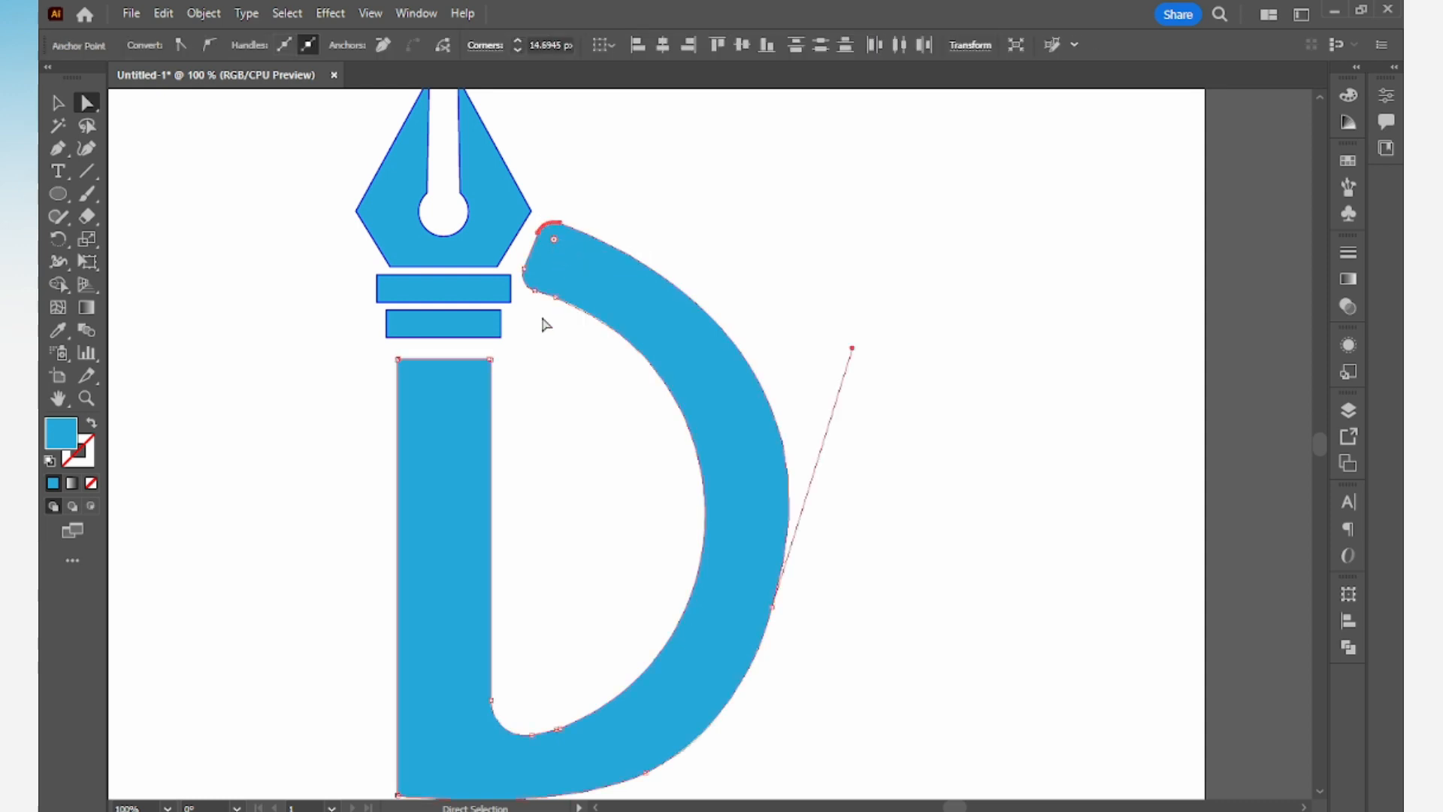
pyautogui.click(544, 366)
# Step: Round both corners at the upper end of the D's vertical stem
pyautogui.moveTo(506, 349); pyautogui.dragTo(472, 371)
pyautogui.moveTo(386, 349); pyautogui.dragTo(478, 392)
pyautogui.click(564, 406)
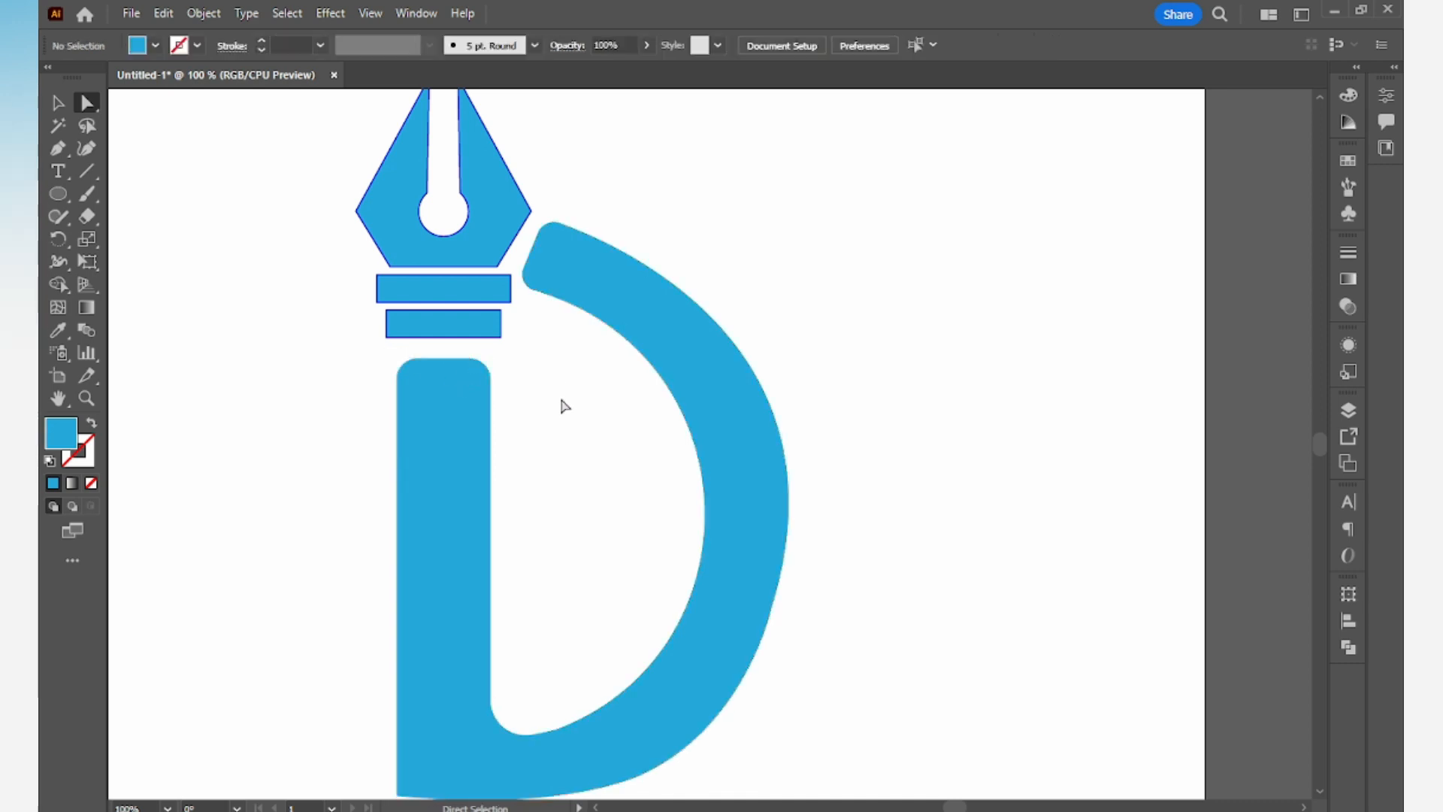
# Step: Fully round the ends of both collar bars below the nib, with a corner radius of about 11.4 px
pyautogui.scroll(-2, 734, 412)
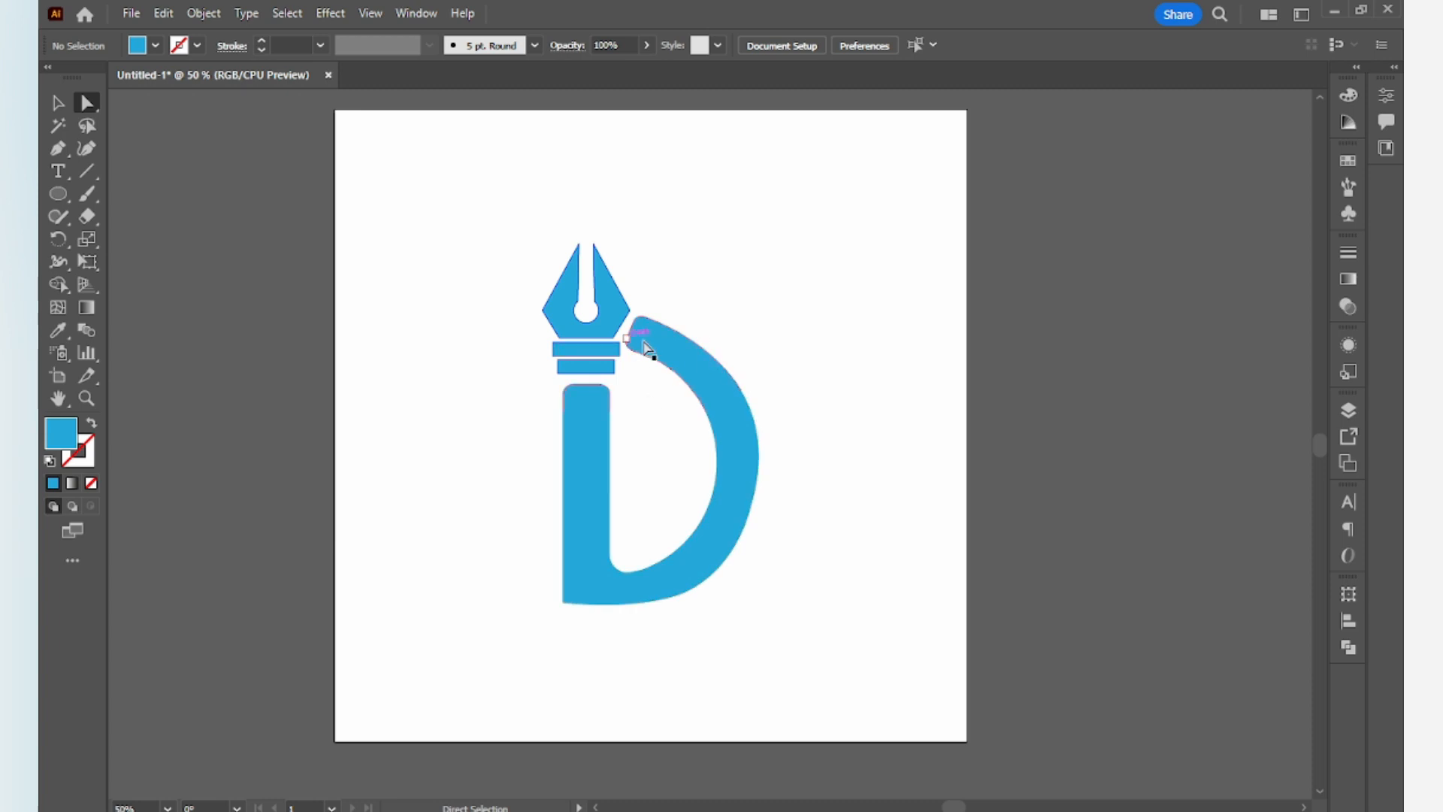
pyautogui.scroll(3, 635, 429)
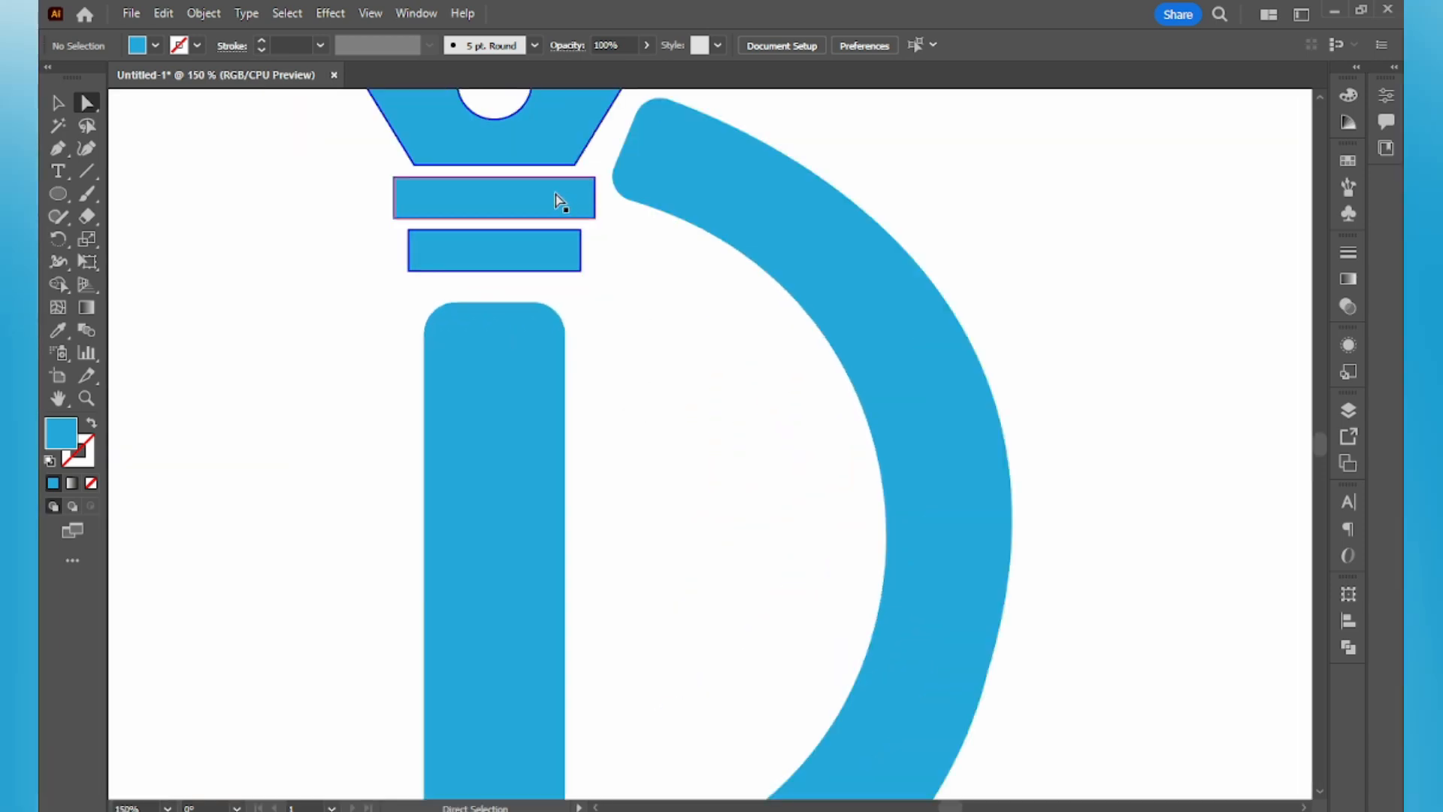
pyautogui.moveTo(345, 178); pyautogui.dragTo(500, 278)
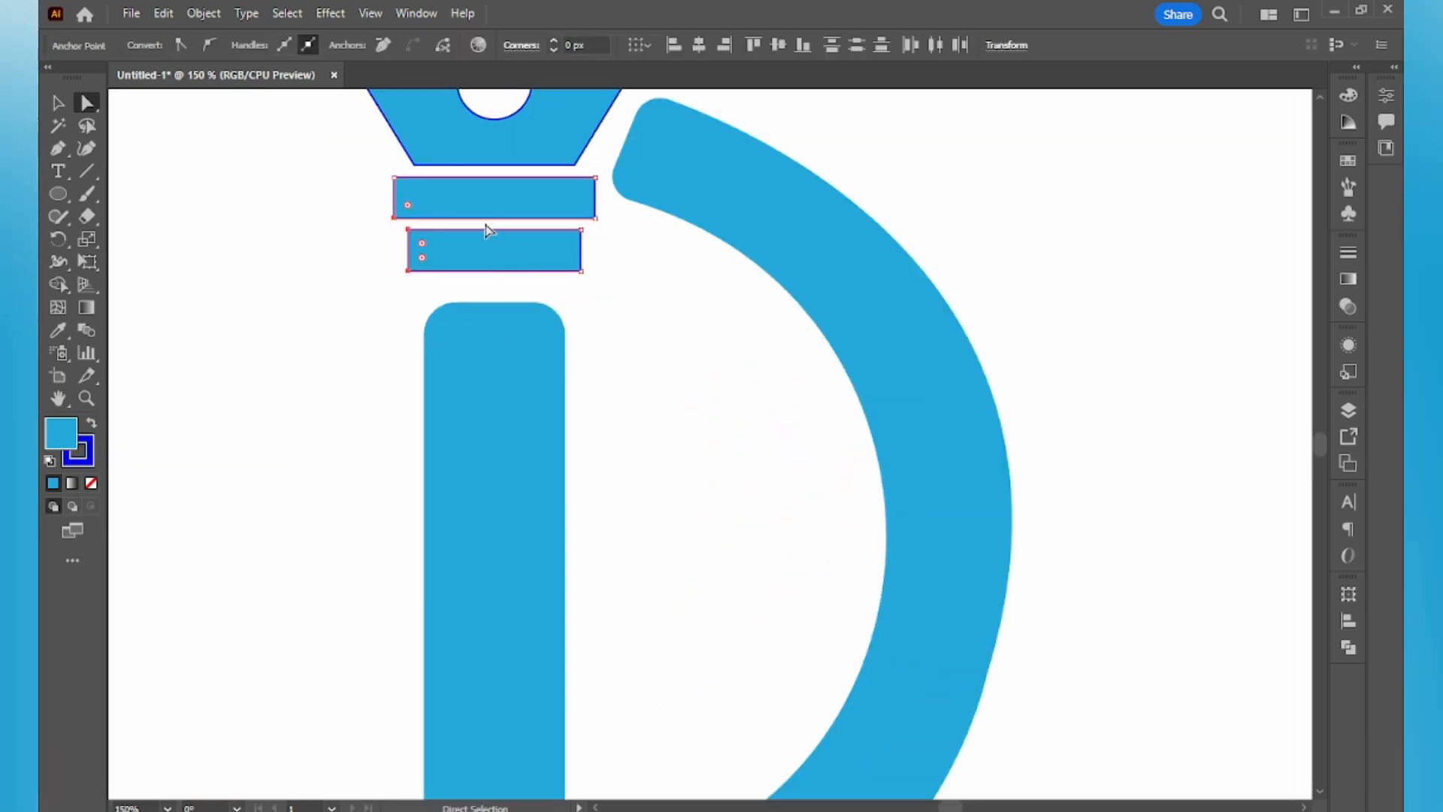
pyautogui.click(383, 179)
pyautogui.moveTo(384, 172); pyautogui.dragTo(532, 265)
pyautogui.click(385, 177)
pyautogui.moveTo(385, 177); pyautogui.dragTo(573, 200)
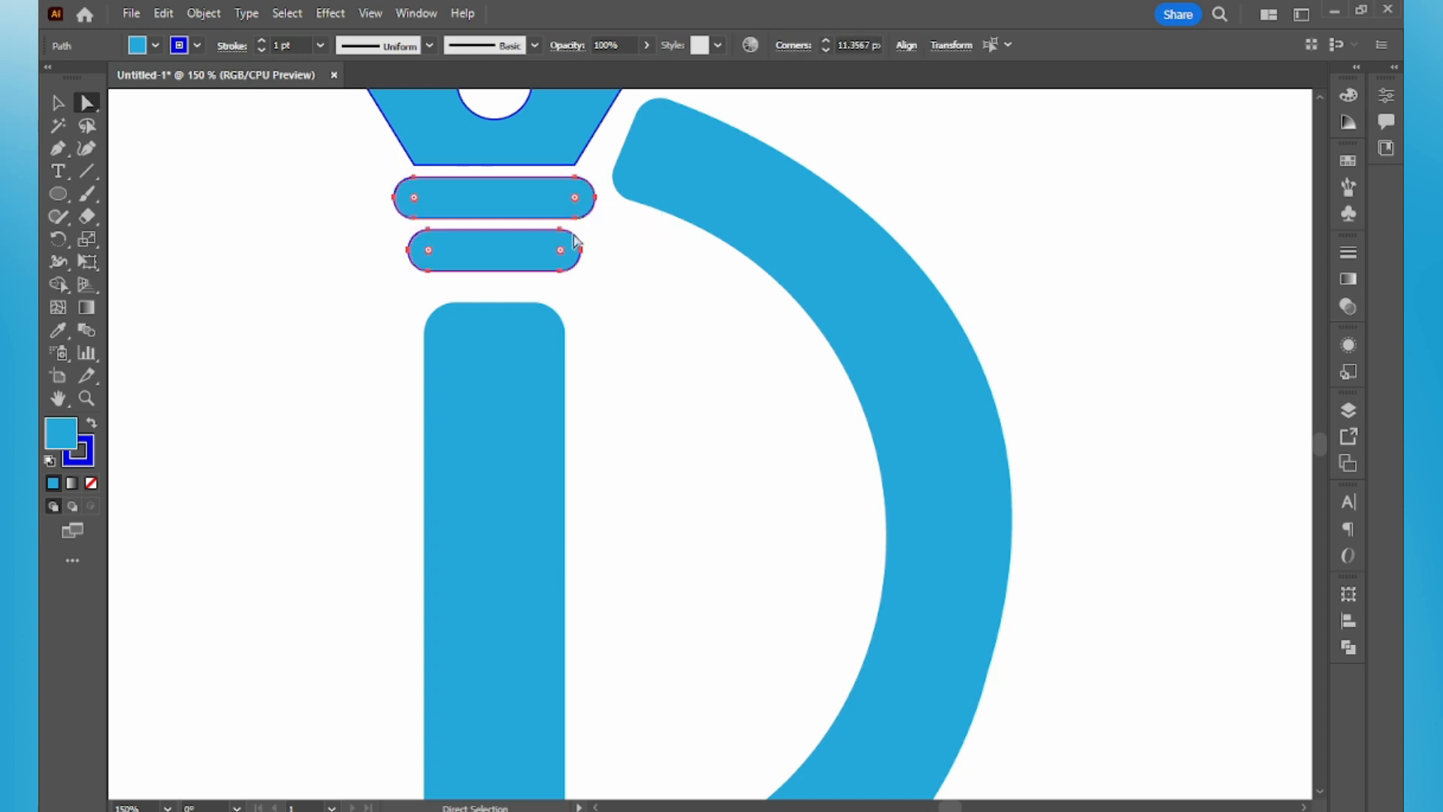
pyautogui.click(651, 339)
pyautogui.hotkey('ctrl', '-')
pyautogui.hotkey('ctrl', '-')
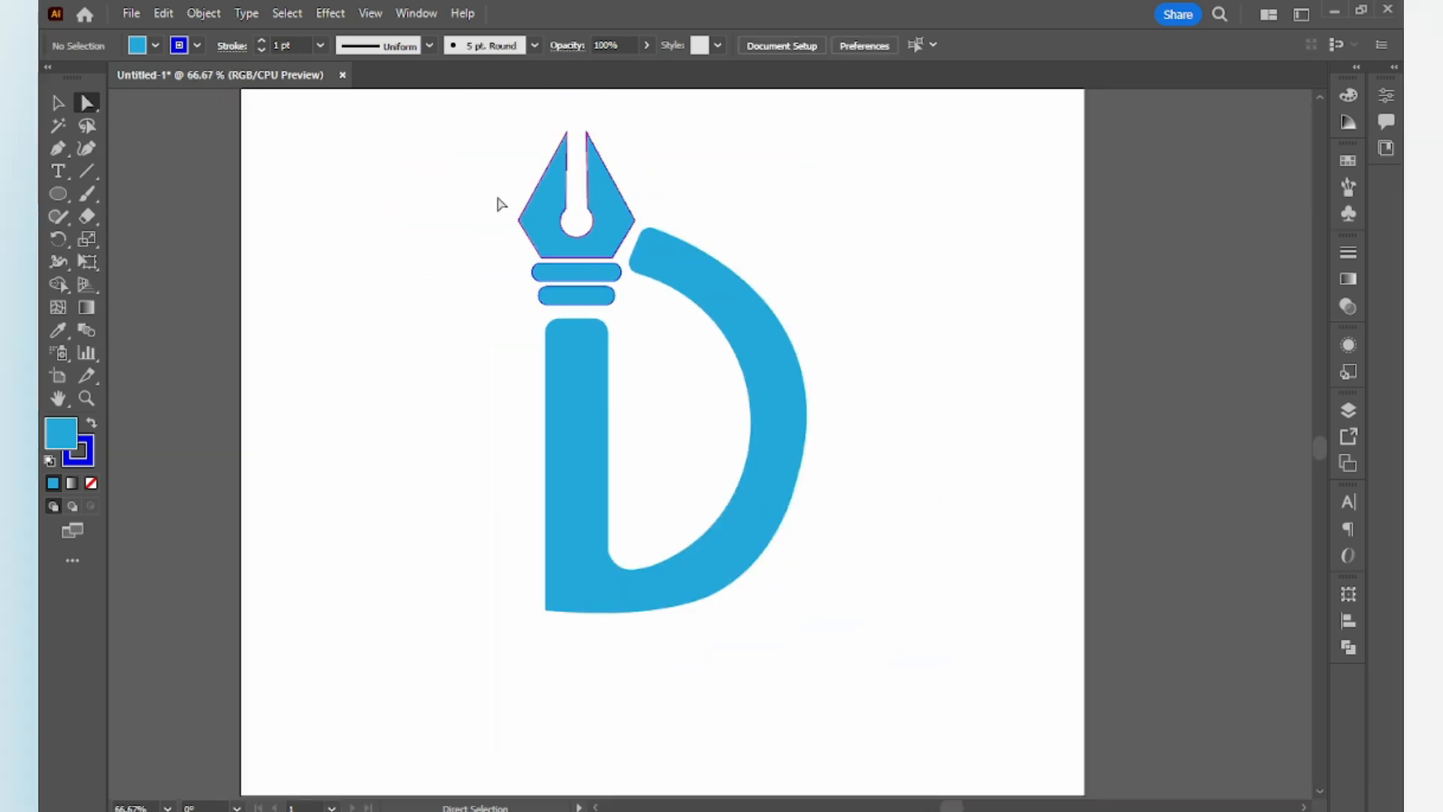
# Step: Ungroup the whole logo so that its parts can be selected individually
pyautogui.moveTo(500, 143); pyautogui.dragTo(597, 316)
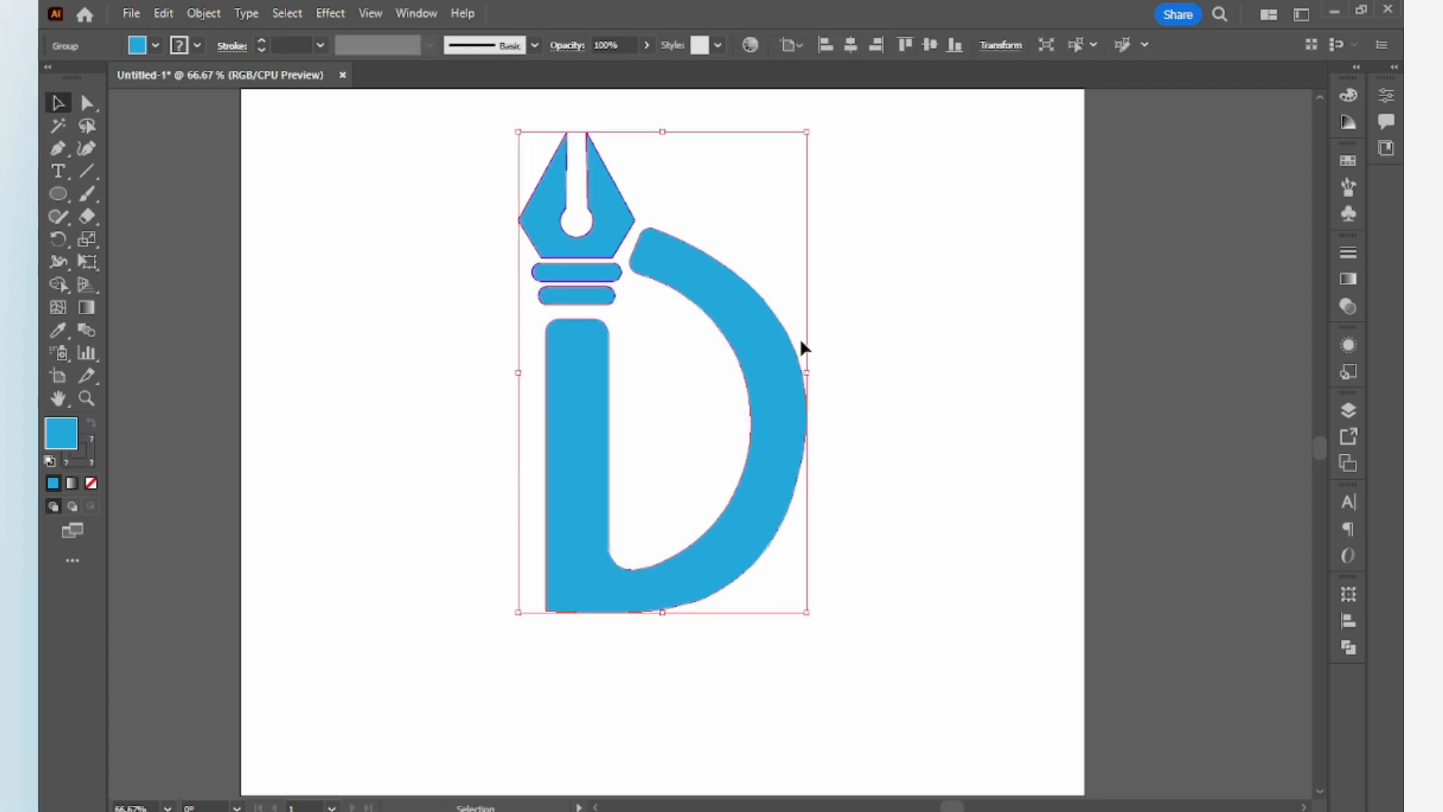
pyautogui.rightClick(725, 346)
pyautogui.click(781, 594)
pyautogui.click(922, 257)
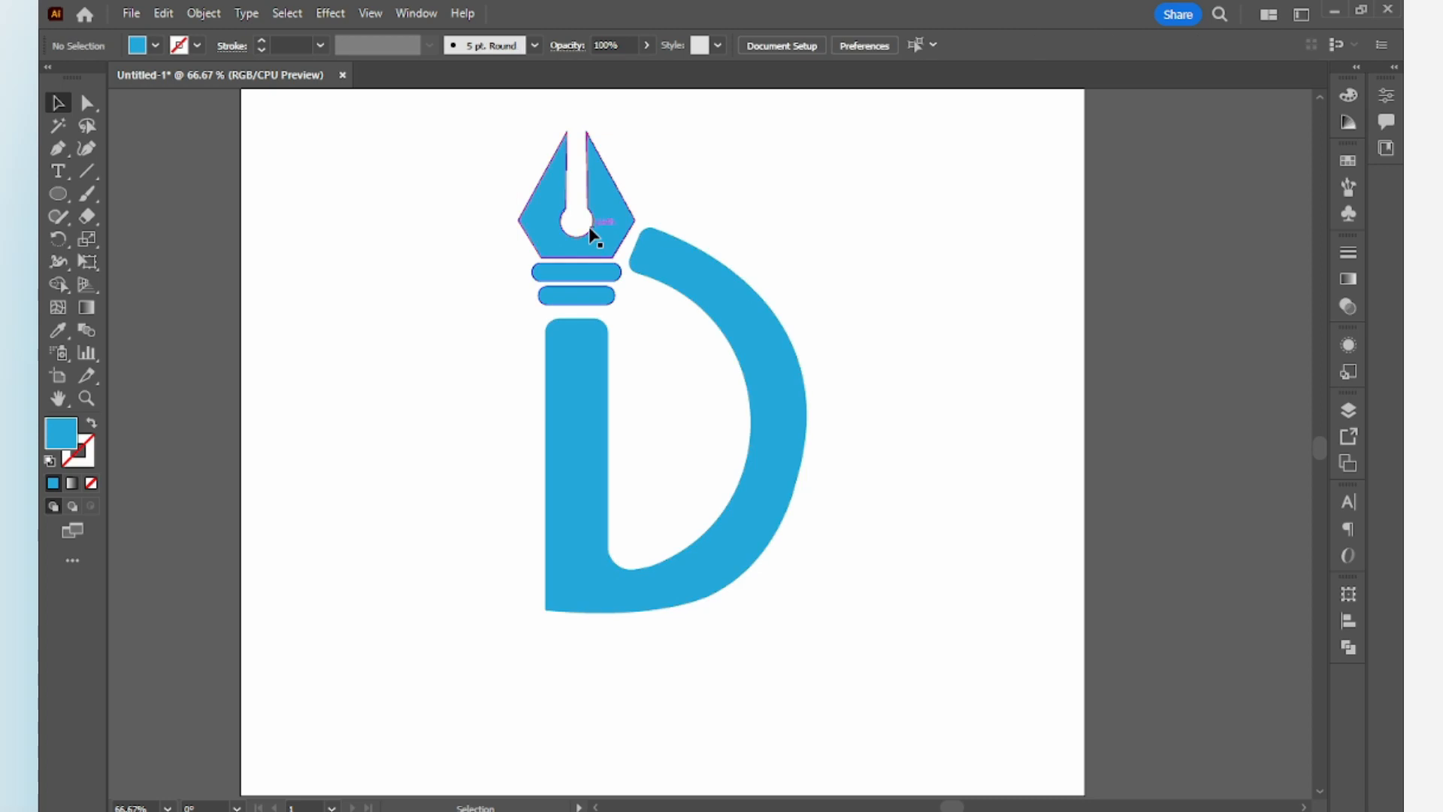
# Step: Move the nib and its two collar bars together slightly down toward the stem
pyautogui.moveTo(522, 237); pyautogui.dragTo(572, 312)
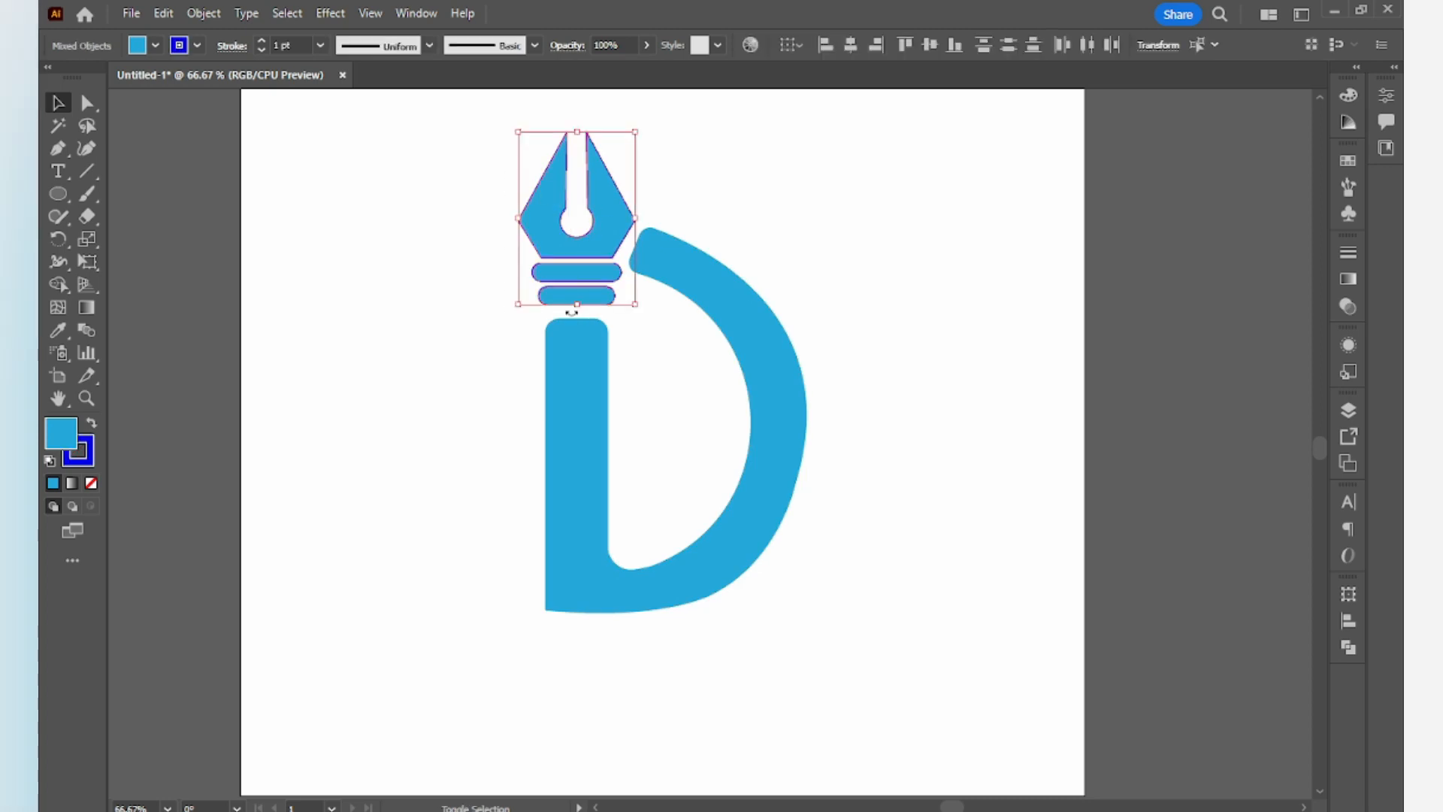
pyautogui.hotkey('shift', 'Down')
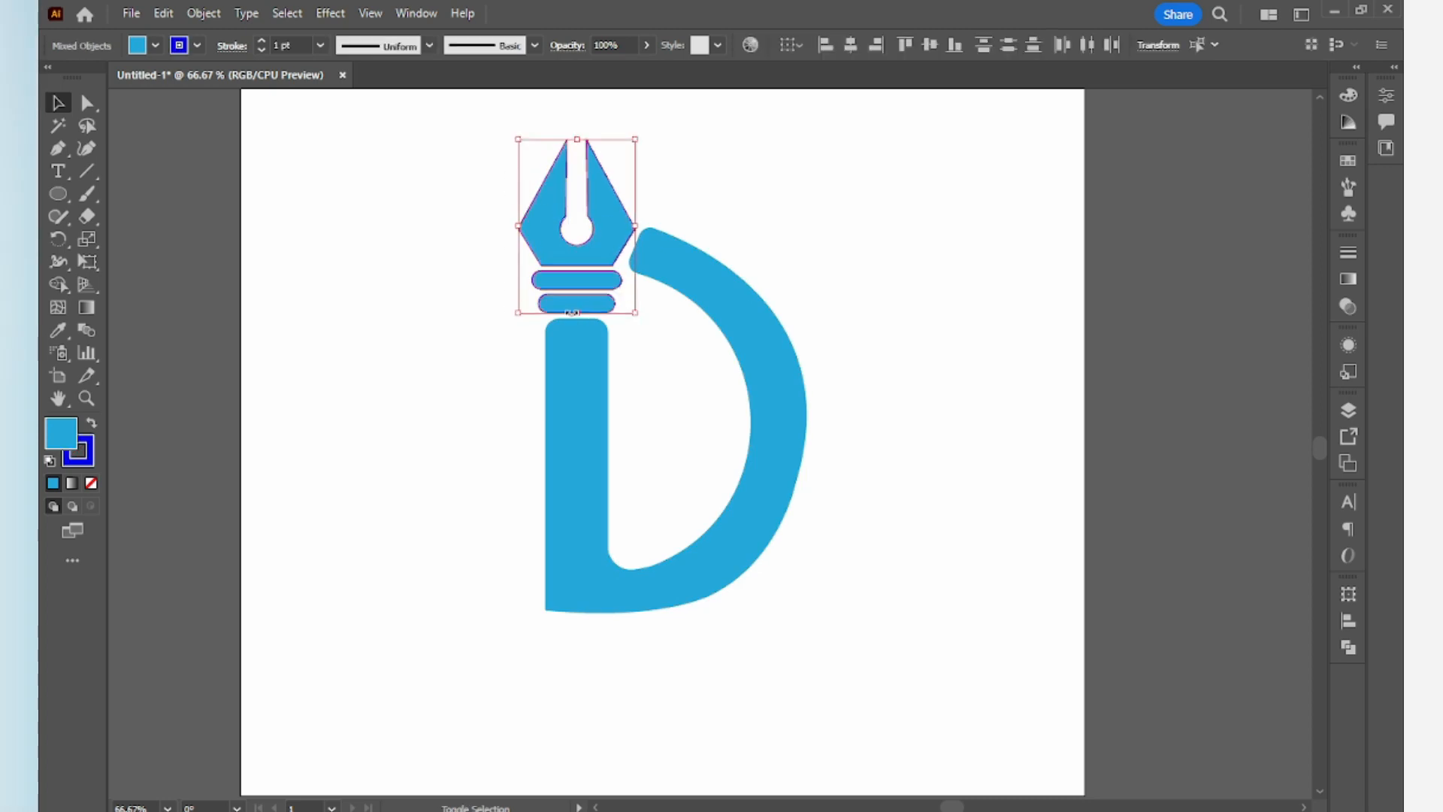
pyautogui.click(799, 277)
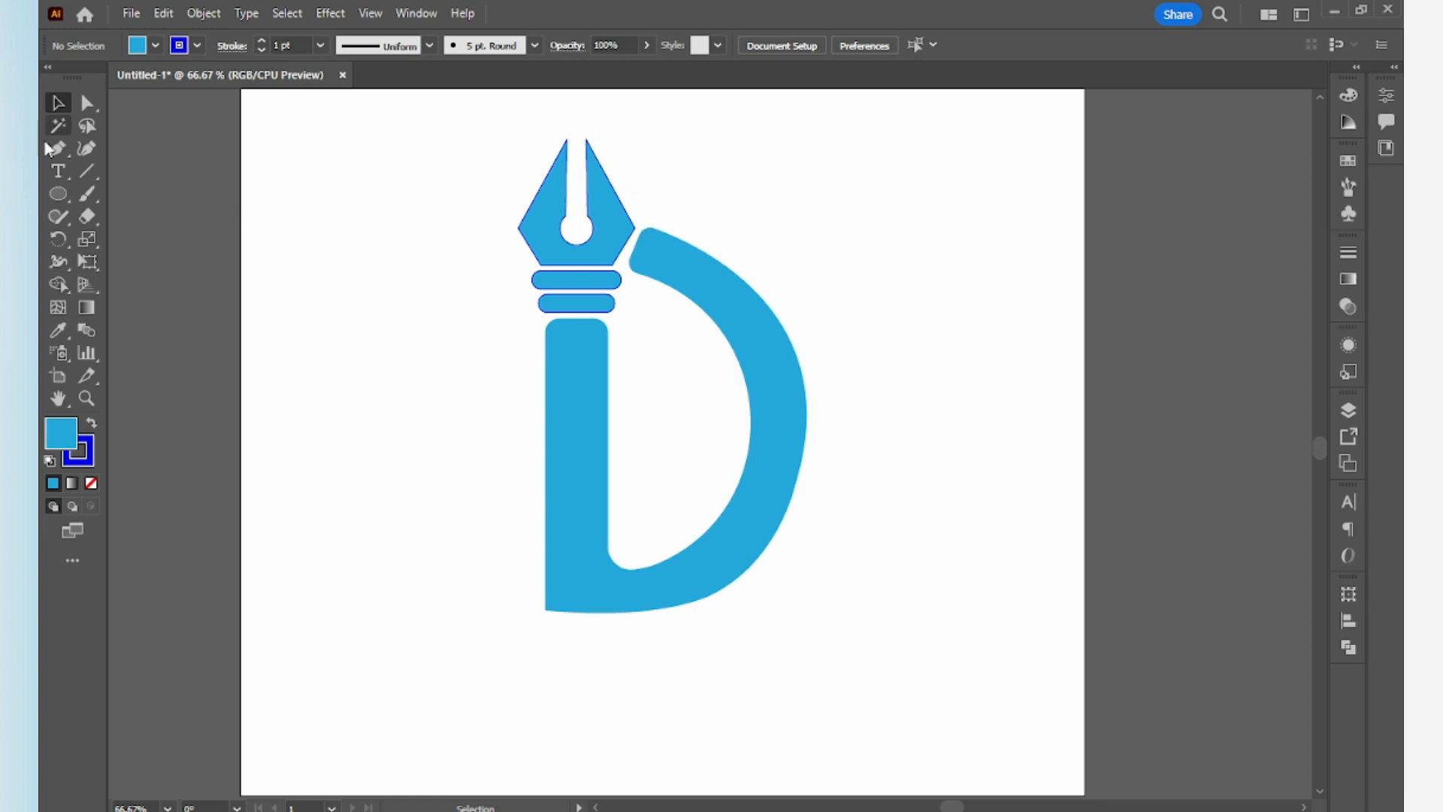
# Step: Start a Pen path at the corner of the bowl's upper end beside the nib
pyautogui.click(748, 343)
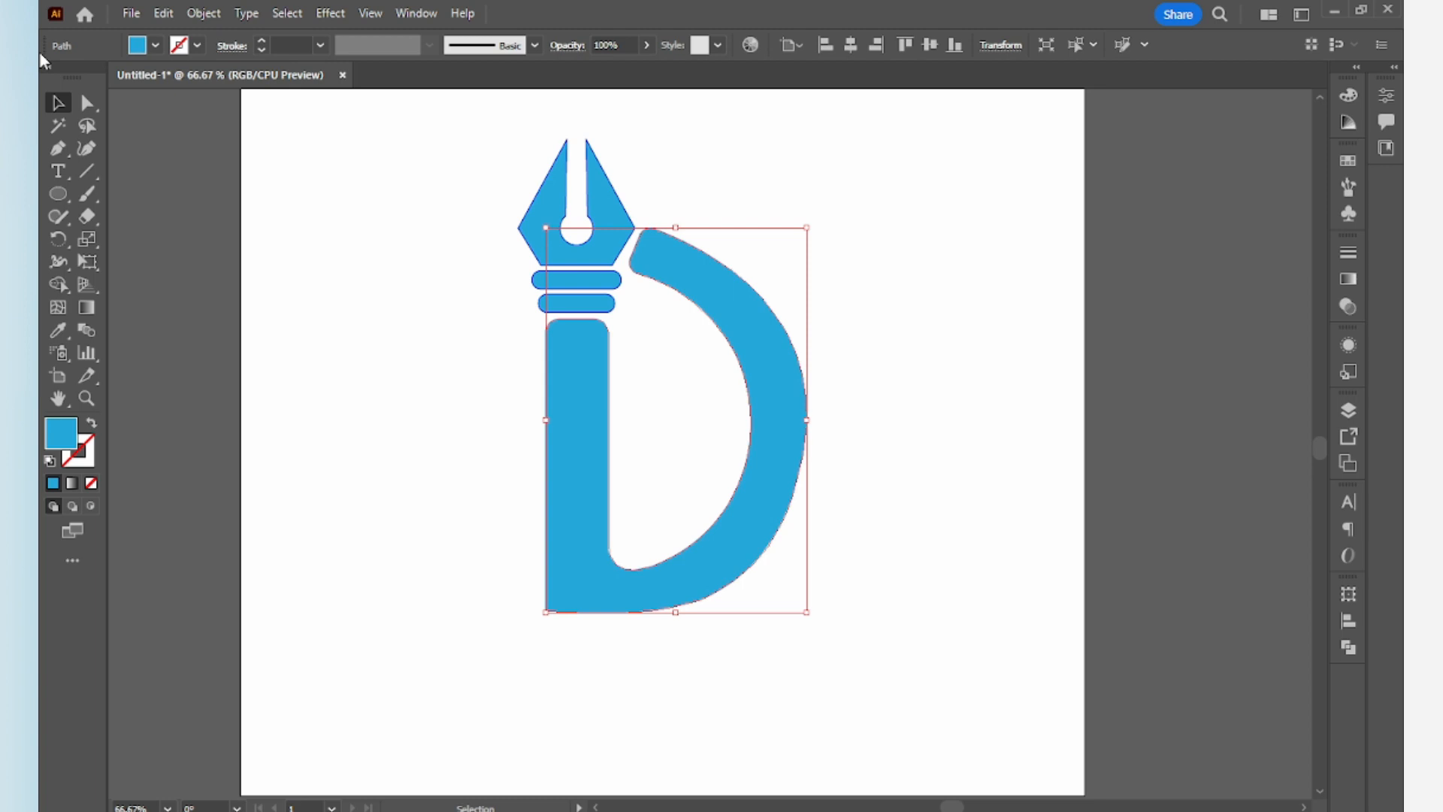
pyautogui.click(58, 148)
pyautogui.scroll(2, 631, 231)
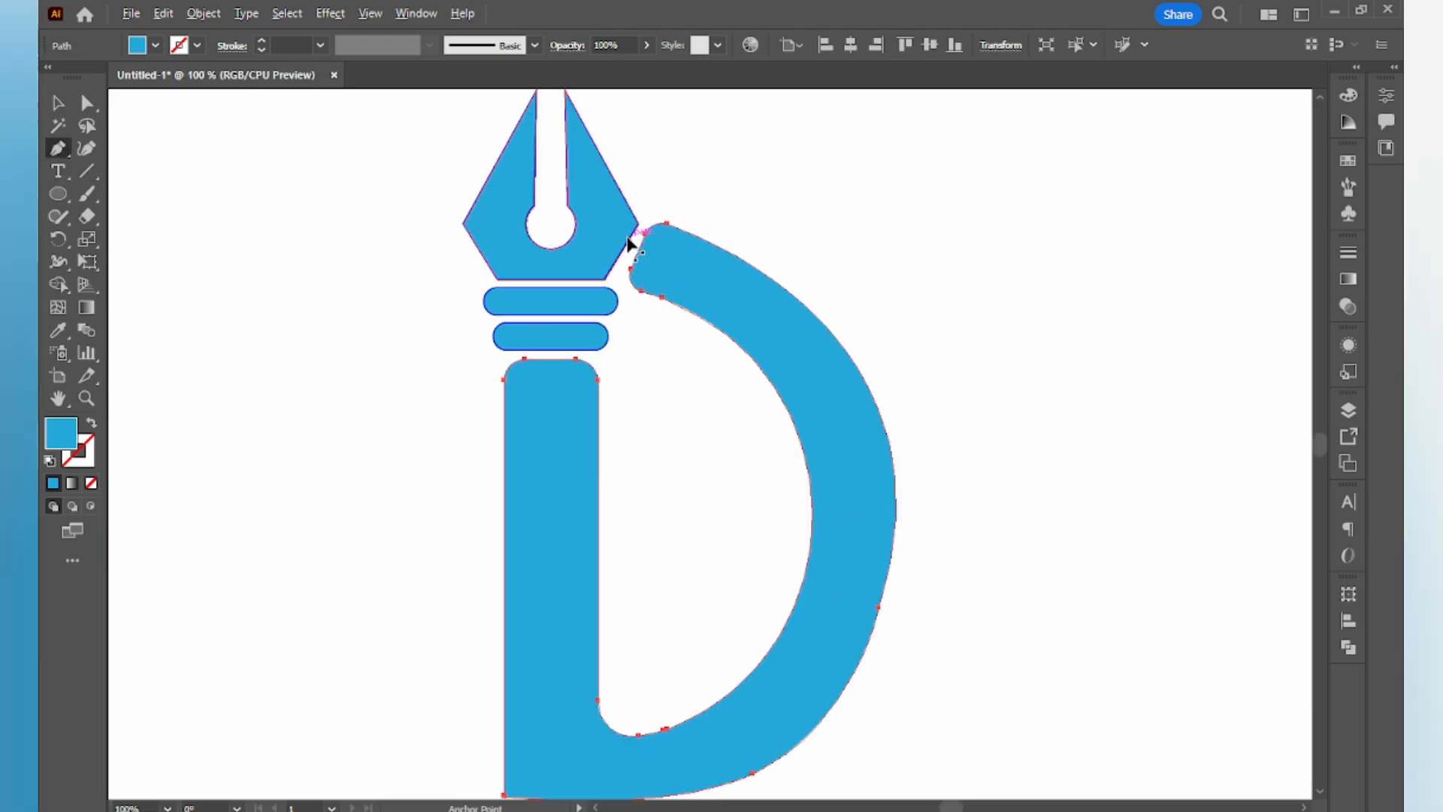
pyautogui.click(671, 223)
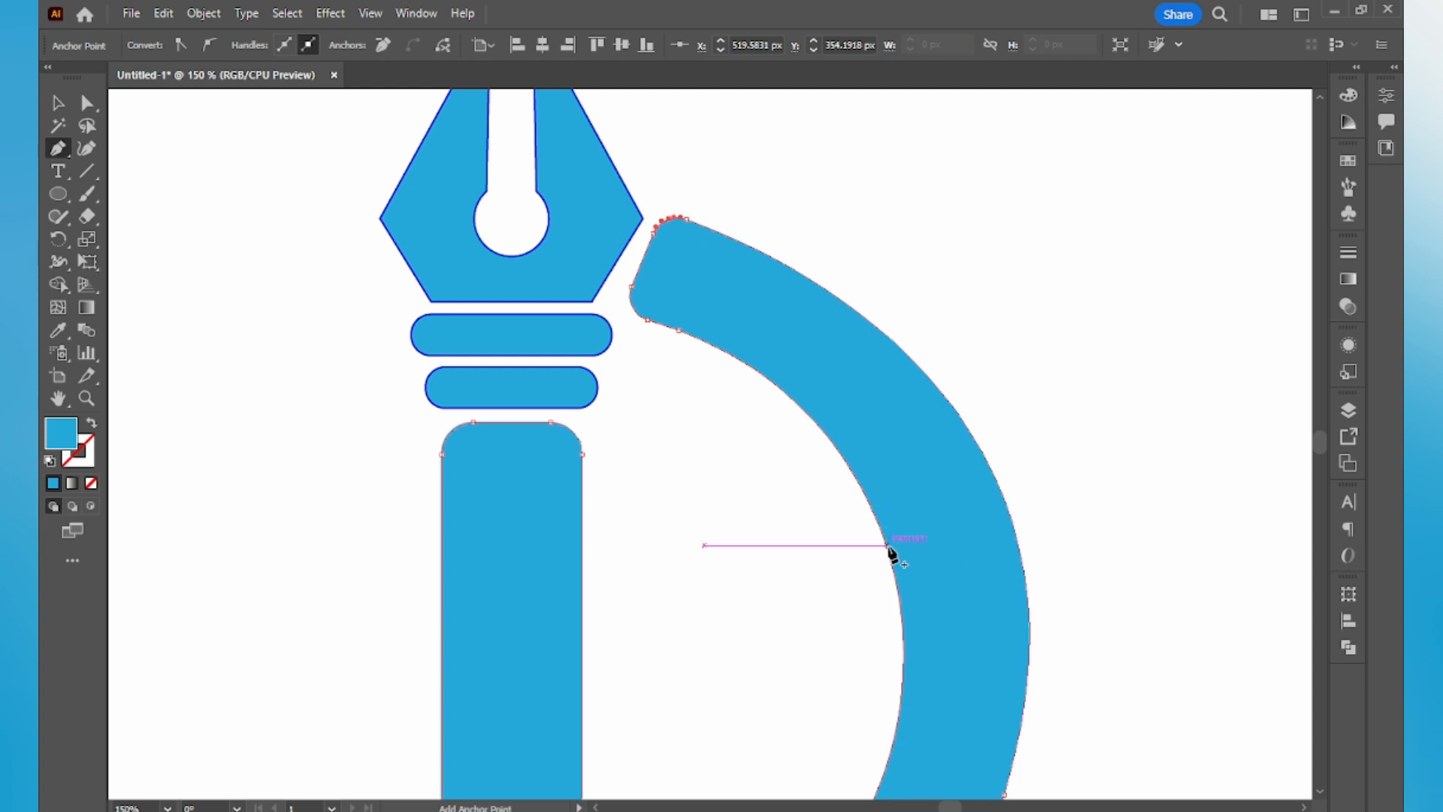
pyautogui.hotkey('ctrl', 'z')
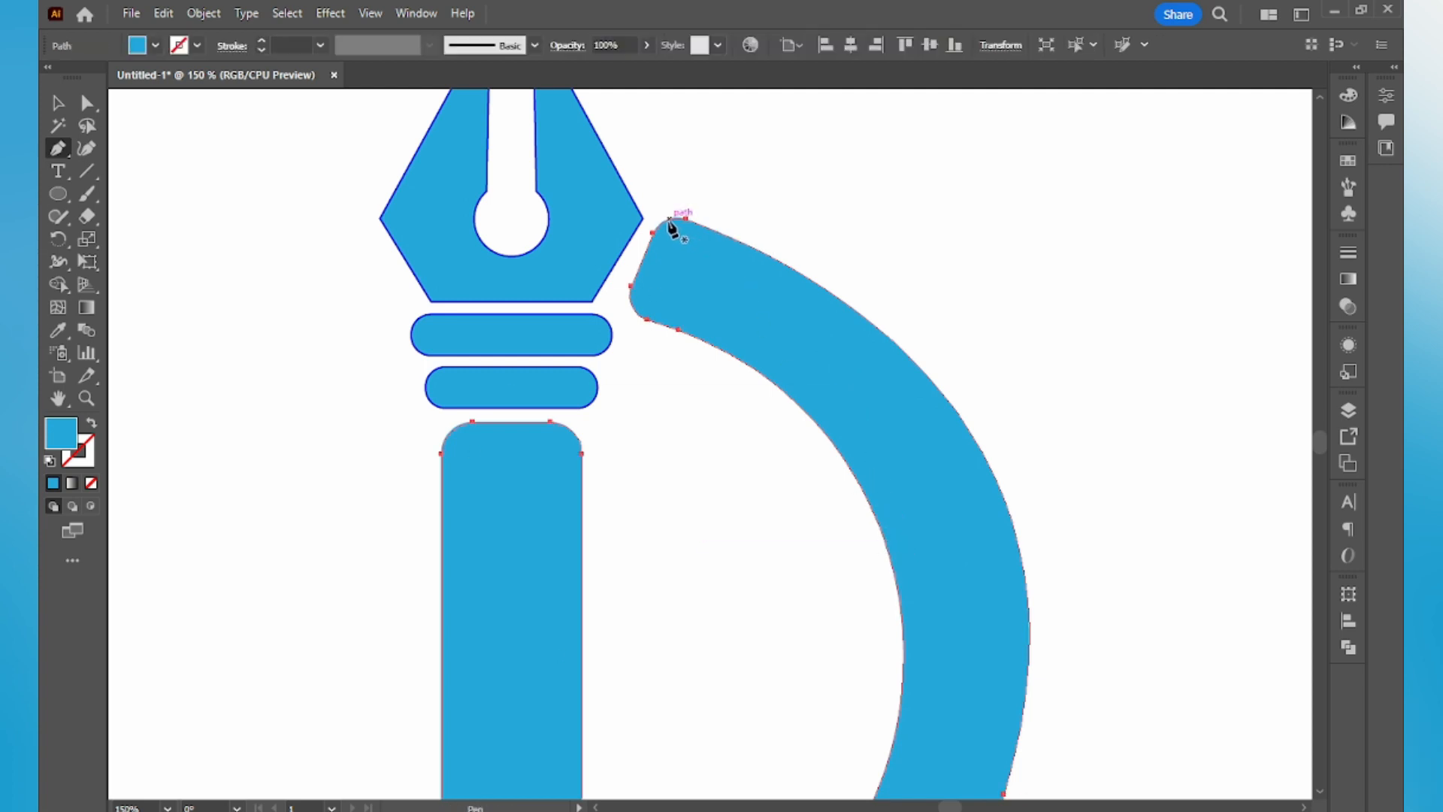
pyautogui.moveTo(667, 221); pyautogui.dragTo(767, 383)
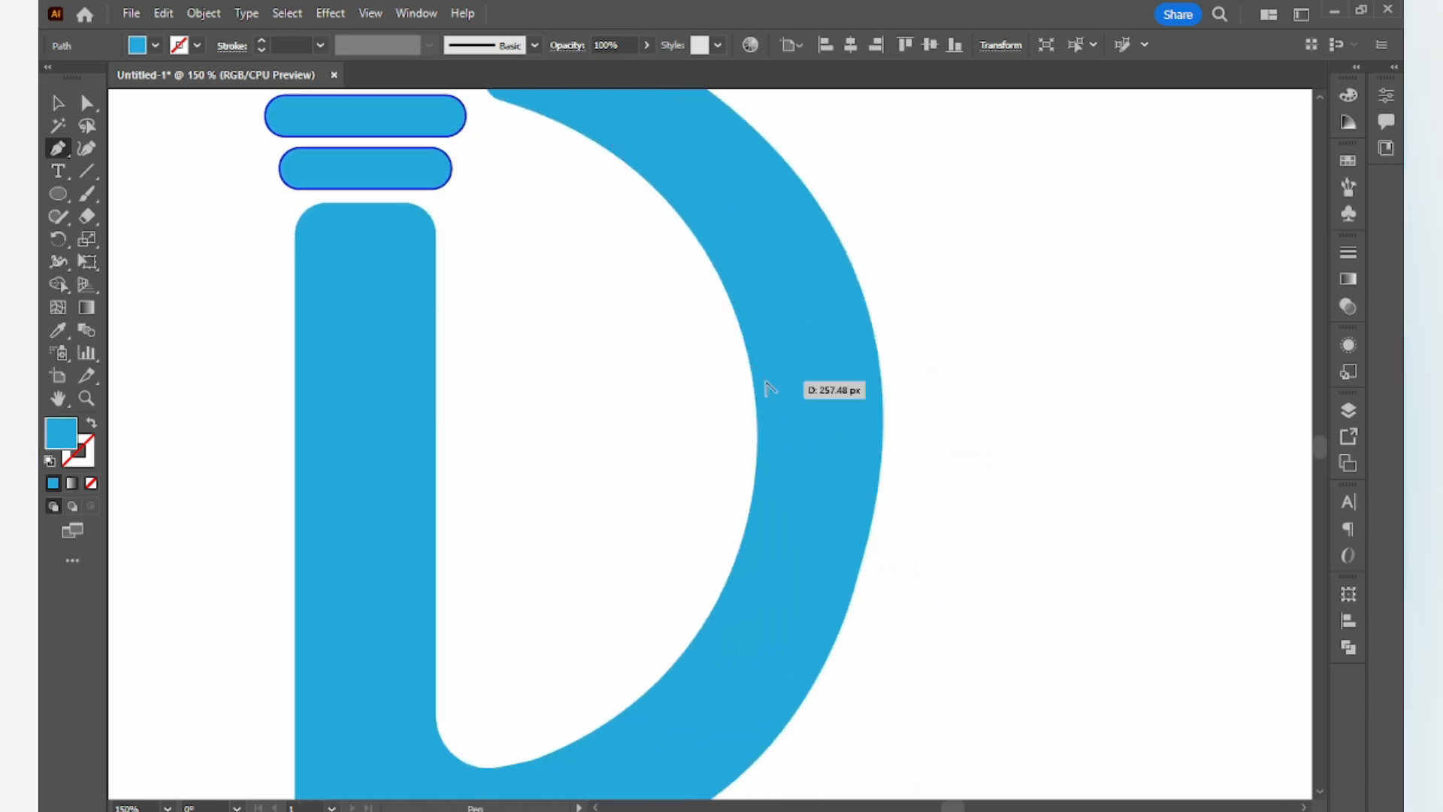
pyautogui.scroll(-2, 766, 382)
pyautogui.moveTo(727, 503); pyautogui.dragTo(601, 726)
pyautogui.hotkey('ctrl', 'z')
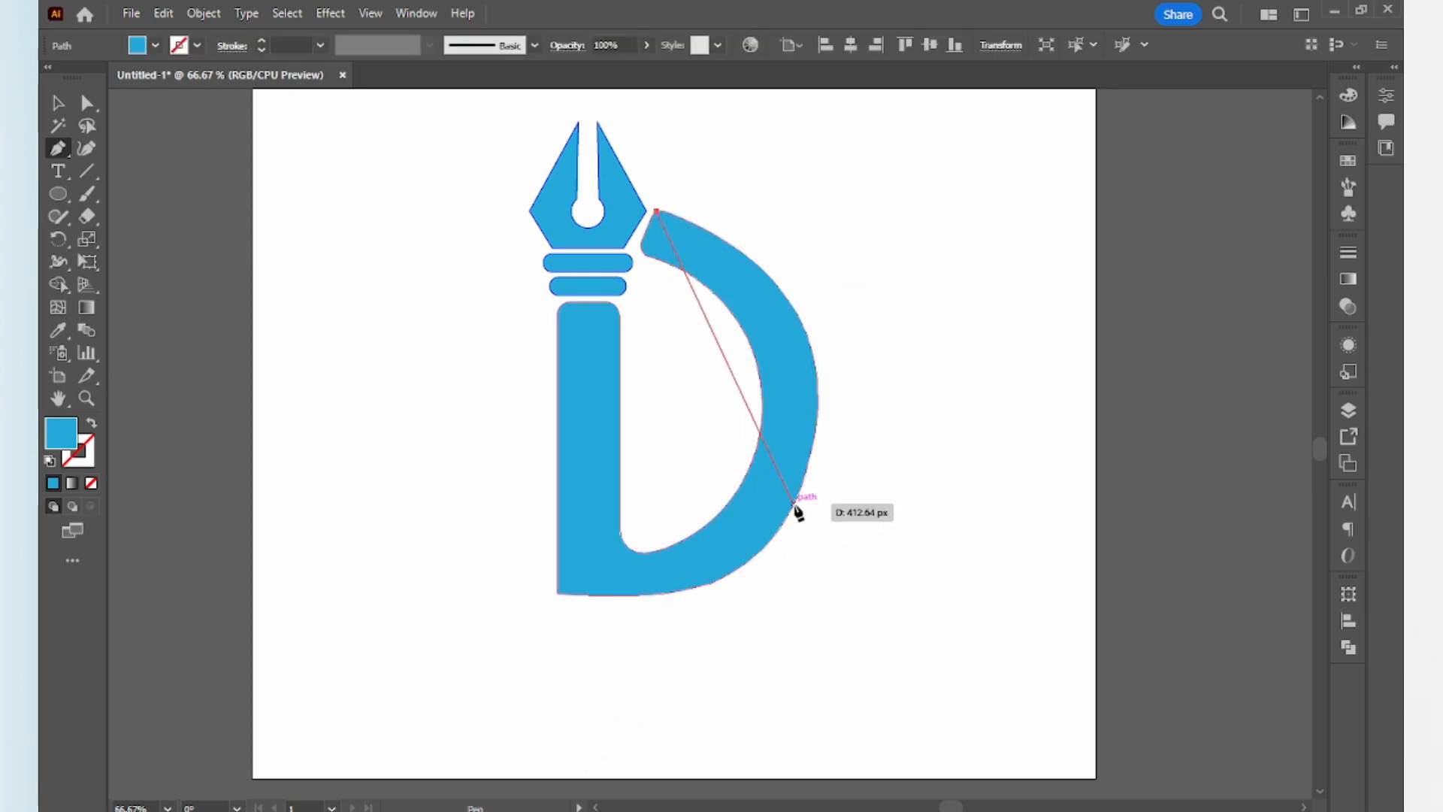
pyautogui.moveTo(795, 503); pyautogui.dragTo(763, 703)
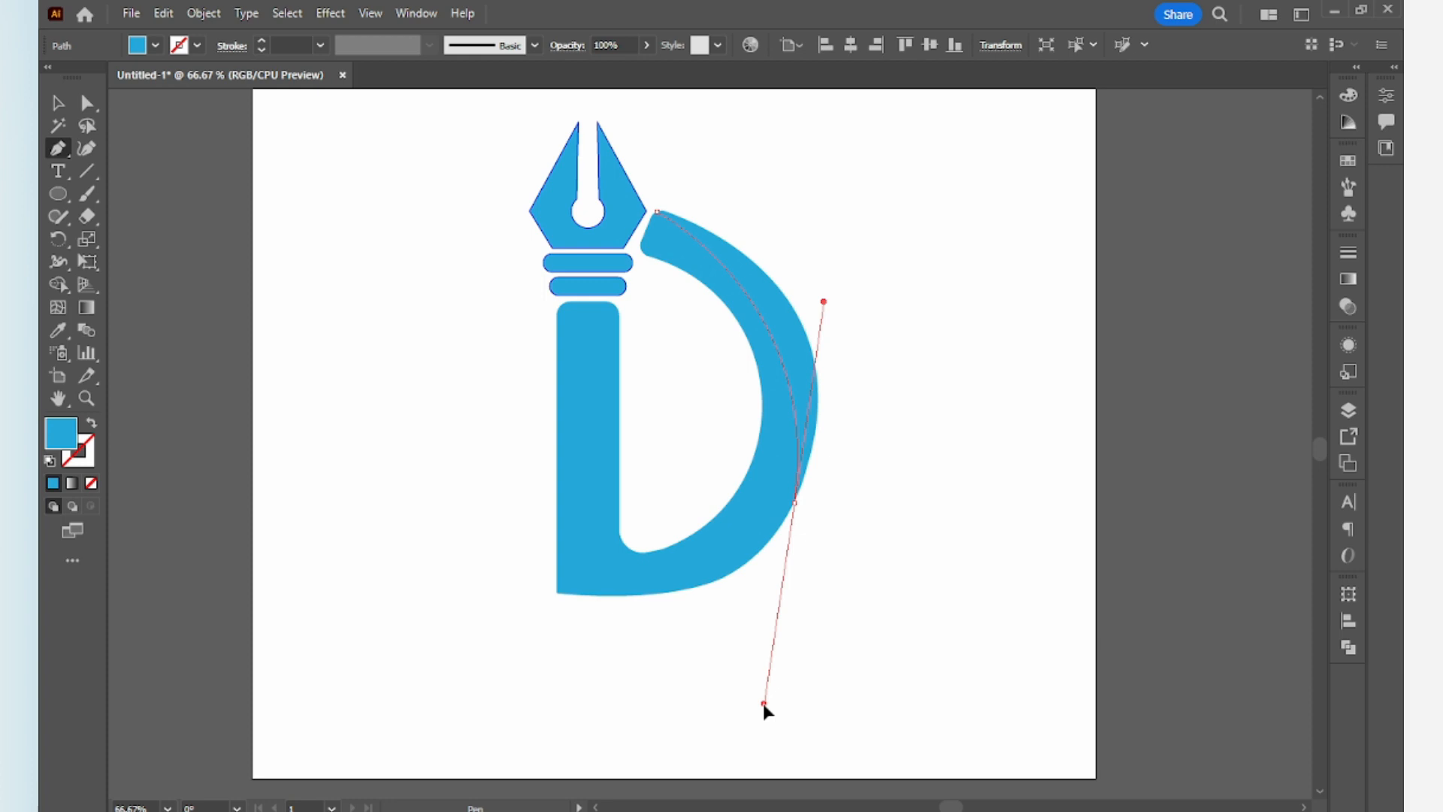
pyautogui.moveTo(763, 704); pyautogui.dragTo(763, 704)
pyautogui.hotkey('ctrl', 'z')
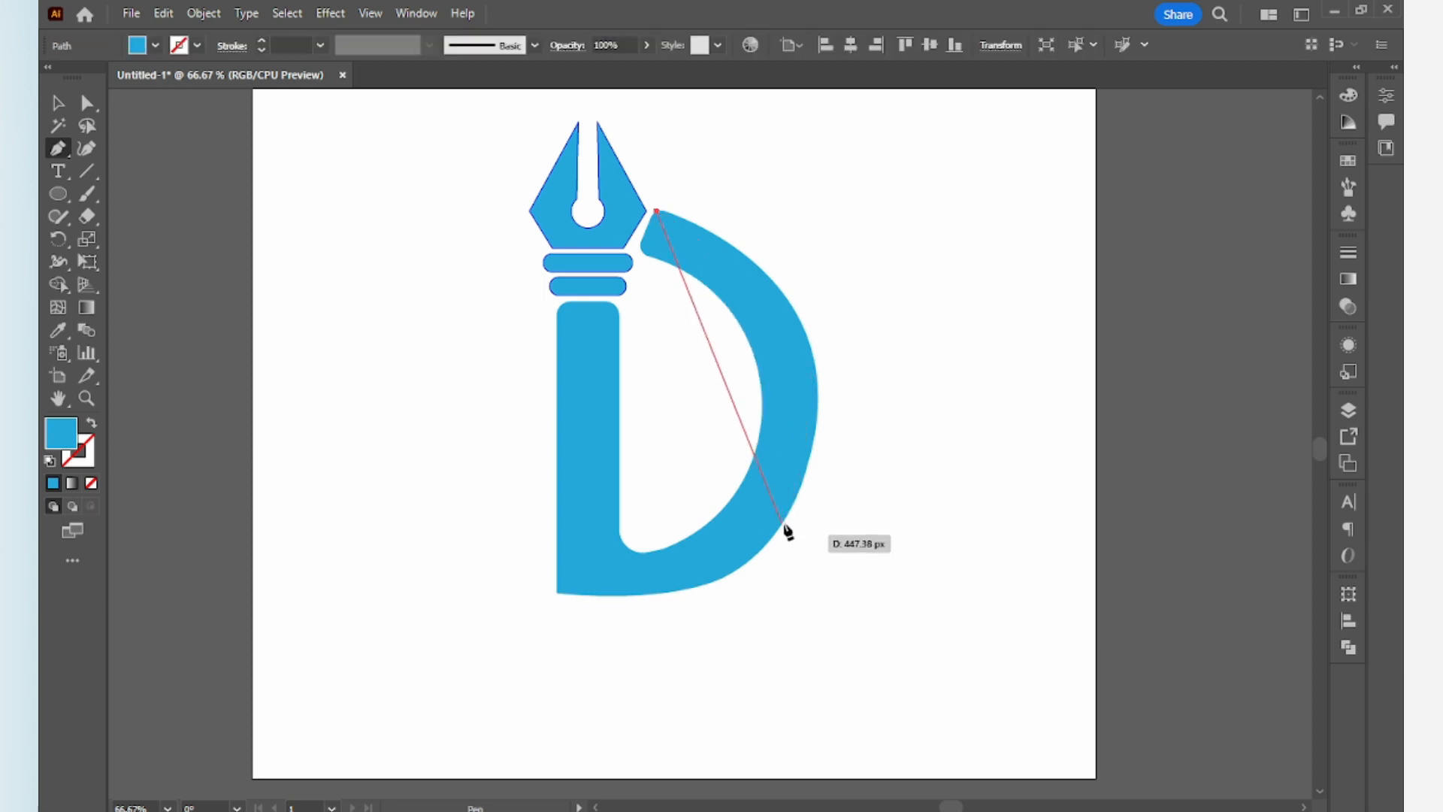
# Step: Curve the path through the bowl to its lower outer edge and give it a red E9002E stroke without fill
pyautogui.moveTo(773, 535); pyautogui.dragTo(711, 759)
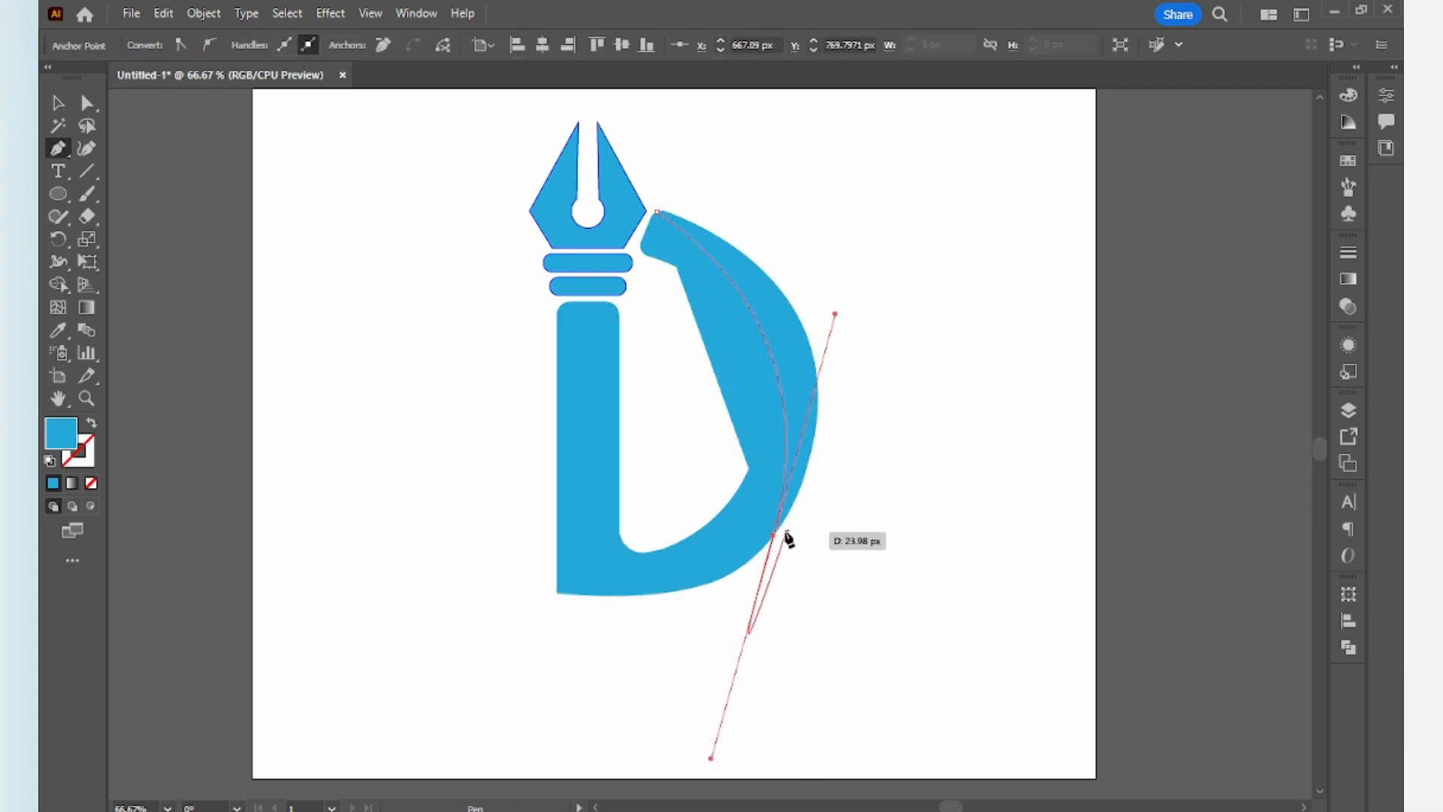
pyautogui.click(92, 423)
pyautogui.click(78, 451)
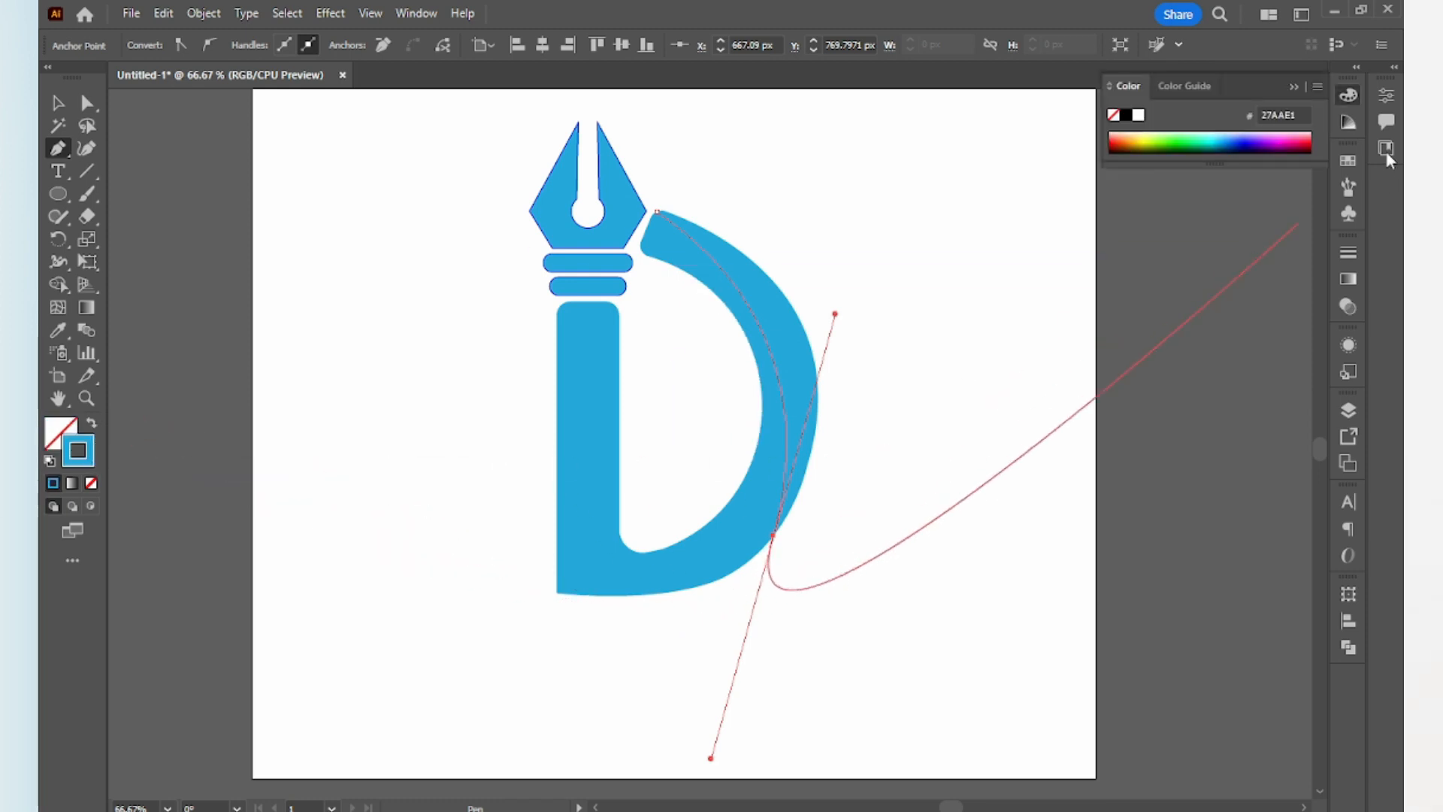
pyautogui.click(1295, 143)
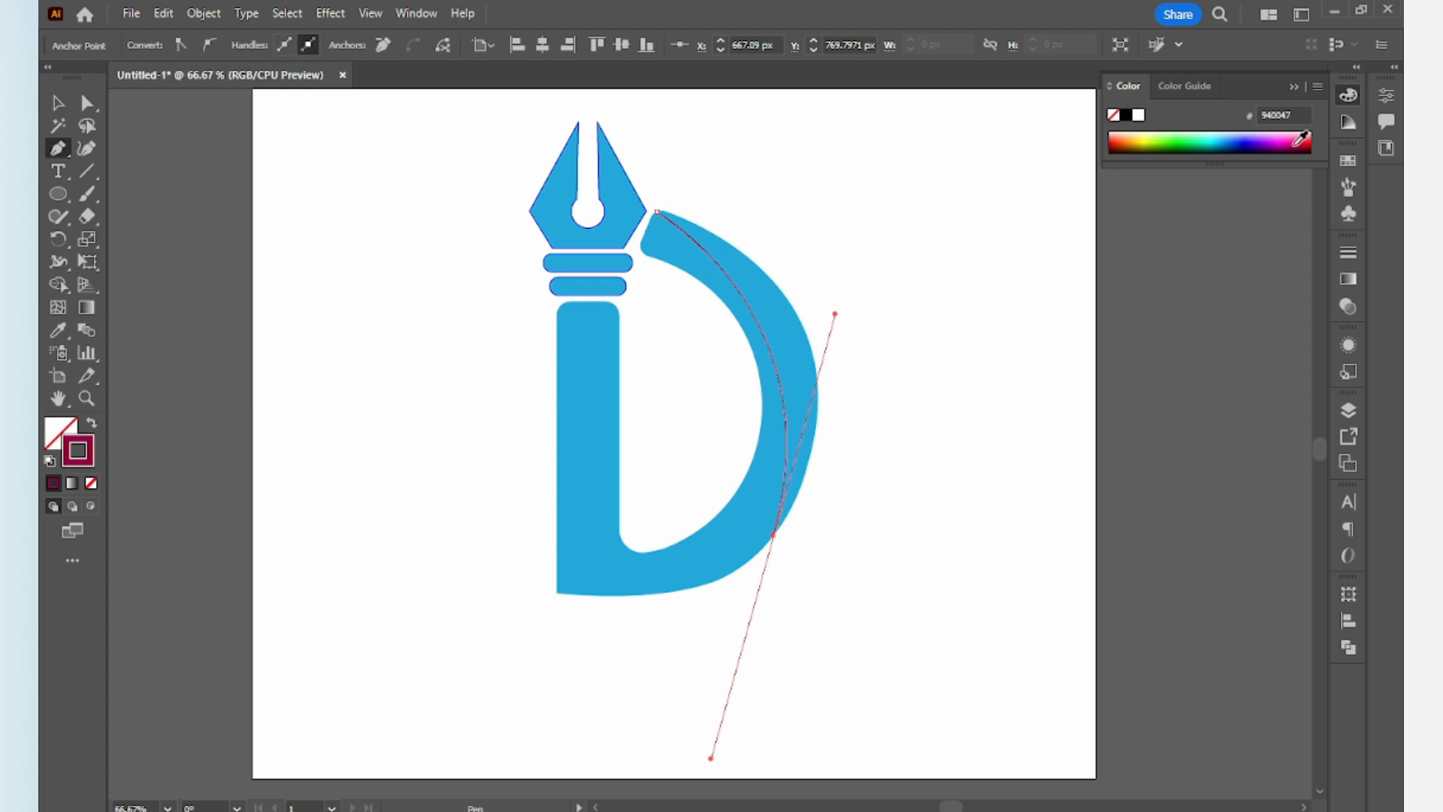
pyautogui.click(1195, 137)
pyautogui.click(1216, 138)
pyautogui.click(1149, 136)
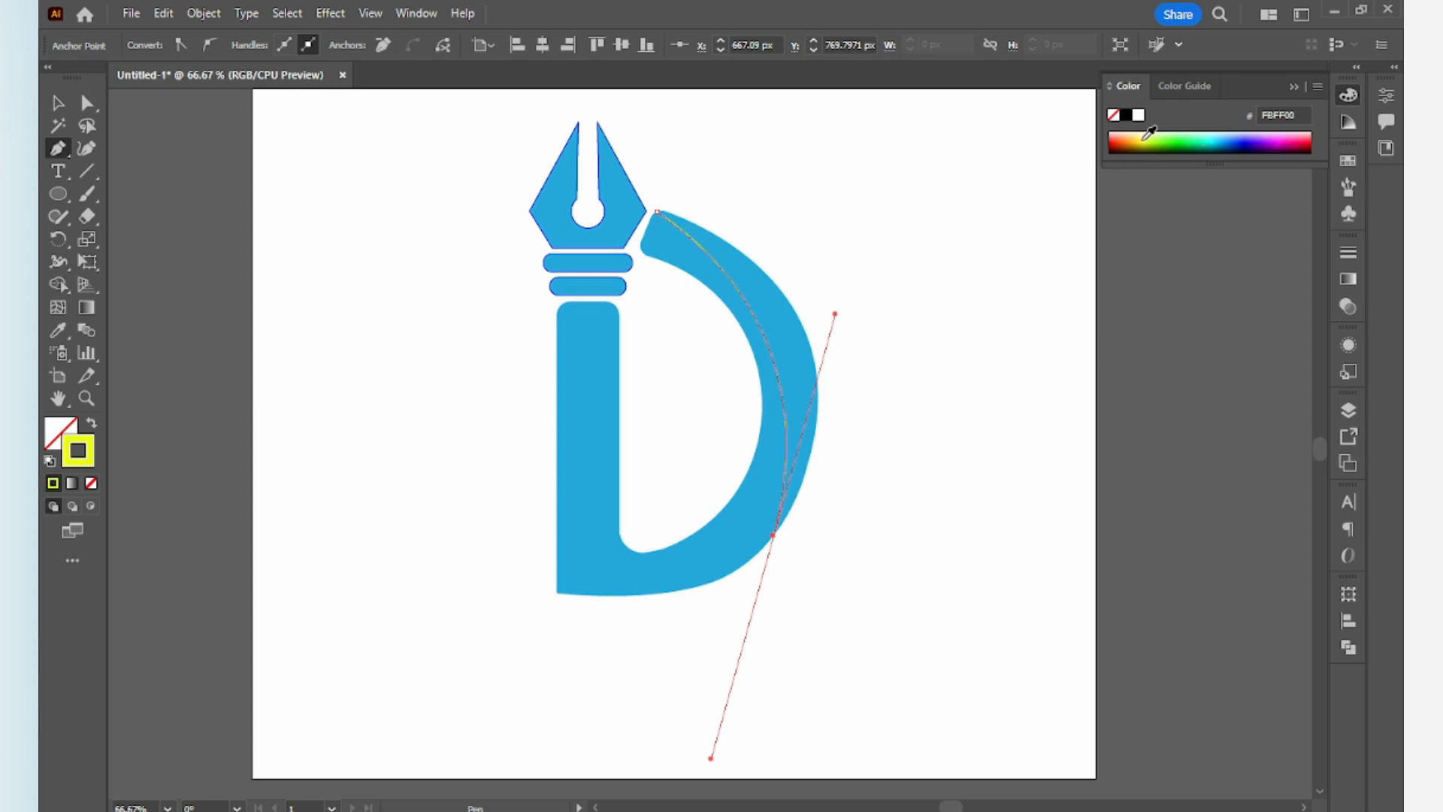
pyautogui.moveTo(1147, 141)
pyautogui.mouseDown()
pyautogui.moveTo(1127, 142)
pyautogui.moveTo(1212, 124)
pyautogui.moveTo(1268, 144)
pyautogui.moveTo(1280, 127)
pyautogui.moveTo(1308, 133)
pyautogui.mouseUp()
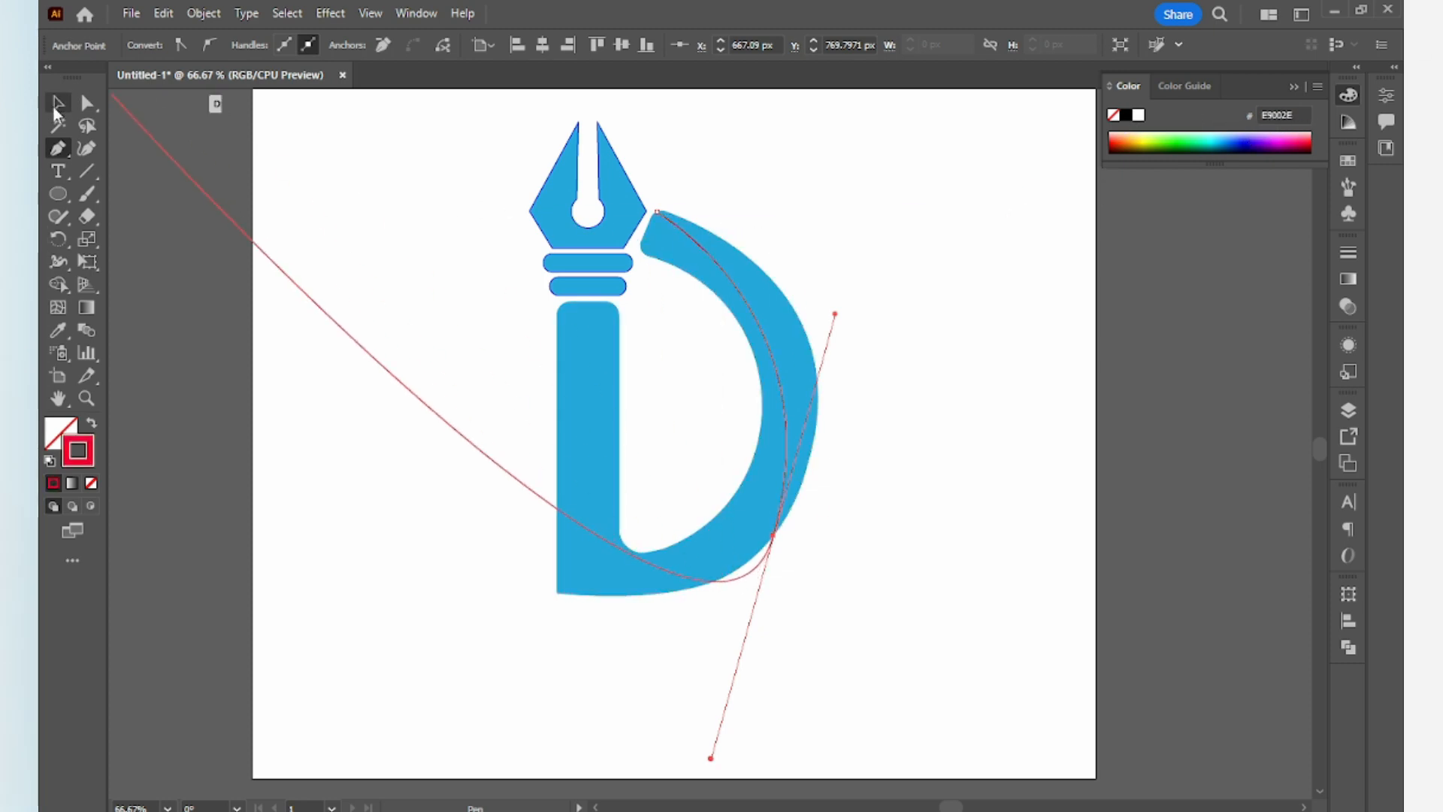
pyautogui.click(58, 103)
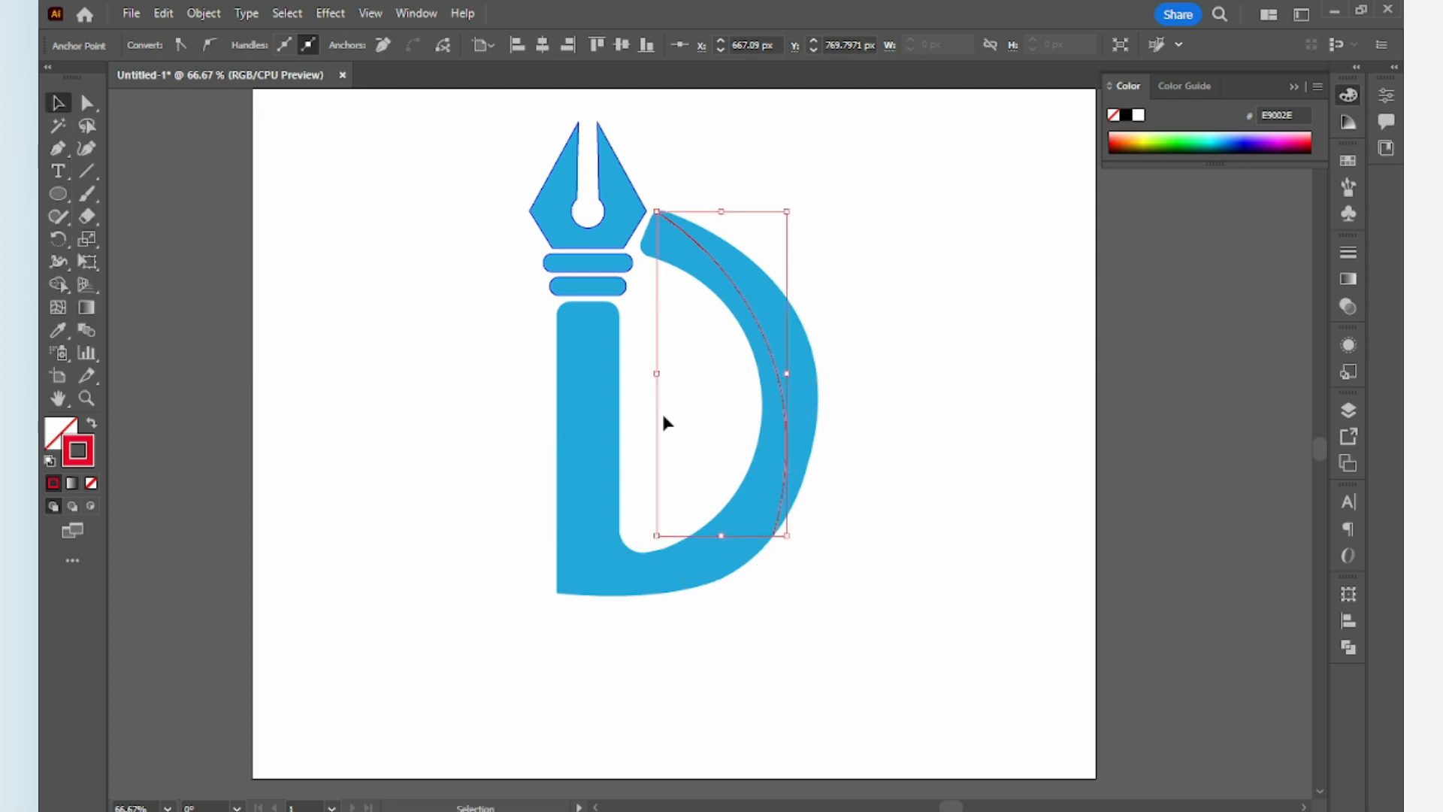
pyautogui.click(884, 530)
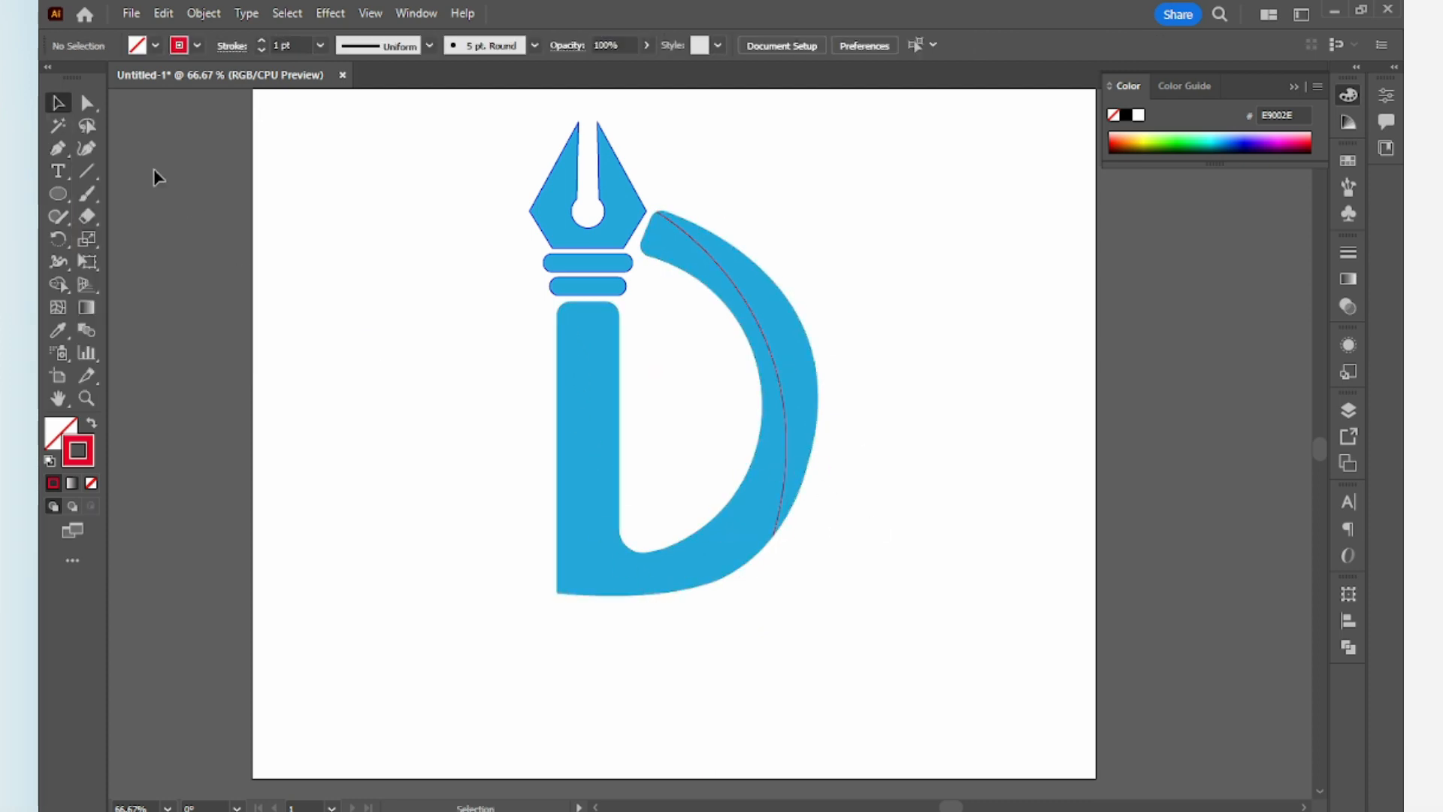
# Step: Draw a second curved Pen path from the stem's upper outer edge to the bottom edge of the bowl
pyautogui.click(58, 148)
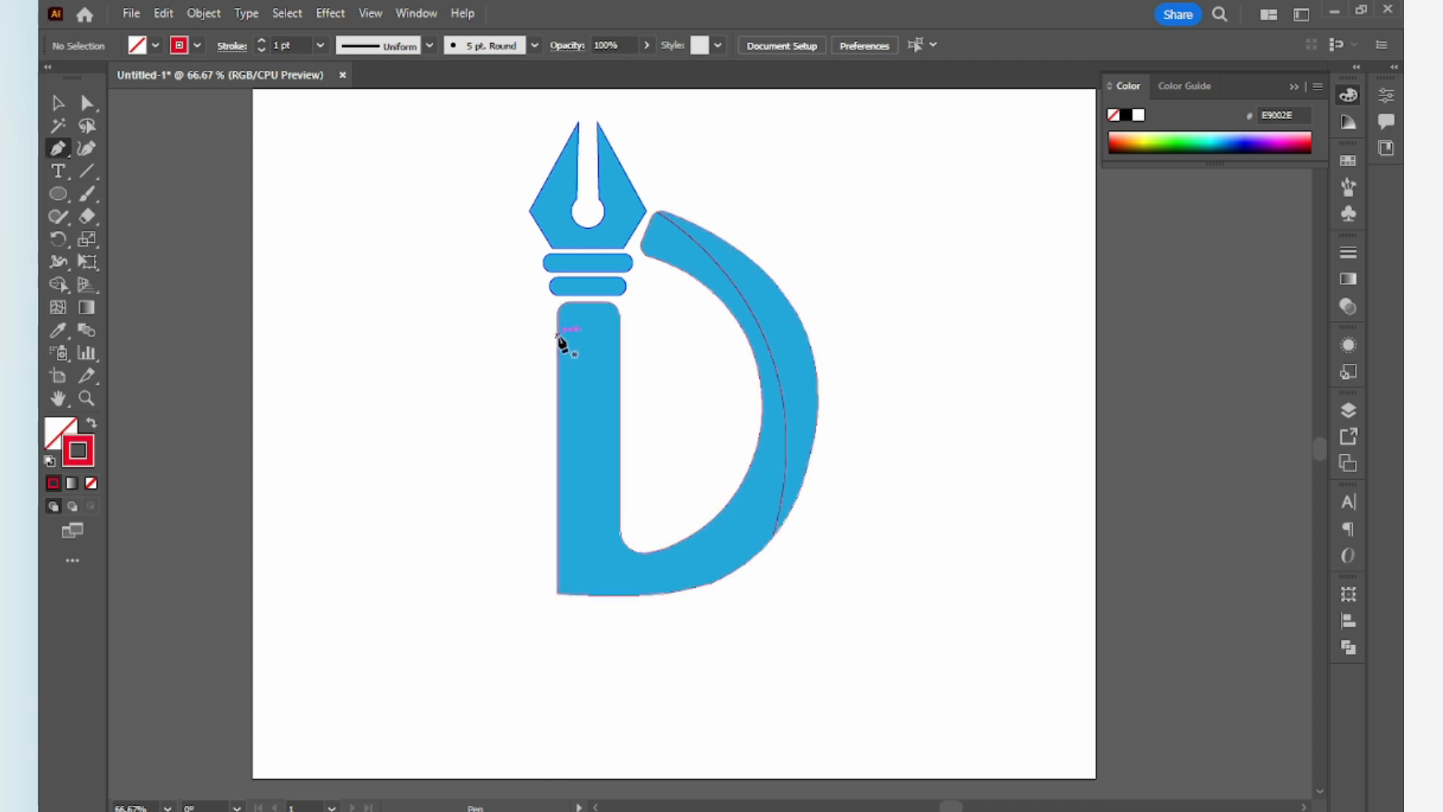
pyautogui.click(557, 338)
pyautogui.moveTo(674, 592); pyautogui.dragTo(790, 644)
pyautogui.press('Escape')
pyautogui.click(58, 102)
pyautogui.click(573, 390)
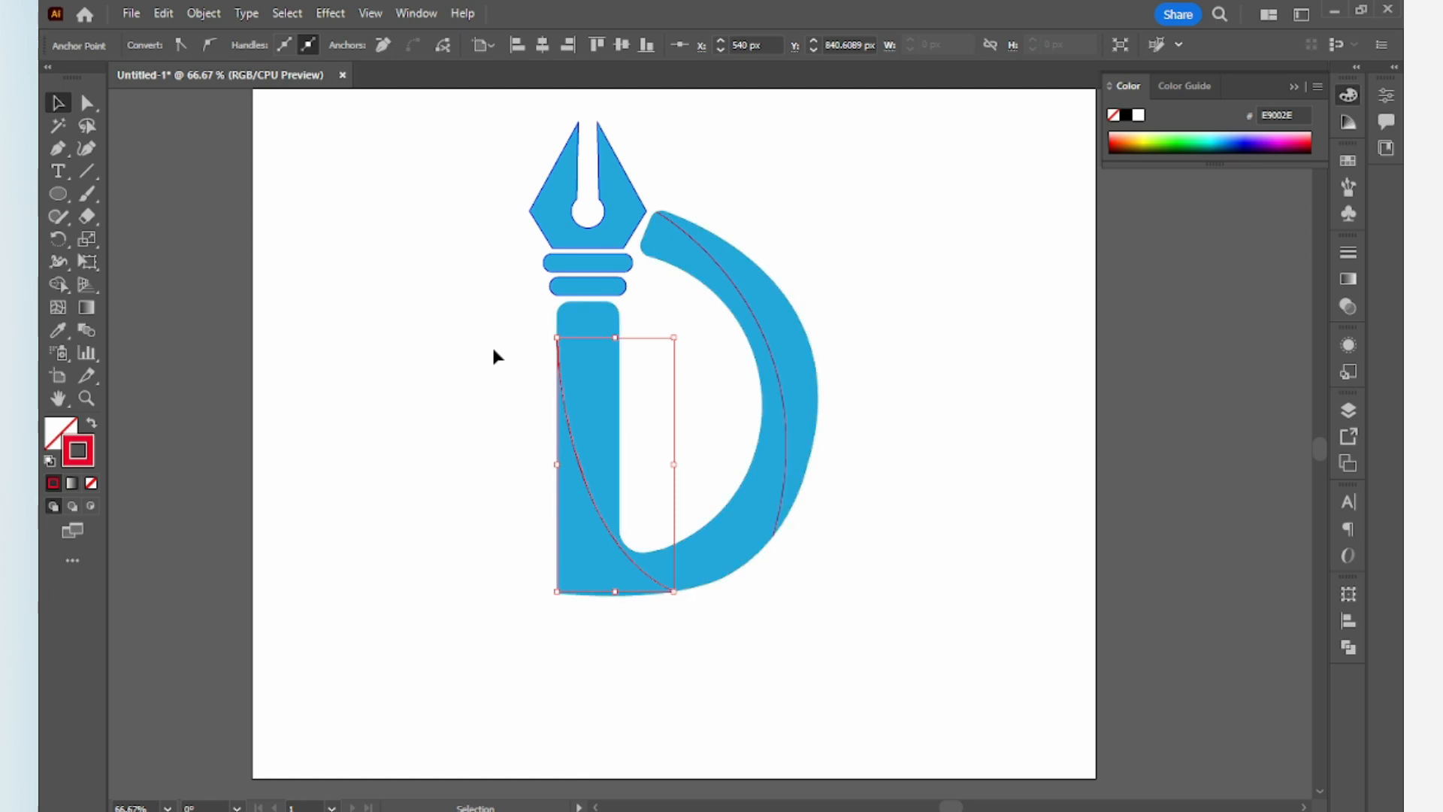
# Step: Use Shape Builder to fill the stem's lower corner section and the bowl's outer section with red EF4136, without stroke
pyautogui.moveTo(901, 328); pyautogui.dragTo(492, 598)
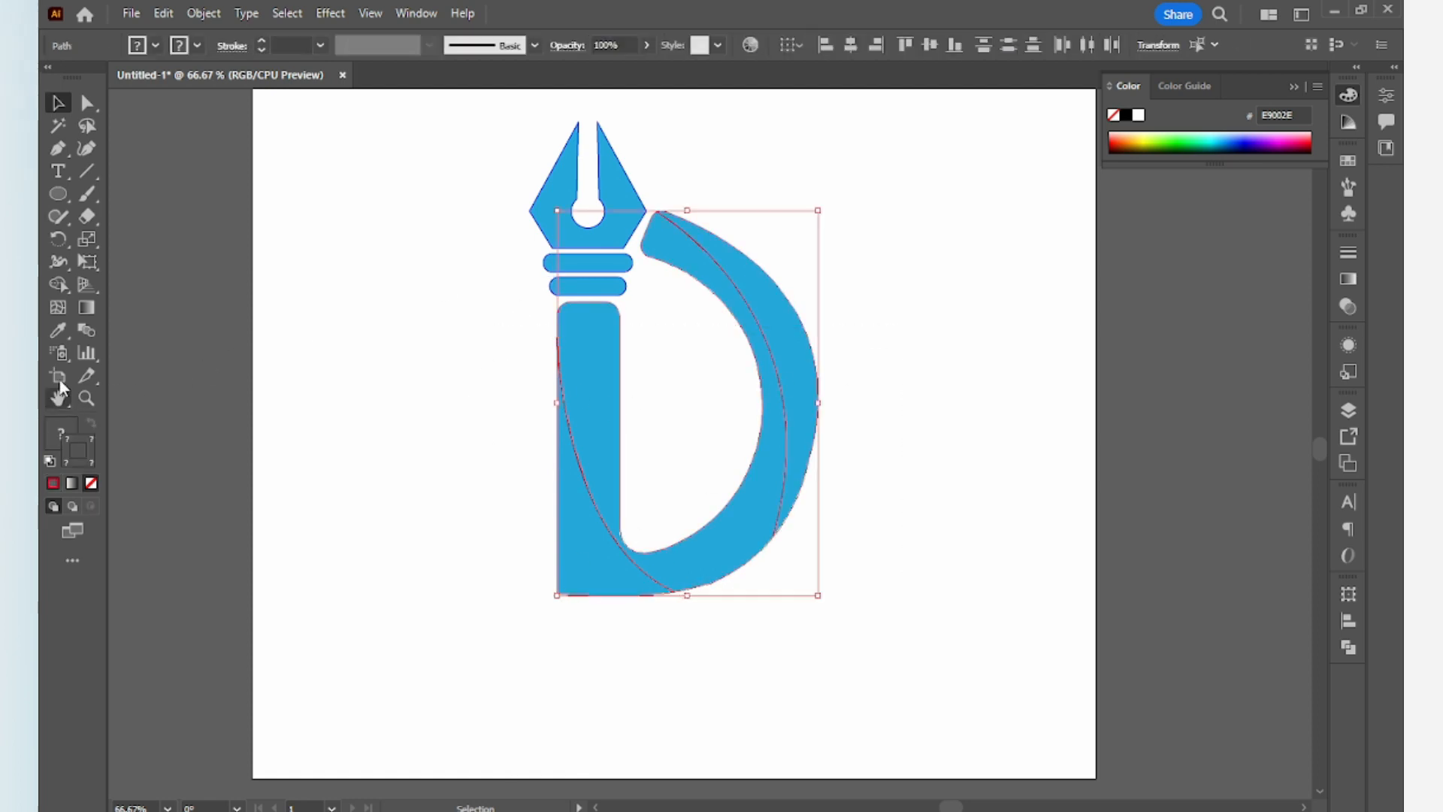
pyautogui.click(59, 284)
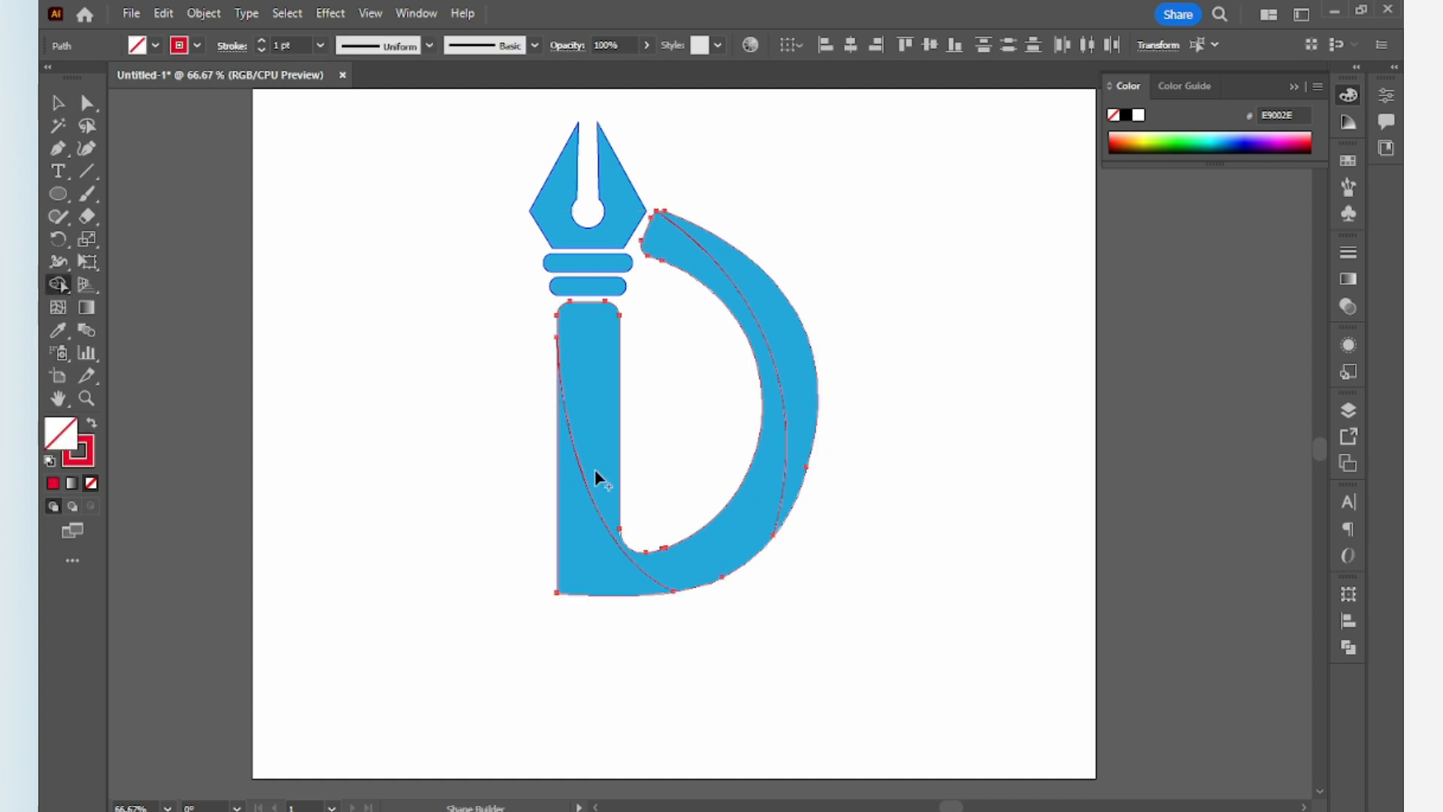
pyautogui.moveTo(597, 441); pyautogui.dragTo(586, 474)
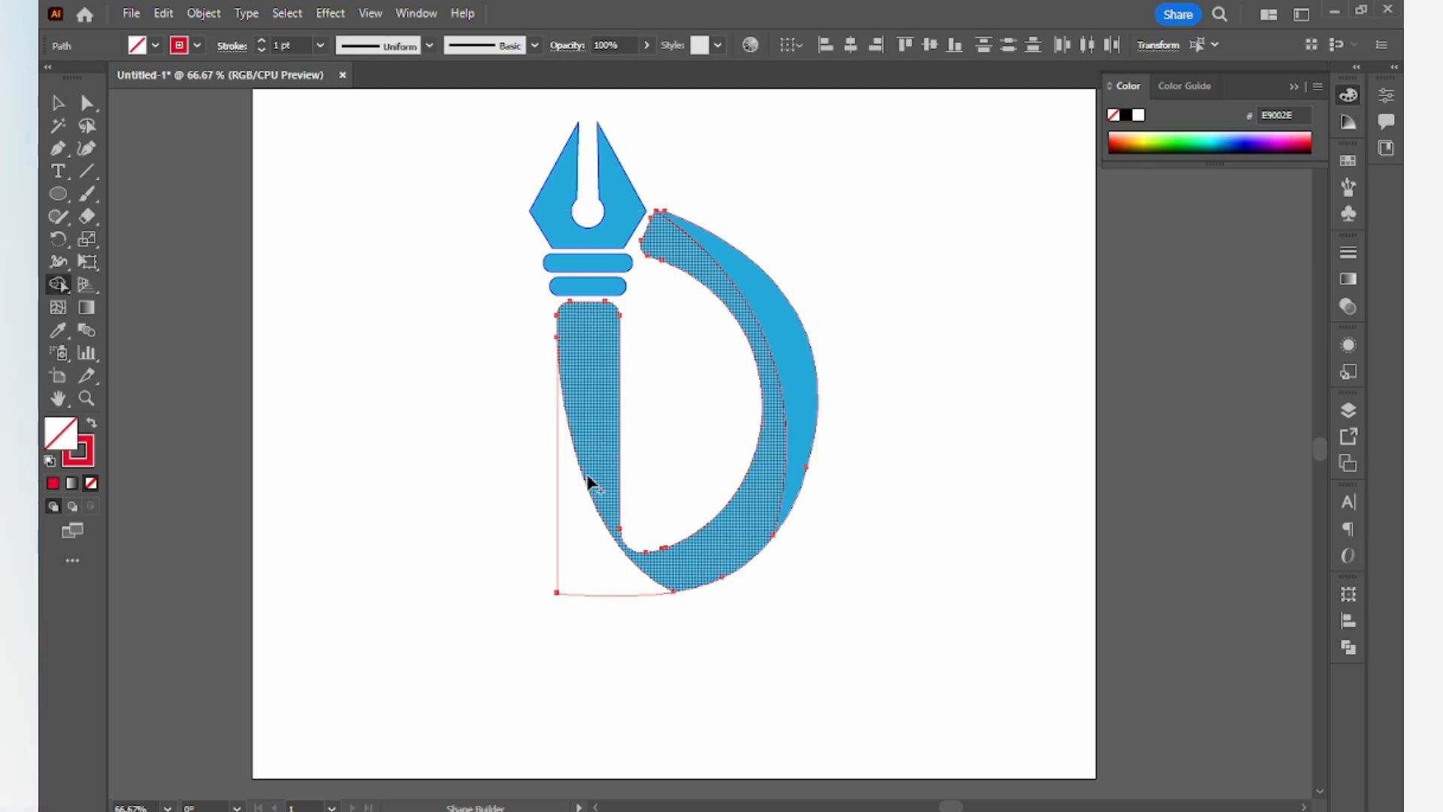
pyautogui.click(178, 45)
pyautogui.click(53, 77)
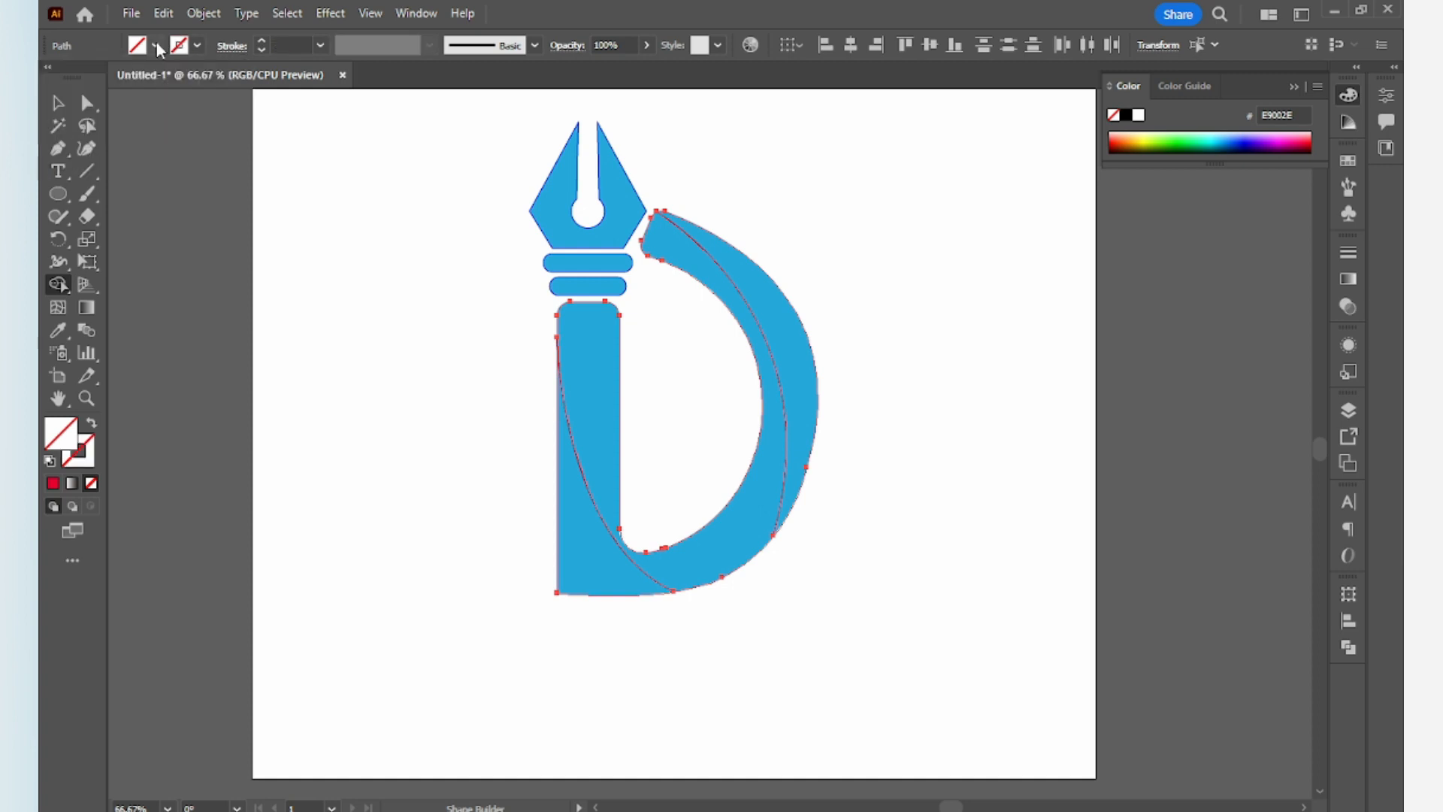
pyautogui.click(198, 78)
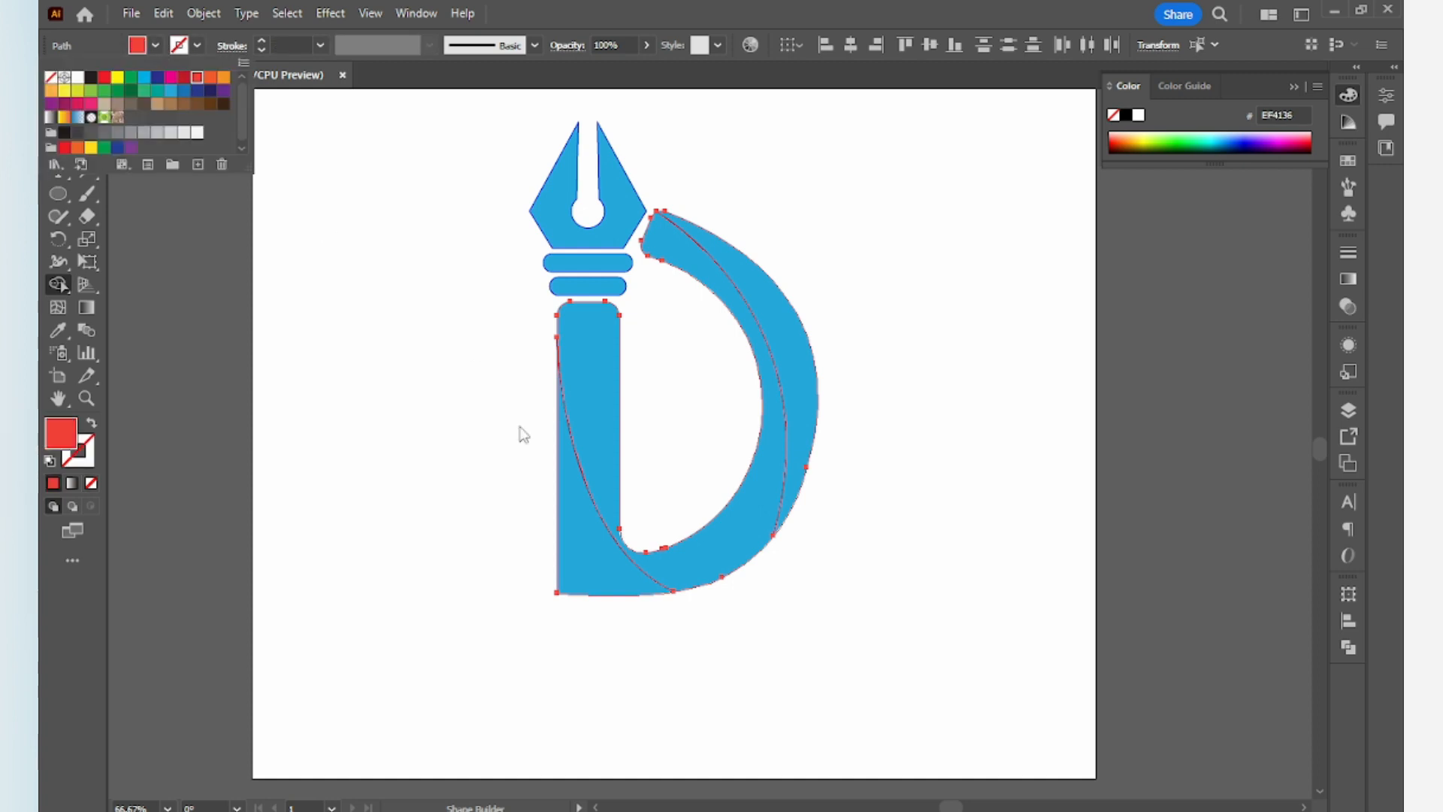
pyautogui.click(586, 550)
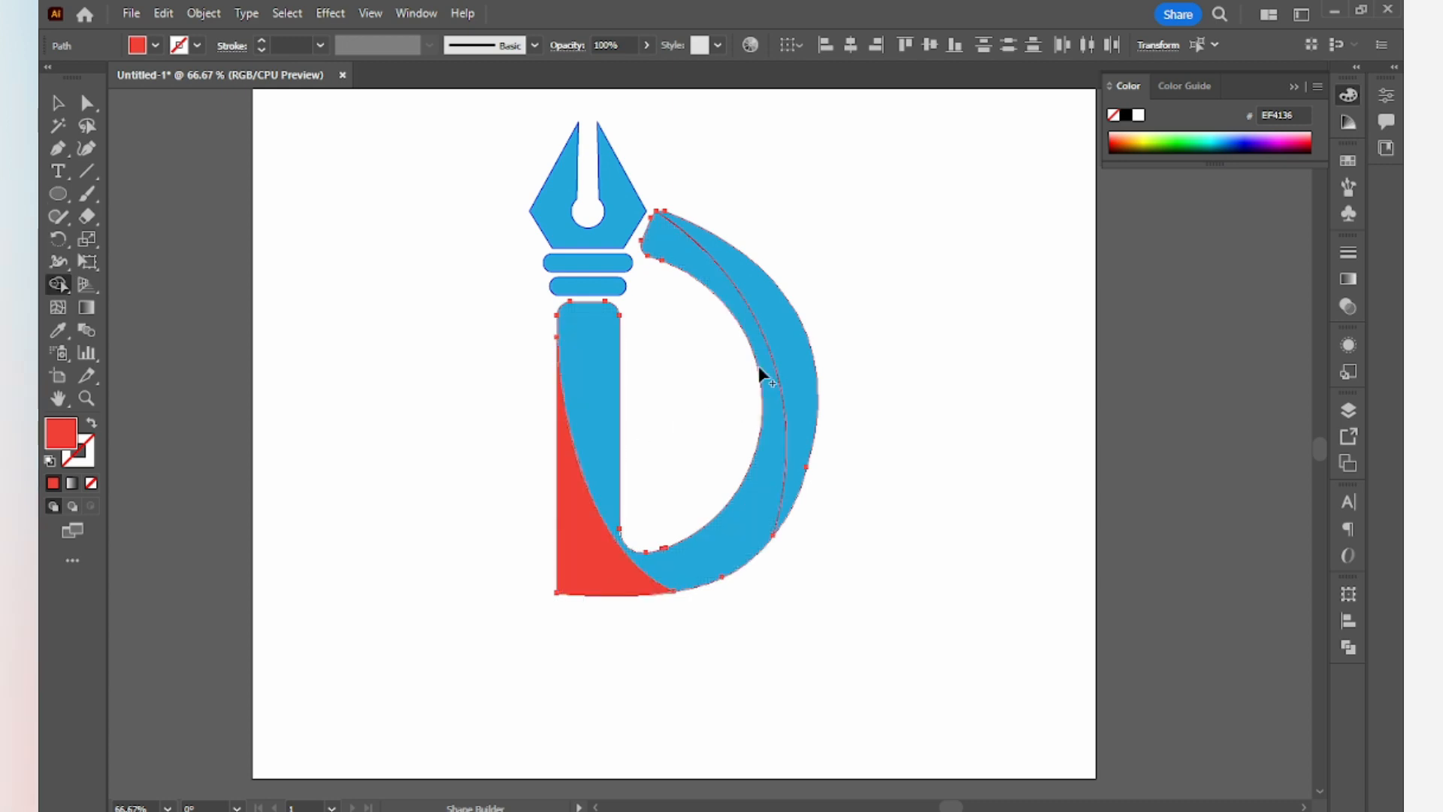
pyautogui.click(783, 340)
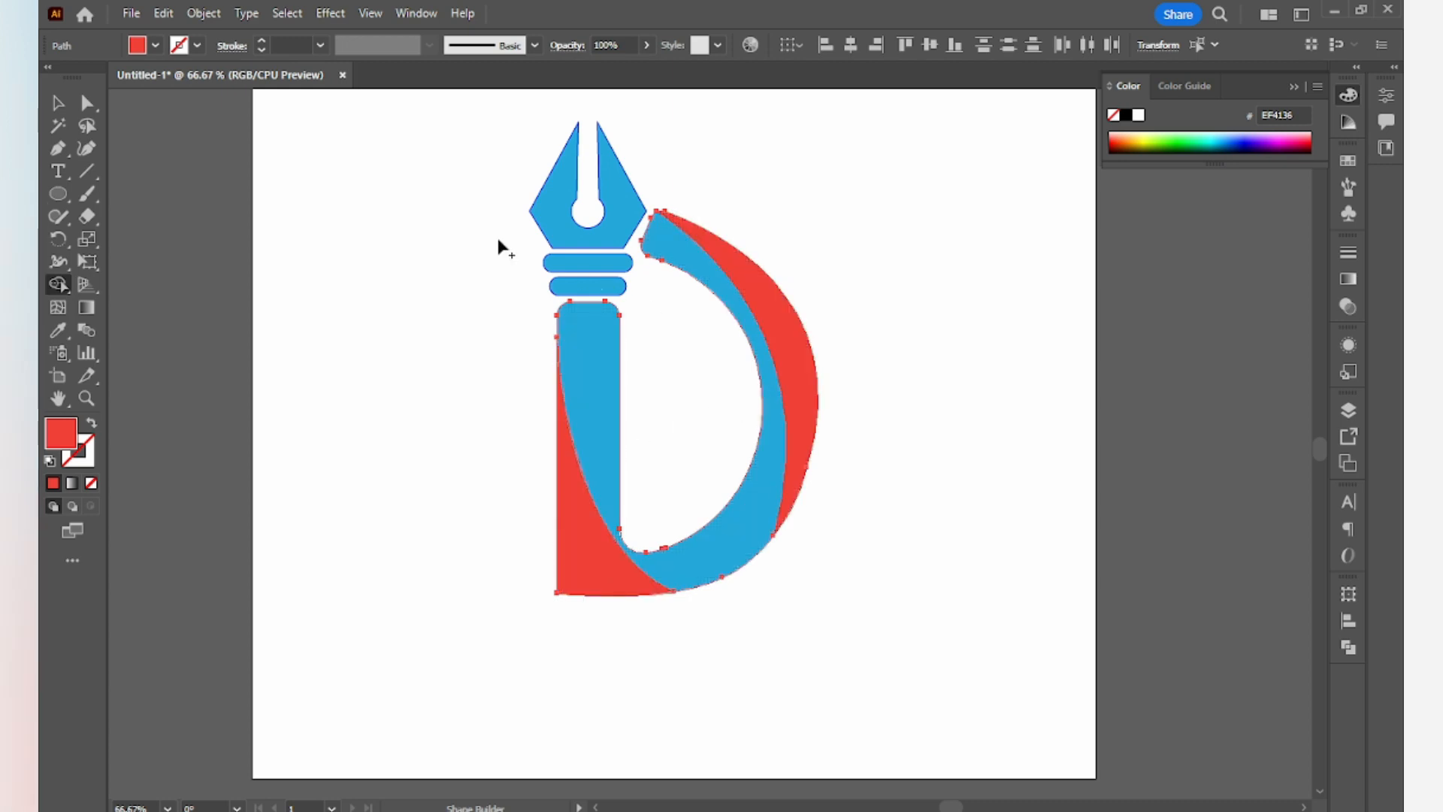
# Step: Fill the remaining section of the stem and inner bowl with light green 8DC63F, then deselect the artwork
pyautogui.click(155, 46)
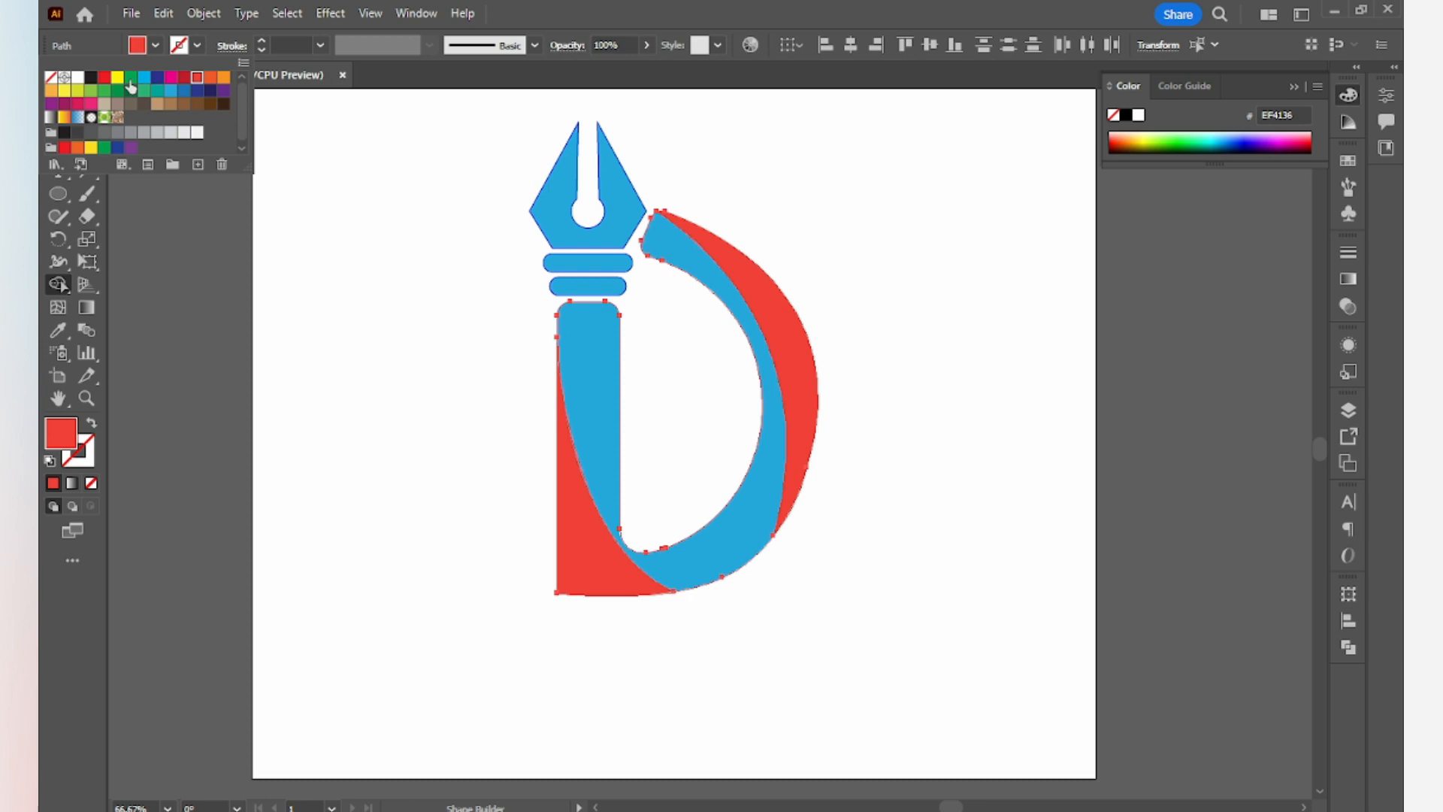
pyautogui.click(91, 90)
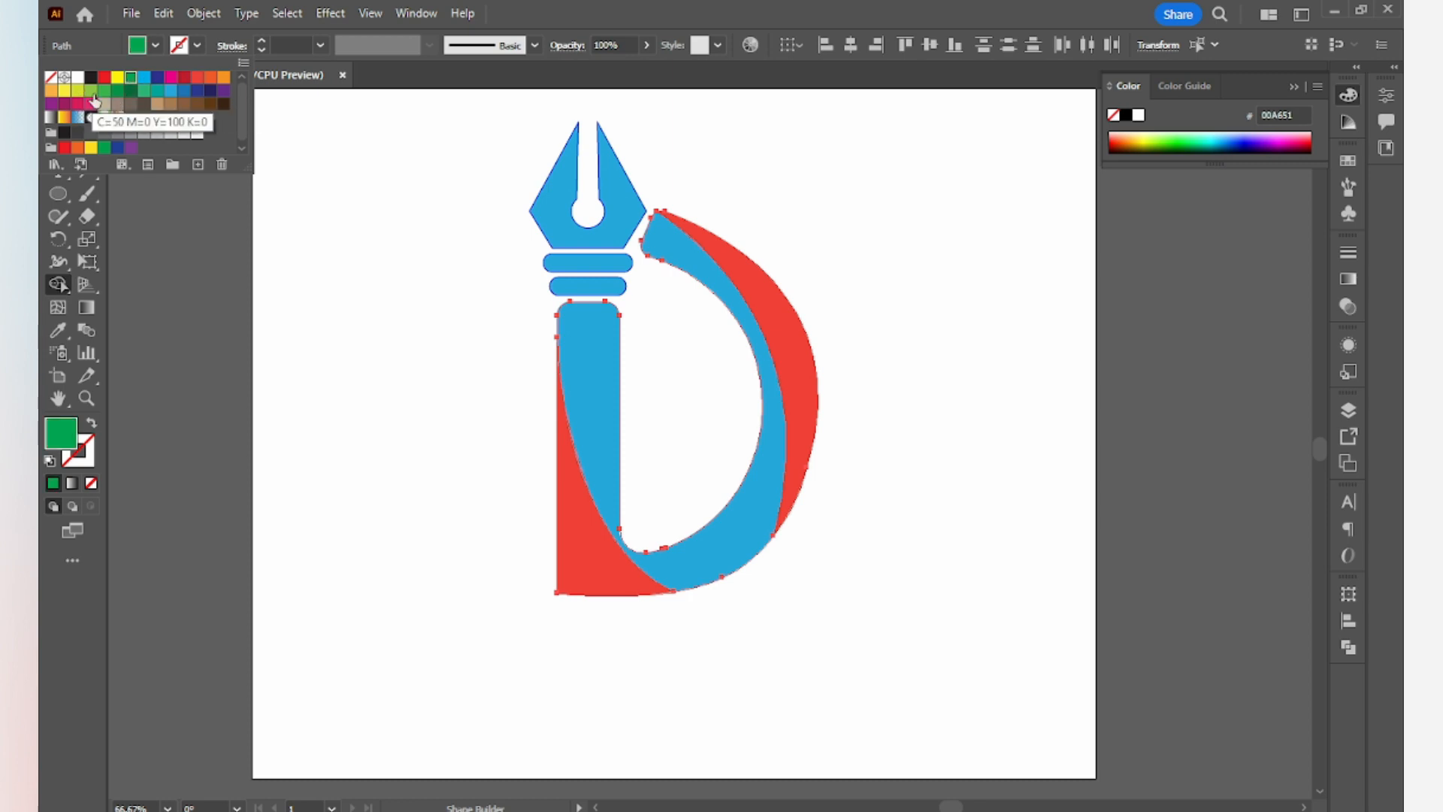
pyautogui.click(596, 354)
pyautogui.click(602, 393)
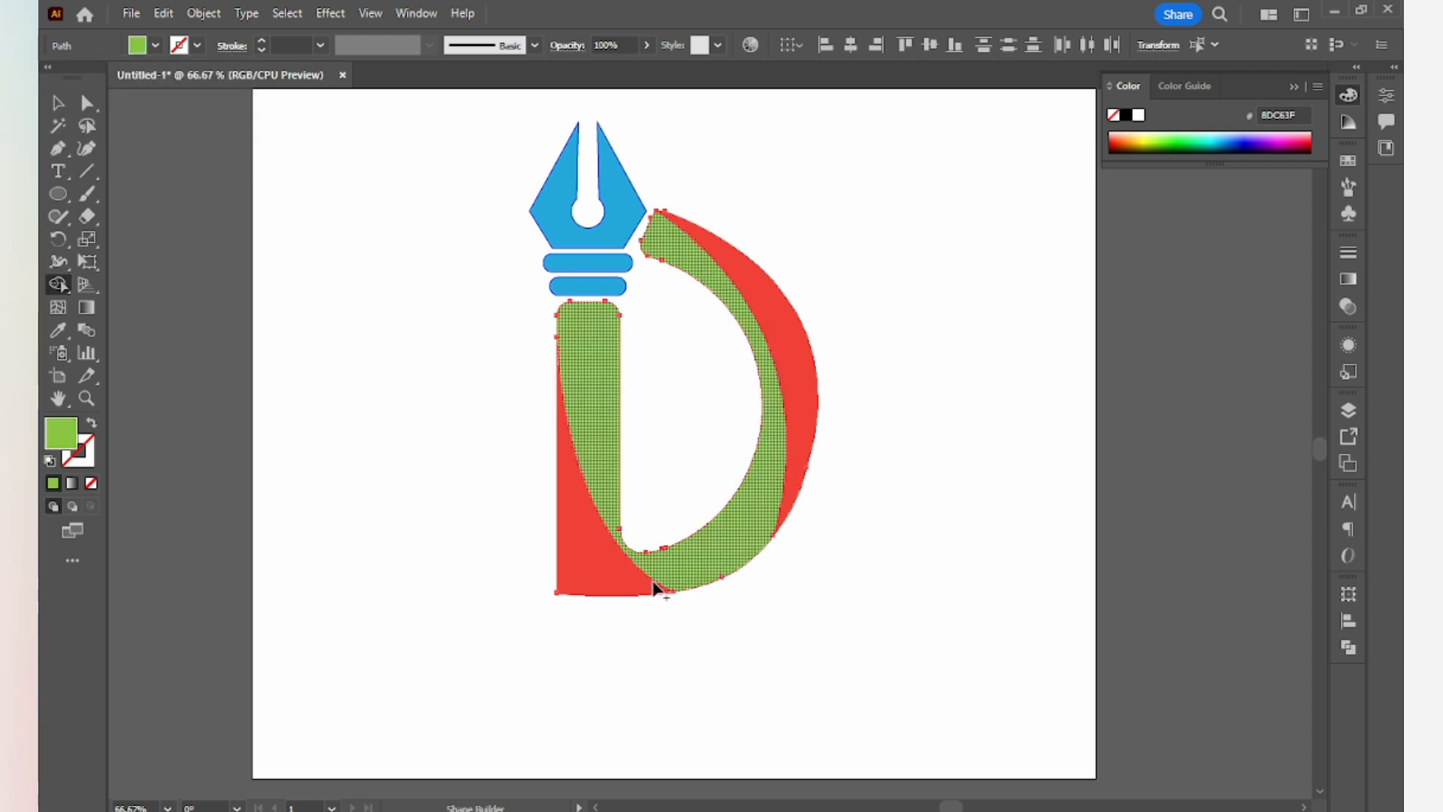
pyautogui.press('v')
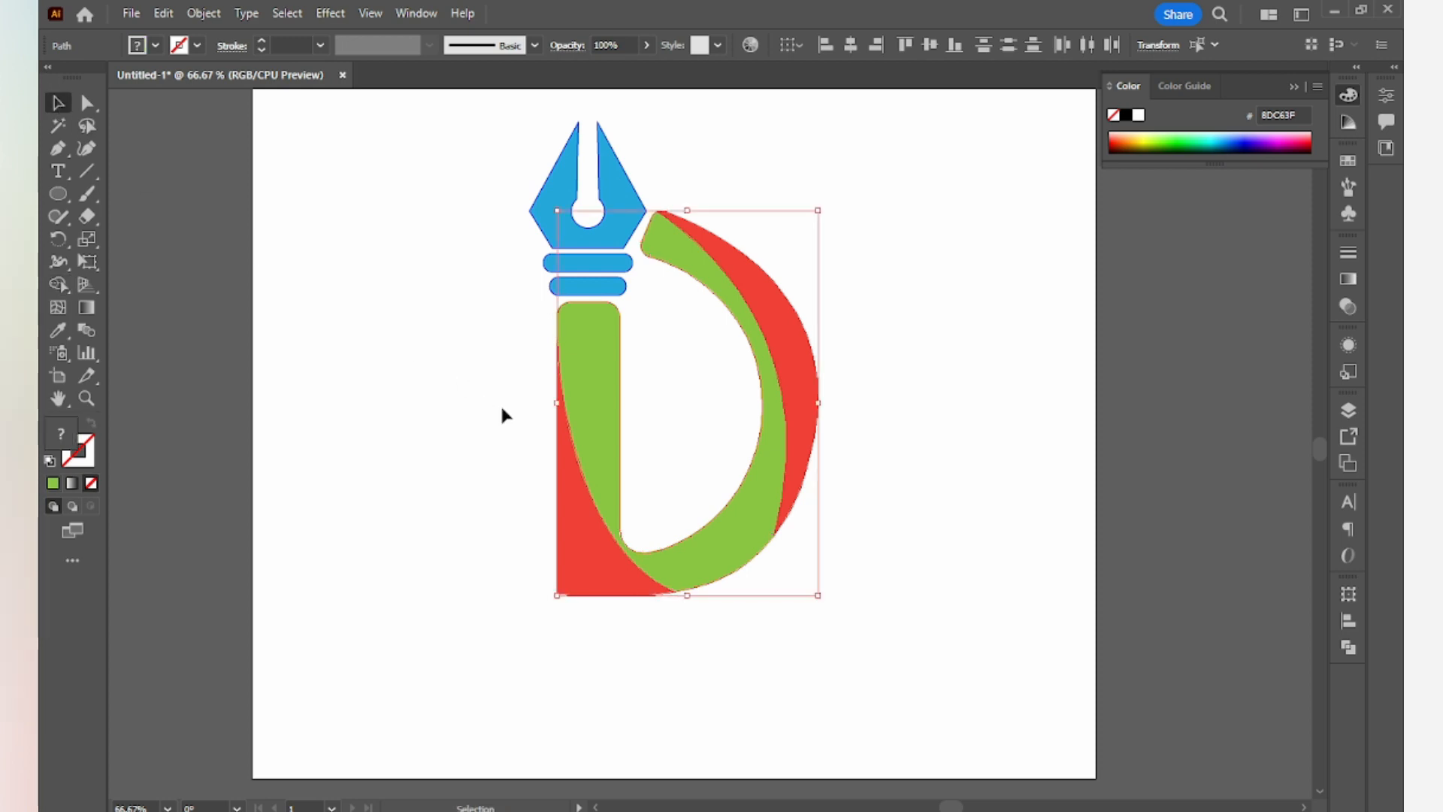
pyautogui.click(701, 330)
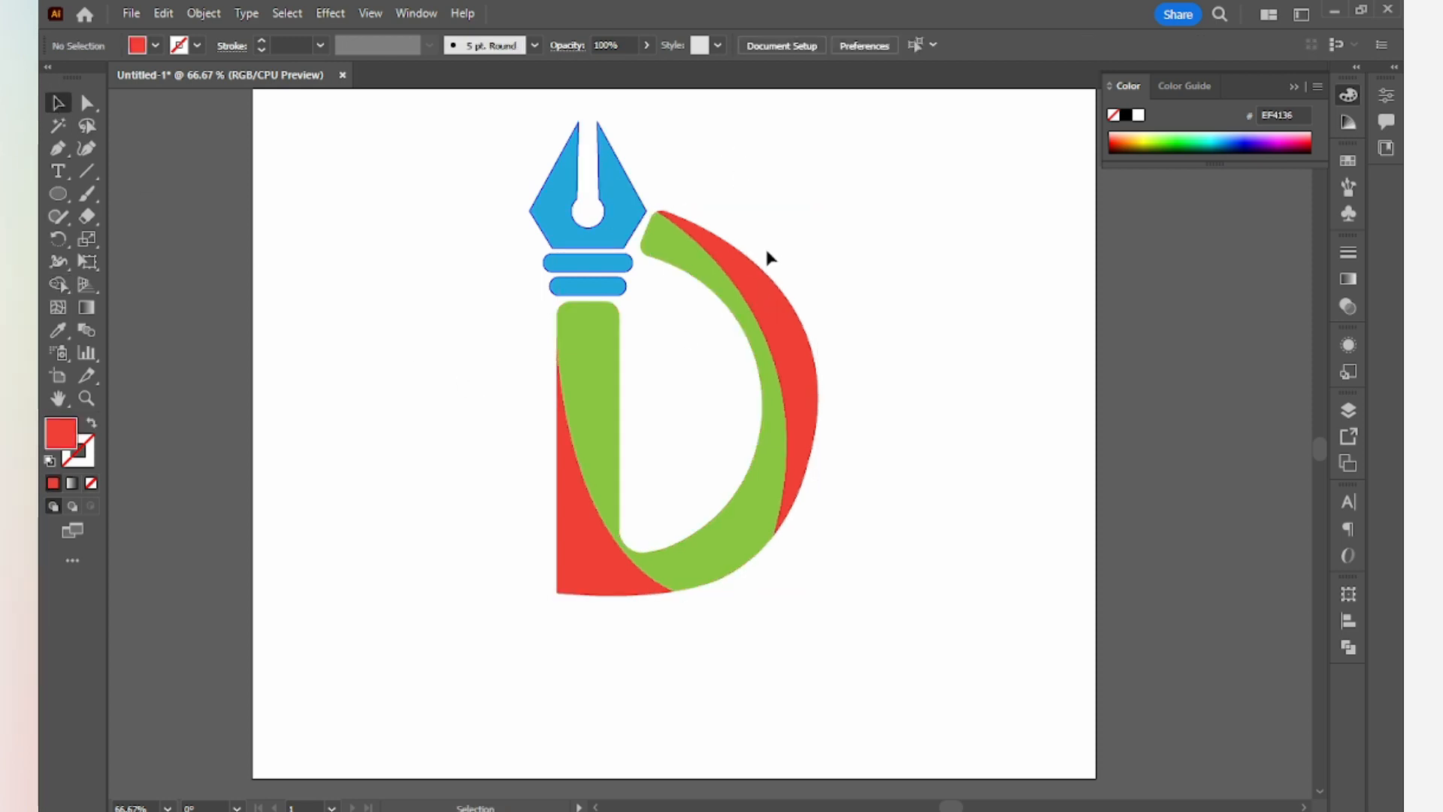
# Step: Apply a linear gradient fill to the red outer section of the bowl
pyautogui.hotkey('ctrl', '0')
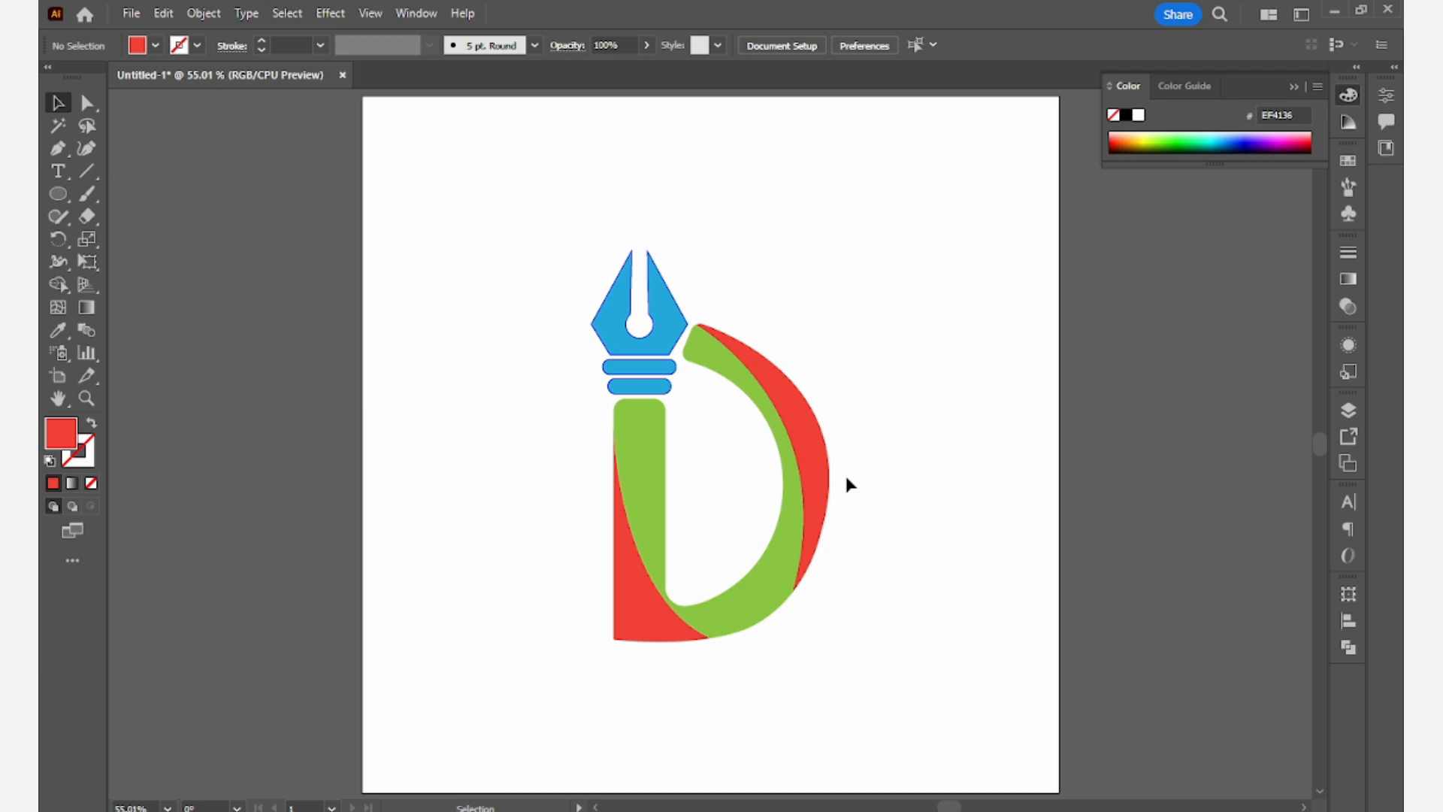
pyautogui.click(1294, 87)
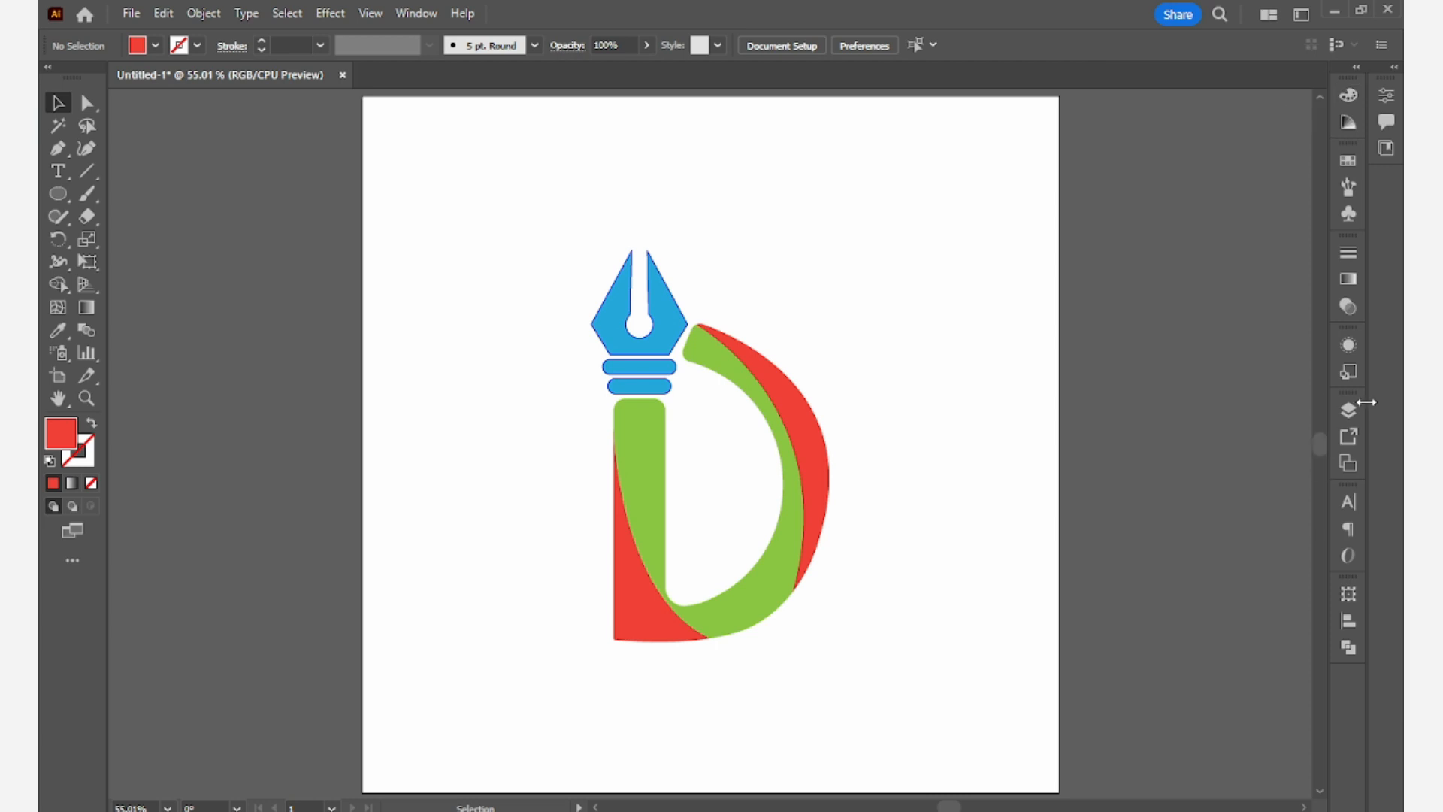
pyautogui.click(1349, 279)
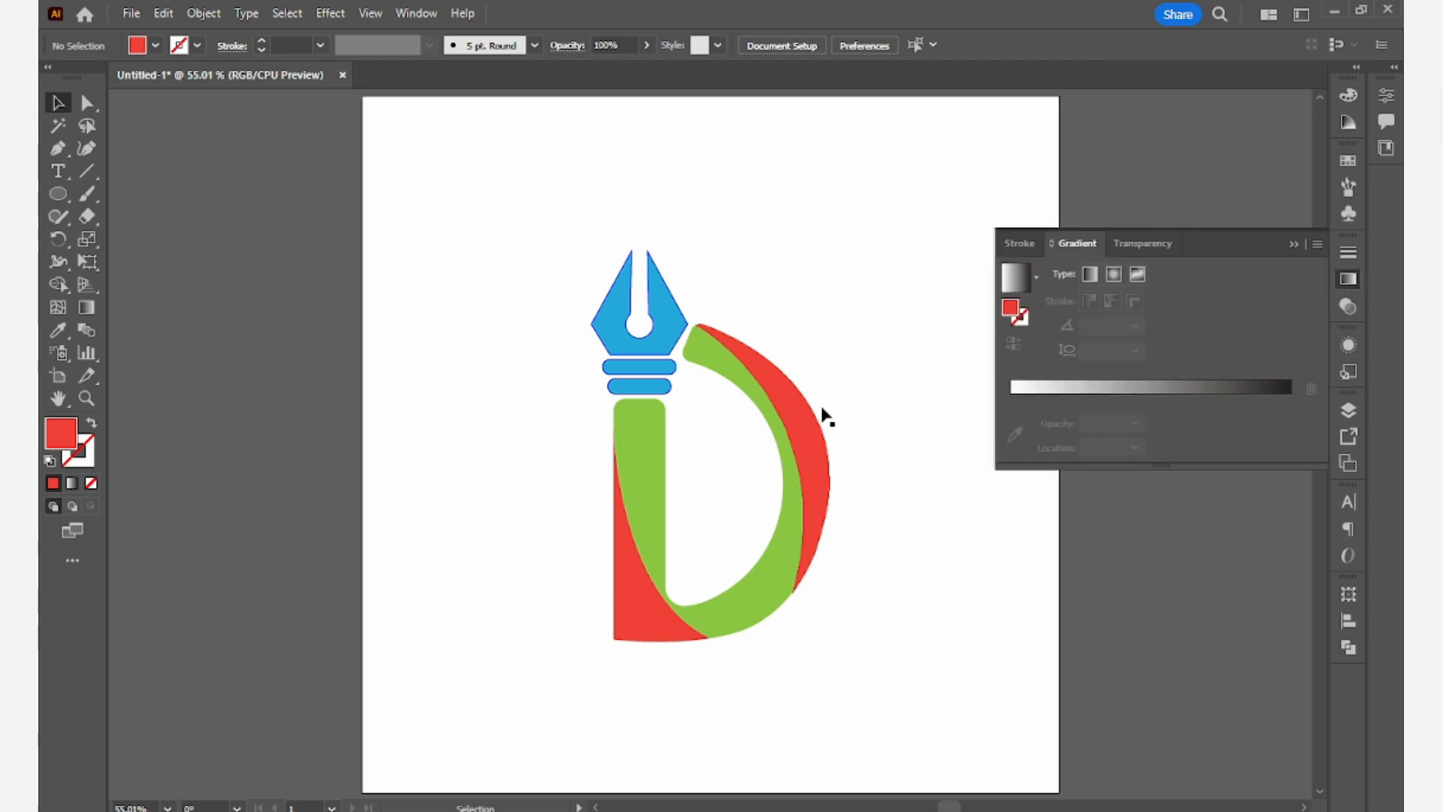
pyautogui.click(799, 426)
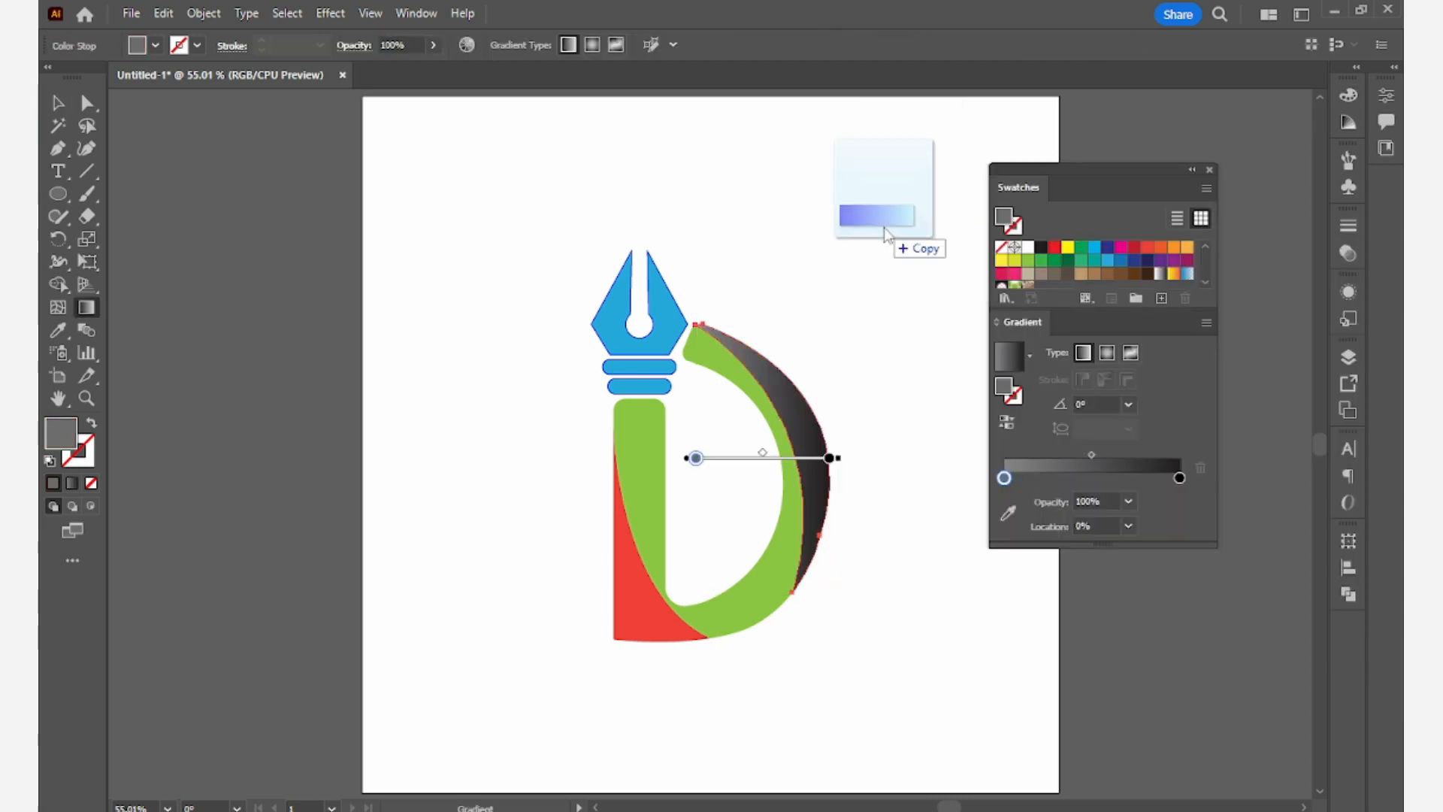
# Step: Place the blue-to-light-cyan gradient reference image on the artboard and move it to the empty area above the bowl
pyautogui.moveTo(884, 227); pyautogui.dragTo(880, 226)
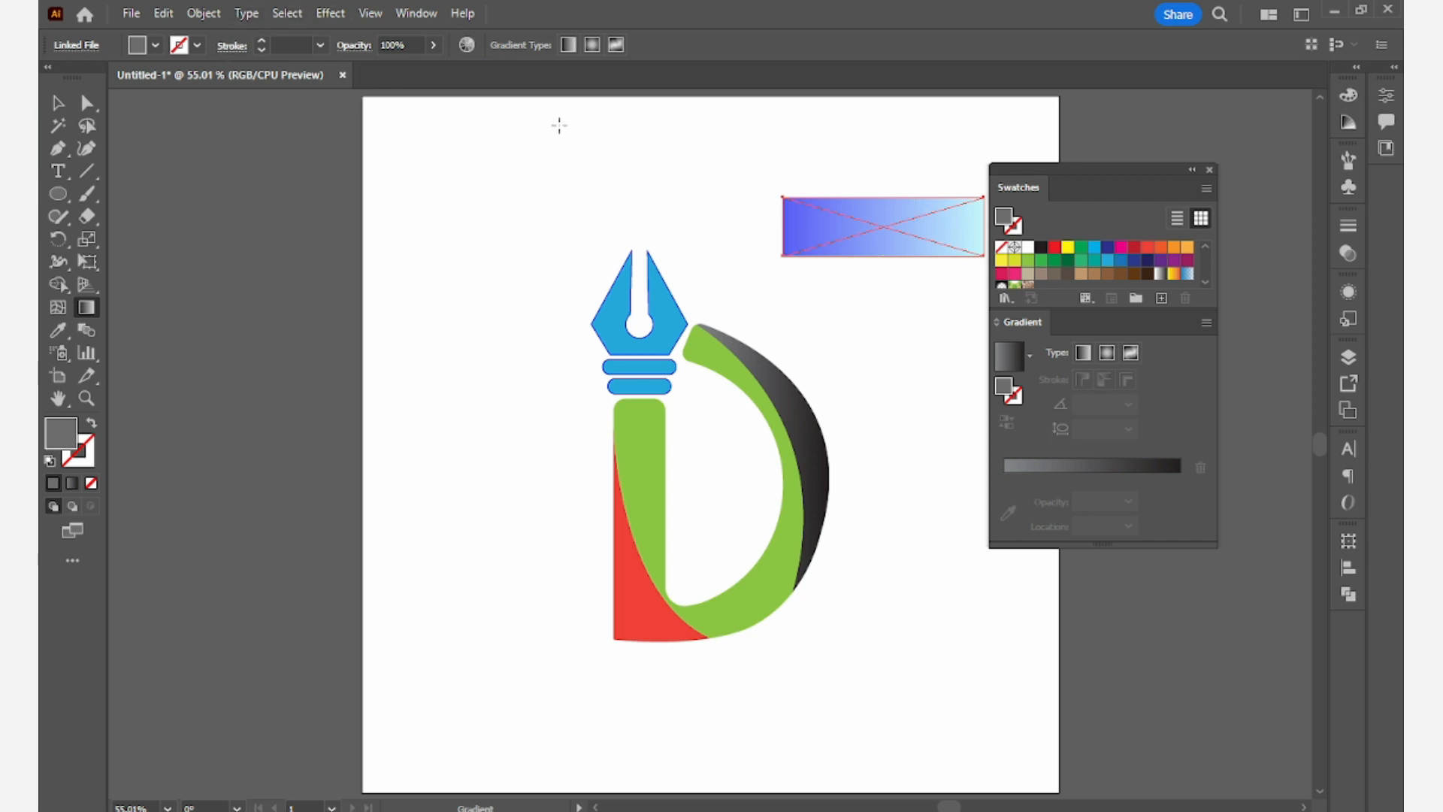
pyautogui.click(58, 103)
pyautogui.click(296, 46)
pyautogui.moveTo(886, 230); pyautogui.dragTo(851, 159)
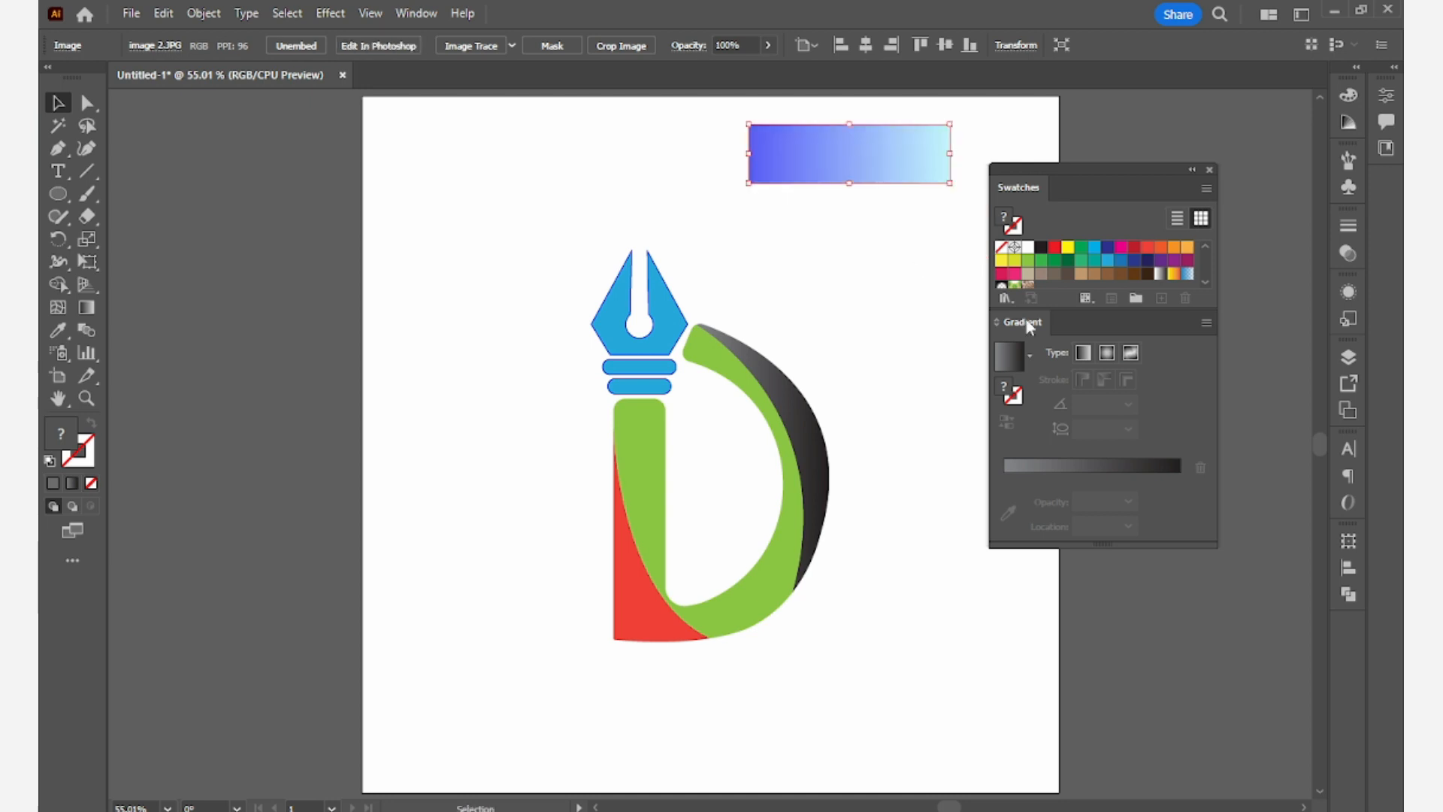
# Step: Color the outer bowl section's gradient stops by sampling the reference image, blue for the start and light cyan for the end
pyautogui.click(823, 451)
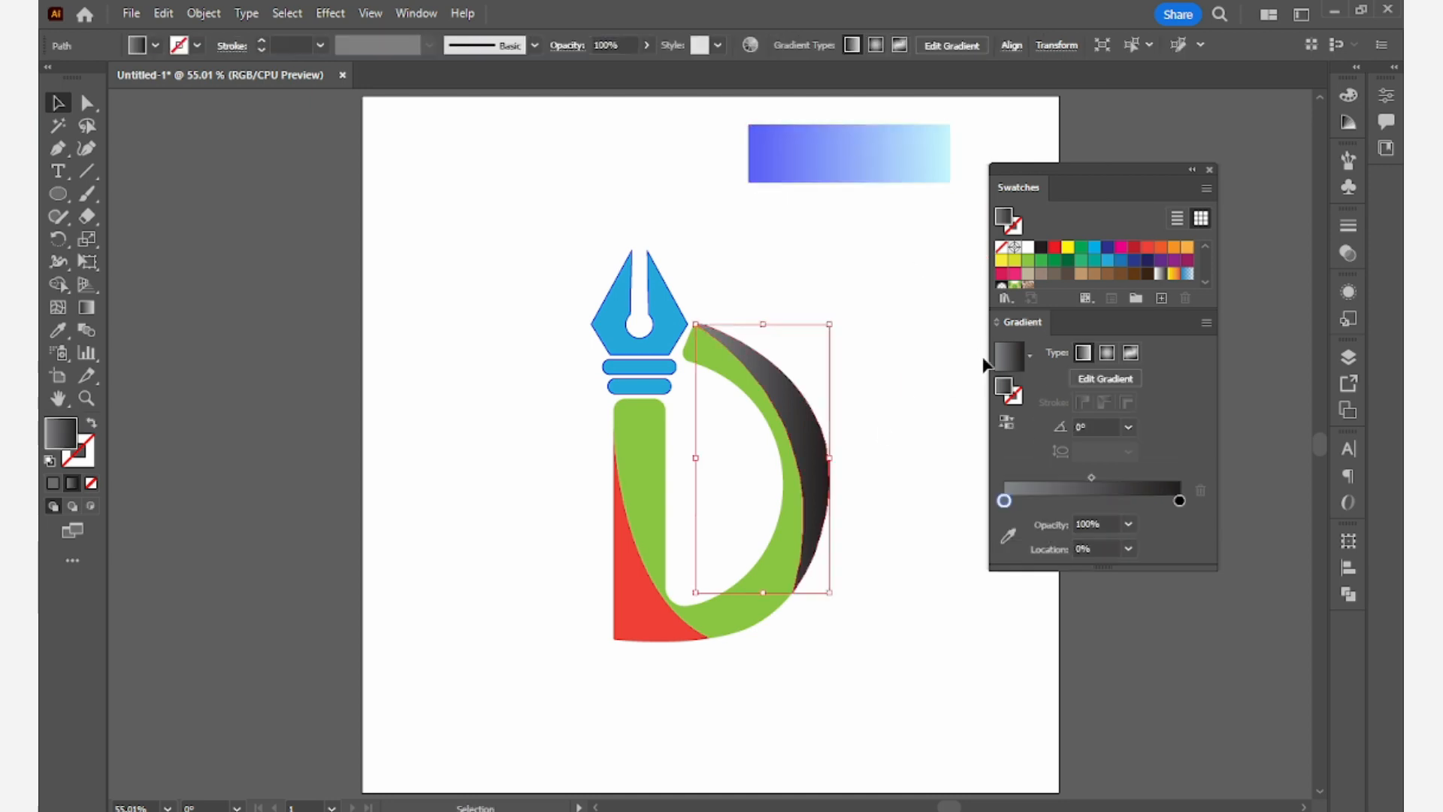
pyautogui.click(1008, 535)
pyautogui.click(767, 169)
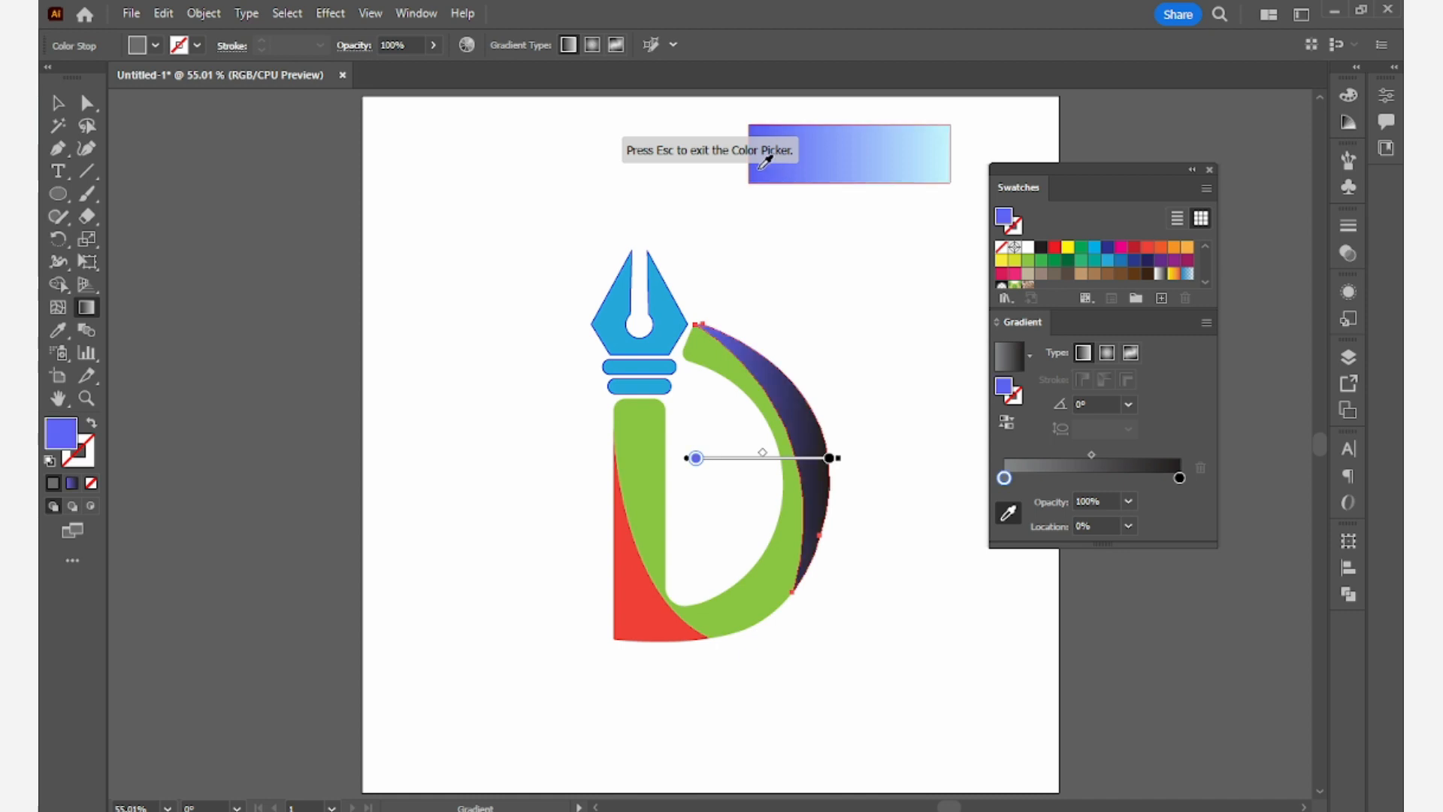
pyautogui.click(1181, 479)
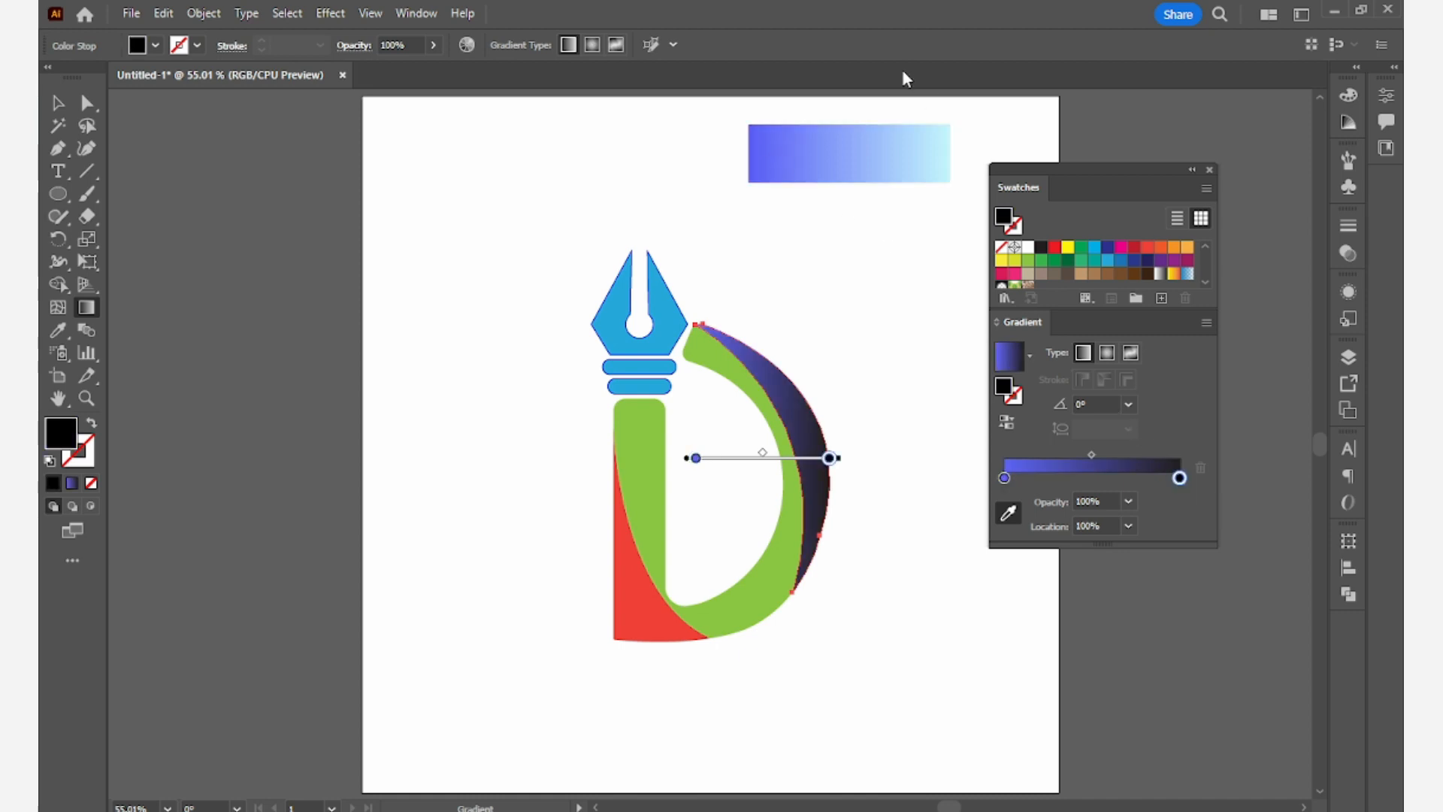
pyautogui.click(944, 128)
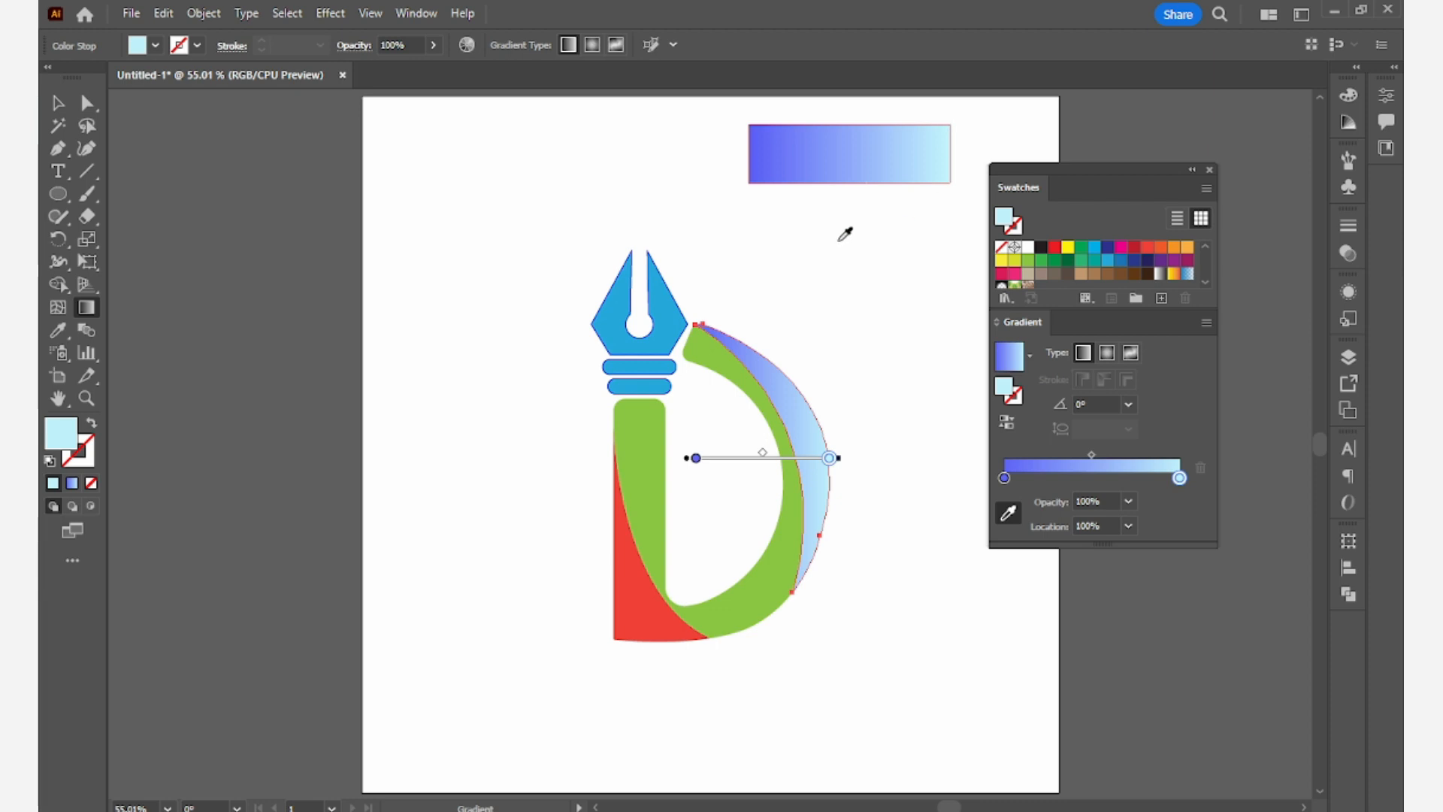
pyautogui.click(57, 104)
pyautogui.click(54, 100)
# Step: Copy the outer bowl section's blue gradient onto the green stem and inner bowl section with the Eyedropper
pyautogui.click(686, 483)
pyautogui.click(746, 615)
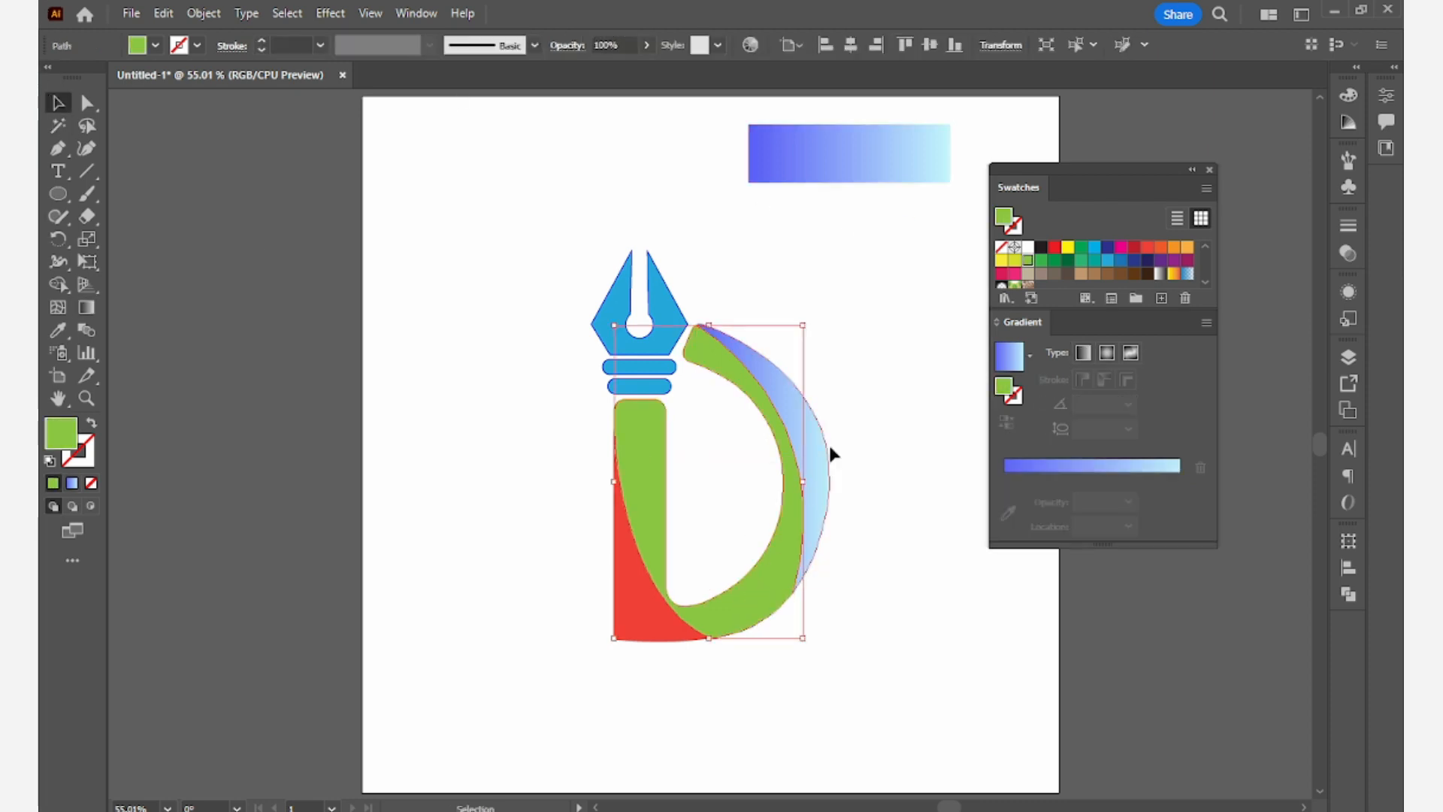
pyautogui.click(62, 329)
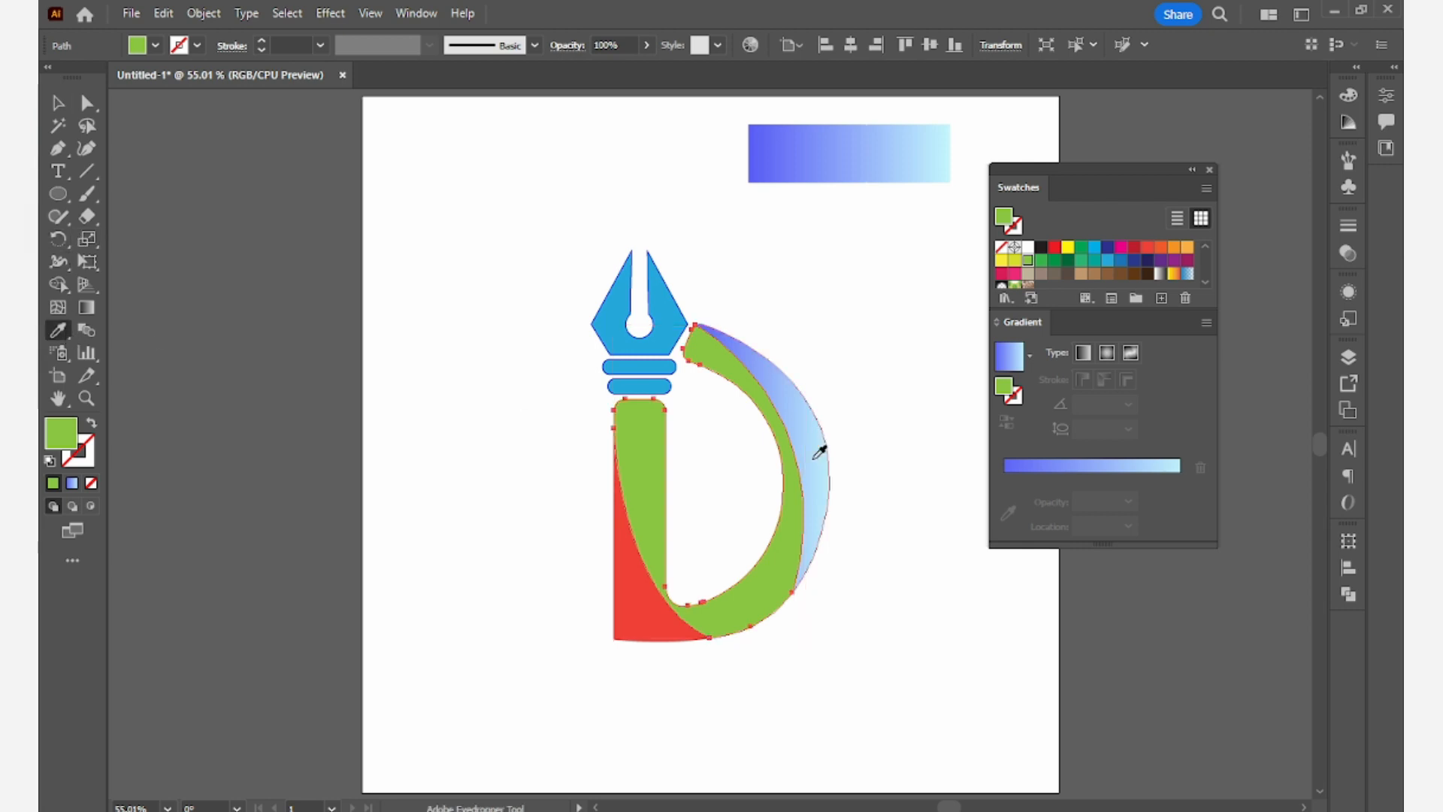
pyautogui.click(820, 440)
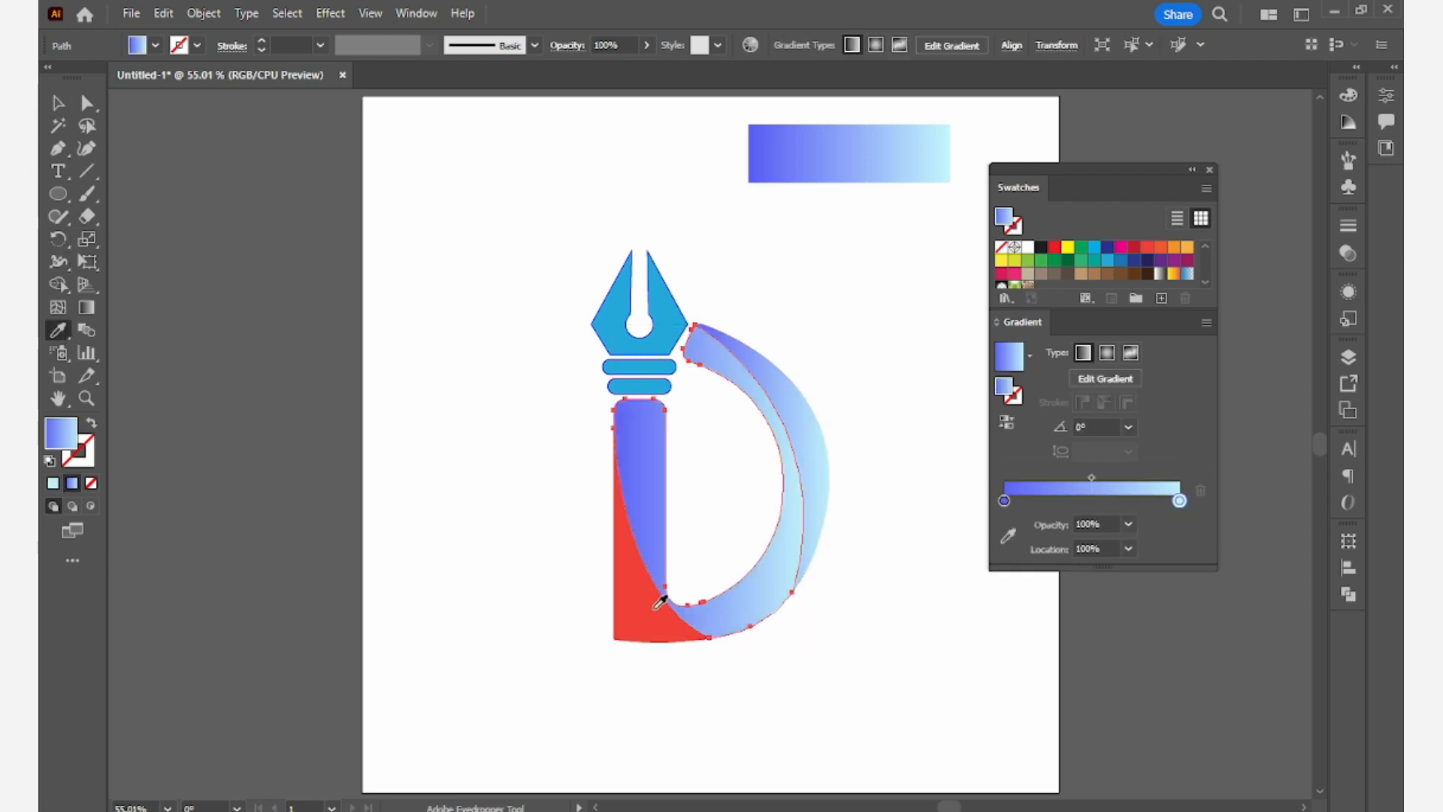
pyautogui.press('v')
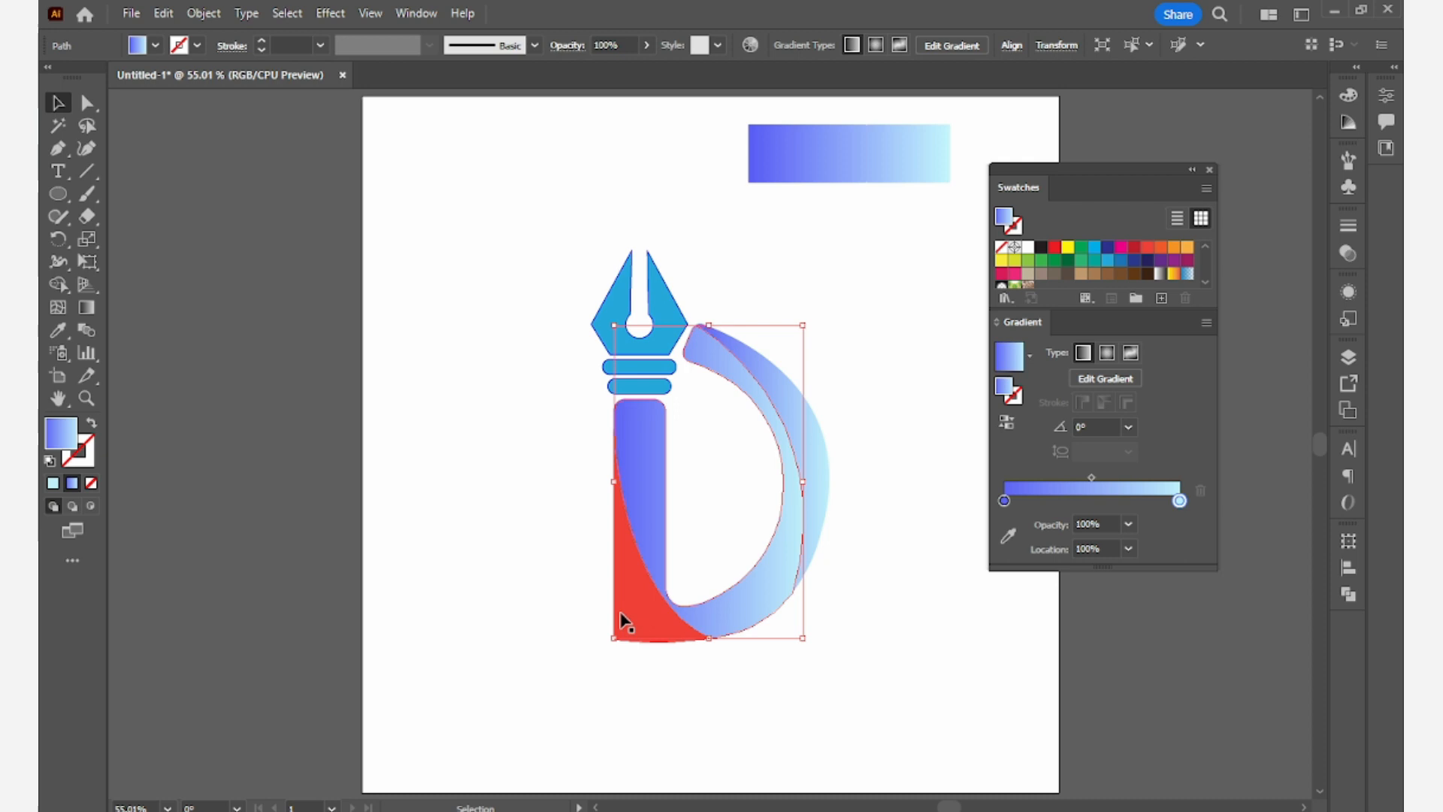
# Step: Copy the bowl's blue gradient onto the red corner section at the base of the stem
pyautogui.click(622, 620)
pyautogui.press('i')
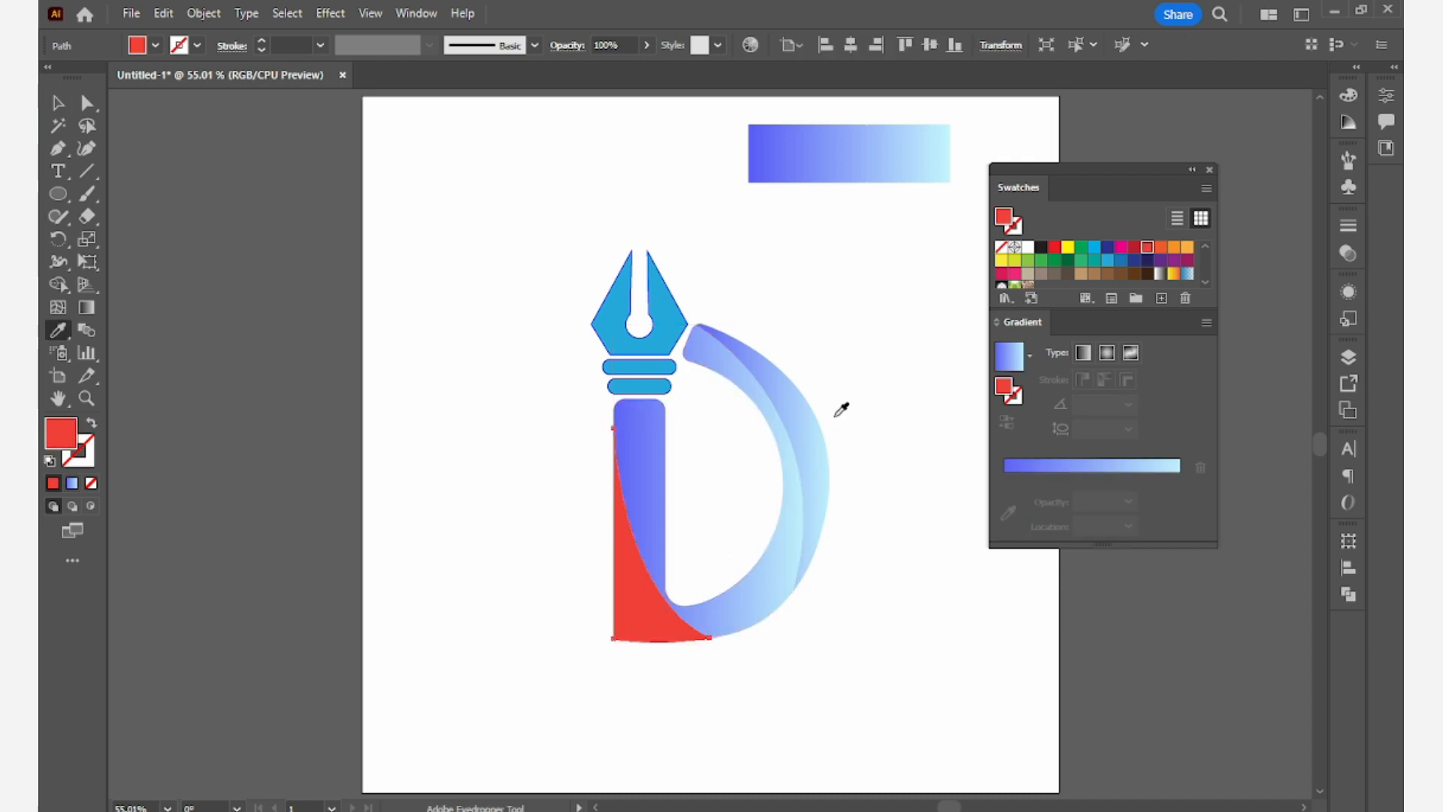
pyautogui.click(810, 437)
pyautogui.press('v')
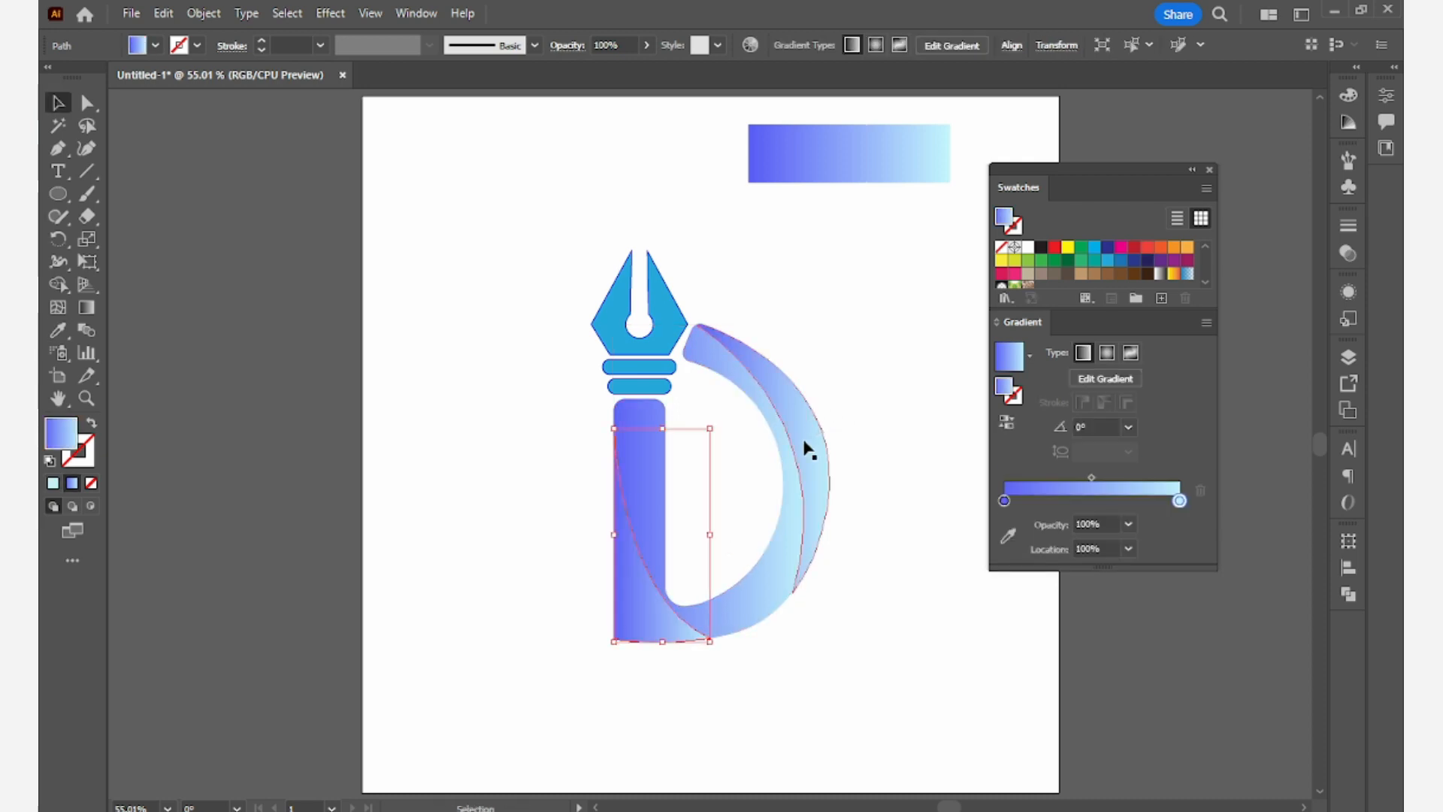
# Step: Replace the fill and stroke of the nib and both collar bars with the stem's sampled blue gradient
pyautogui.click(651, 370)
pyautogui.moveTo(590, 310); pyautogui.dragTo(638, 396)
pyautogui.press('i')
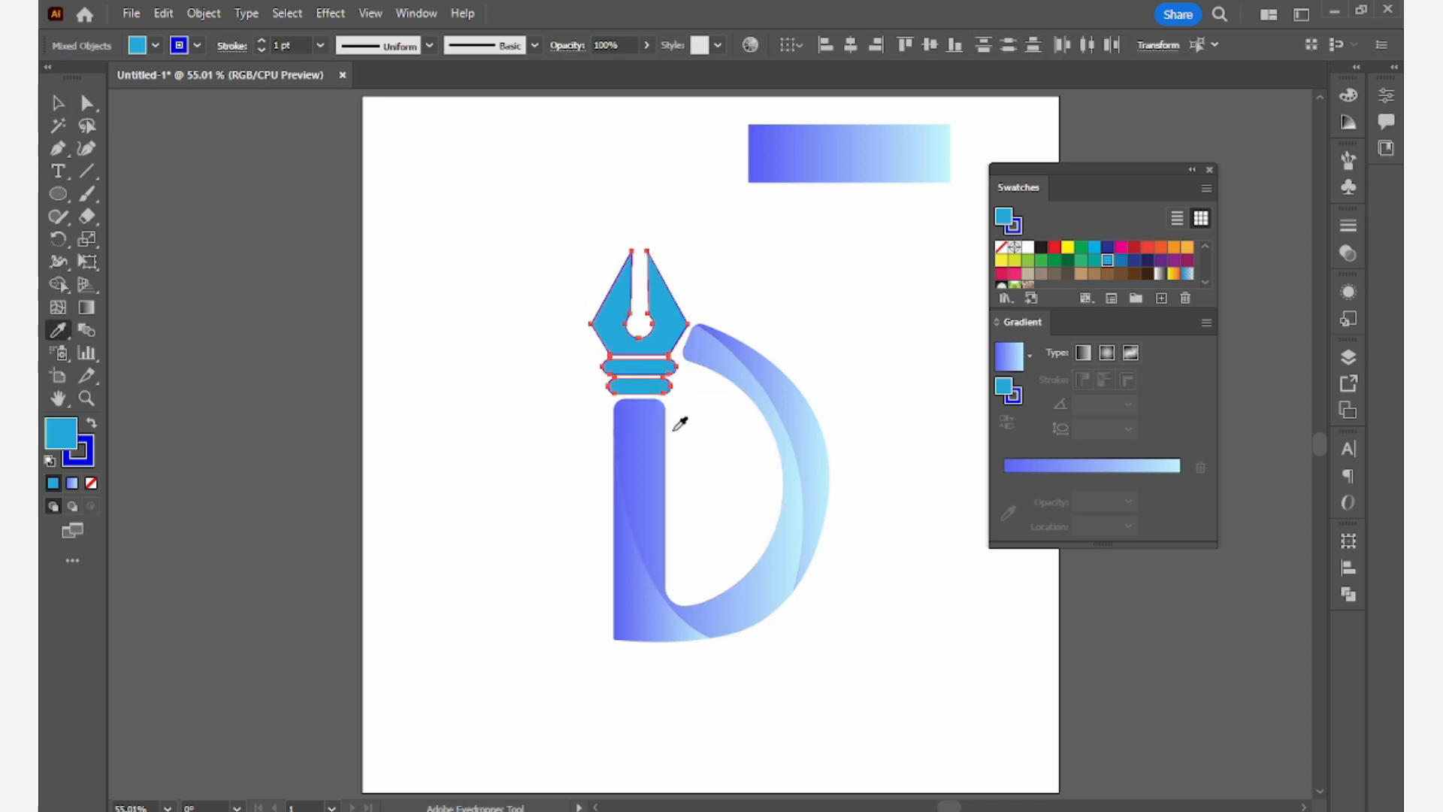
pyautogui.click(663, 445)
pyautogui.click(54, 104)
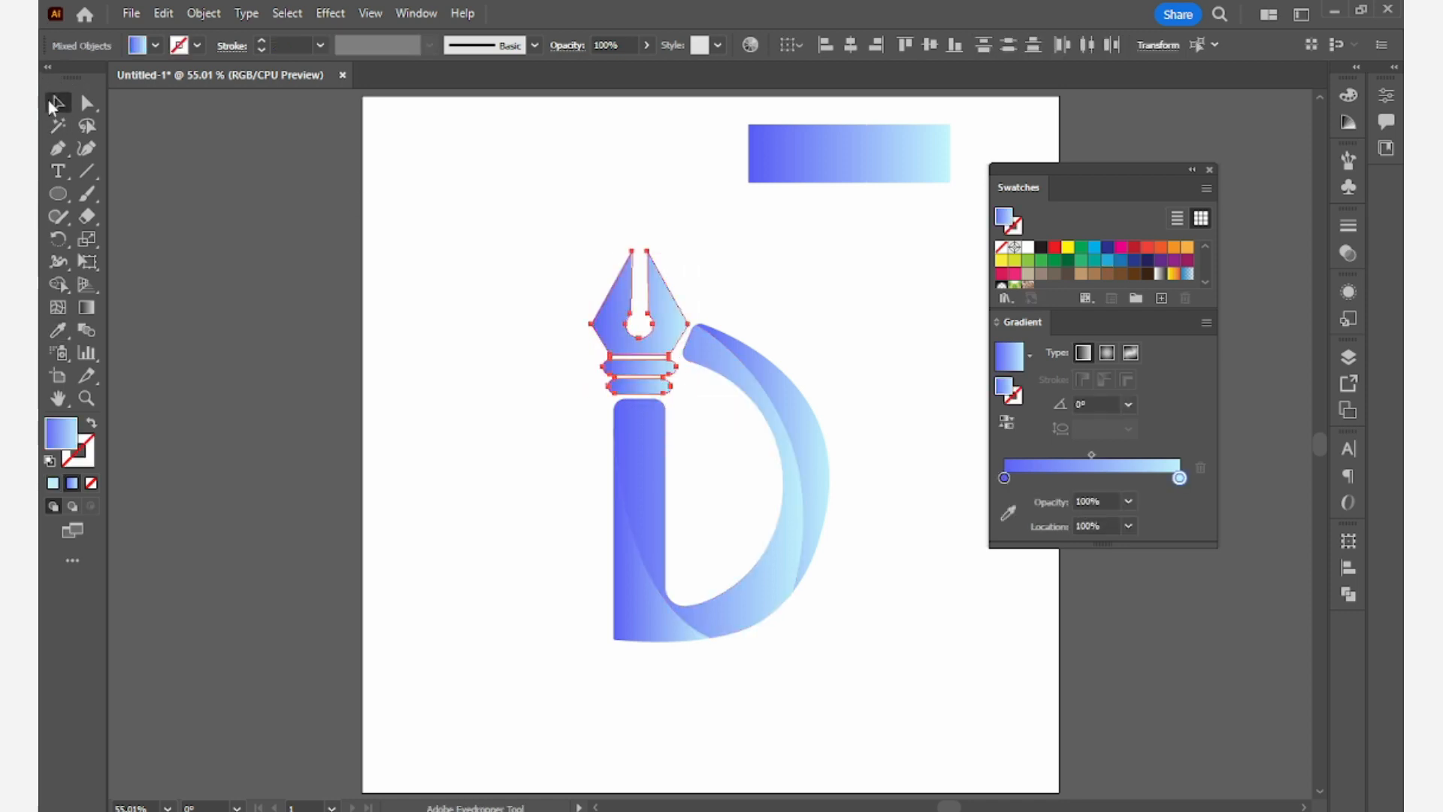
pyautogui.click(537, 323)
# Step: Delete the gradient reference image and close the floating color swatch and gradient settings
pyautogui.click(859, 156)
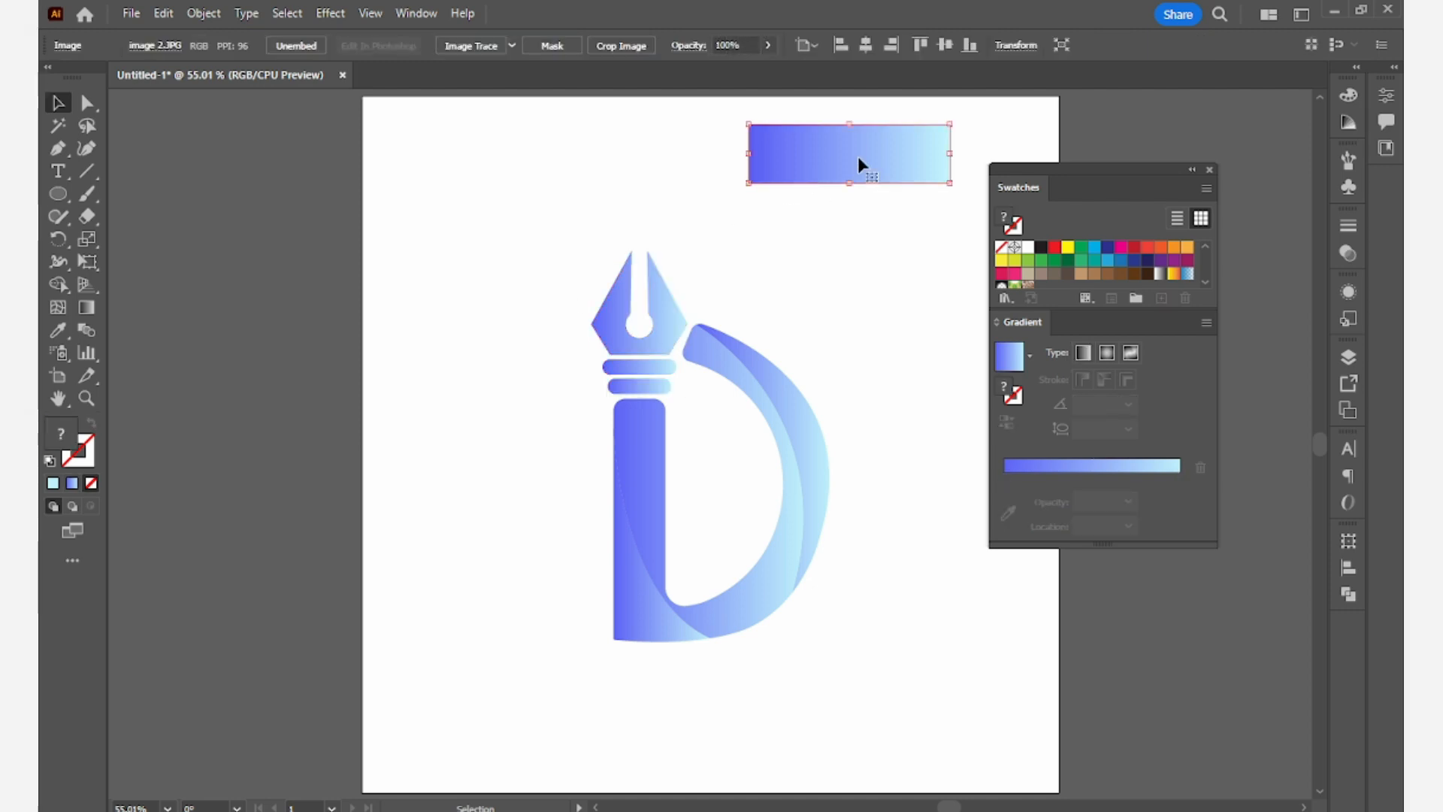
pyautogui.press('Delete')
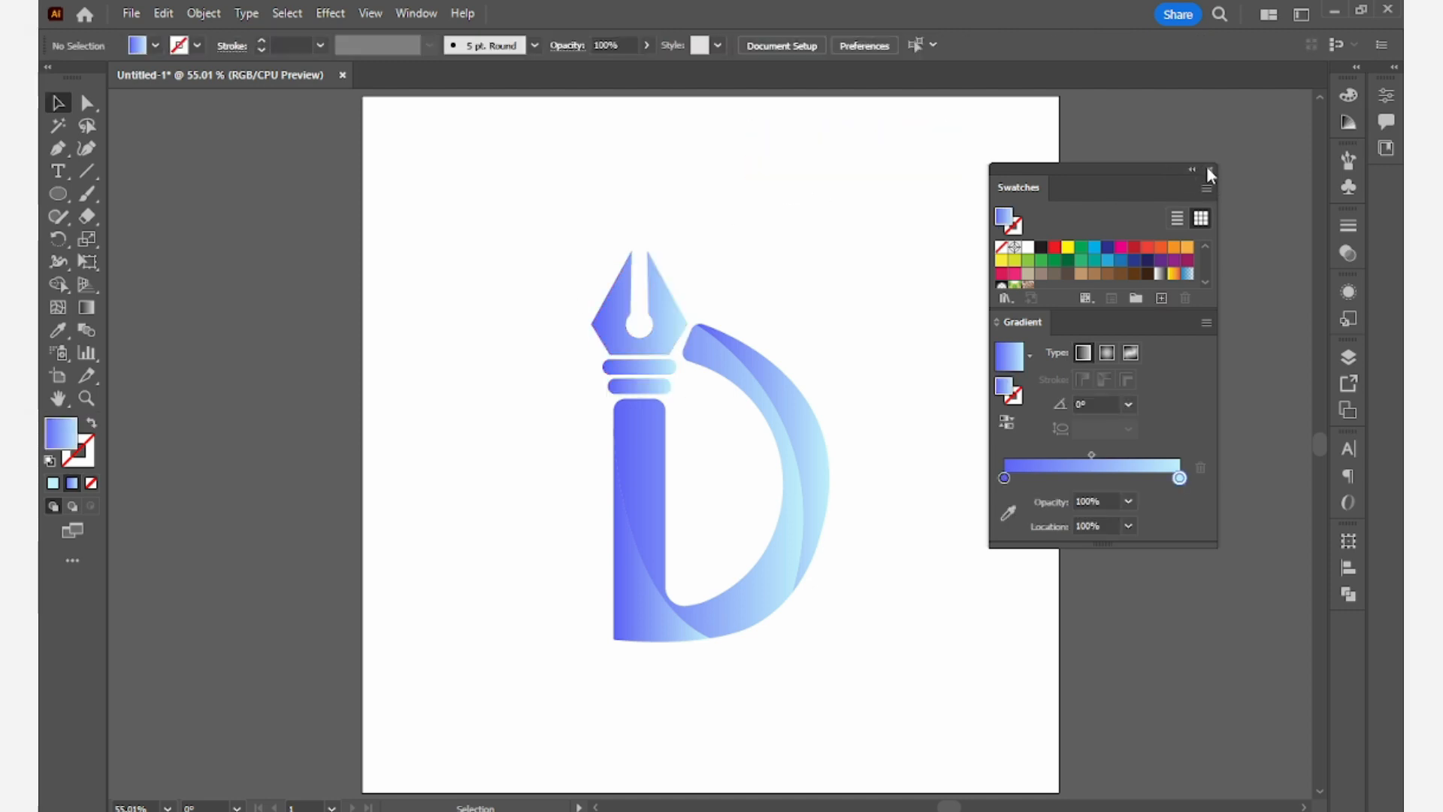
pyautogui.click(1210, 171)
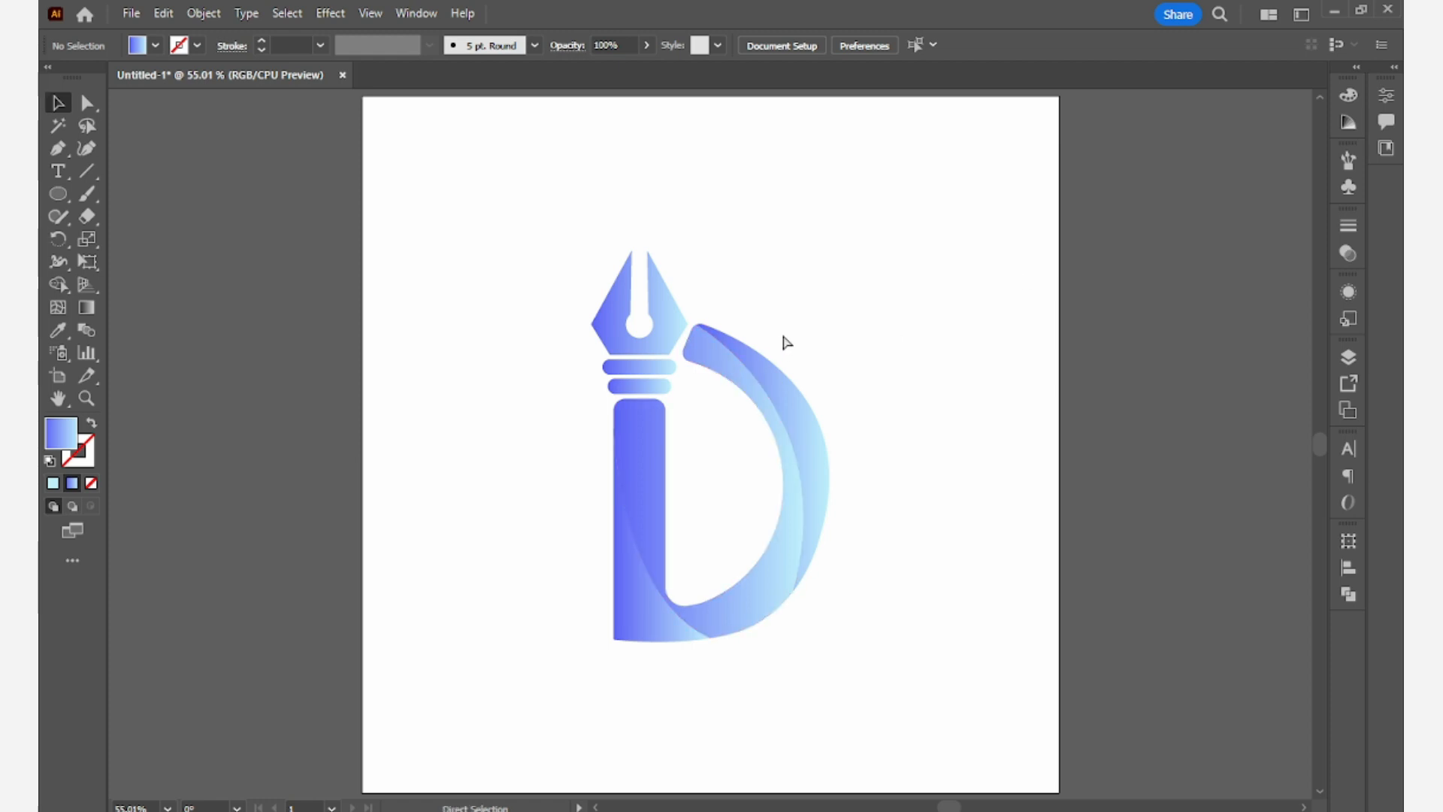
# Step: Redirect the outer bowl section's gradient diagonally, from blue at its upper end near the nib to light cyan at its lower end
pyautogui.click(806, 449)
pyautogui.click(946, 475)
pyautogui.click(789, 451)
pyautogui.click(85, 308)
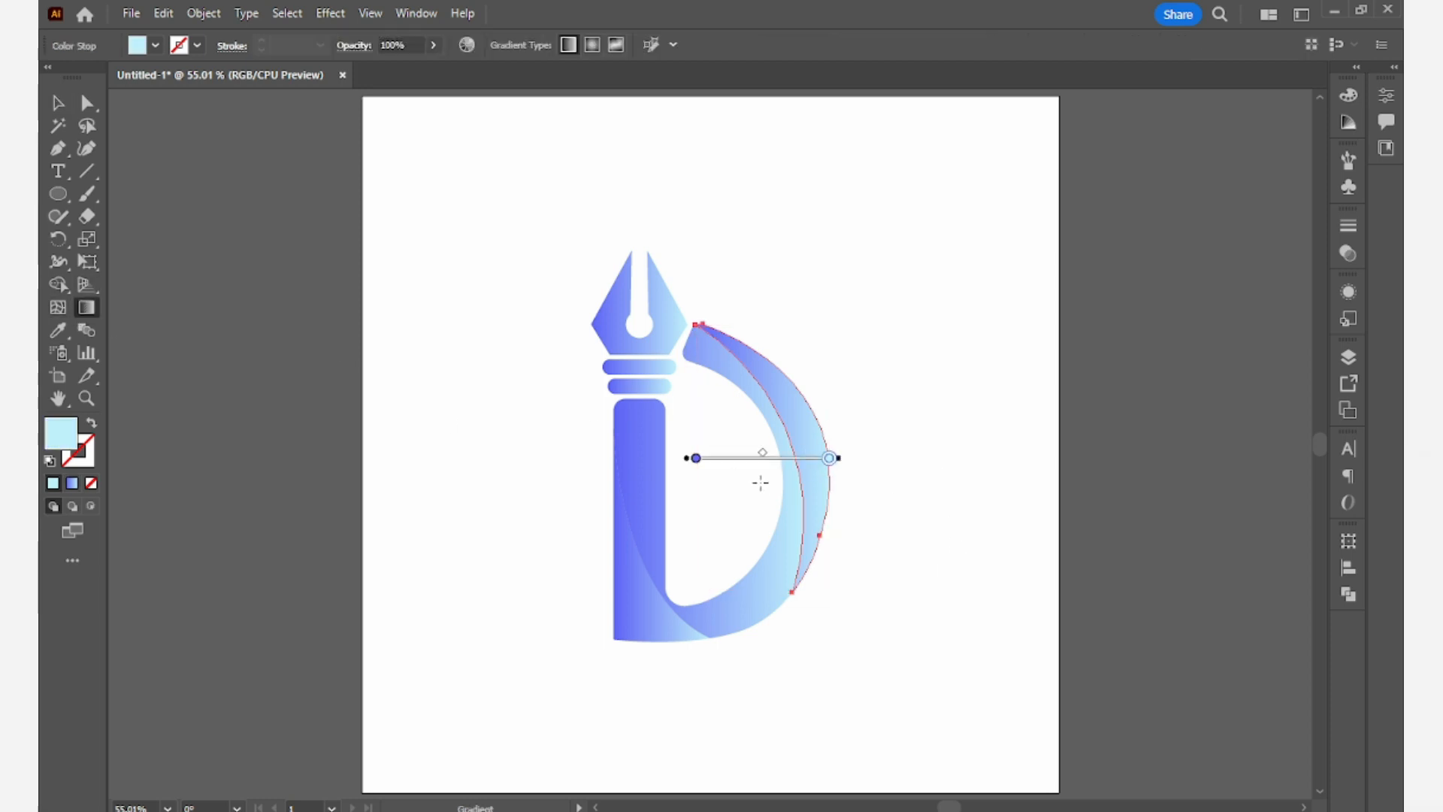
pyautogui.moveTo(866, 525)
pyautogui.mouseDown()
pyautogui.moveTo(773, 358)
pyautogui.moveTo(704, 325)
pyautogui.moveTo(693, 354)
pyautogui.moveTo(831, 484)
pyautogui.moveTo(844, 516)
pyautogui.moveTo(817, 527)
pyautogui.mouseUp()
pyautogui.moveTo(741, 324)
pyautogui.mouseDown()
pyautogui.moveTo(837, 525)
pyautogui.moveTo(820, 566)
pyautogui.mouseUp()
pyautogui.moveTo(712, 308); pyautogui.dragTo(837, 577)
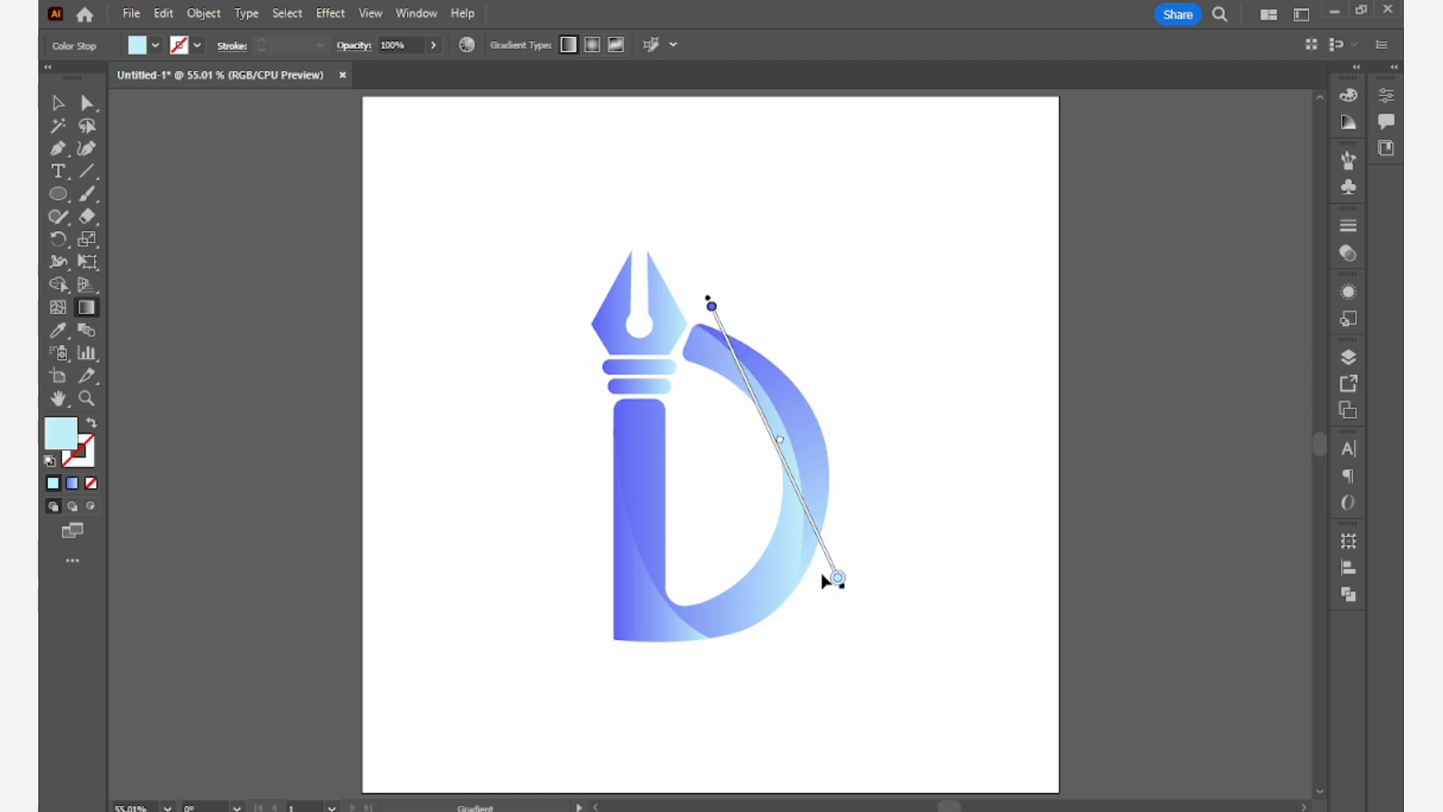
# Step: Redirect the gradient of the joined stem and inner bowl section diagonally, from blue at its lower left to light cyan at its upper right
pyautogui.press('v')
pyautogui.click(747, 593)
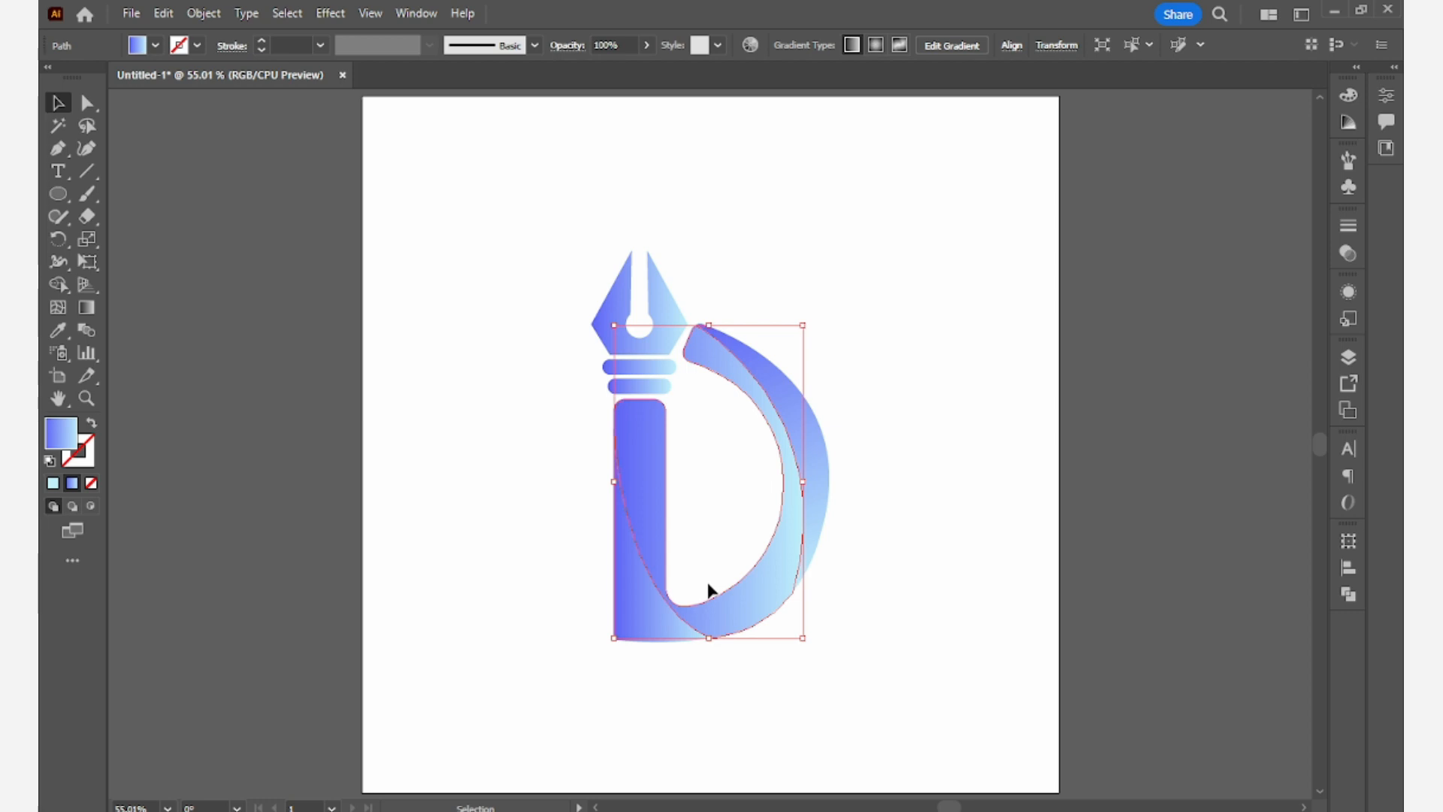
pyautogui.press('i')
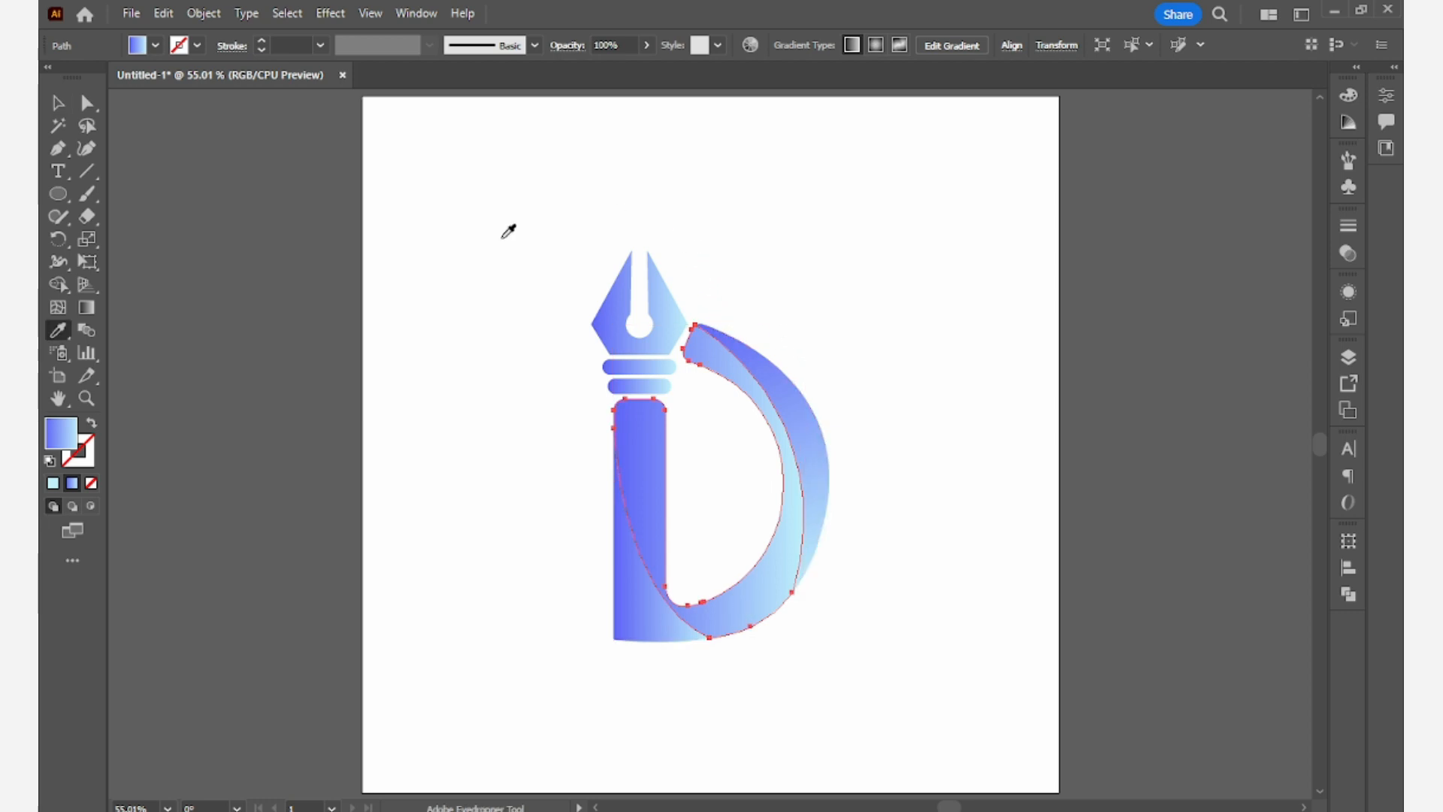
pyautogui.press('g')
pyautogui.moveTo(736, 311); pyautogui.dragTo(783, 332)
pyautogui.moveTo(708, 671); pyautogui.dragTo(738, 330)
pyautogui.moveTo(594, 535); pyautogui.dragTo(827, 378)
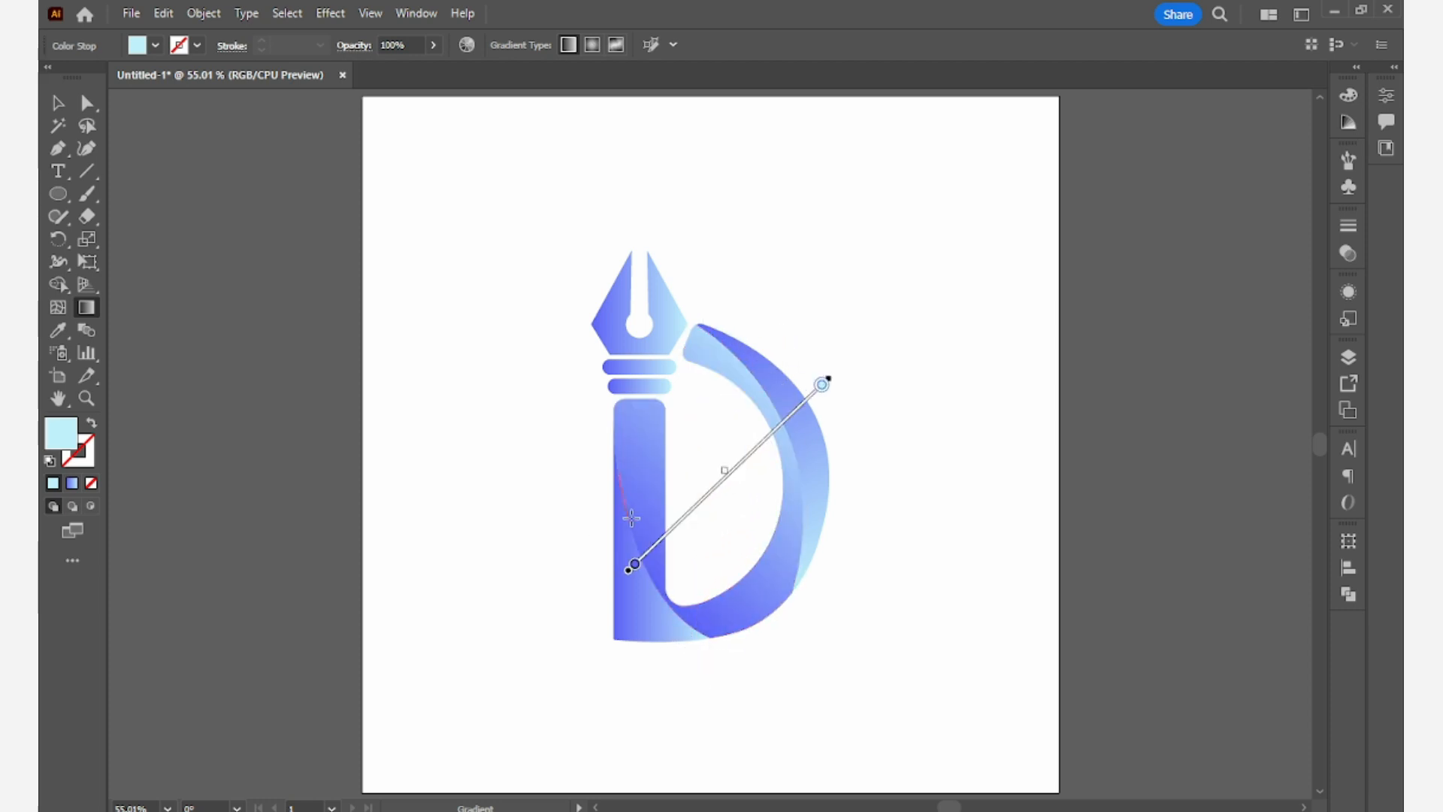
pyautogui.moveTo(580, 530); pyautogui.dragTo(914, 403)
pyautogui.moveTo(537, 481); pyautogui.dragTo(889, 481)
pyautogui.moveTo(596, 569); pyautogui.dragTo(852, 390)
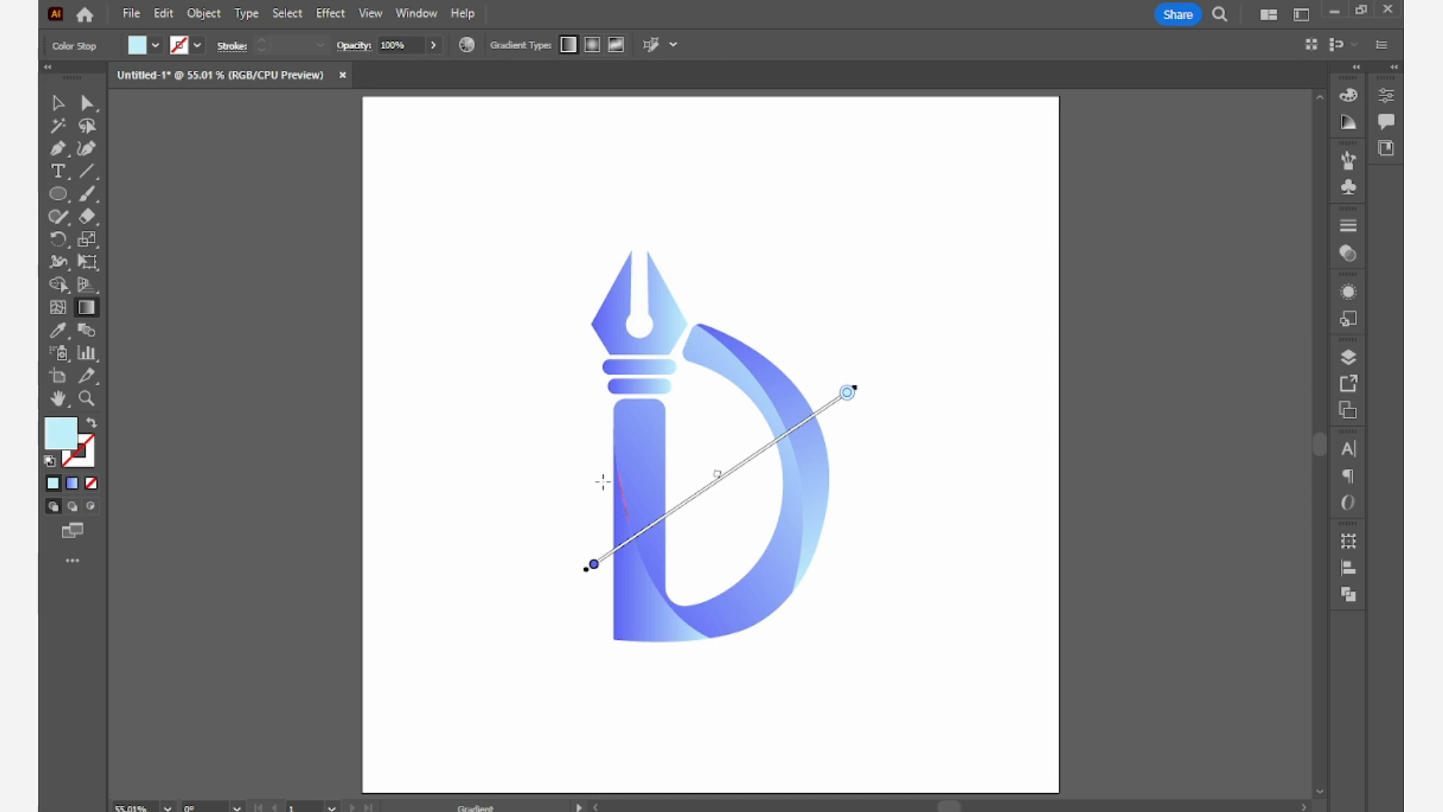
# Step: Redirect the stem's base corner section's gradient diagonally, from blue at its lower end to light cyan at its upper end
pyautogui.press('v')
pyautogui.click(648, 645)
pyautogui.click(642, 610)
pyautogui.click(87, 307)
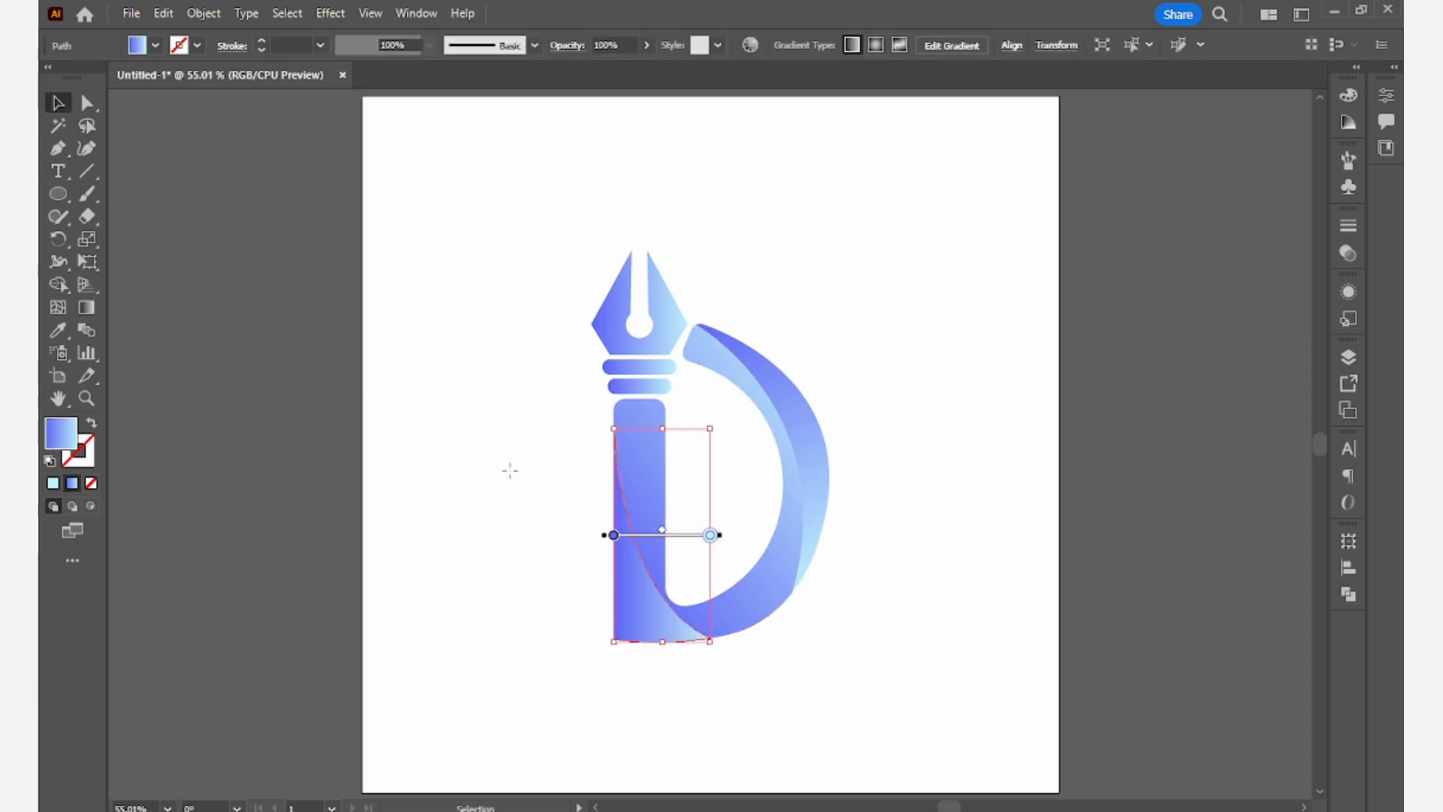
pyautogui.moveTo(708, 469)
pyautogui.mouseDown()
pyautogui.moveTo(588, 636)
pyautogui.moveTo(566, 531)
pyautogui.moveTo(690, 499)
pyautogui.mouseUp()
pyautogui.moveTo(594, 616)
pyautogui.mouseDown()
pyautogui.moveTo(752, 528)
pyautogui.moveTo(666, 528)
pyautogui.mouseUp()
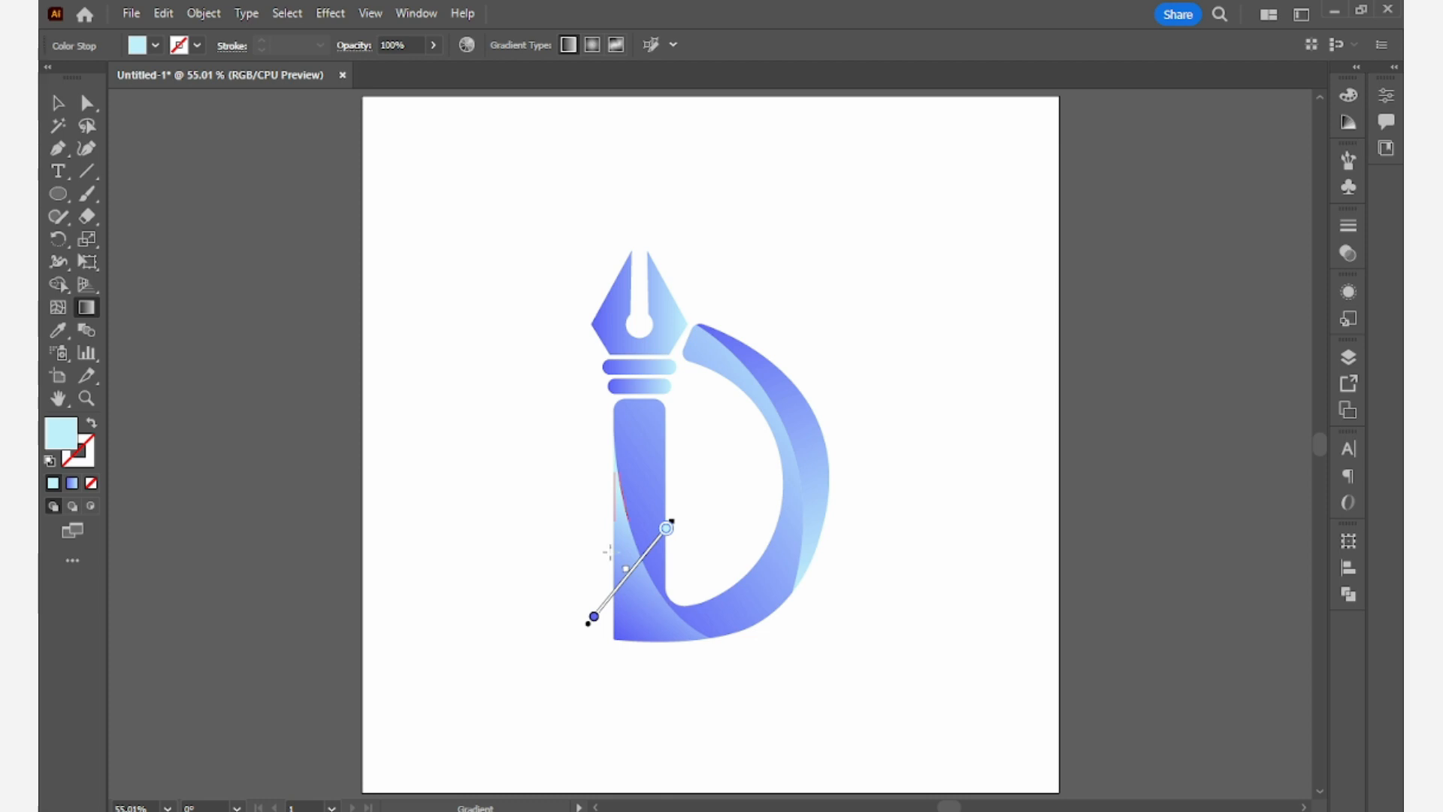
# Step: Reverse the gradient of both collar bars to run from light cyan on their left ends to blue on their right ends
pyautogui.click(57, 102)
pyautogui.click(592, 376)
pyautogui.moveTo(584, 356); pyautogui.dragTo(648, 411)
pyautogui.press('g')
pyautogui.click(637, 390)
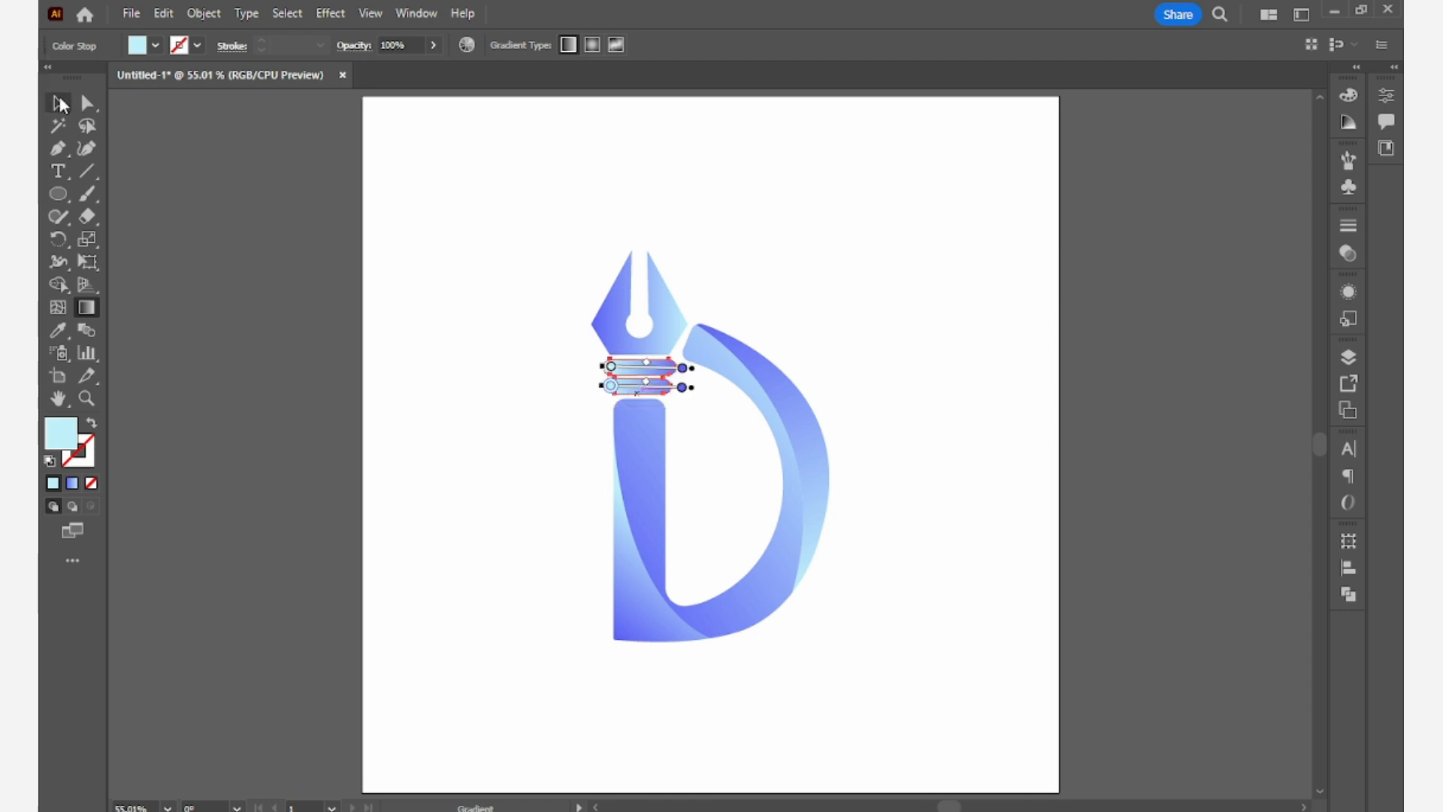
# Step: Redirect the nib's gradient nearly vertically, from blue below its base to light cyan at its tip, and deselect it
pyautogui.press('v')
pyautogui.moveTo(588, 242); pyautogui.dragTo(651, 325)
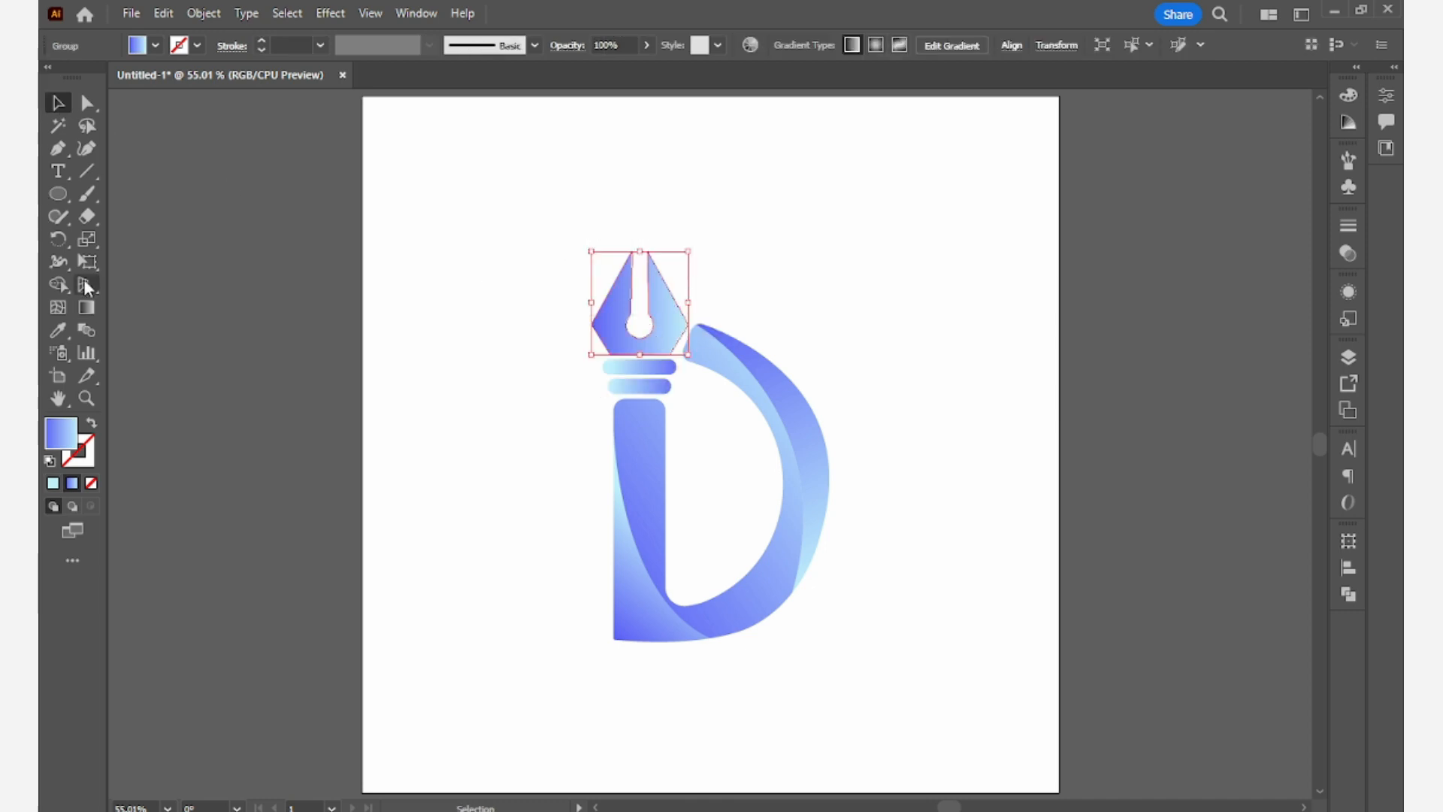
pyautogui.click(87, 307)
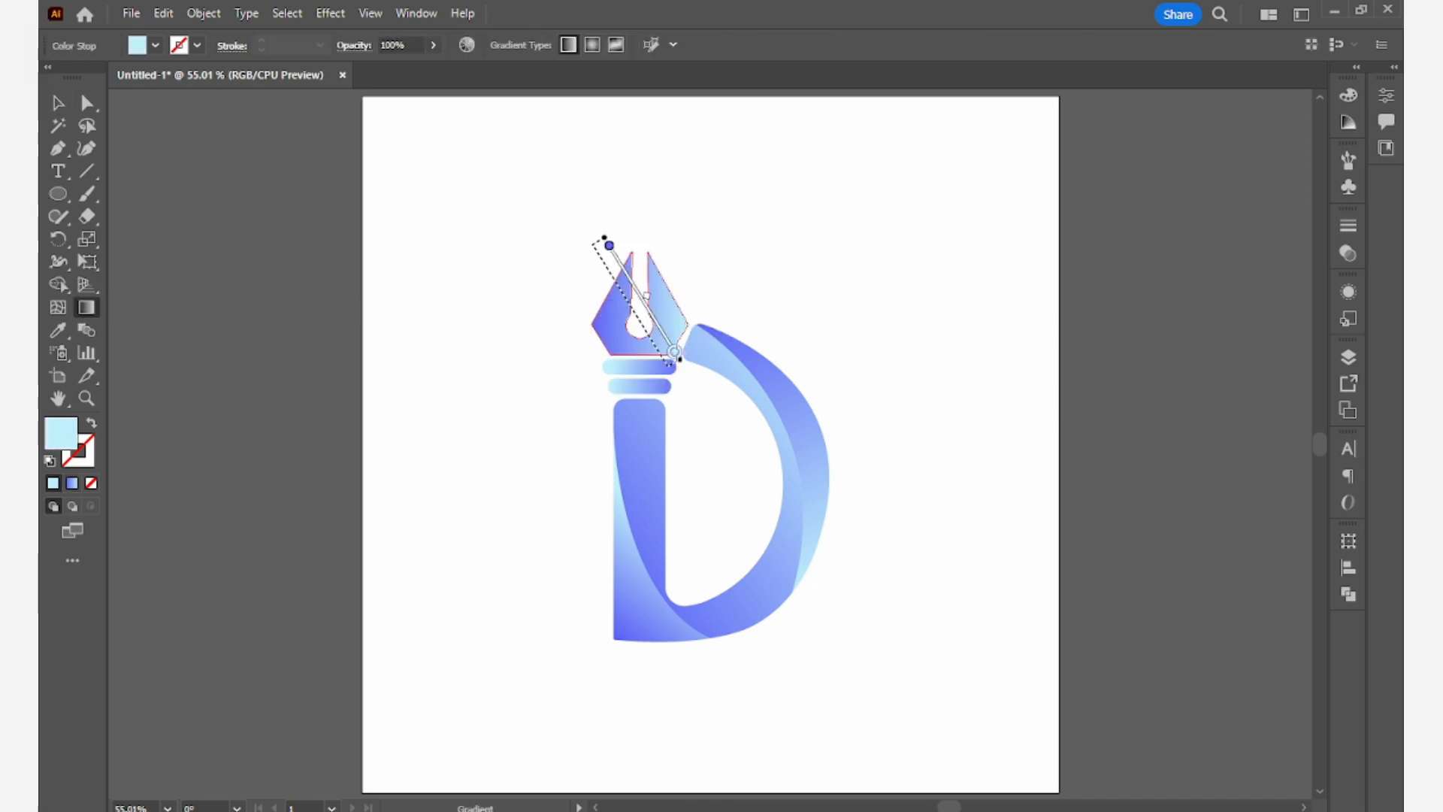
pyautogui.moveTo(594, 251); pyautogui.dragTo(668, 361)
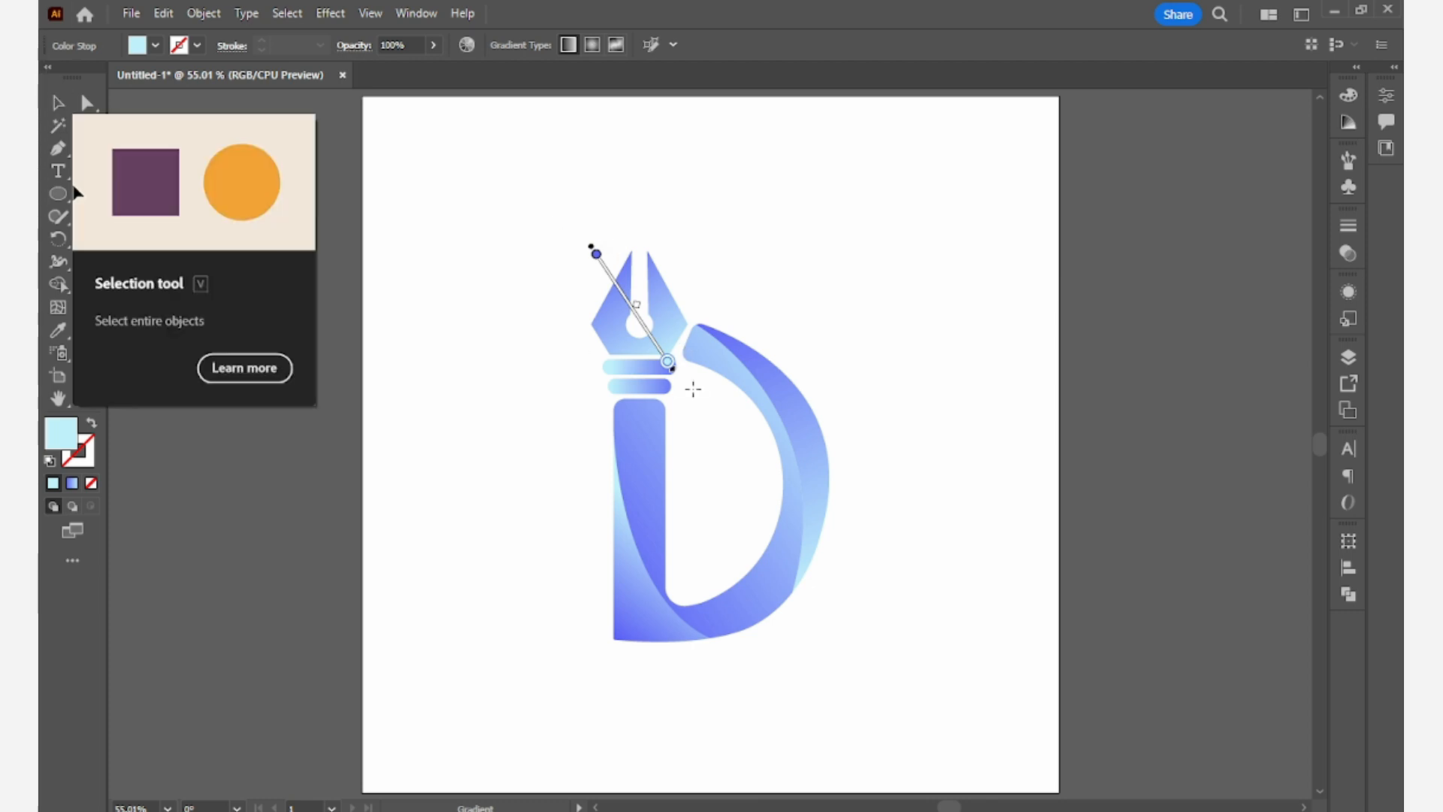
pyautogui.moveTo(666, 233); pyautogui.dragTo(646, 299)
pyautogui.moveTo(590, 366); pyautogui.dragTo(640, 232)
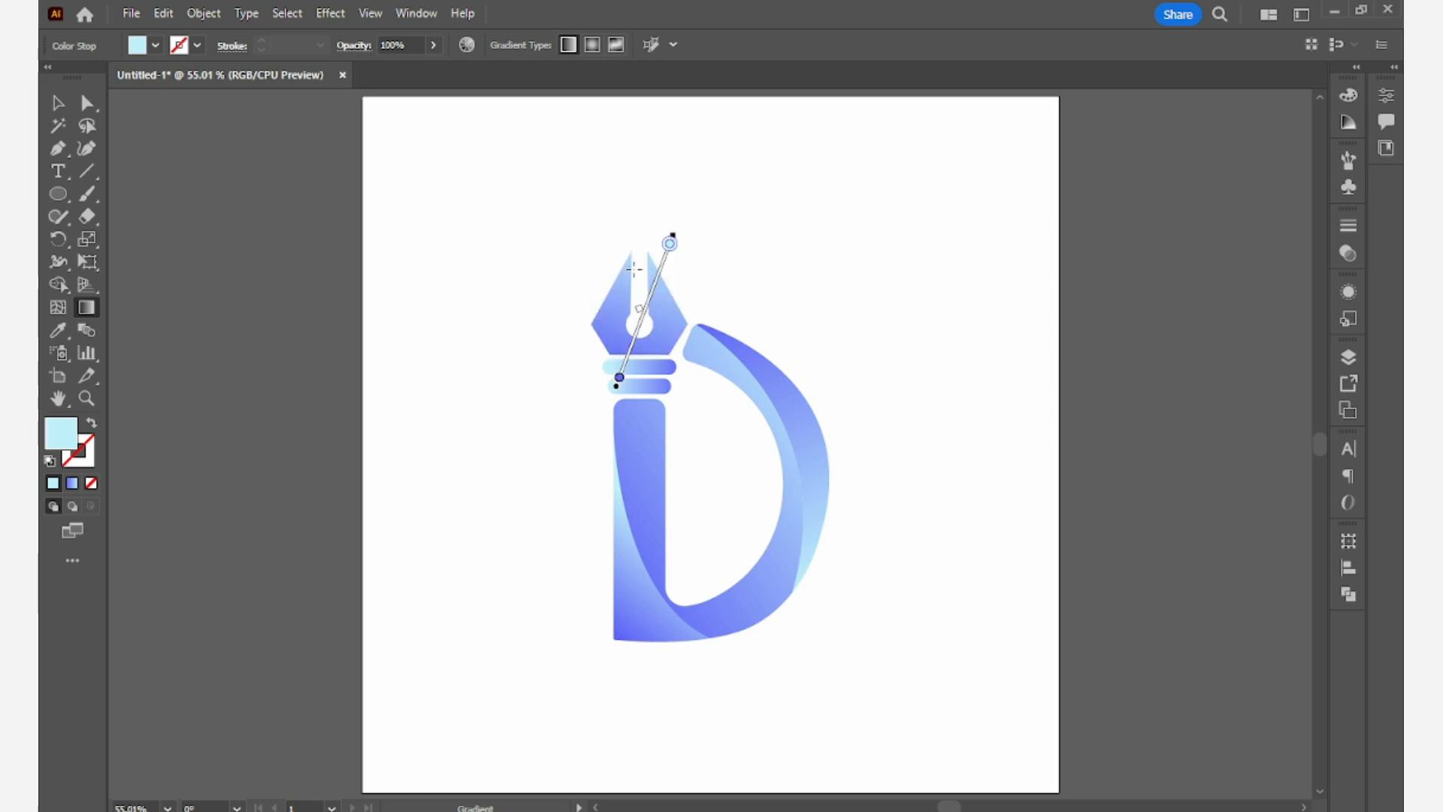
pyautogui.moveTo(597, 375); pyautogui.dragTo(635, 238)
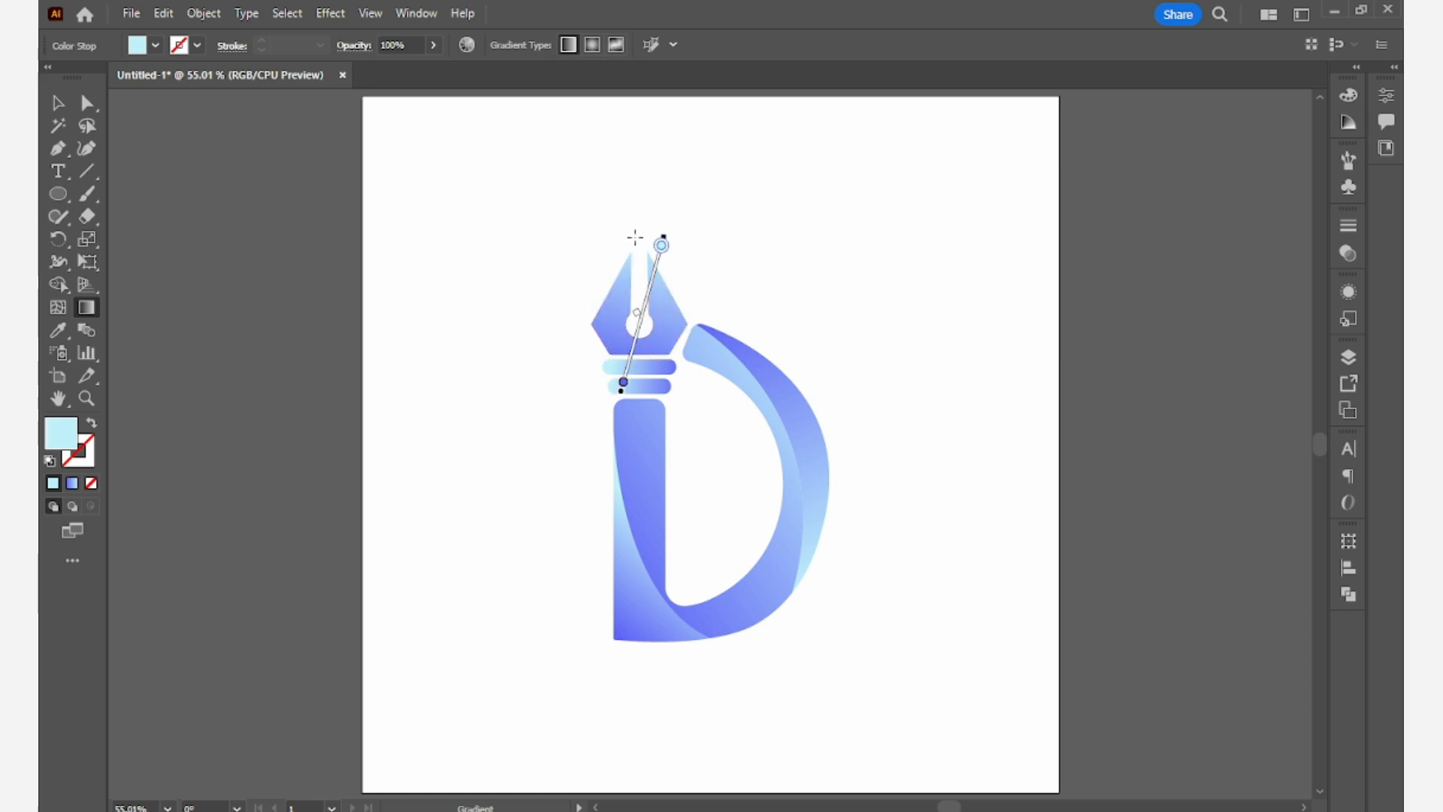
pyautogui.moveTo(669, 392)
pyautogui.mouseDown()
pyautogui.moveTo(634, 236)
pyautogui.moveTo(644, 257)
pyautogui.mouseUp()
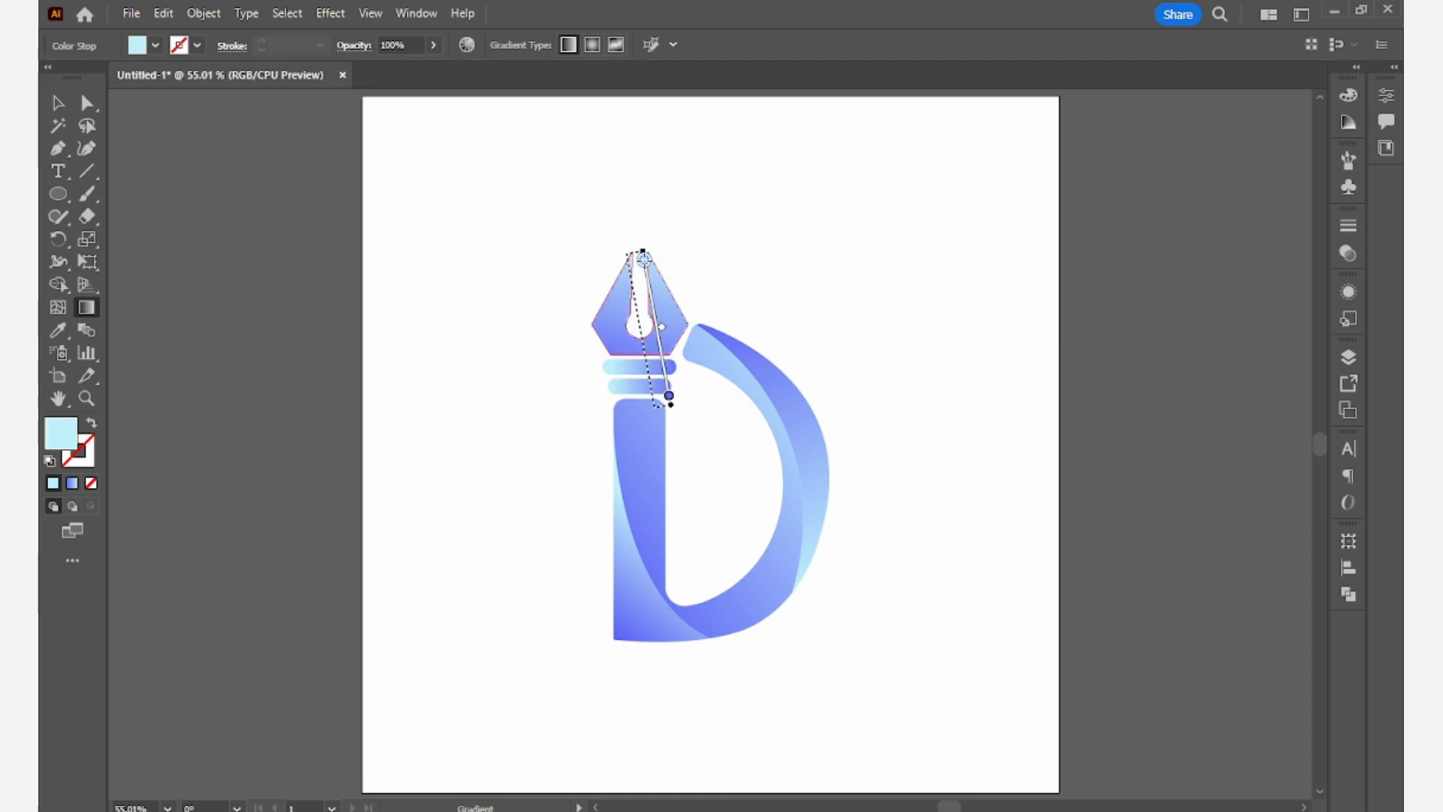
pyautogui.press('v')
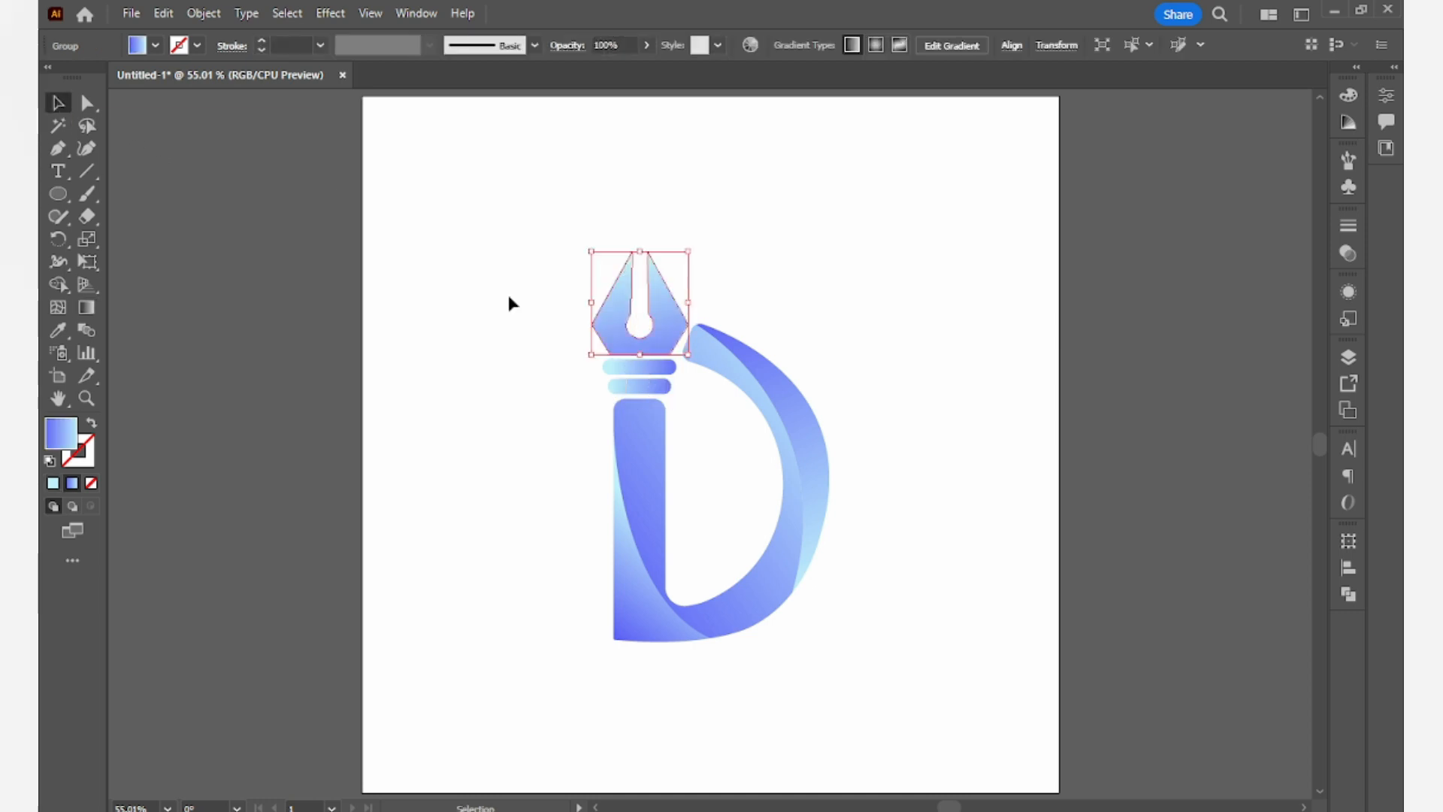
pyautogui.click(555, 264)
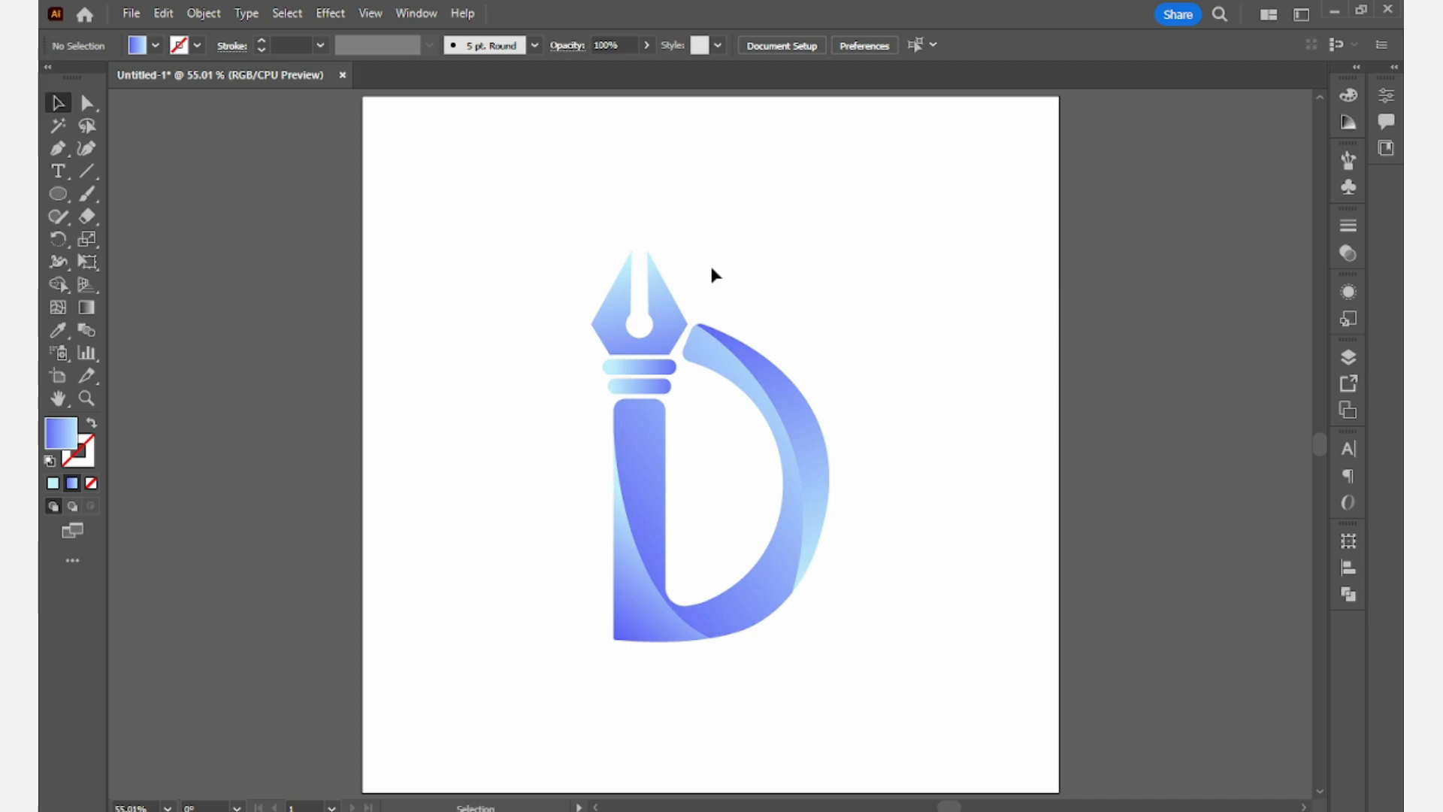